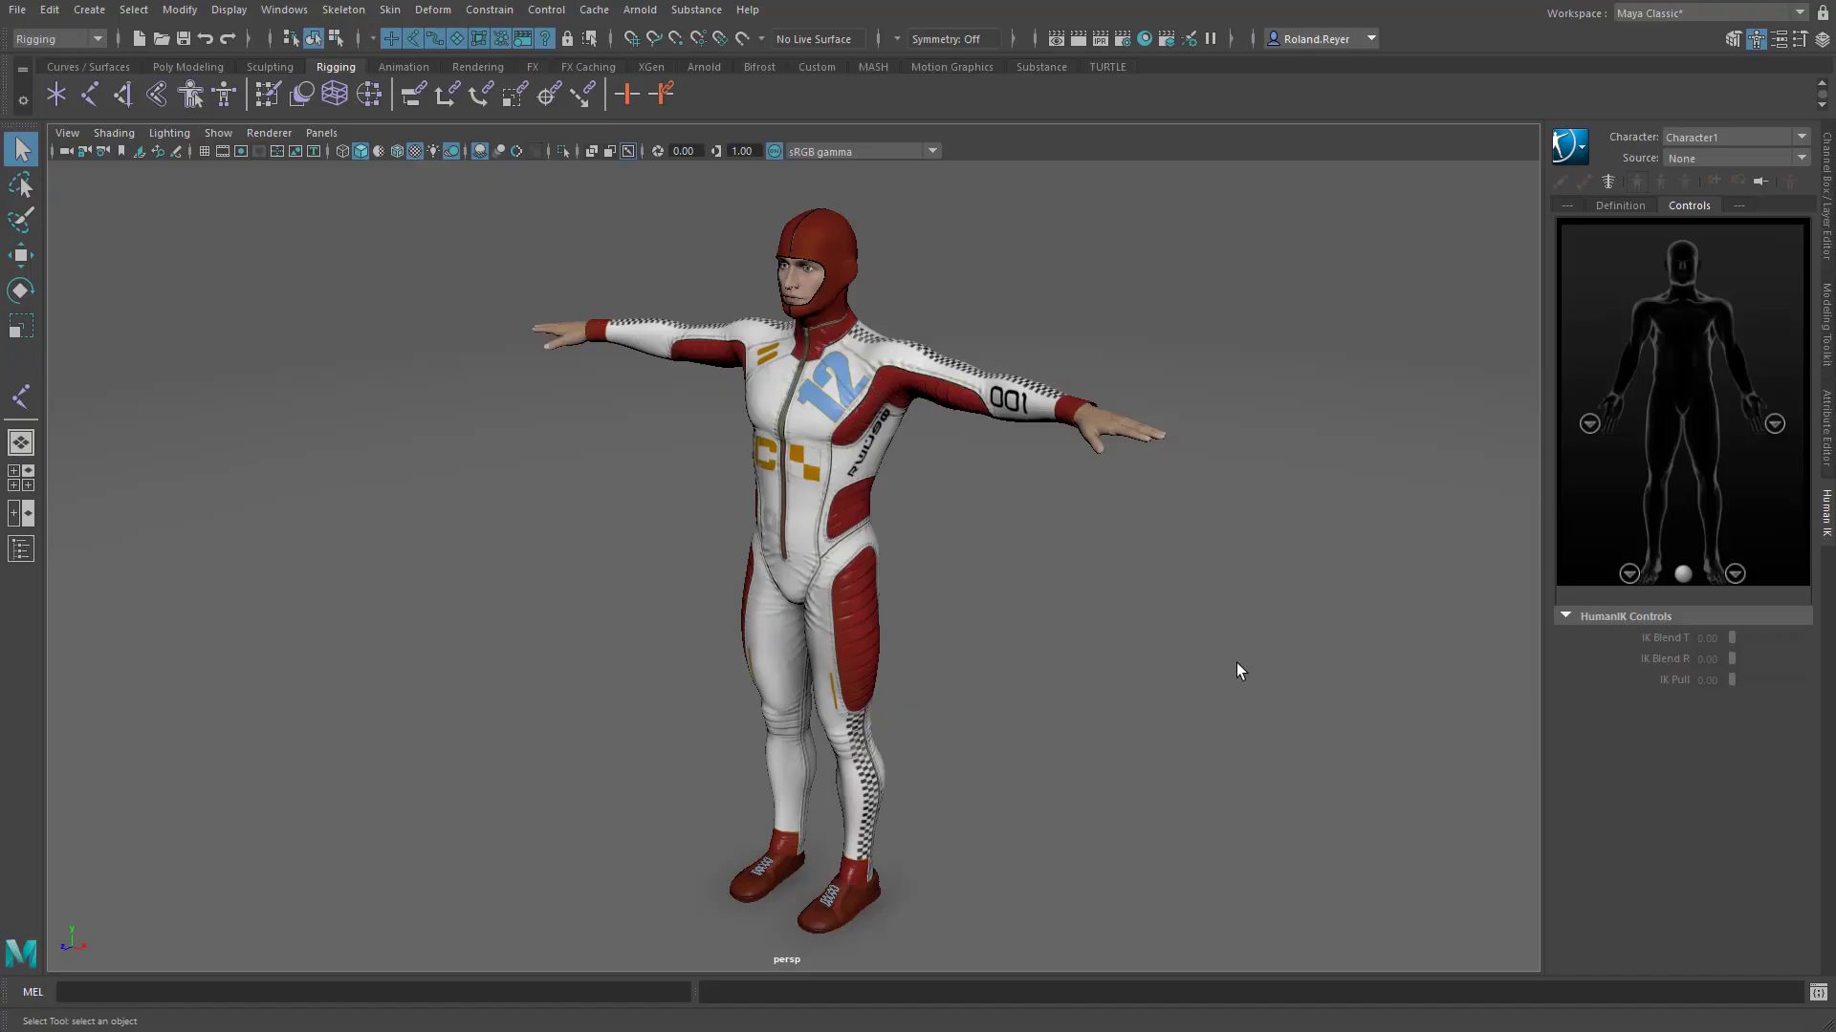
Select all of the character's meshes and create a new Quick Rig character in Step-By-Step mode.
left_click_drag(431, 196, 1319, 977)
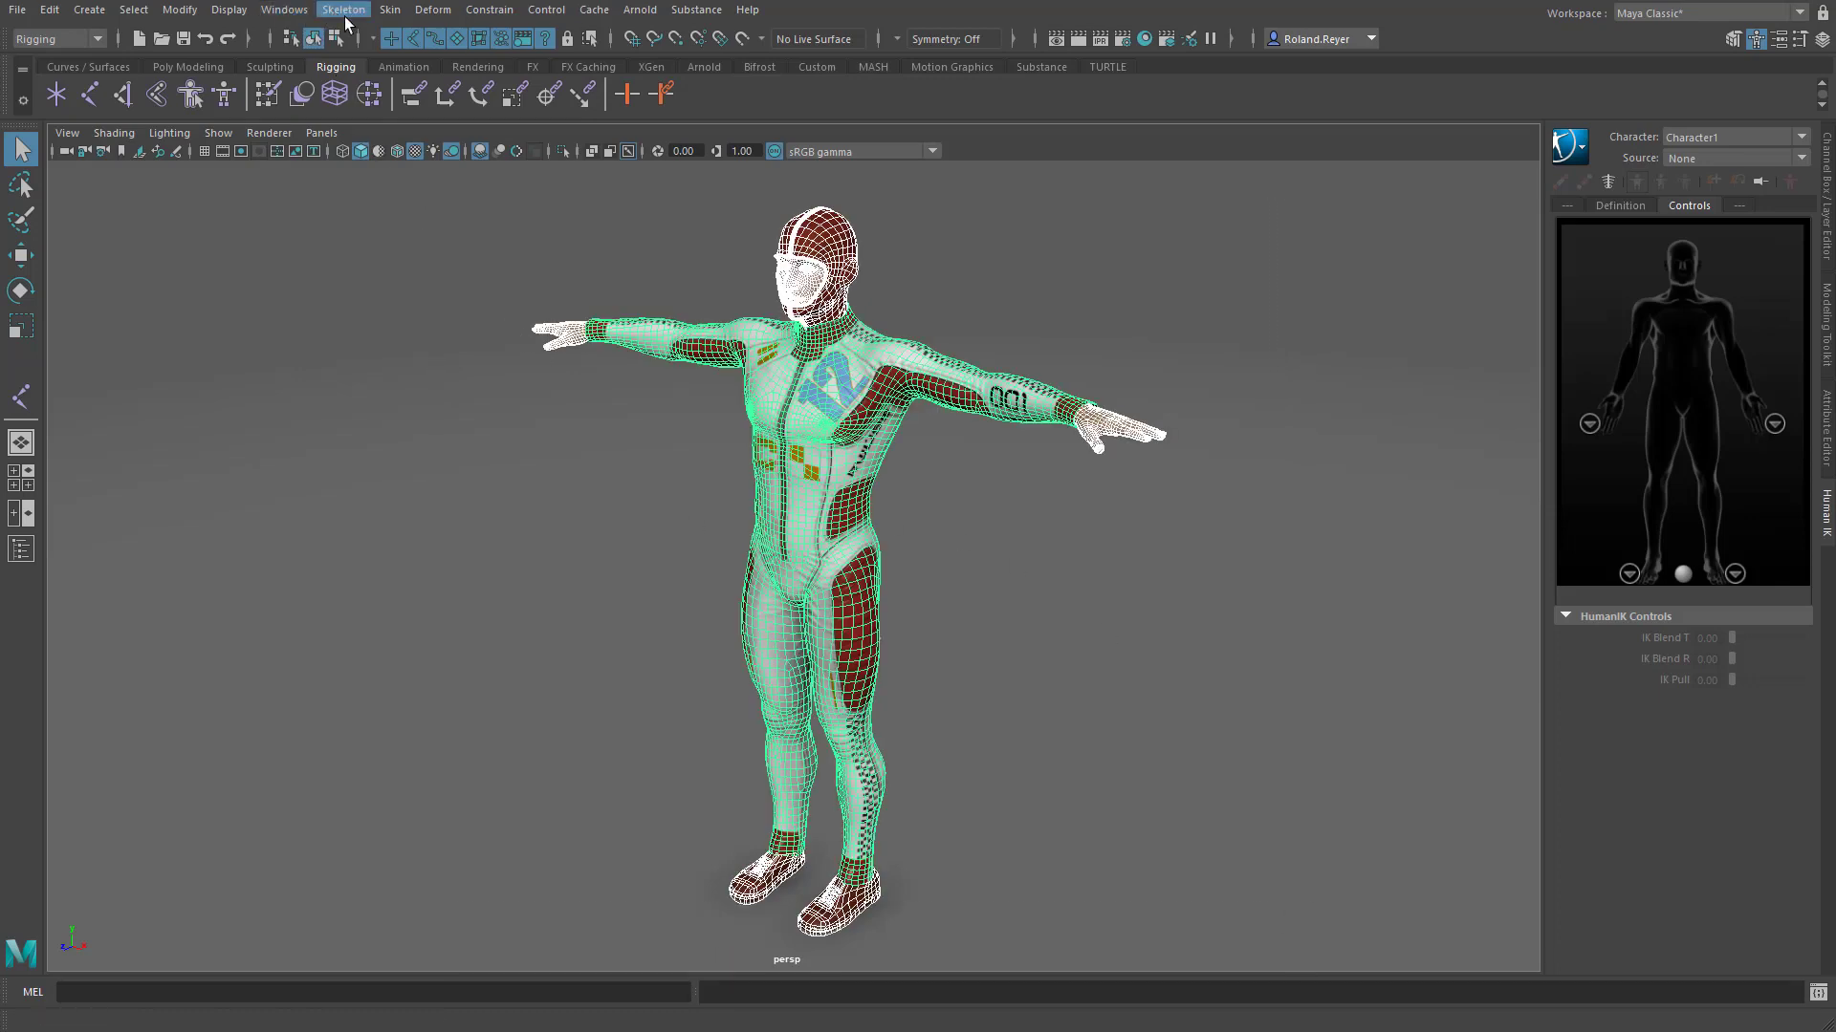
left_click(342, 9)
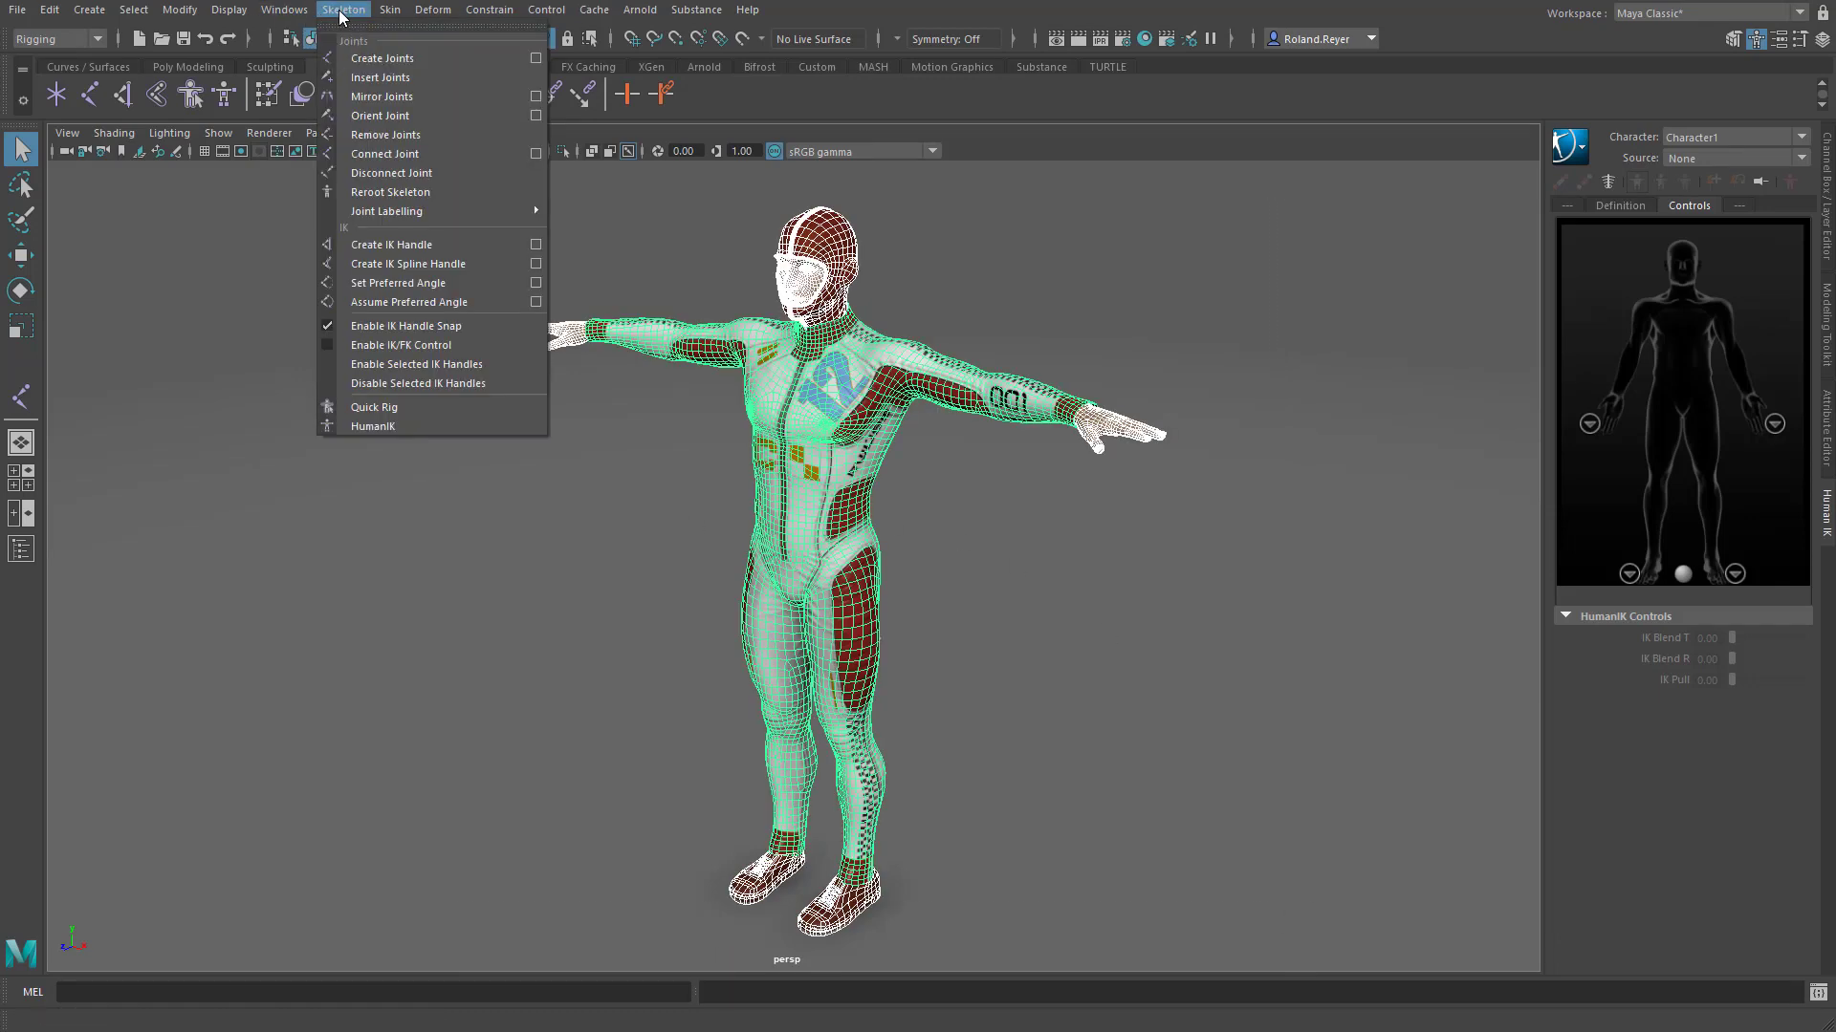
left_click(444, 409)
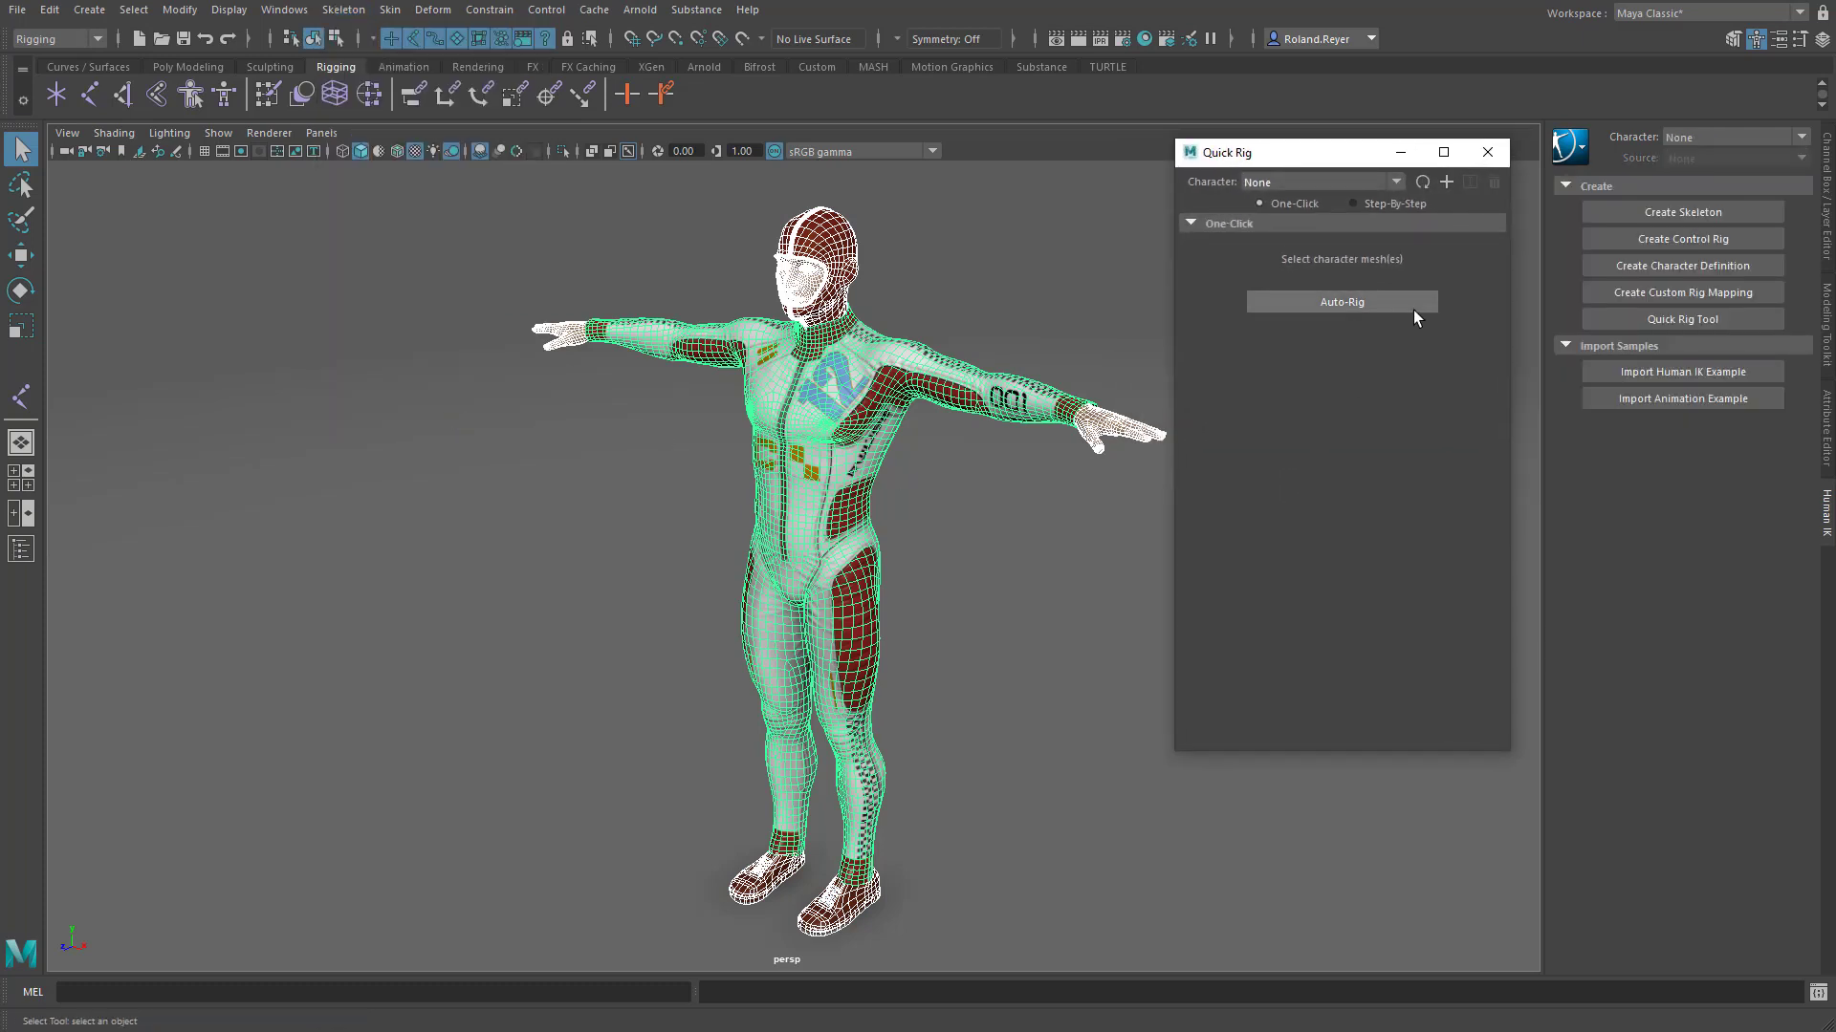
left_click(1369, 204)
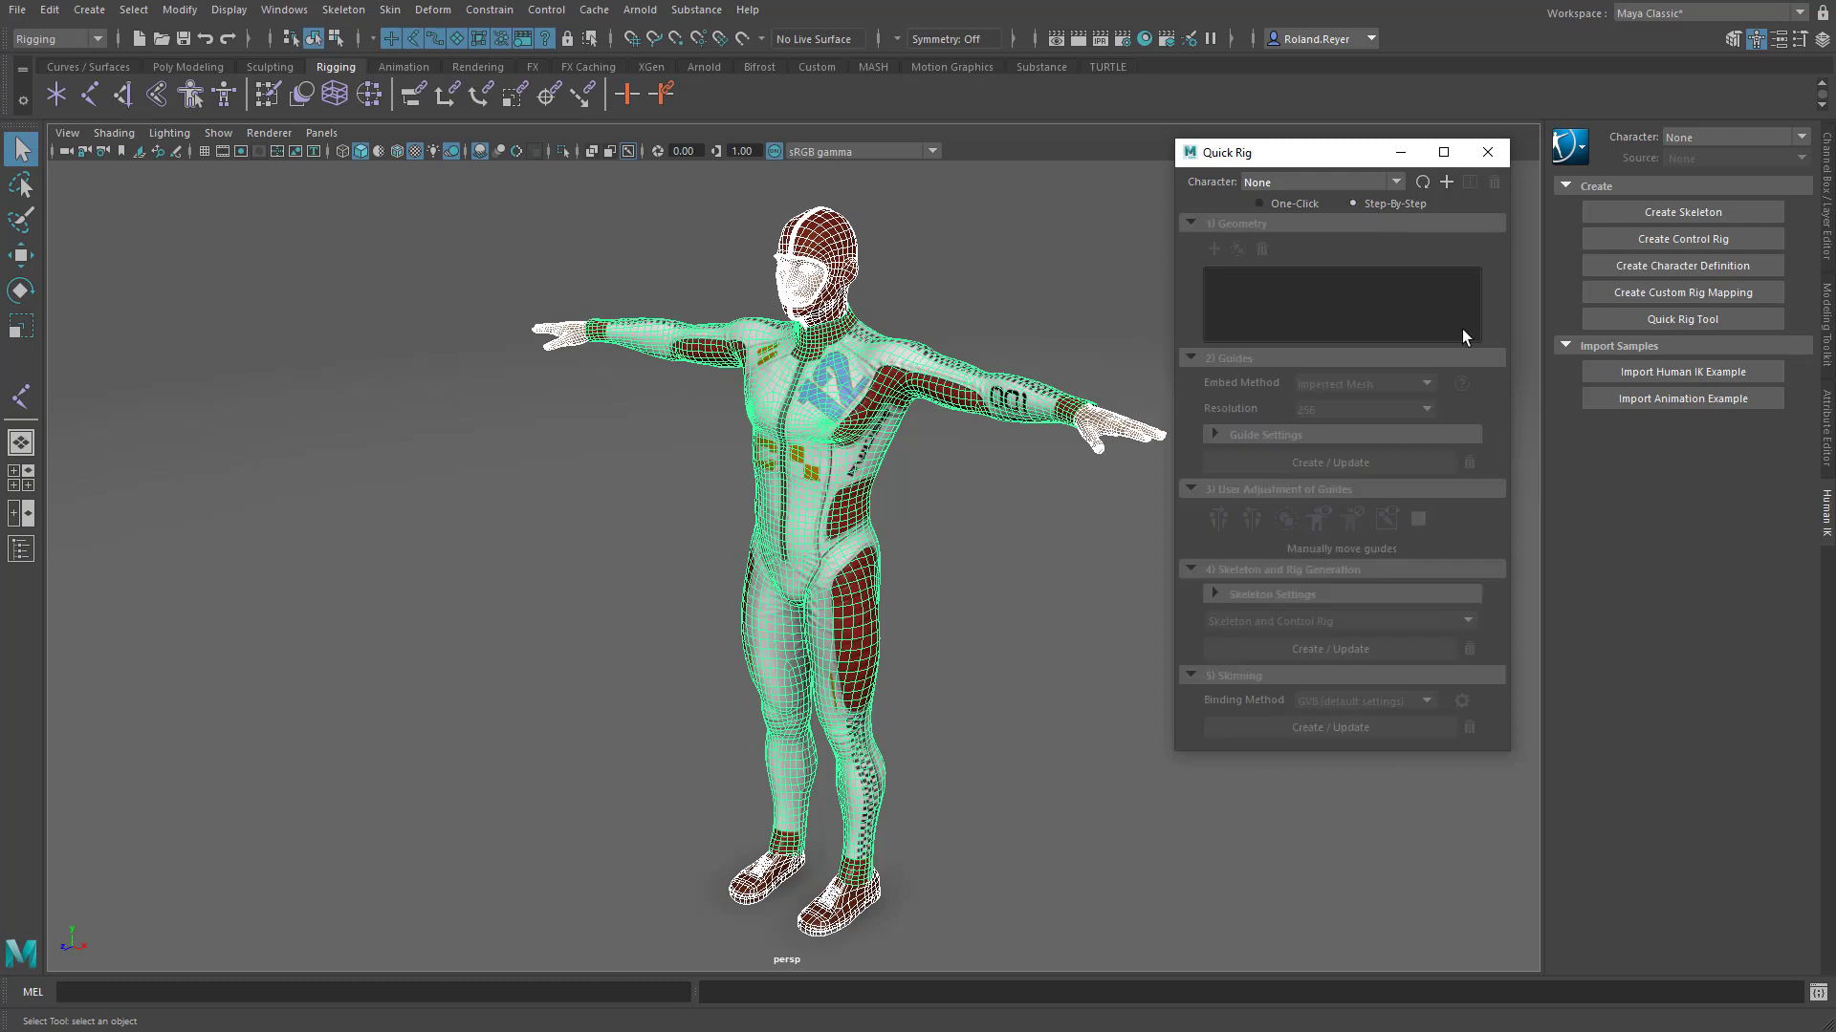
left_click(1447, 183)
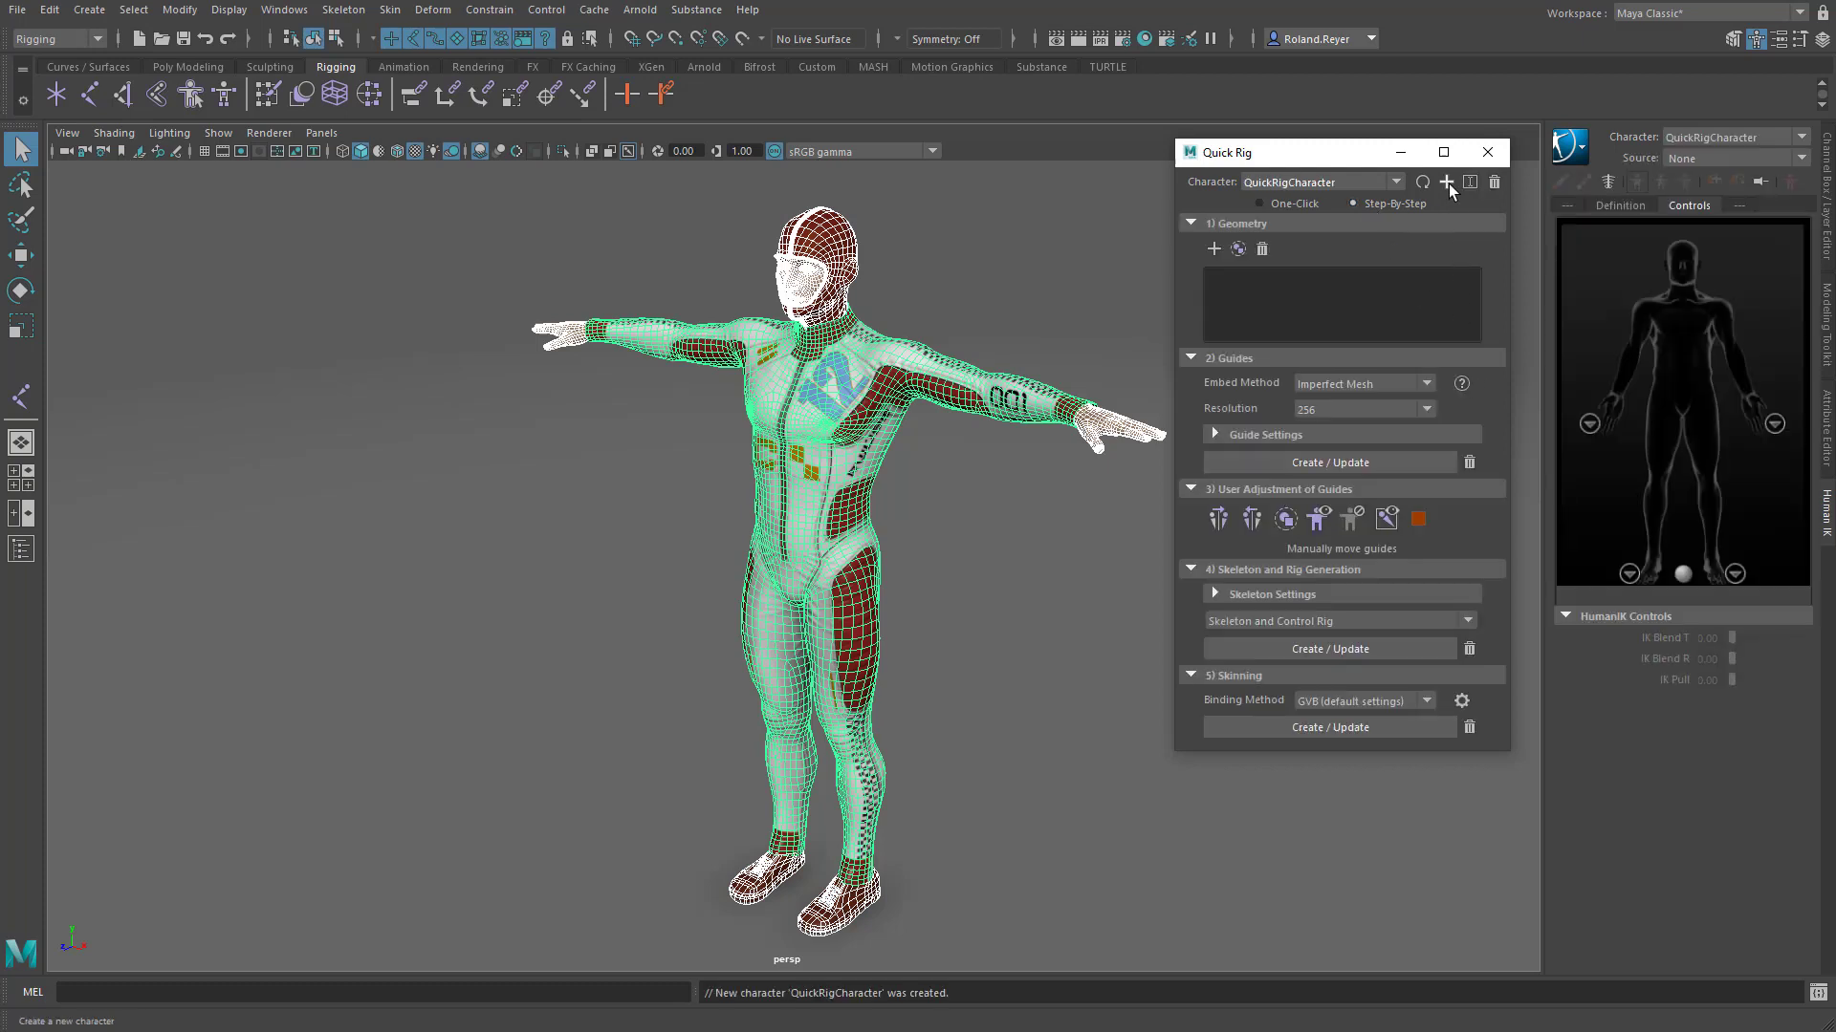
Add the selected meshes as the rig geometry and generate guides with the Imperfect Mesh method at resolution 256.
left_click(1213, 249)
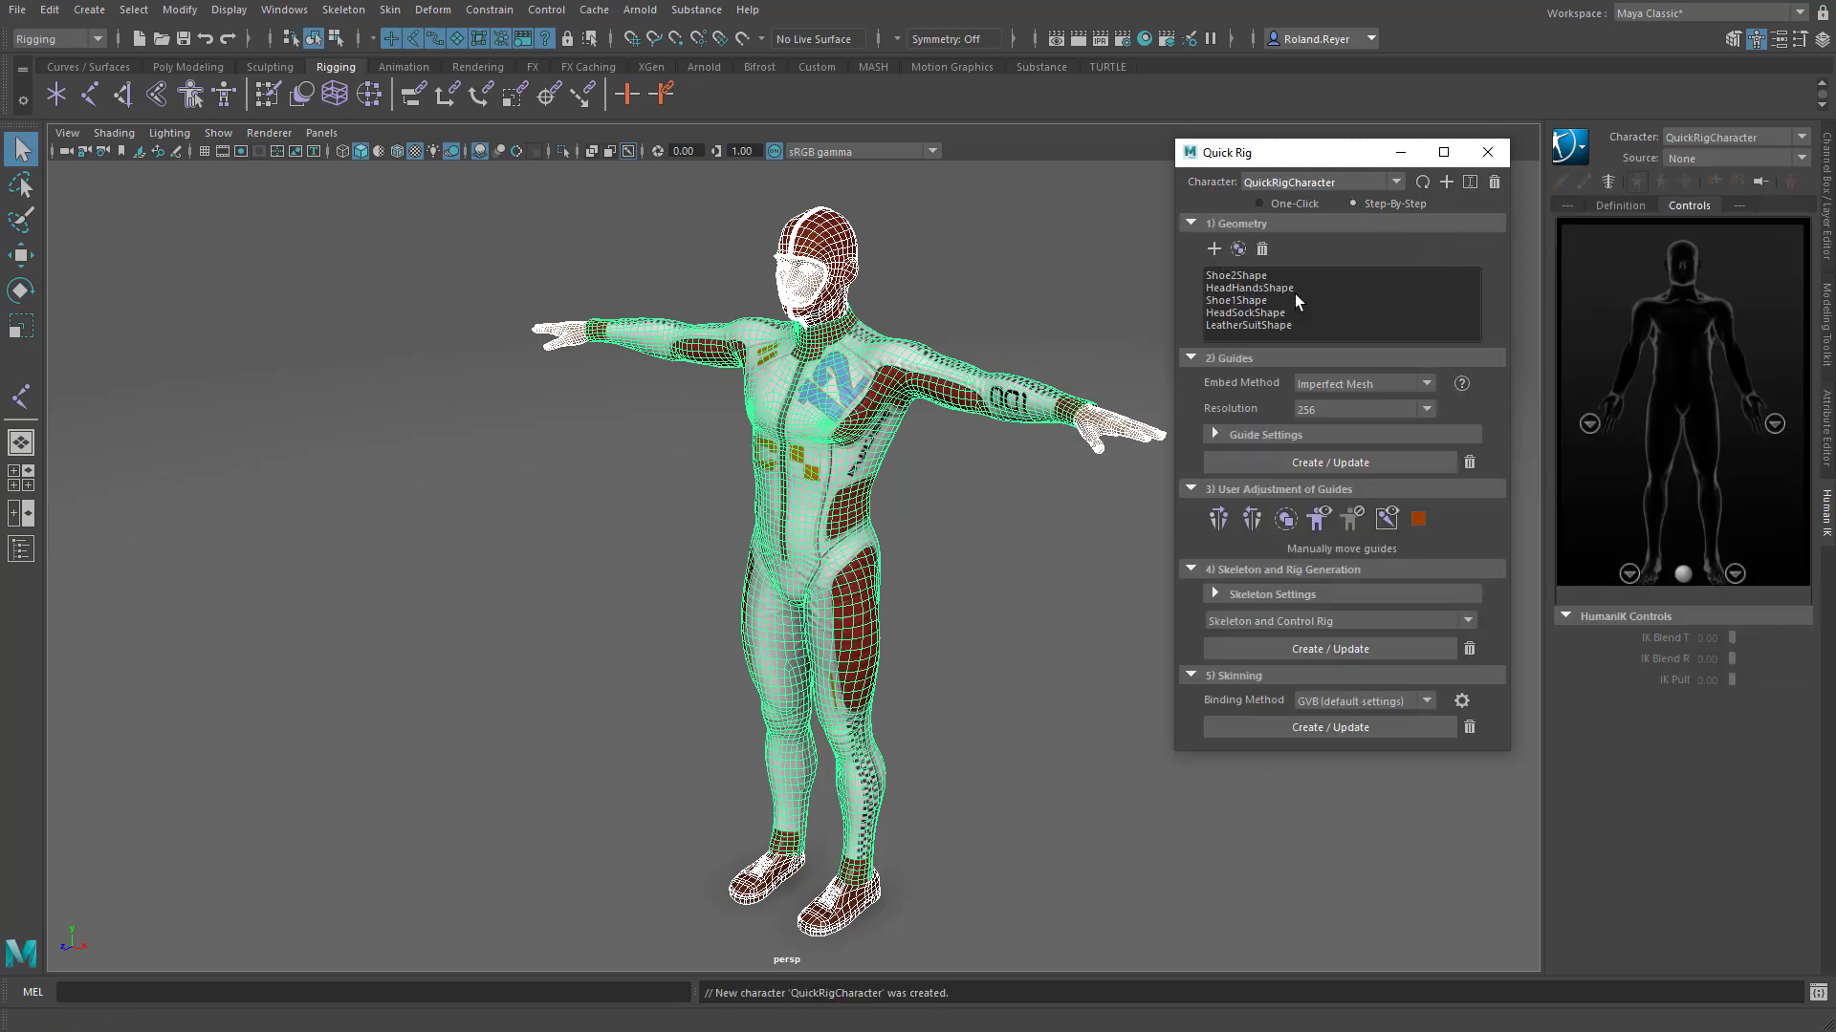
left_click(1162, 293)
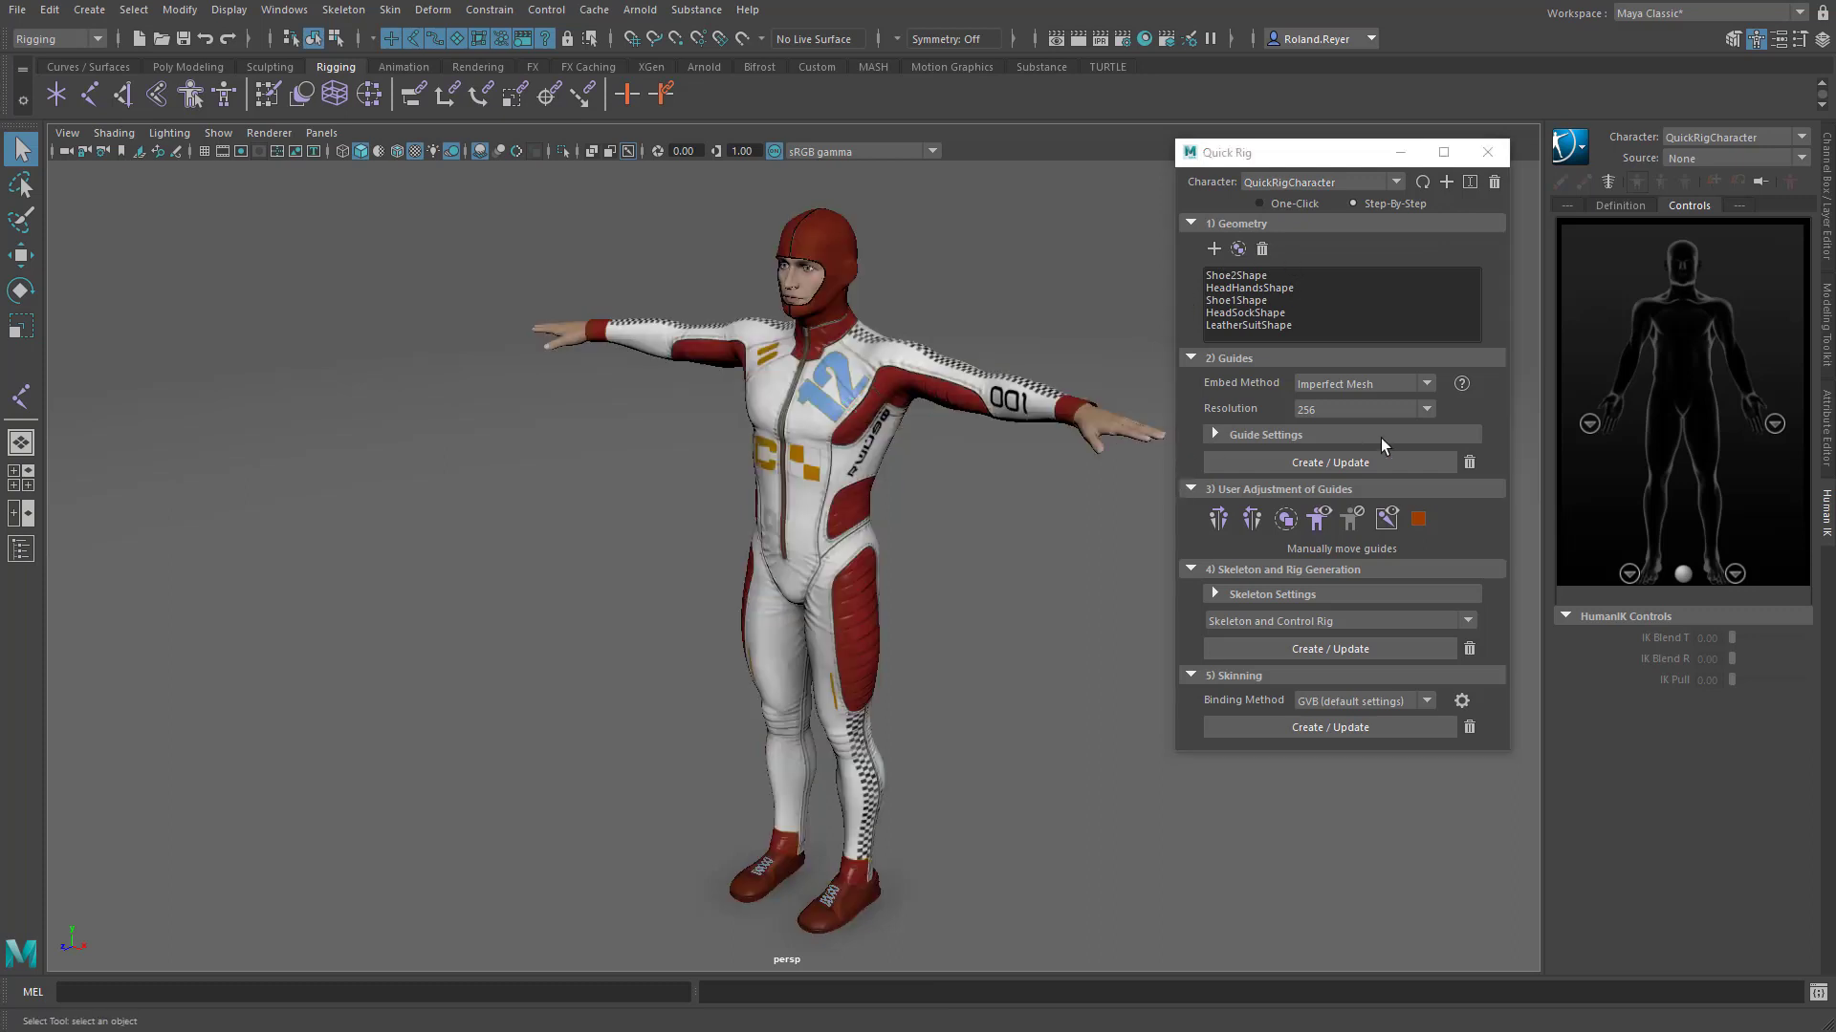
left_click(1337, 463)
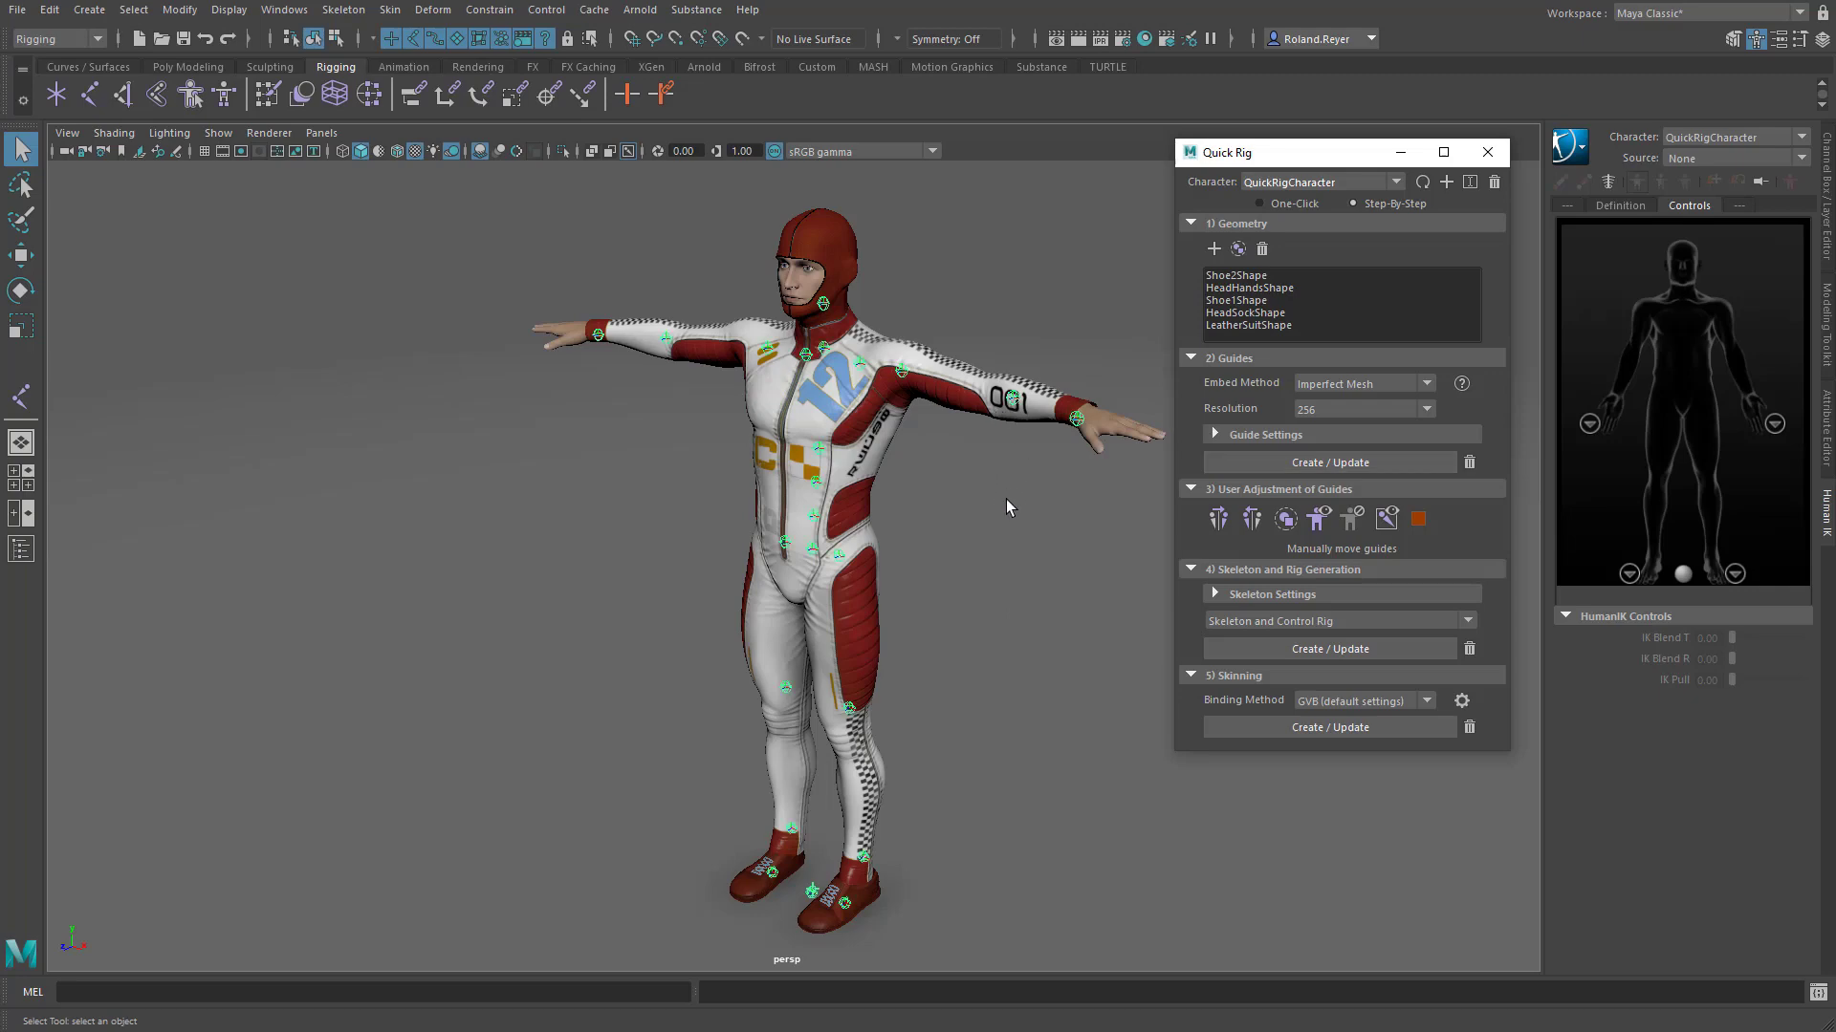
Move the character's left elbow guide slightly along the arm toward the shoulder, using snapping to the projected center.
left_click_drag(1007, 506, 892, 514, "alt")
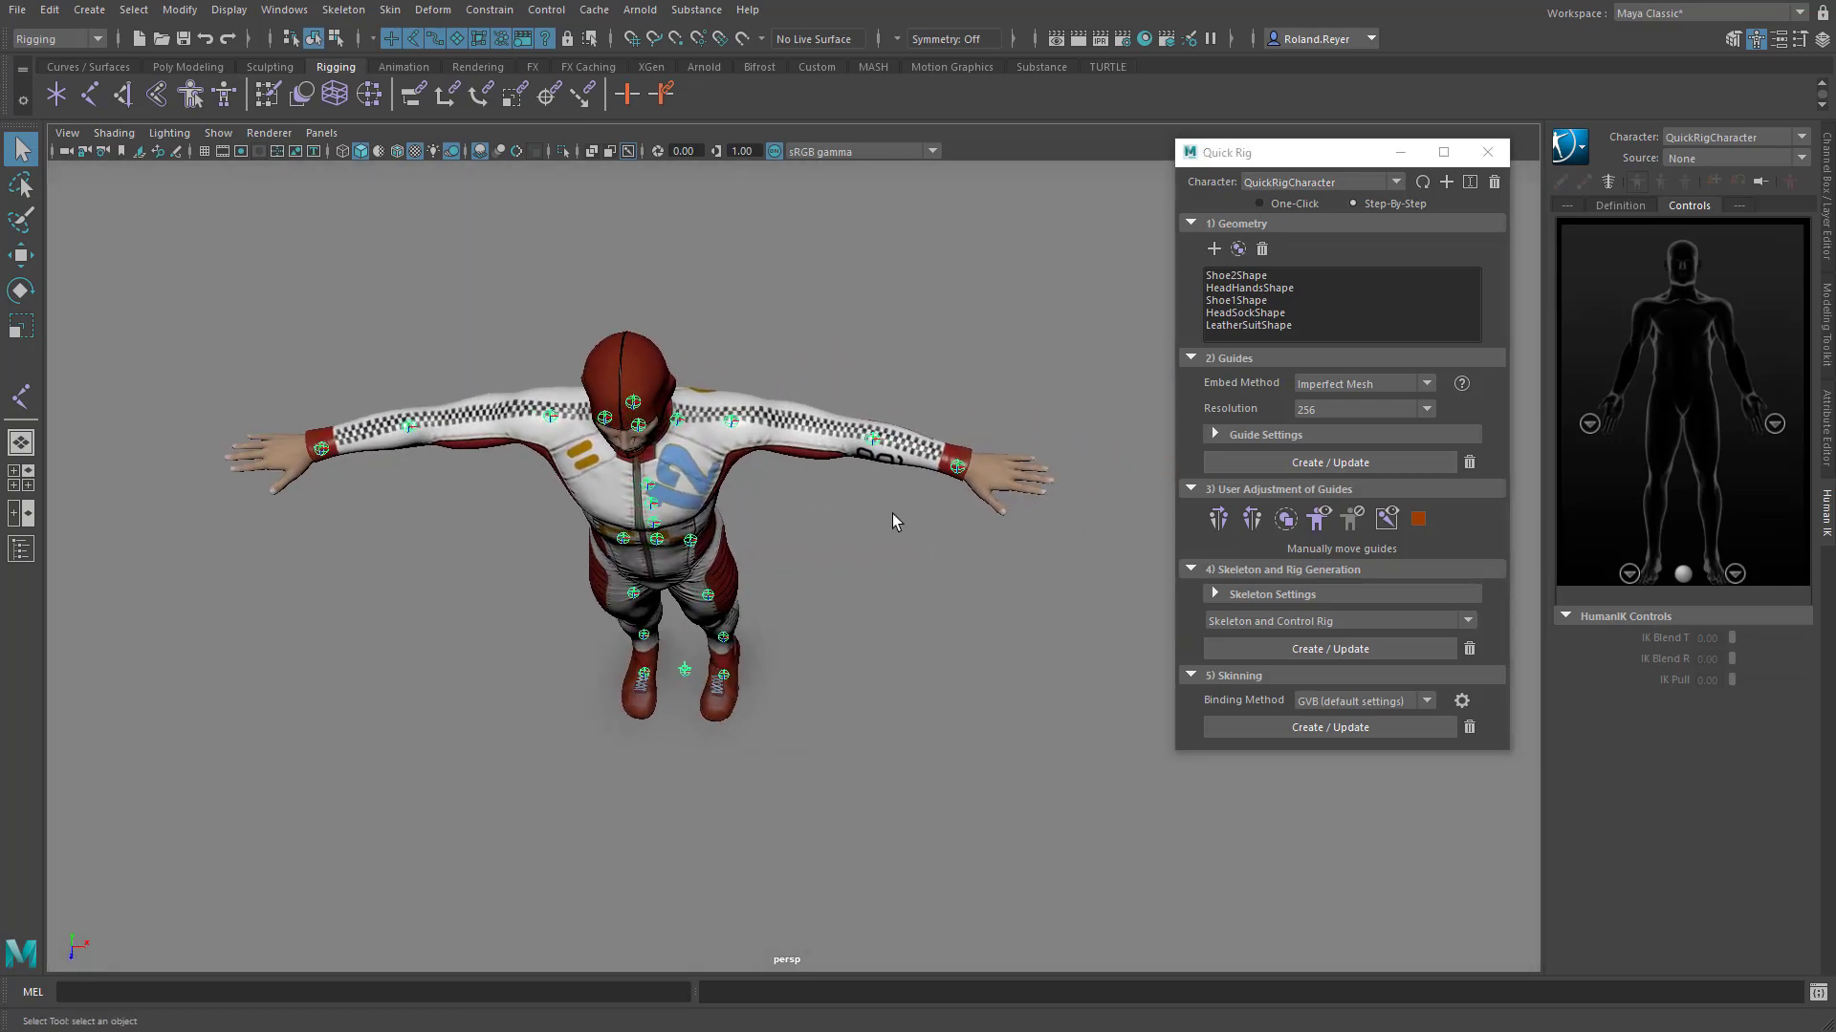
left_click(871, 438)
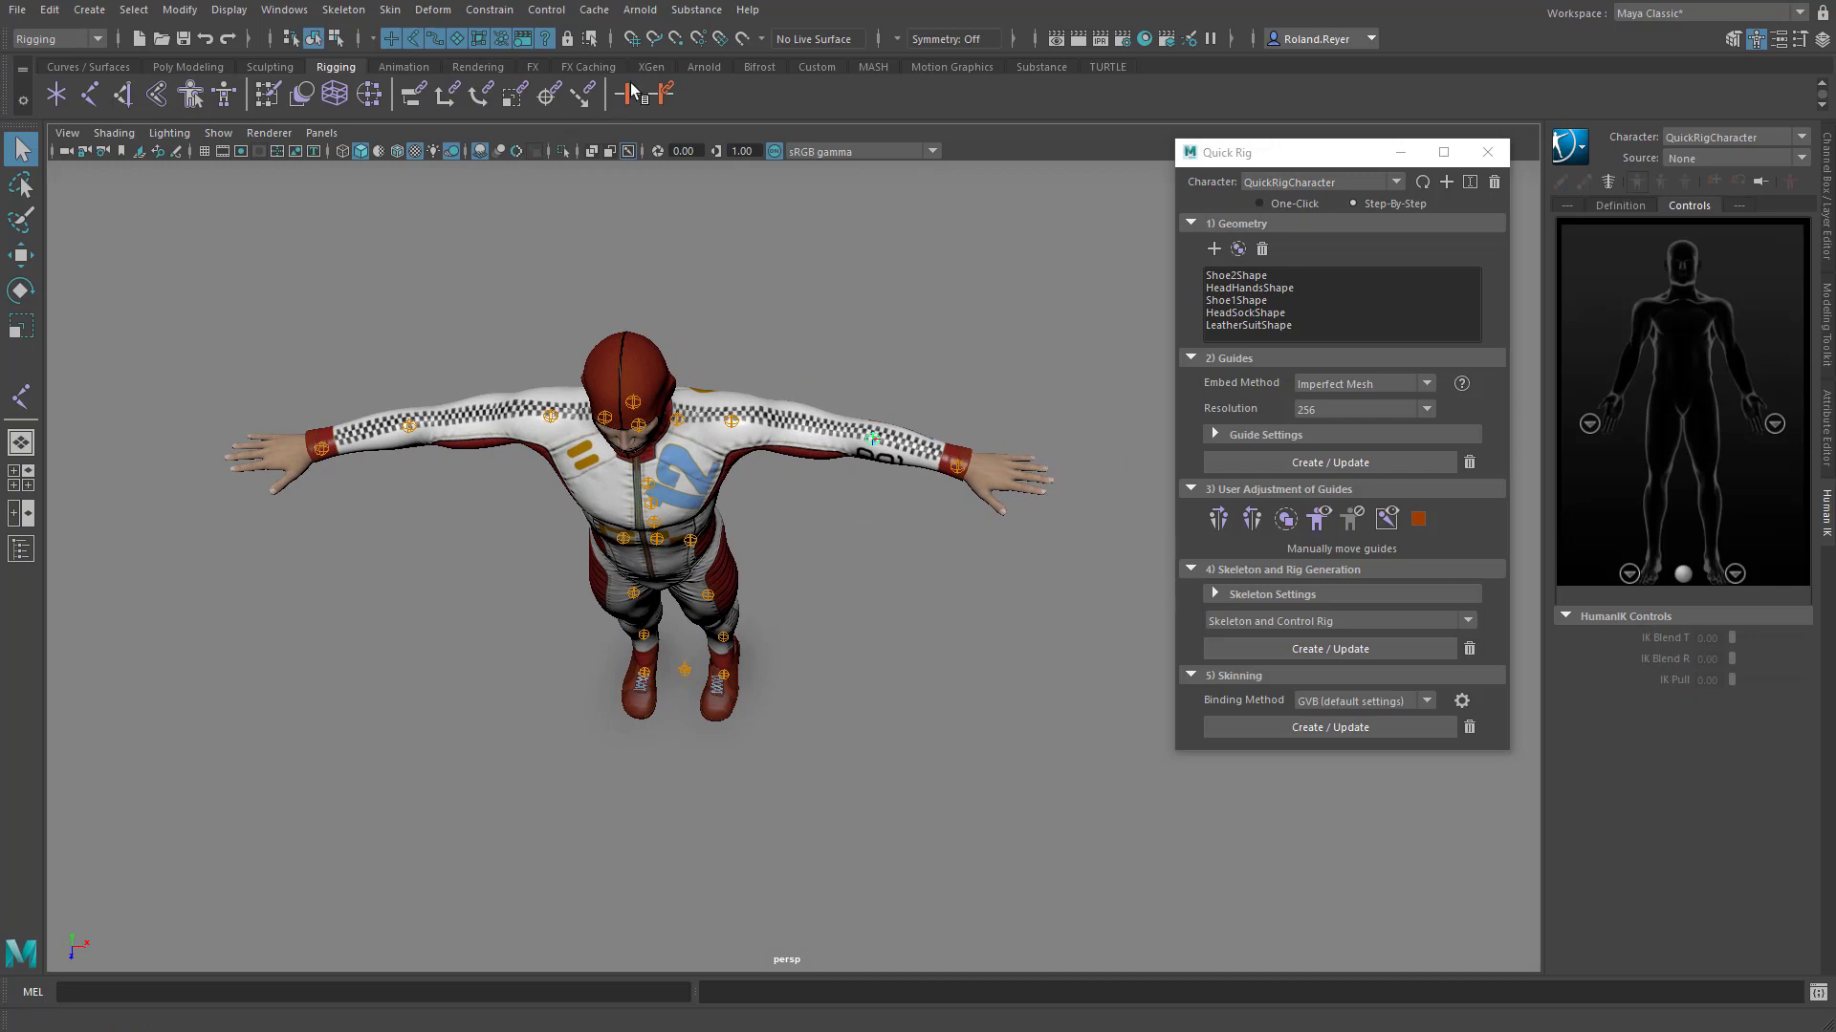
left_click(697, 40)
key("w")
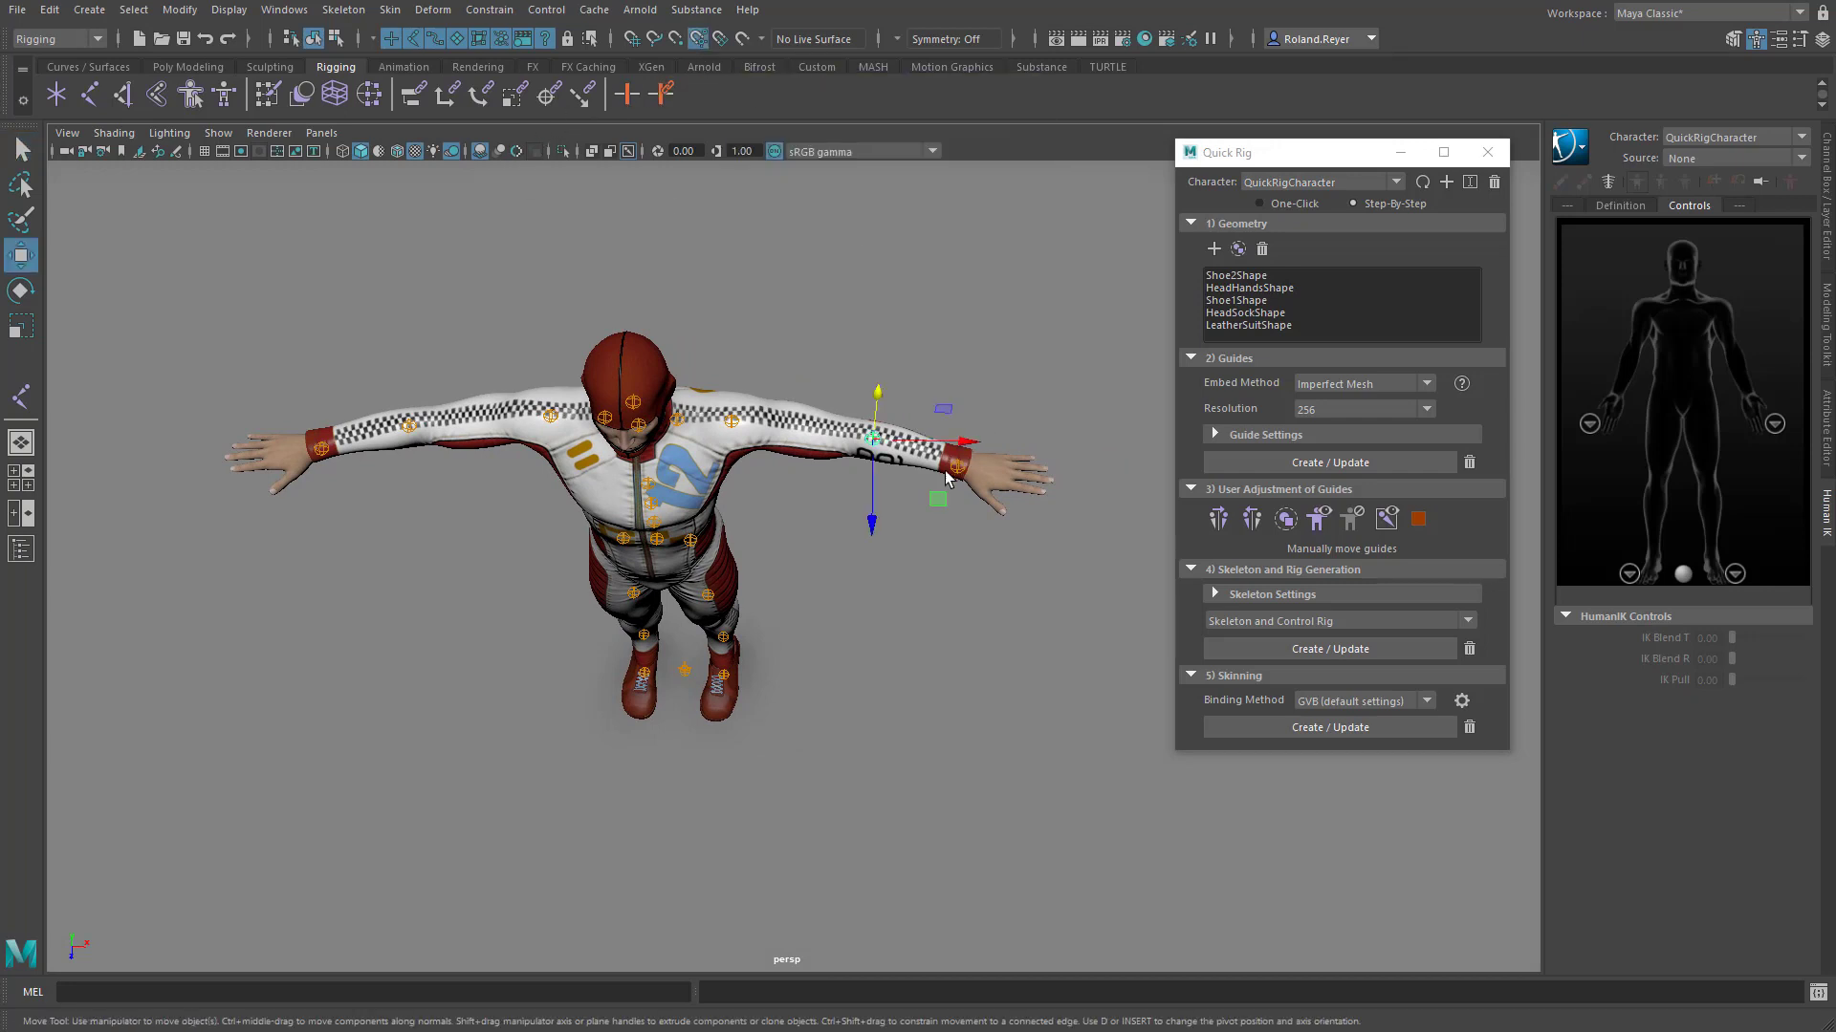
left_click_drag(871, 441, 854, 441)
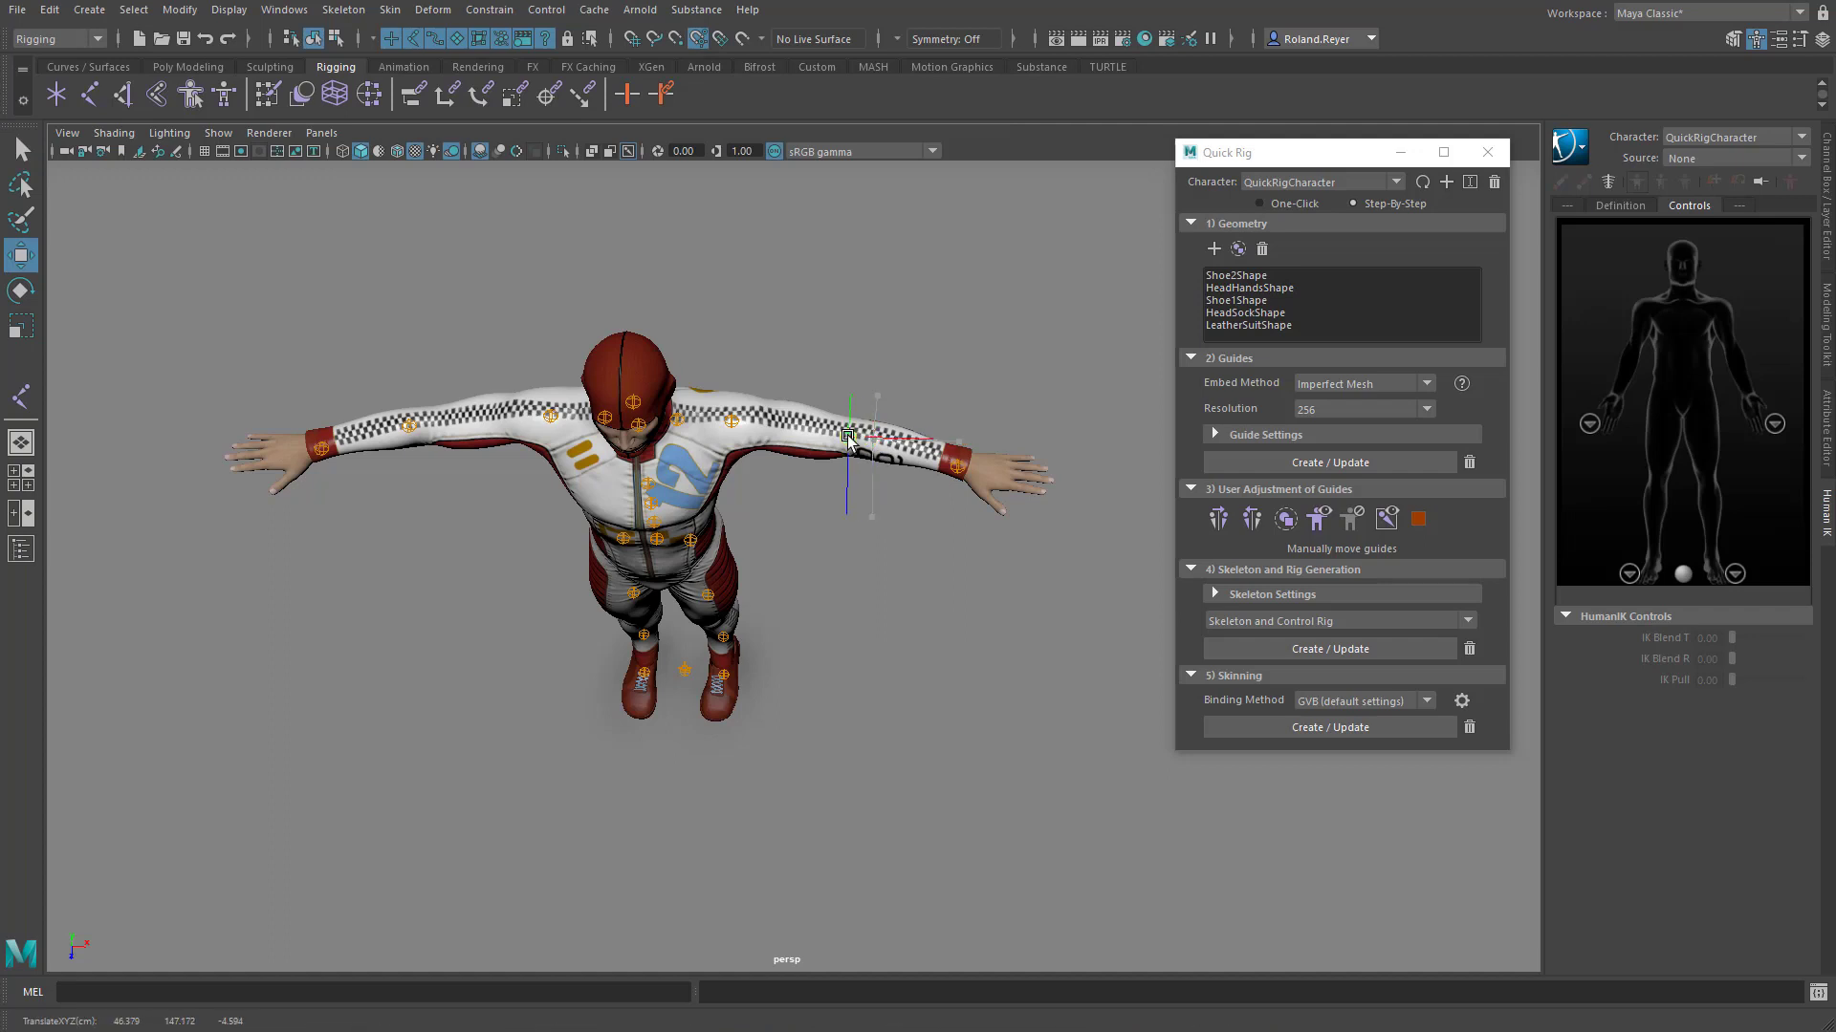
Move the left wrist guide slightly toward the hand, centering it where the cuff meets the wrist.
left_click(957, 466)
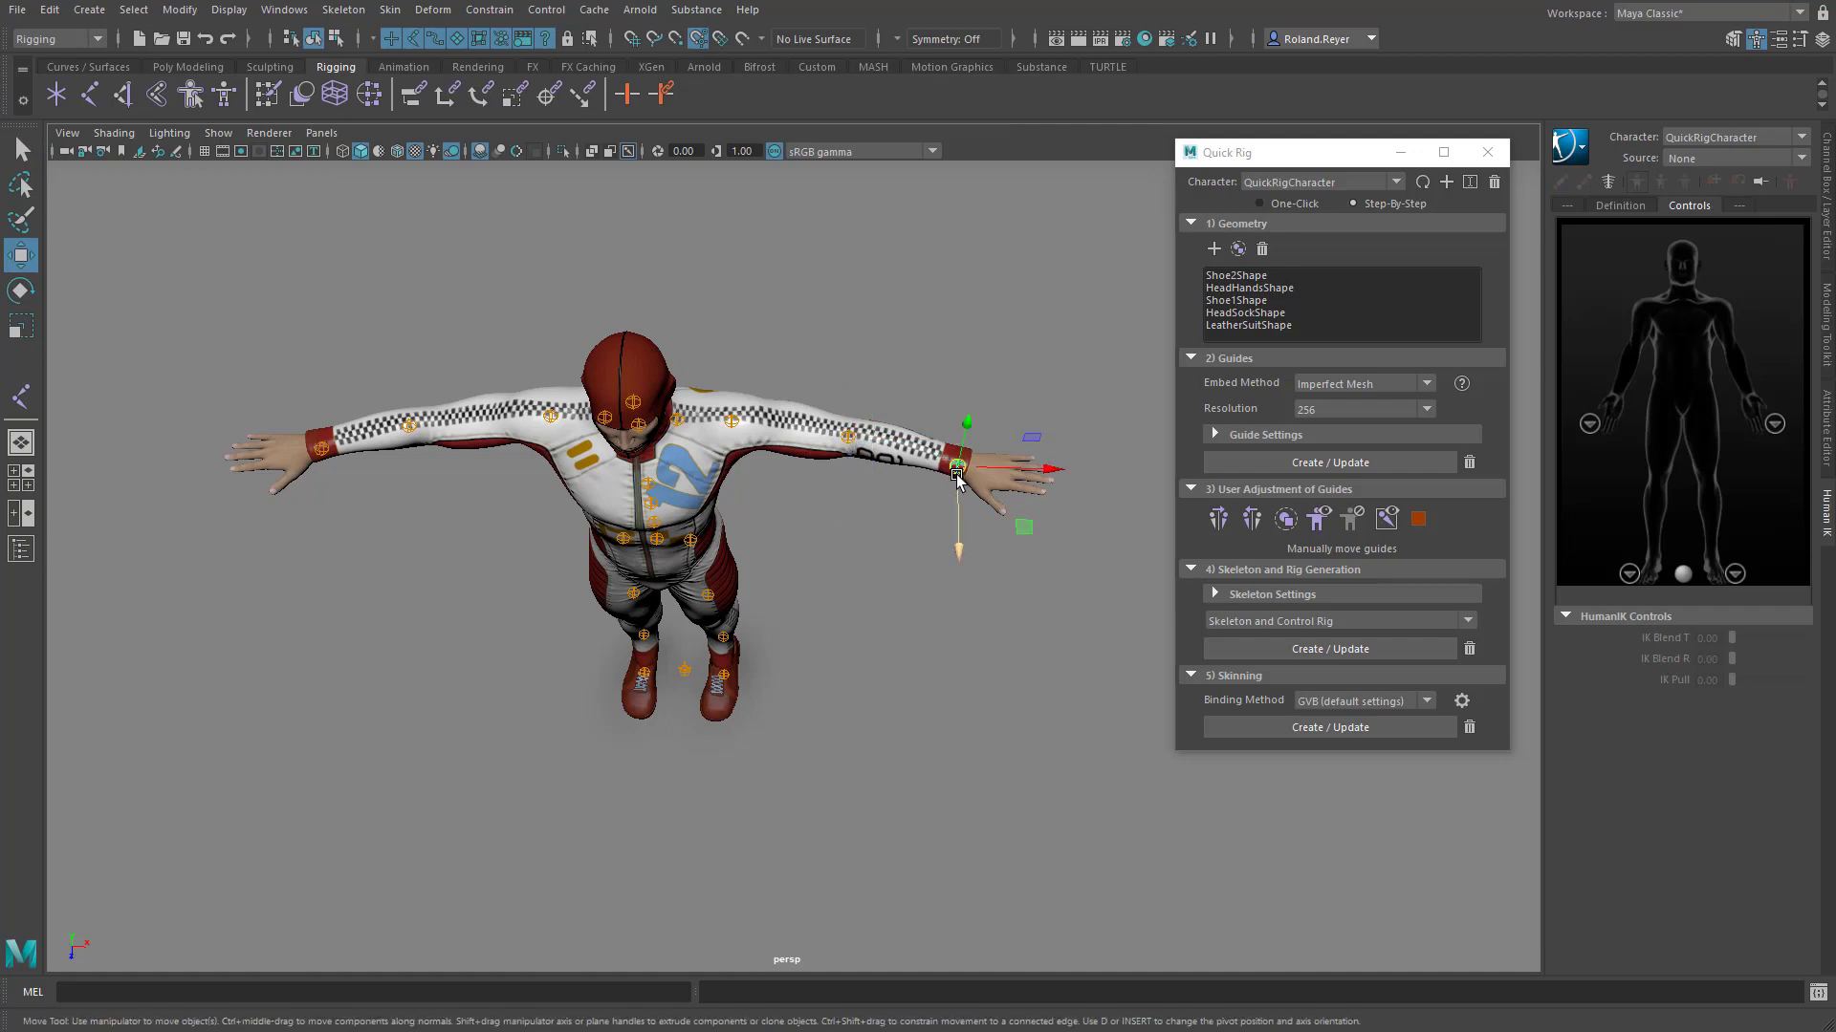
left_click_drag(968, 527, 967, 465)
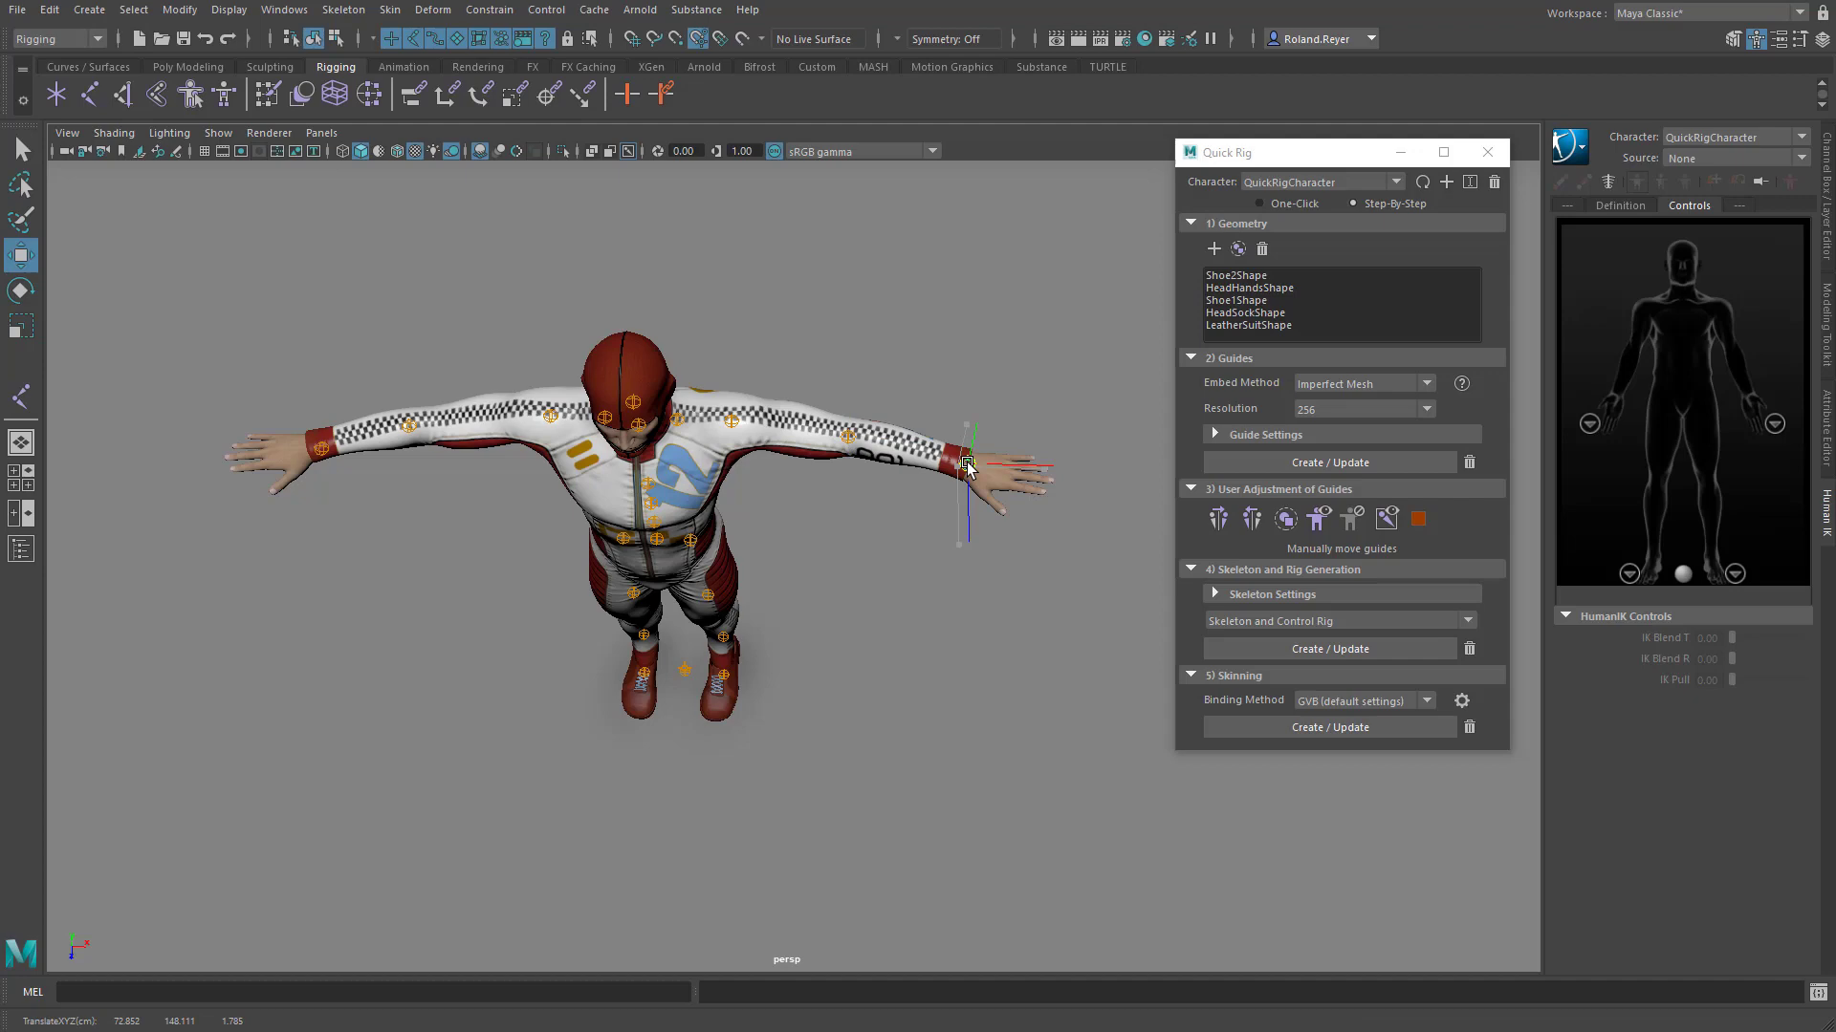
left_click_drag(807, 366, 1047, 547)
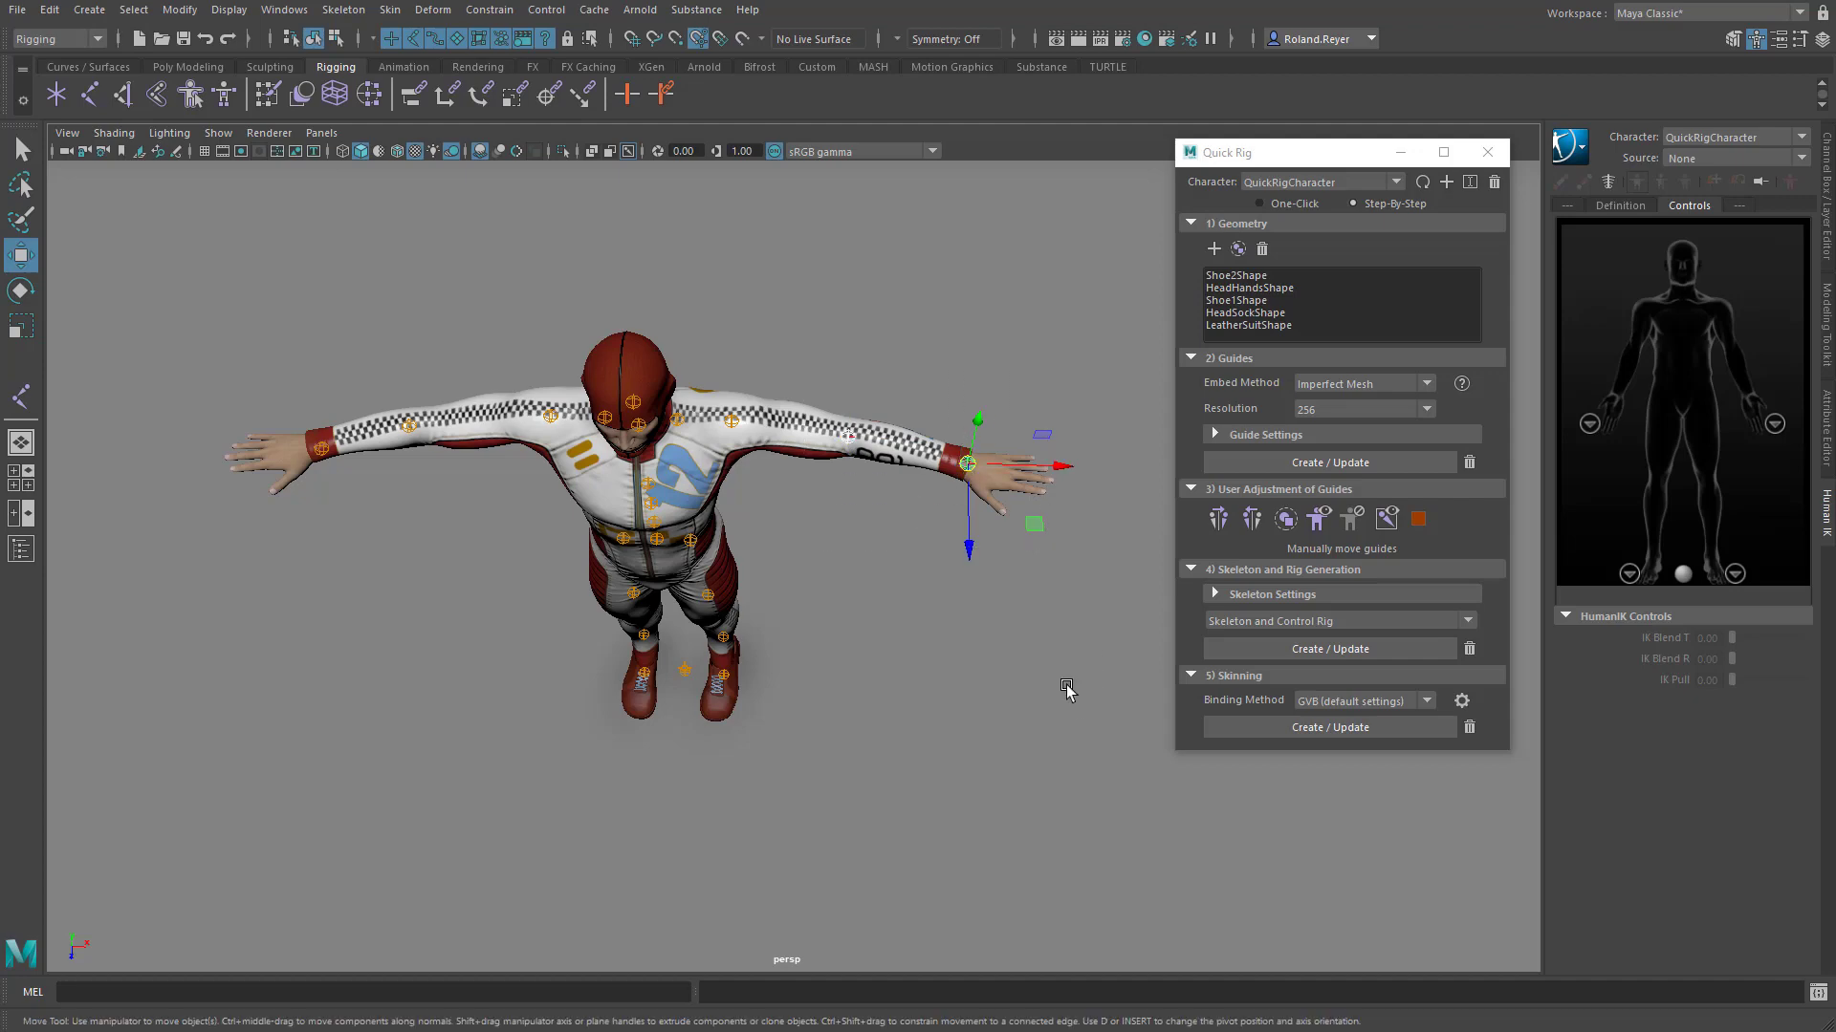
Mirror the adjusted left arm guides to the right side and generate the skeleton and control rig.
left_click_drag(946, 737, 920, 677, "alt")
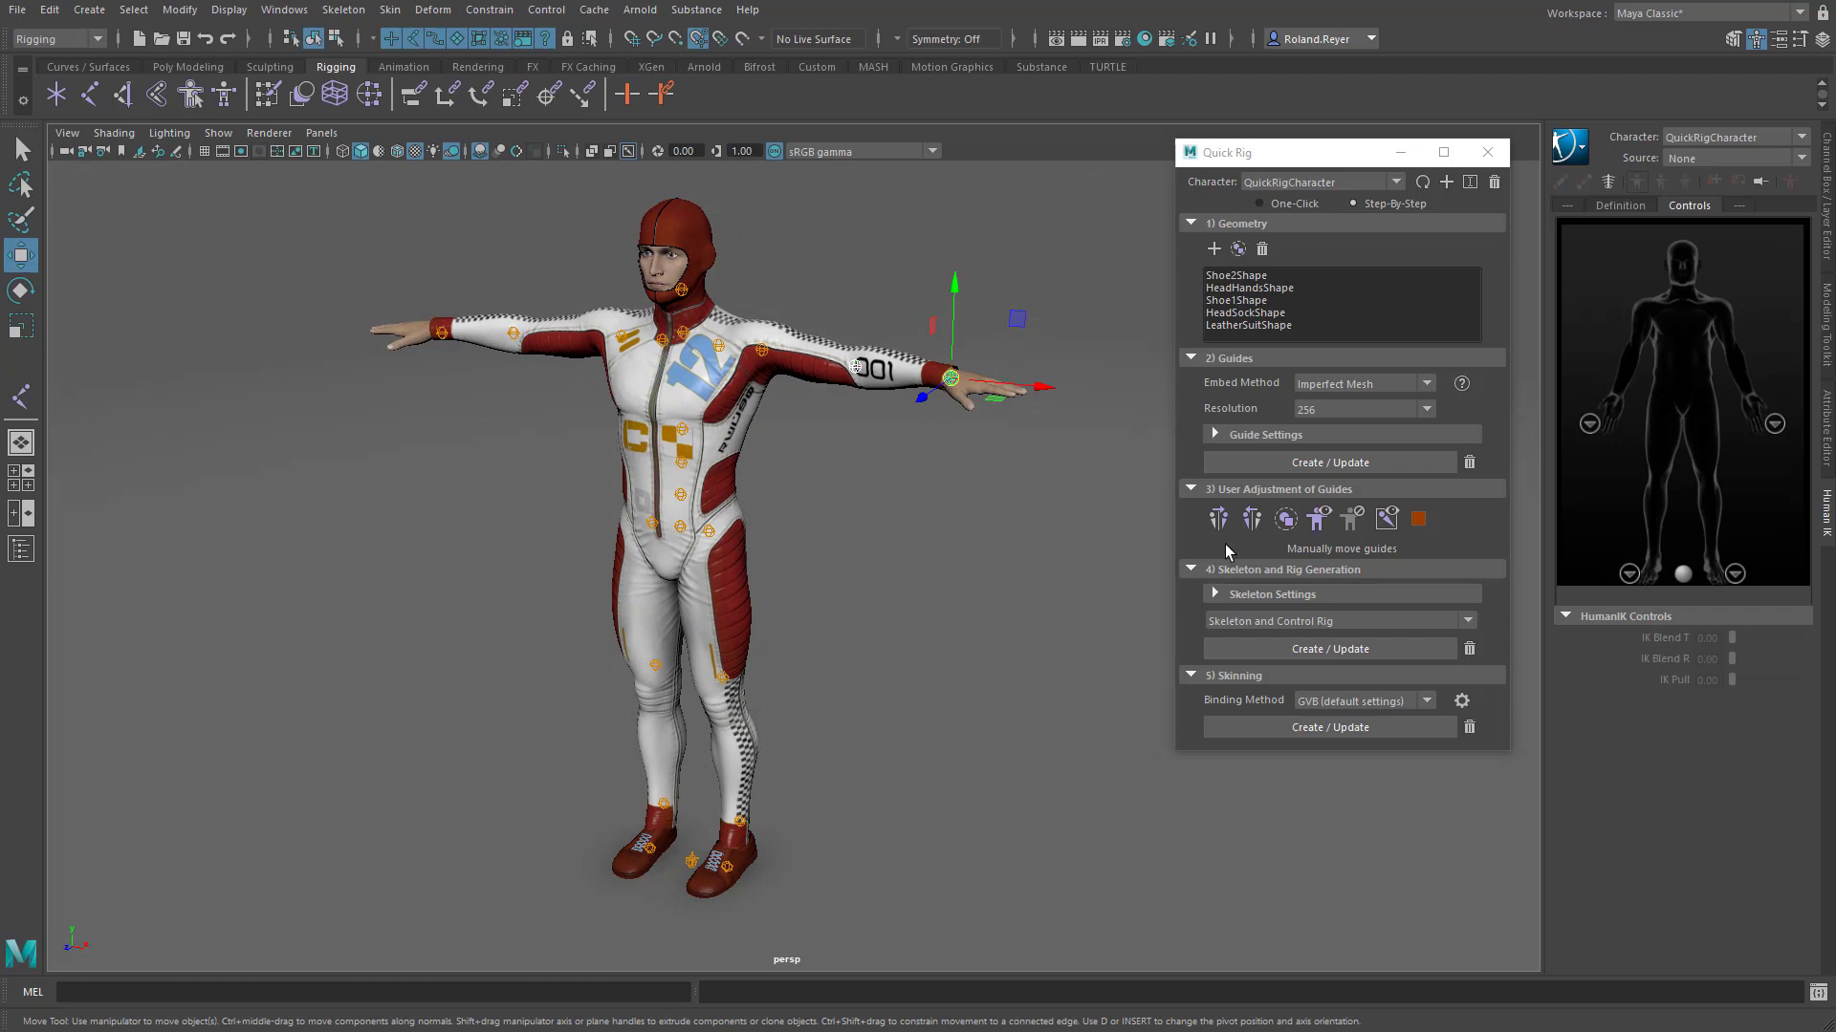
left_click(1252, 519)
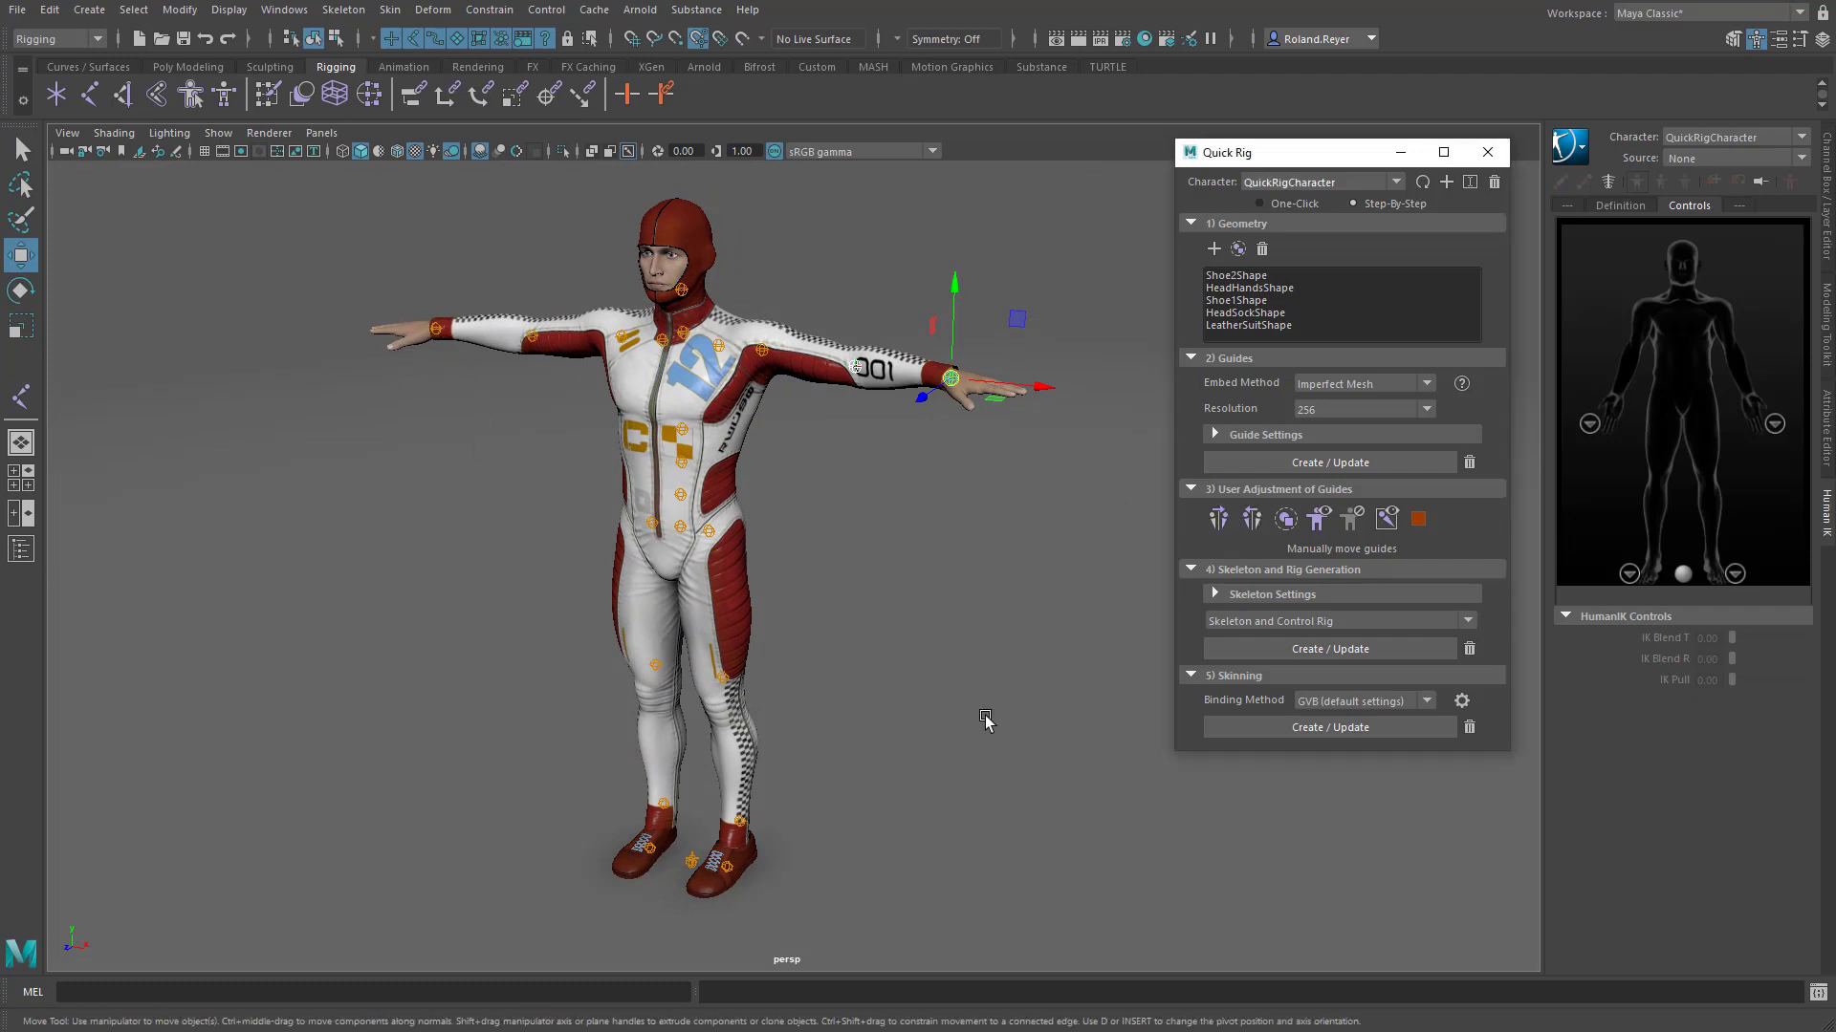
left_click(1337, 648)
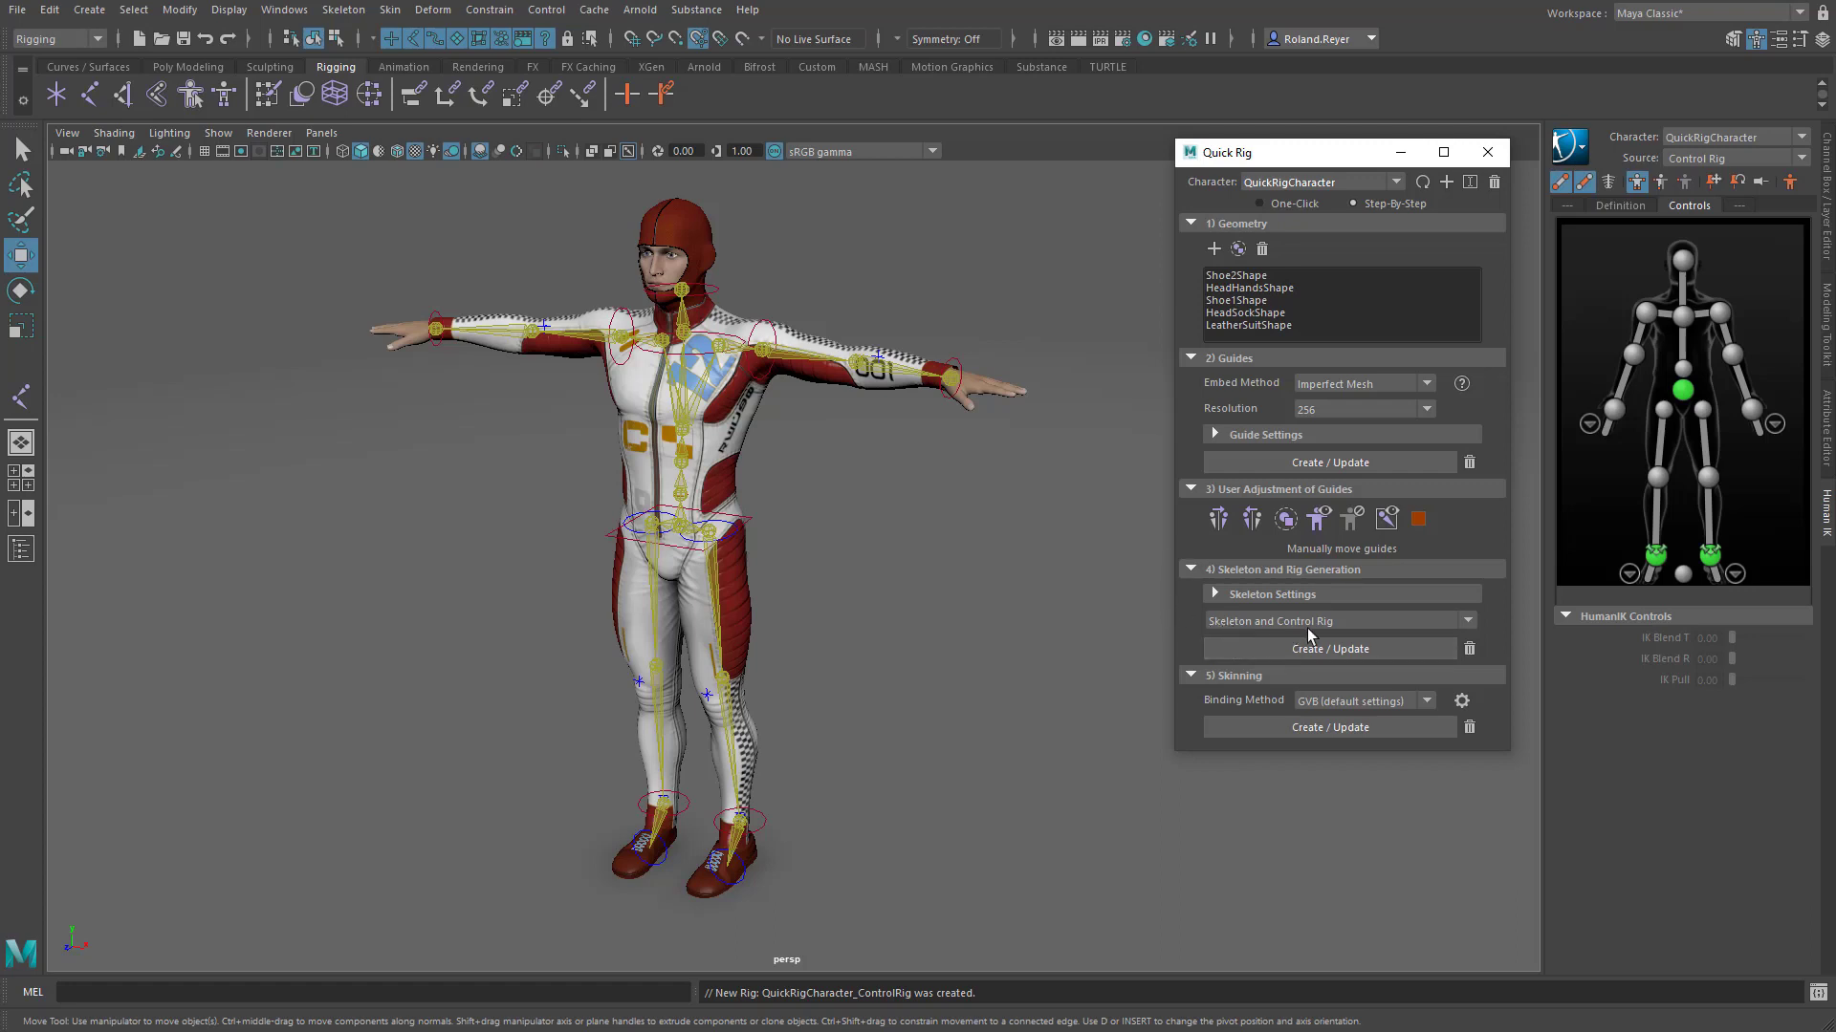
Test the rig by moving the left wrist effector down toward the waist and undo the move.
left_click(950, 395)
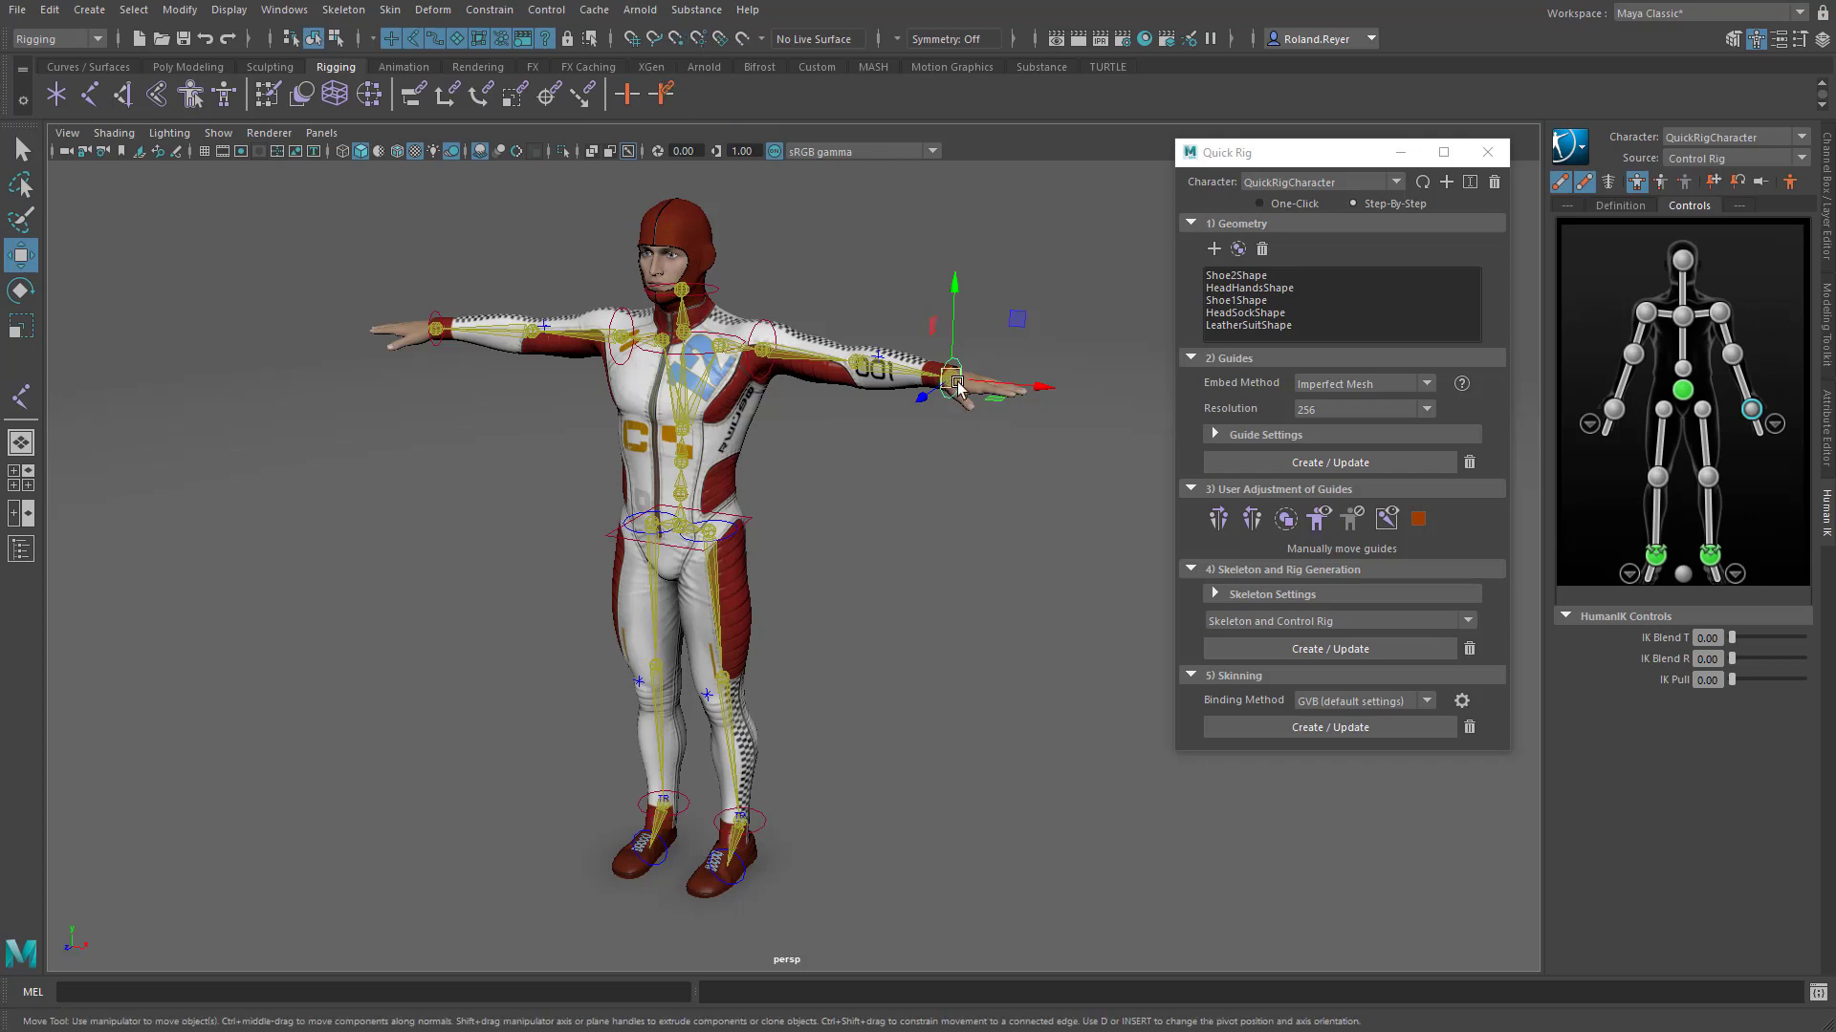
left_click_drag(957, 386, 809, 480)
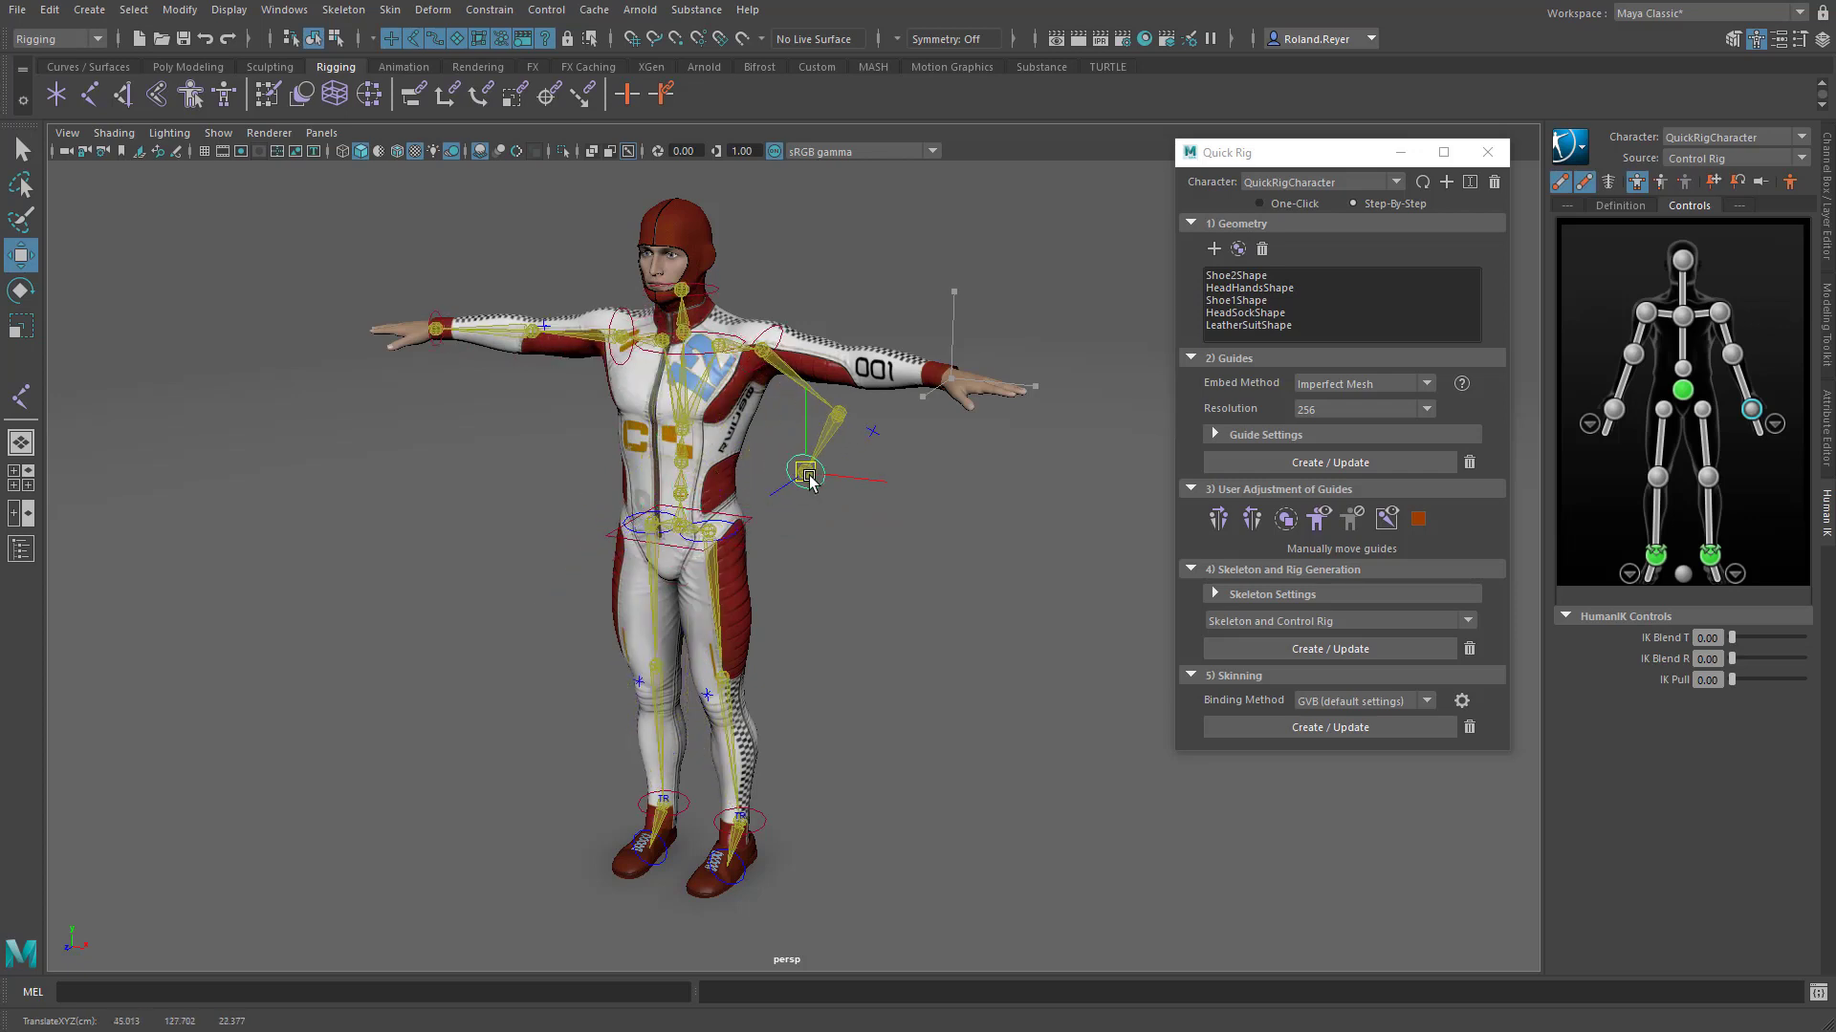
key("ctrl+z")
Clear the Quick Rig window away from the left hand and show the skeleton instead of the IK and FK controls.
left_click_drag(963, 643, 925, 626, "alt")
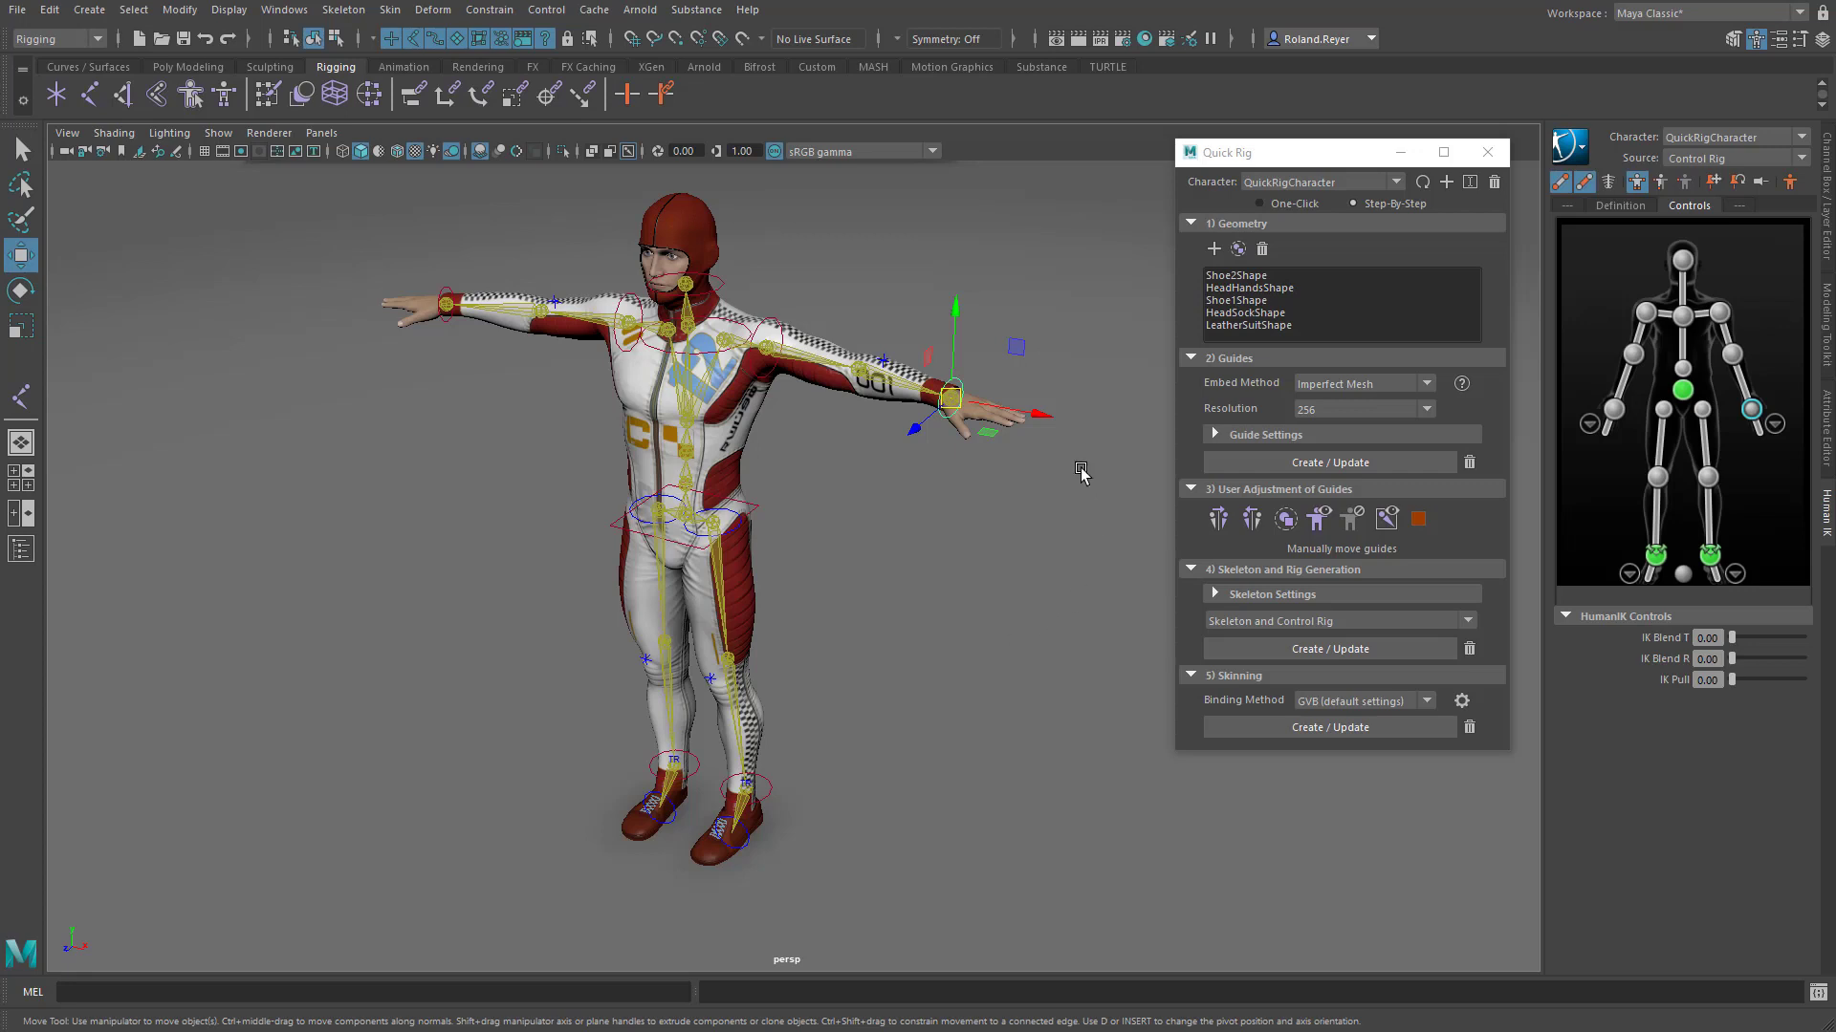
key("q")
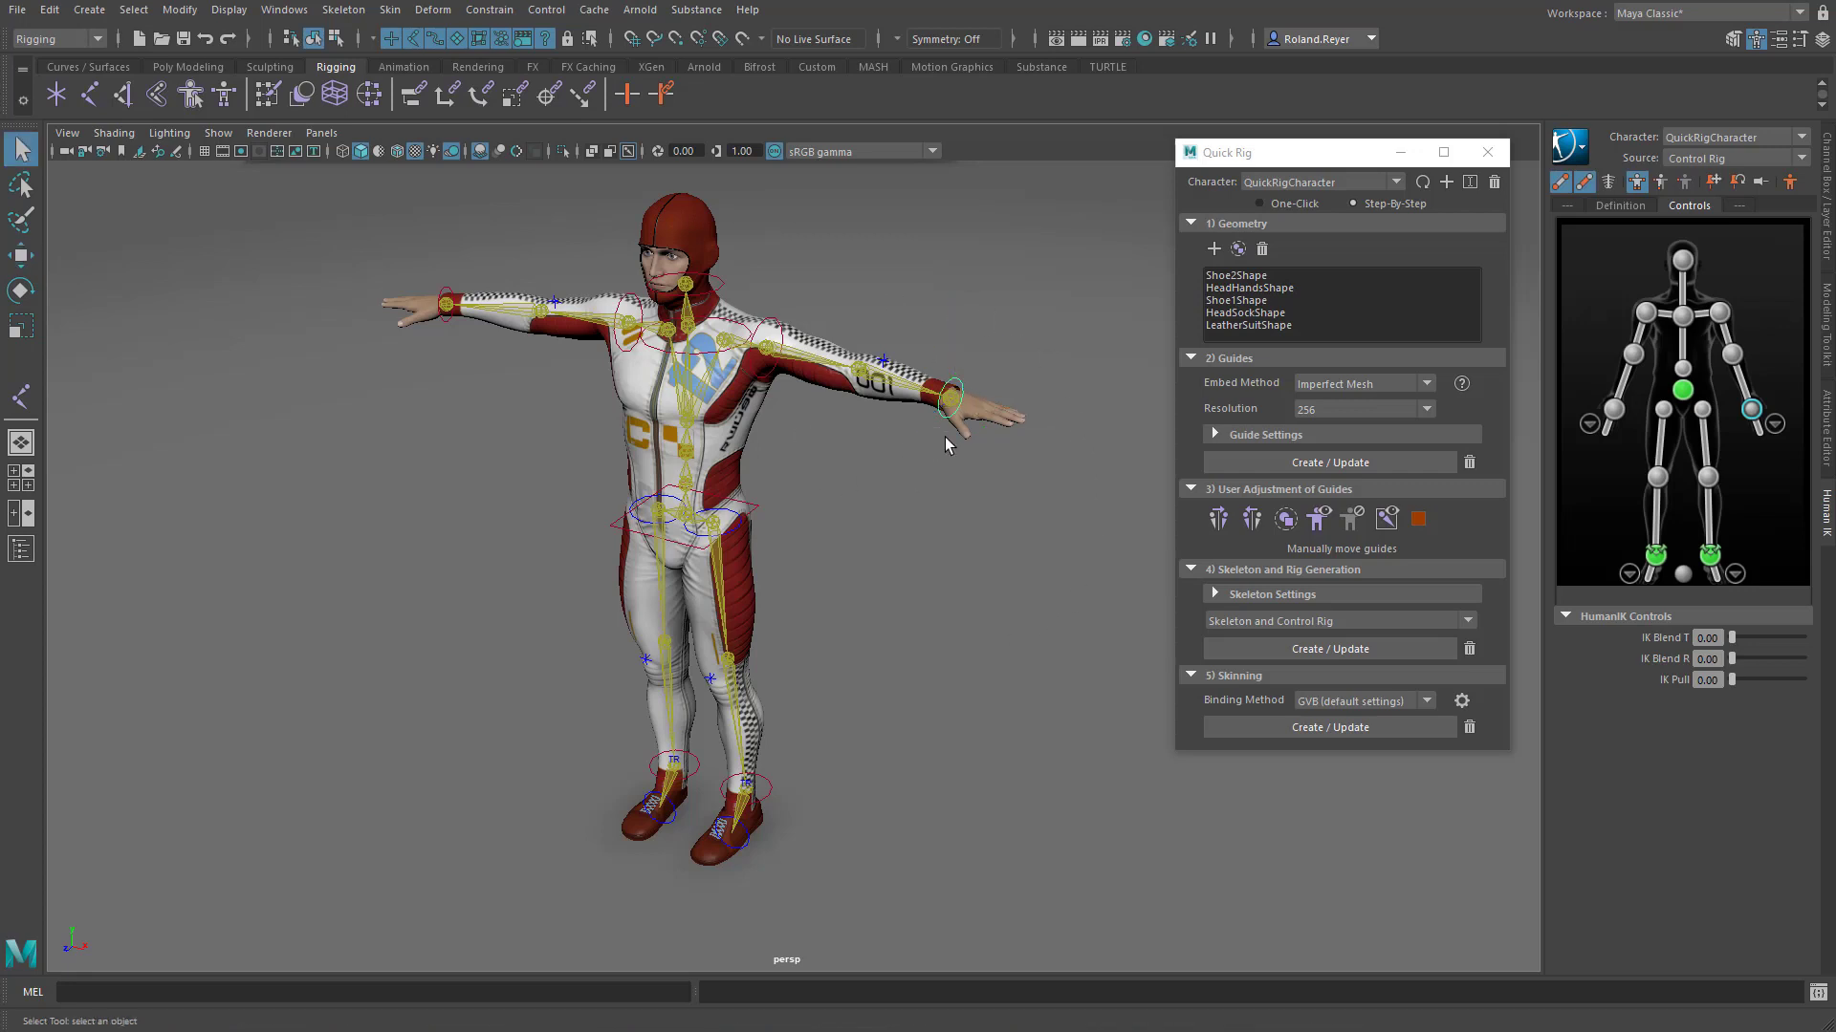
left_click_drag(997, 541, 984, 548, "alt")
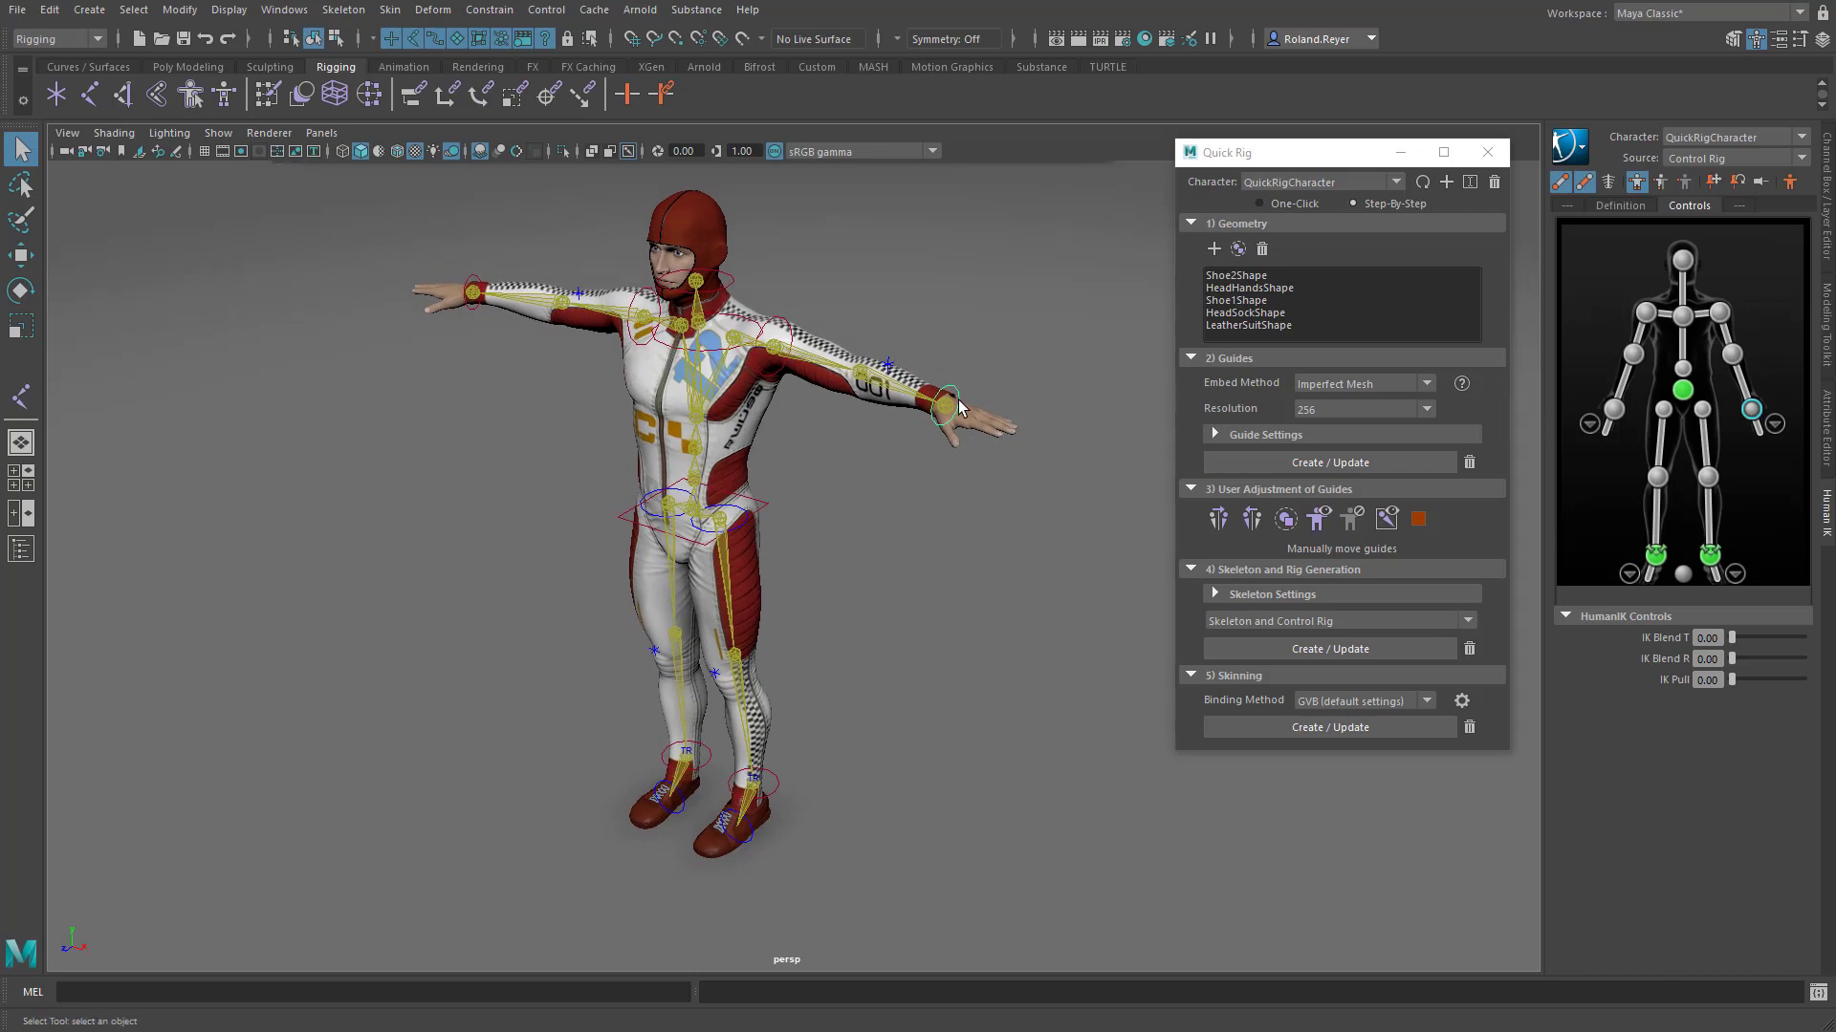
left_click_drag(889, 342, 1052, 478, "ctrl+alt")
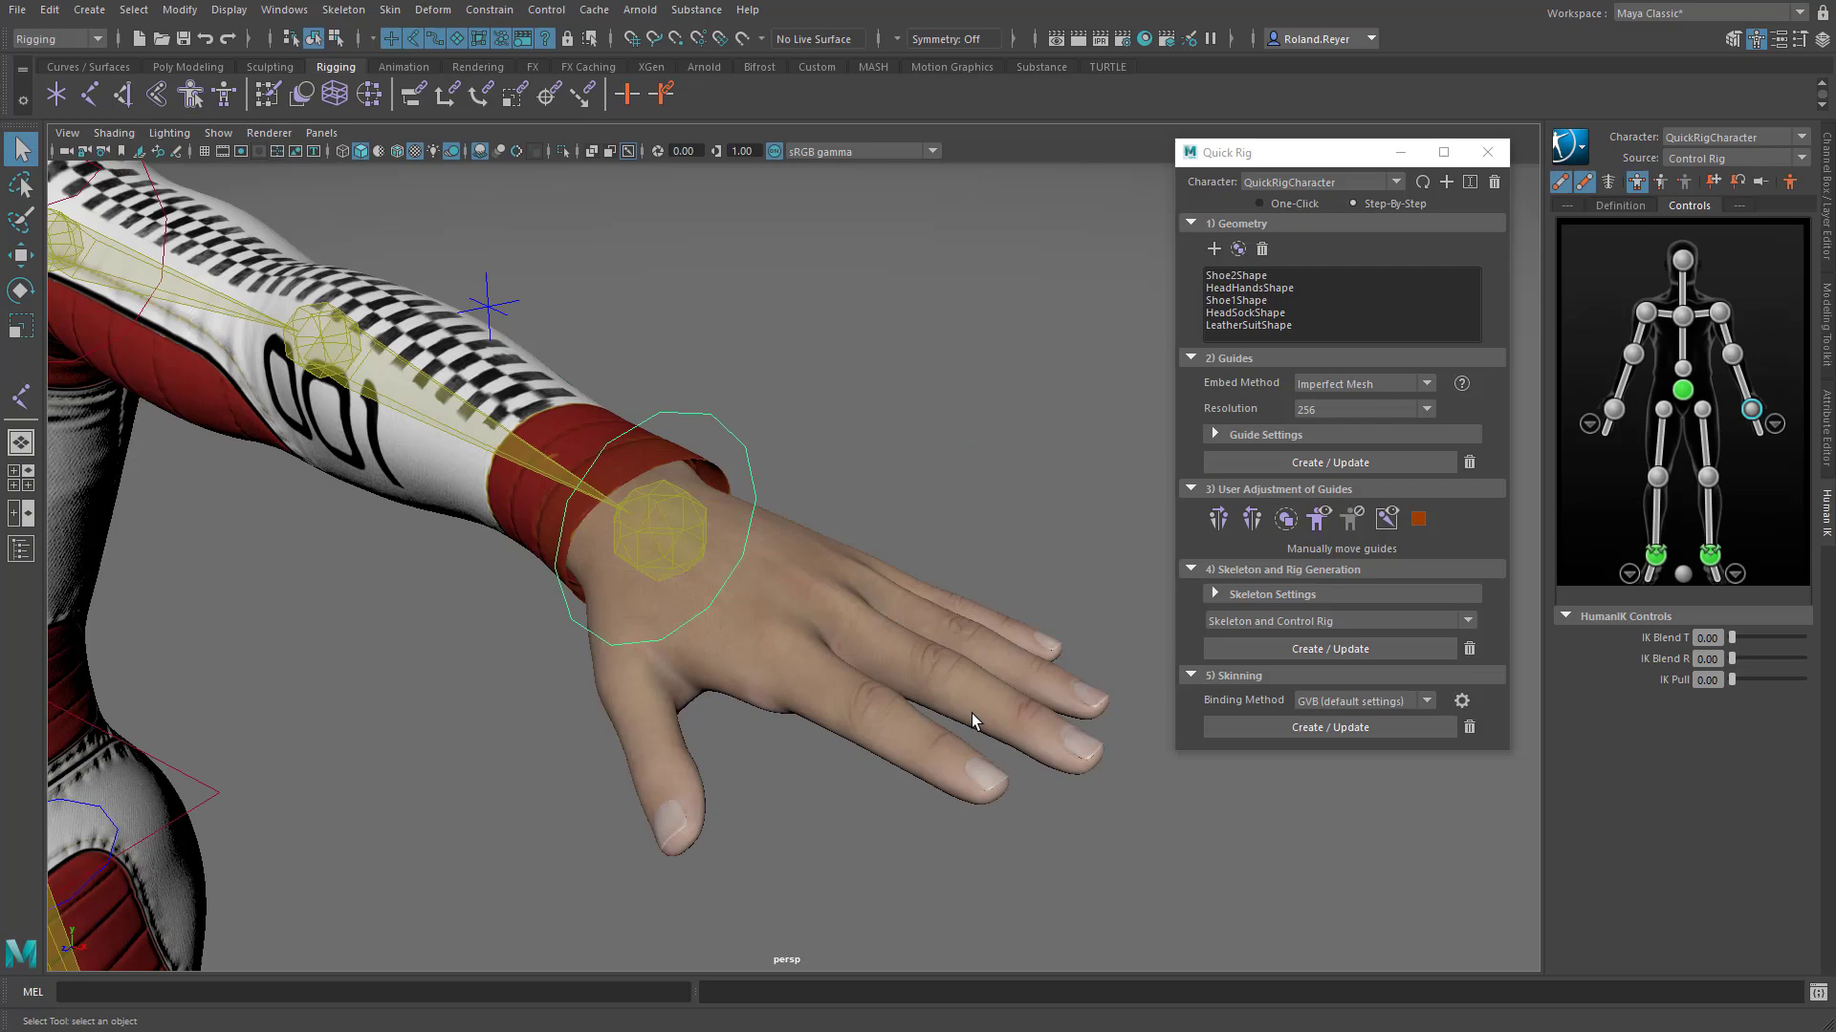
middle_click_drag(975, 724, 963, 642, "alt")
left_click_drag(963, 642, 925, 712, "alt")
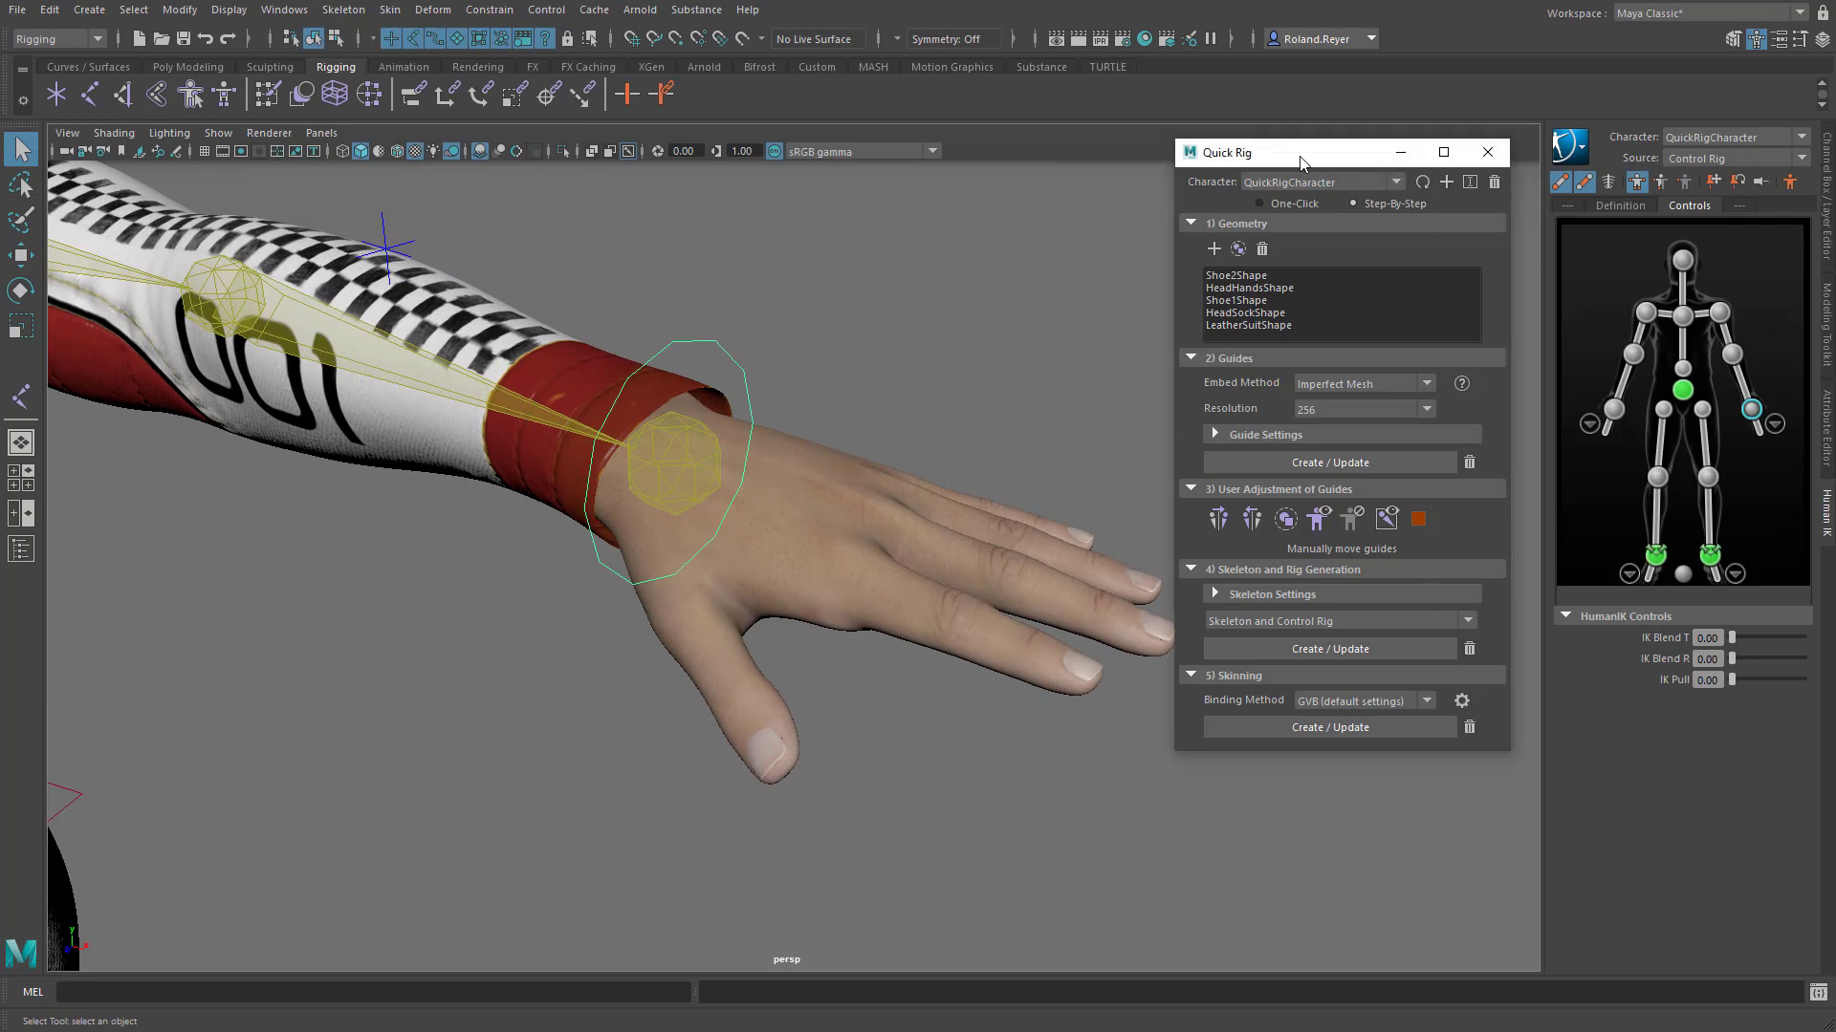
left_click_drag(1303, 148, 1835, 153)
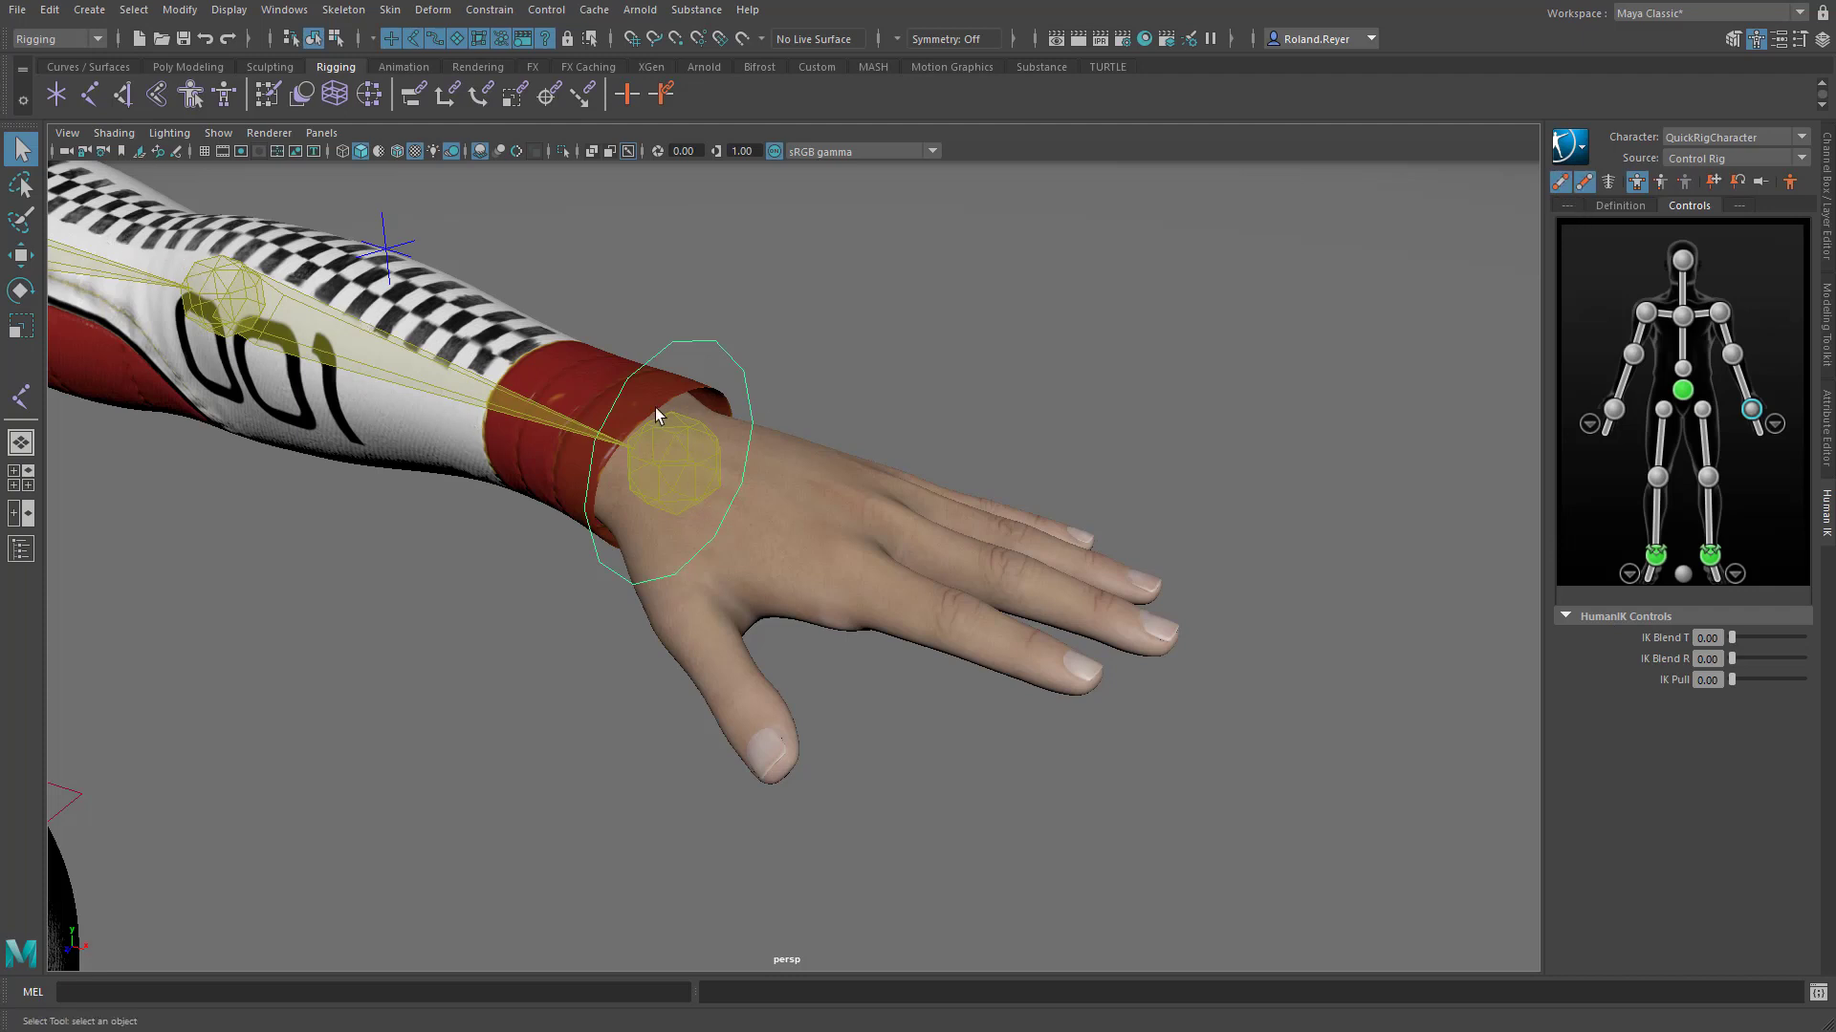
left_click(1561, 183)
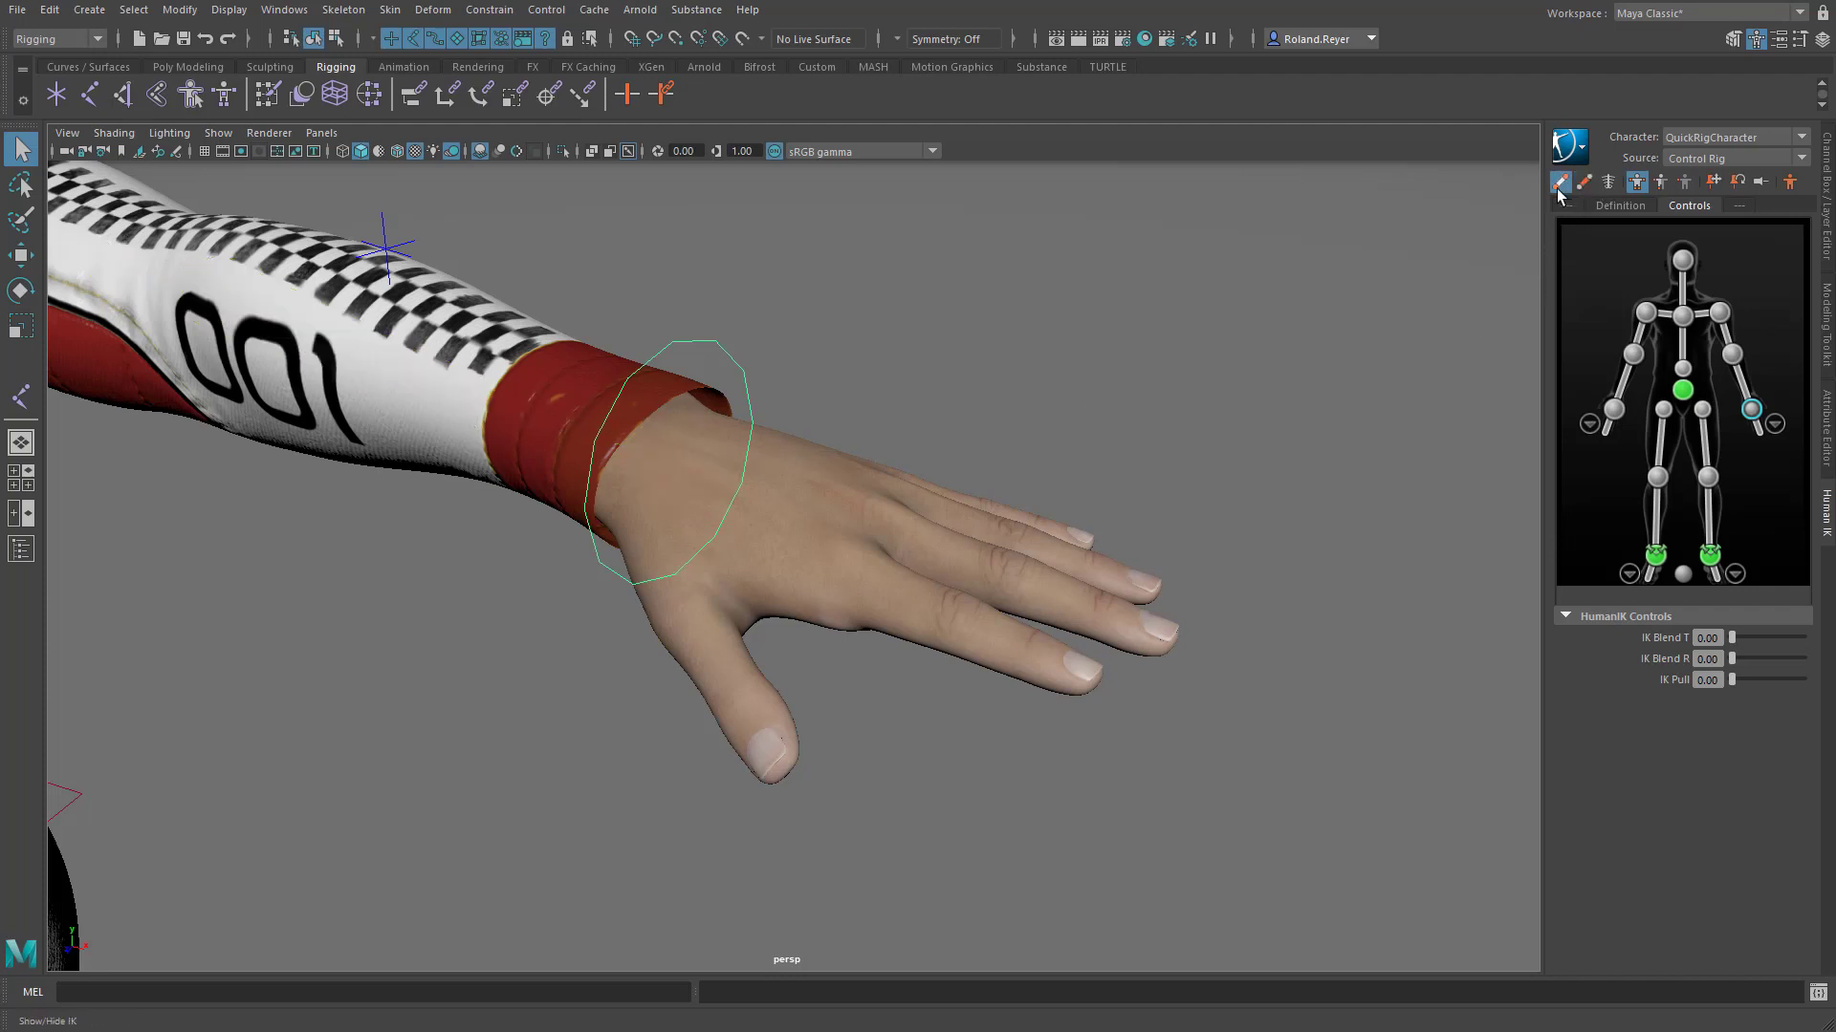
left_click(1610, 183)
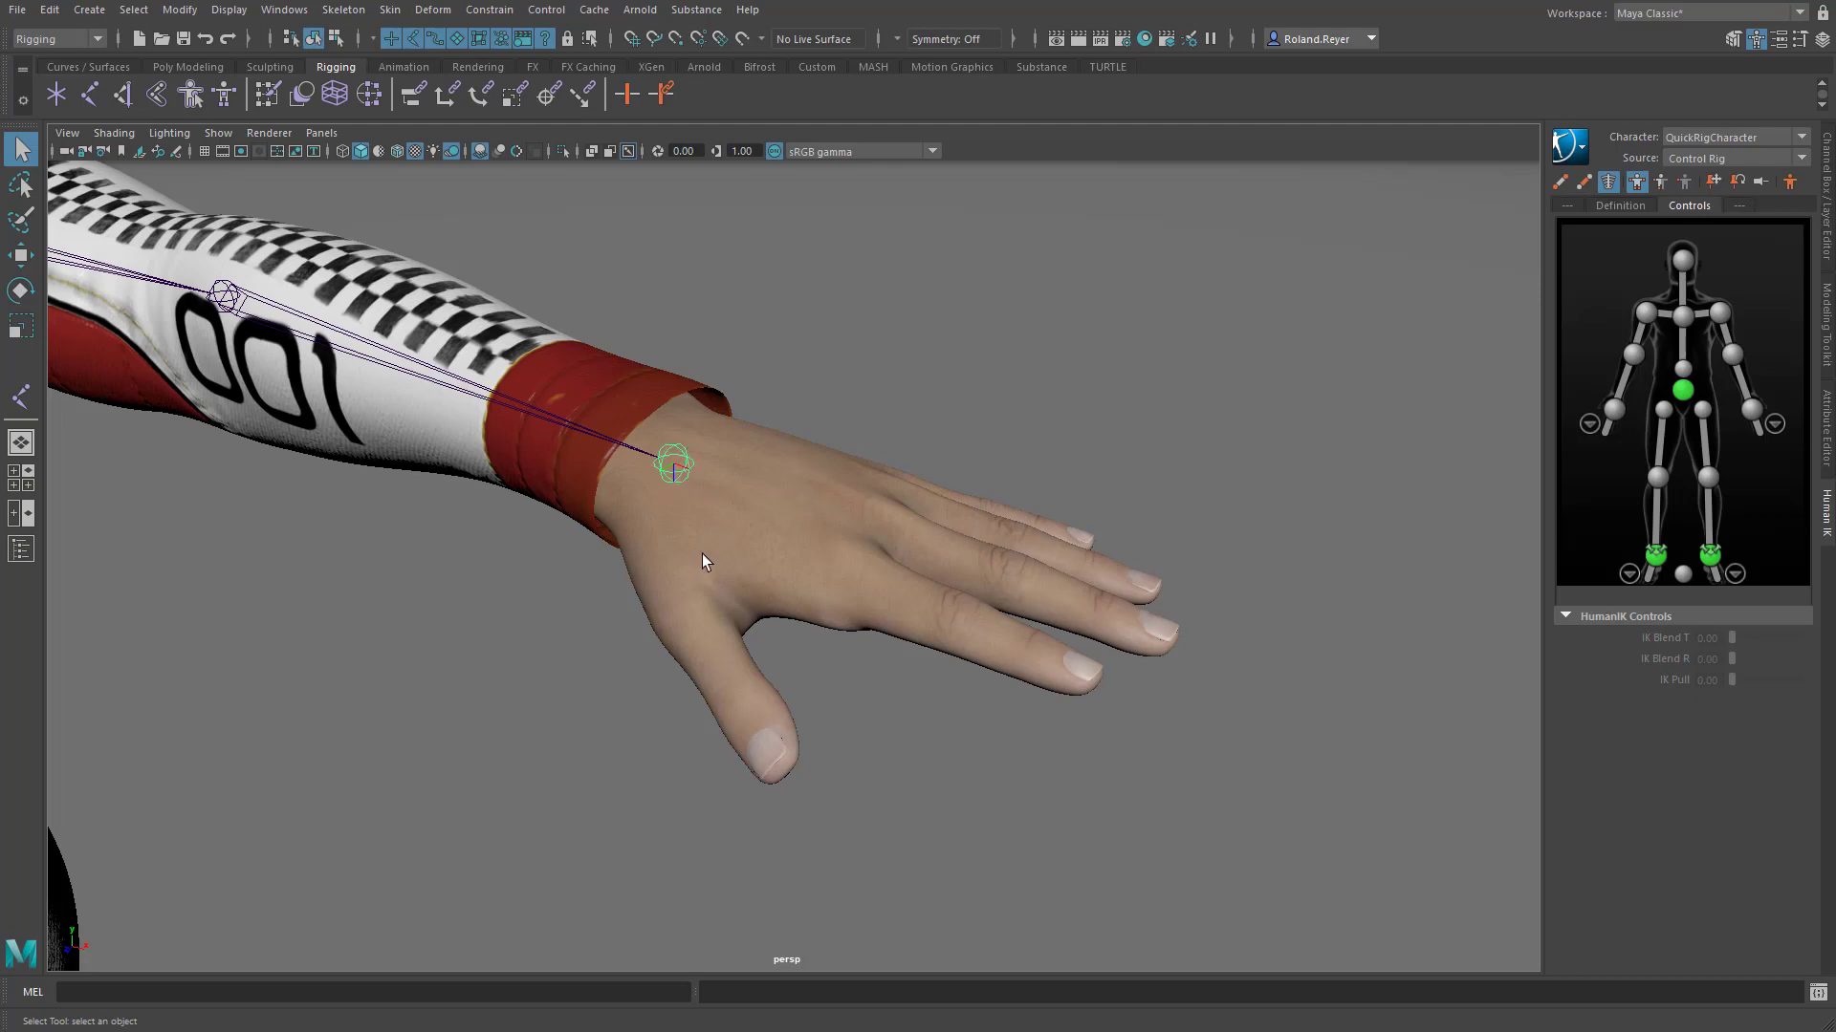
Start the Joint tool for the left hand with Symmetry off and Scale compensate enabled.
left_click_drag(708, 708, 891, 779, "alt")
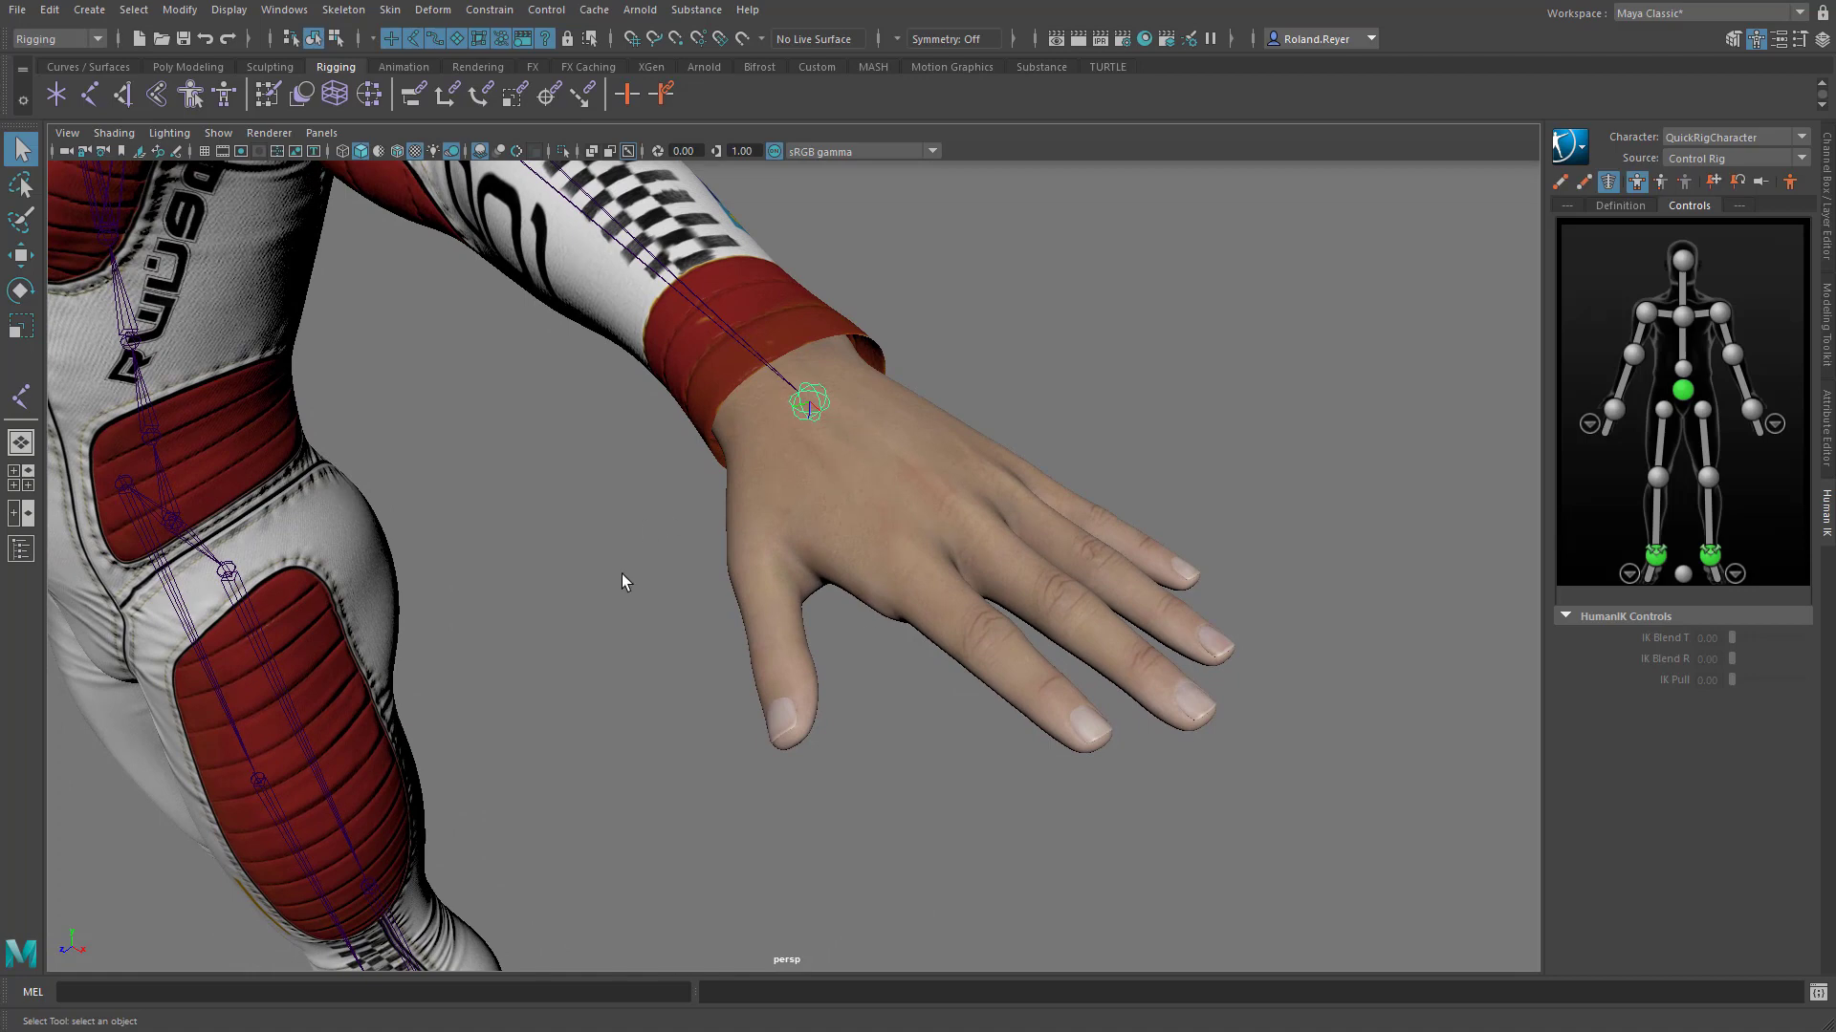
left_click(88, 100)
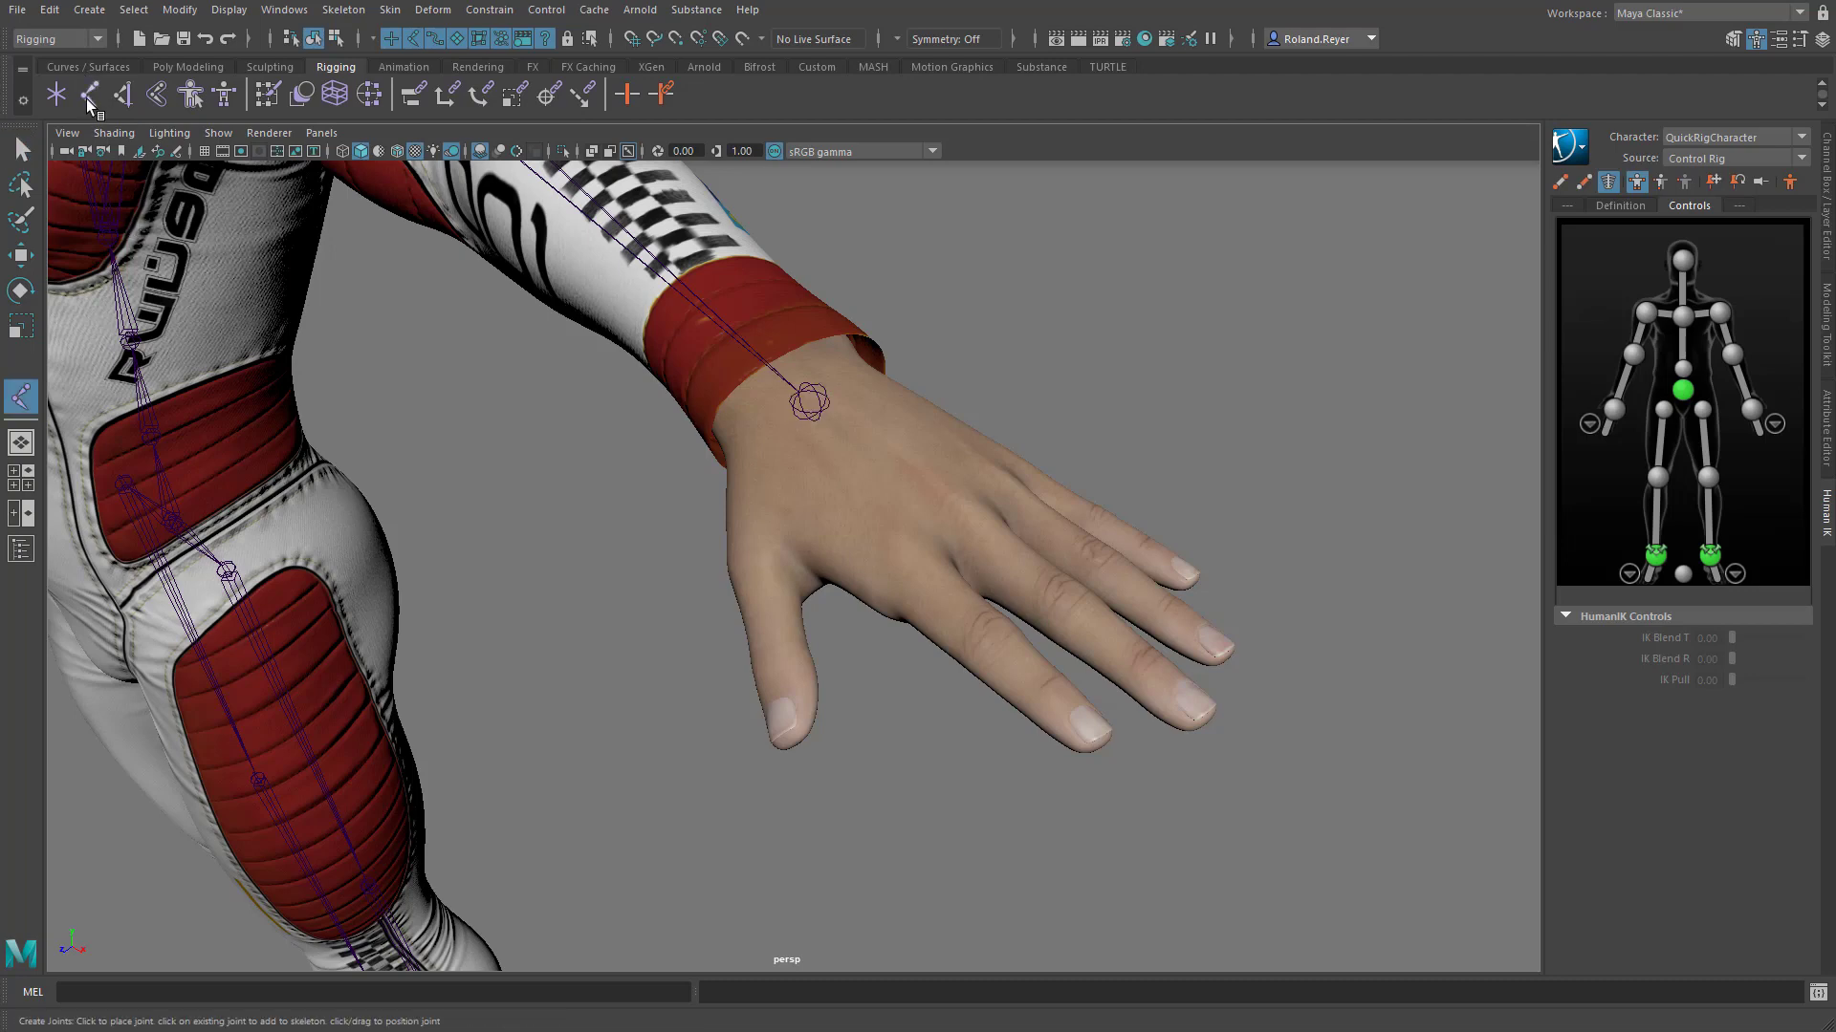
double_click(89, 100)
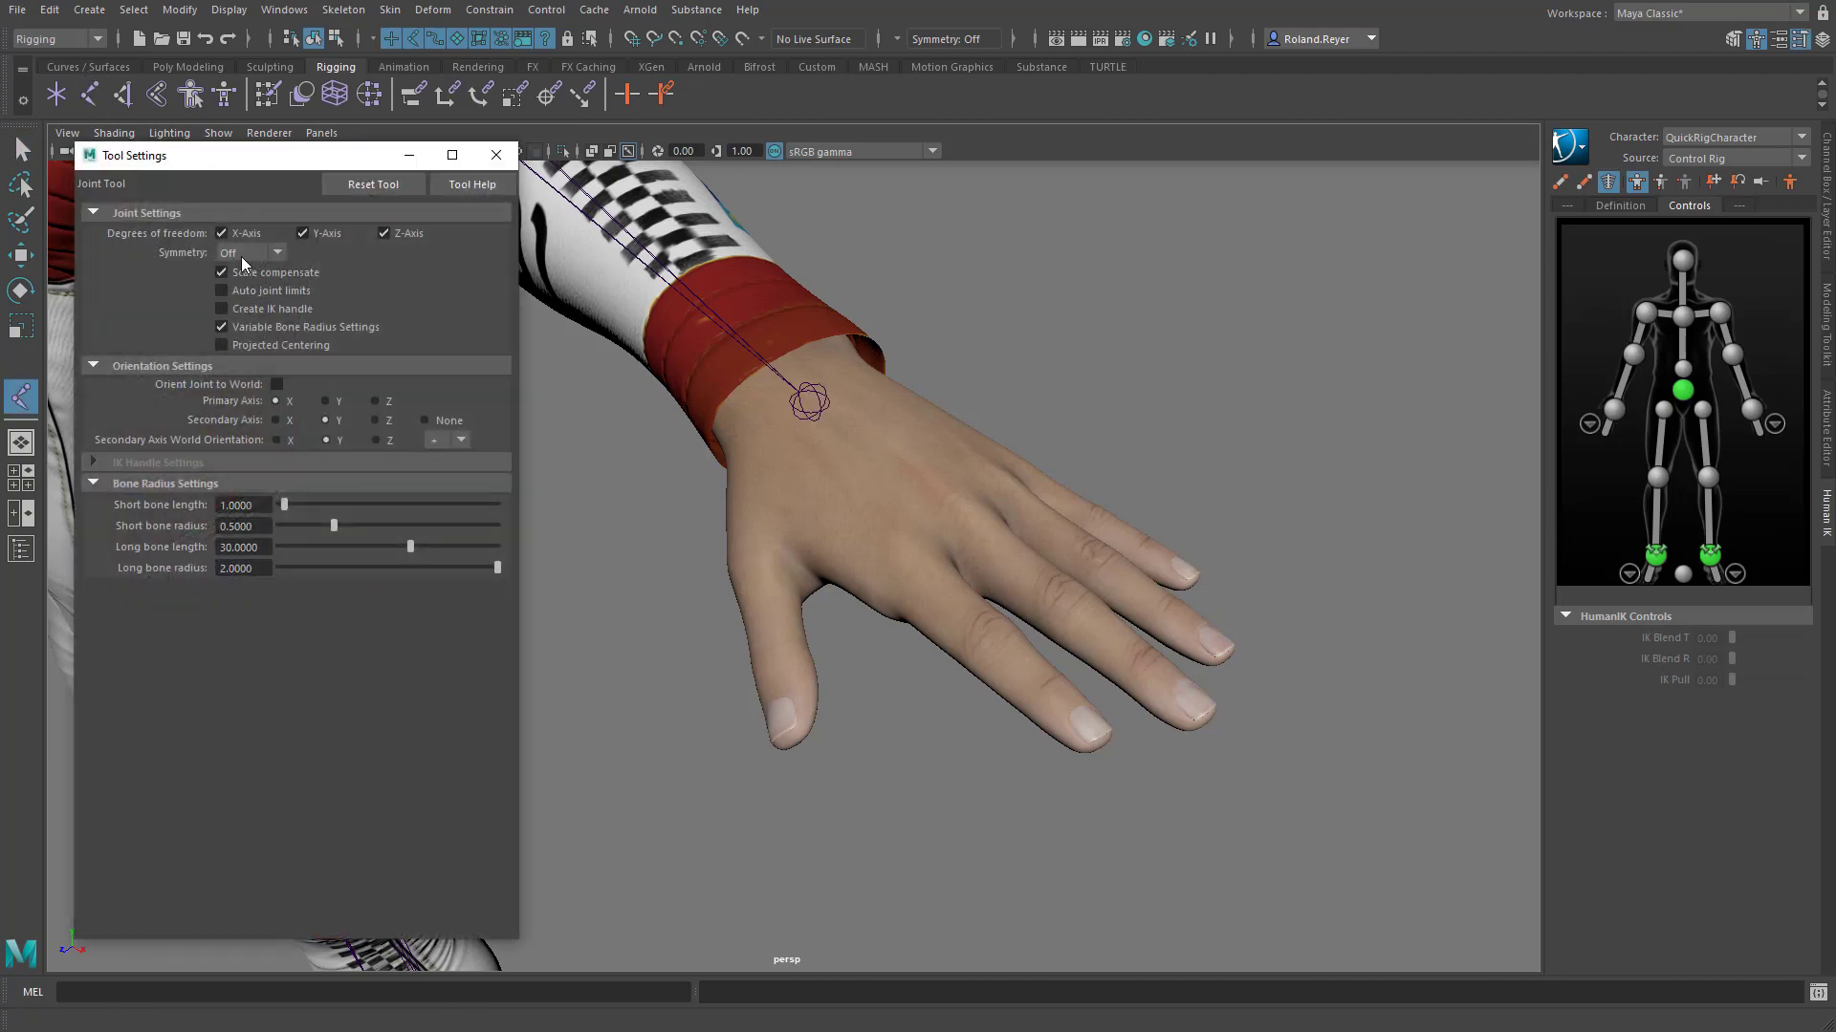
left_click(245, 254)
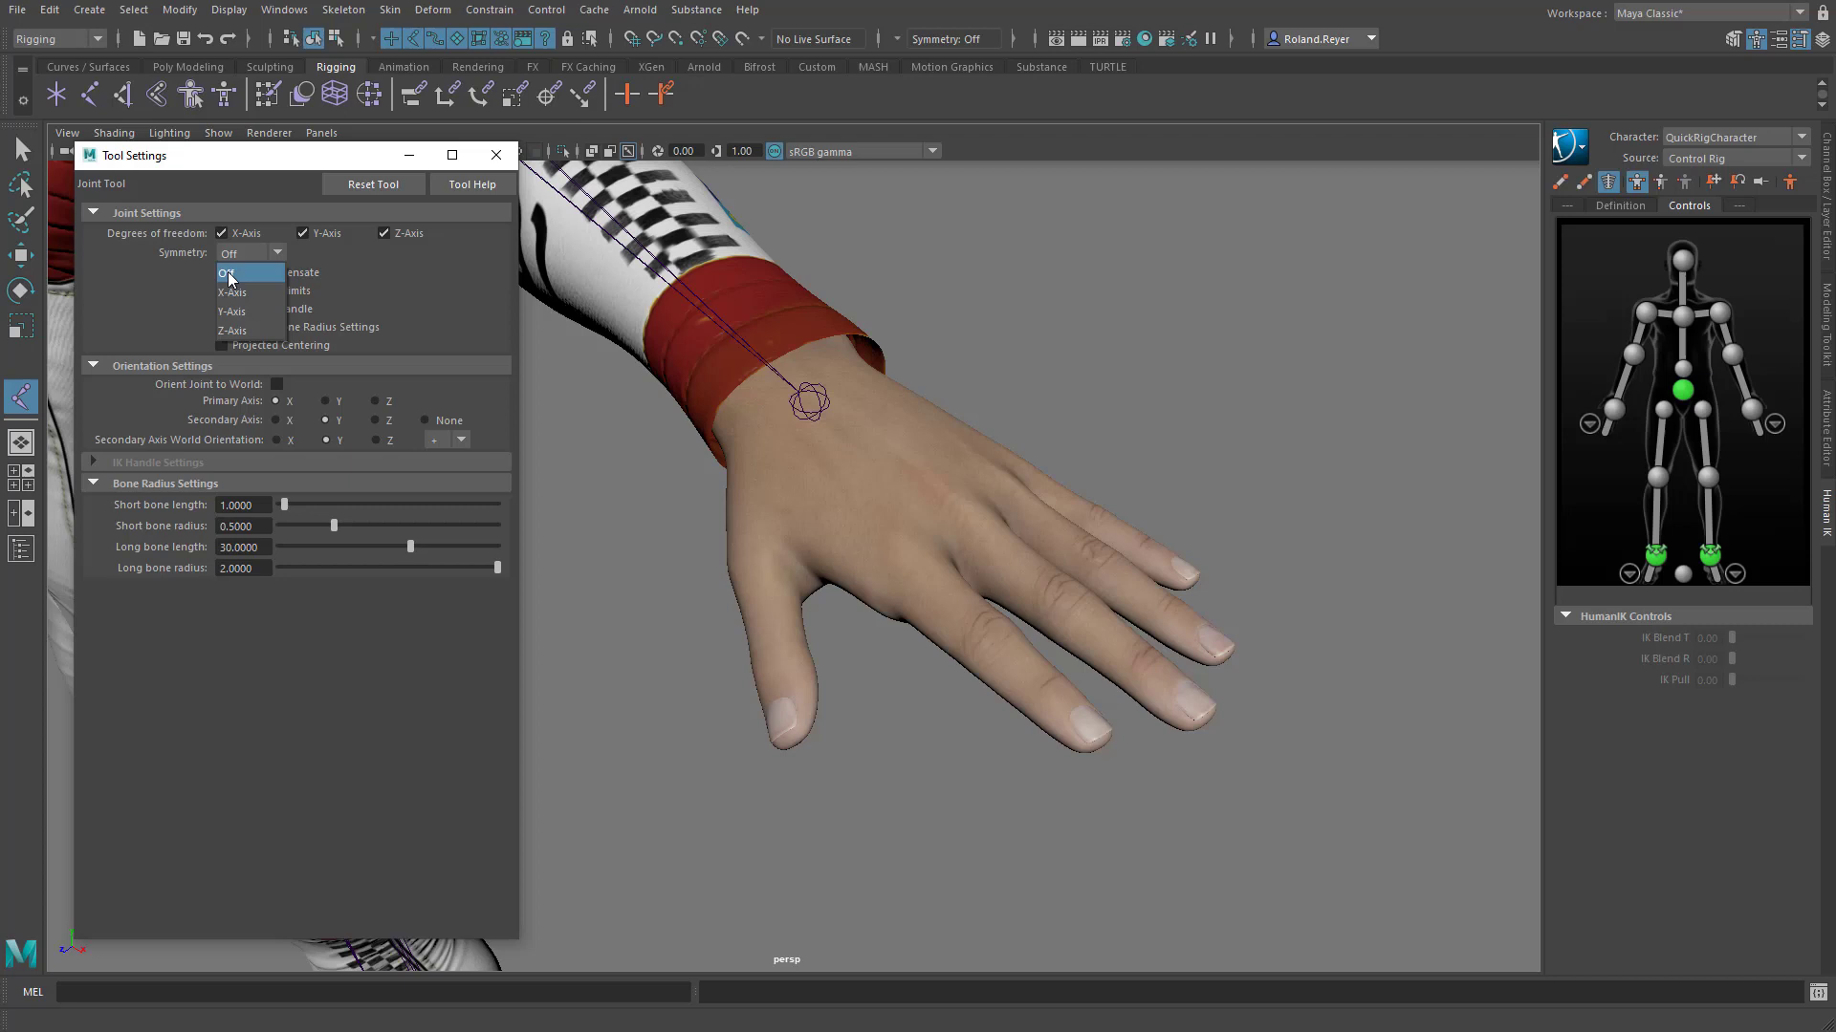
left_click(122, 284)
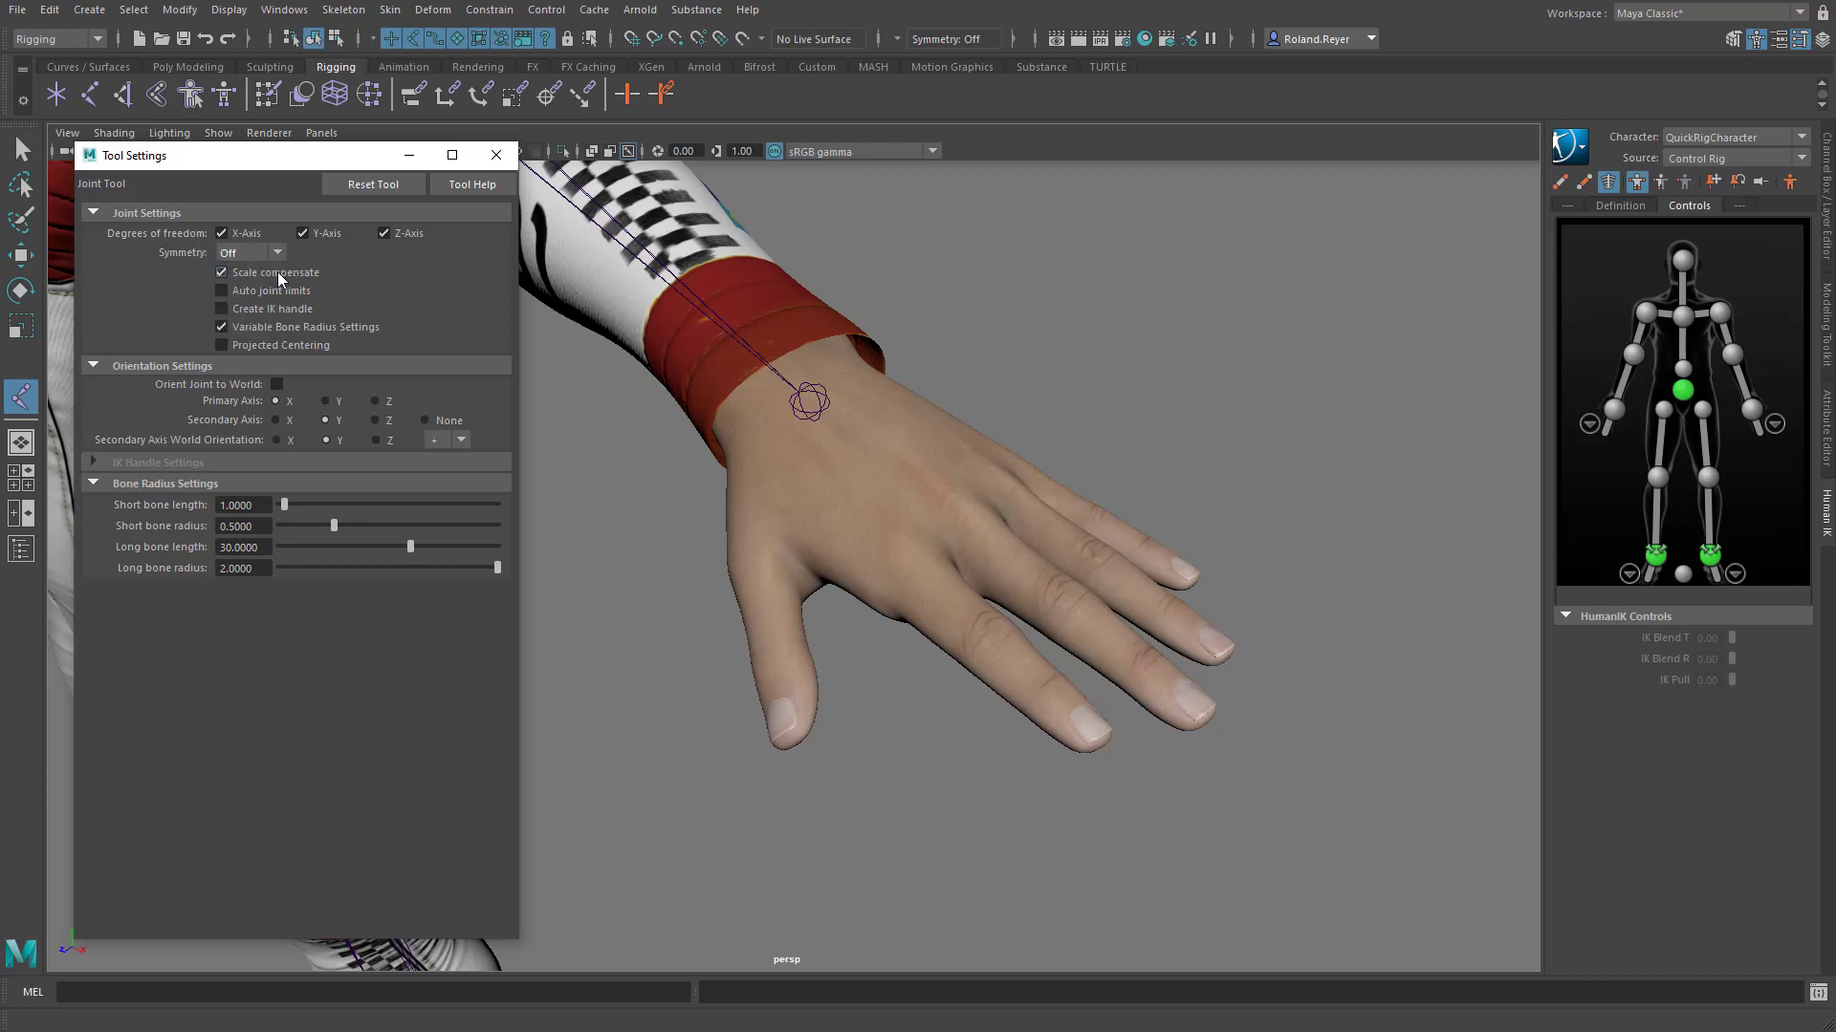
left_click(223, 274)
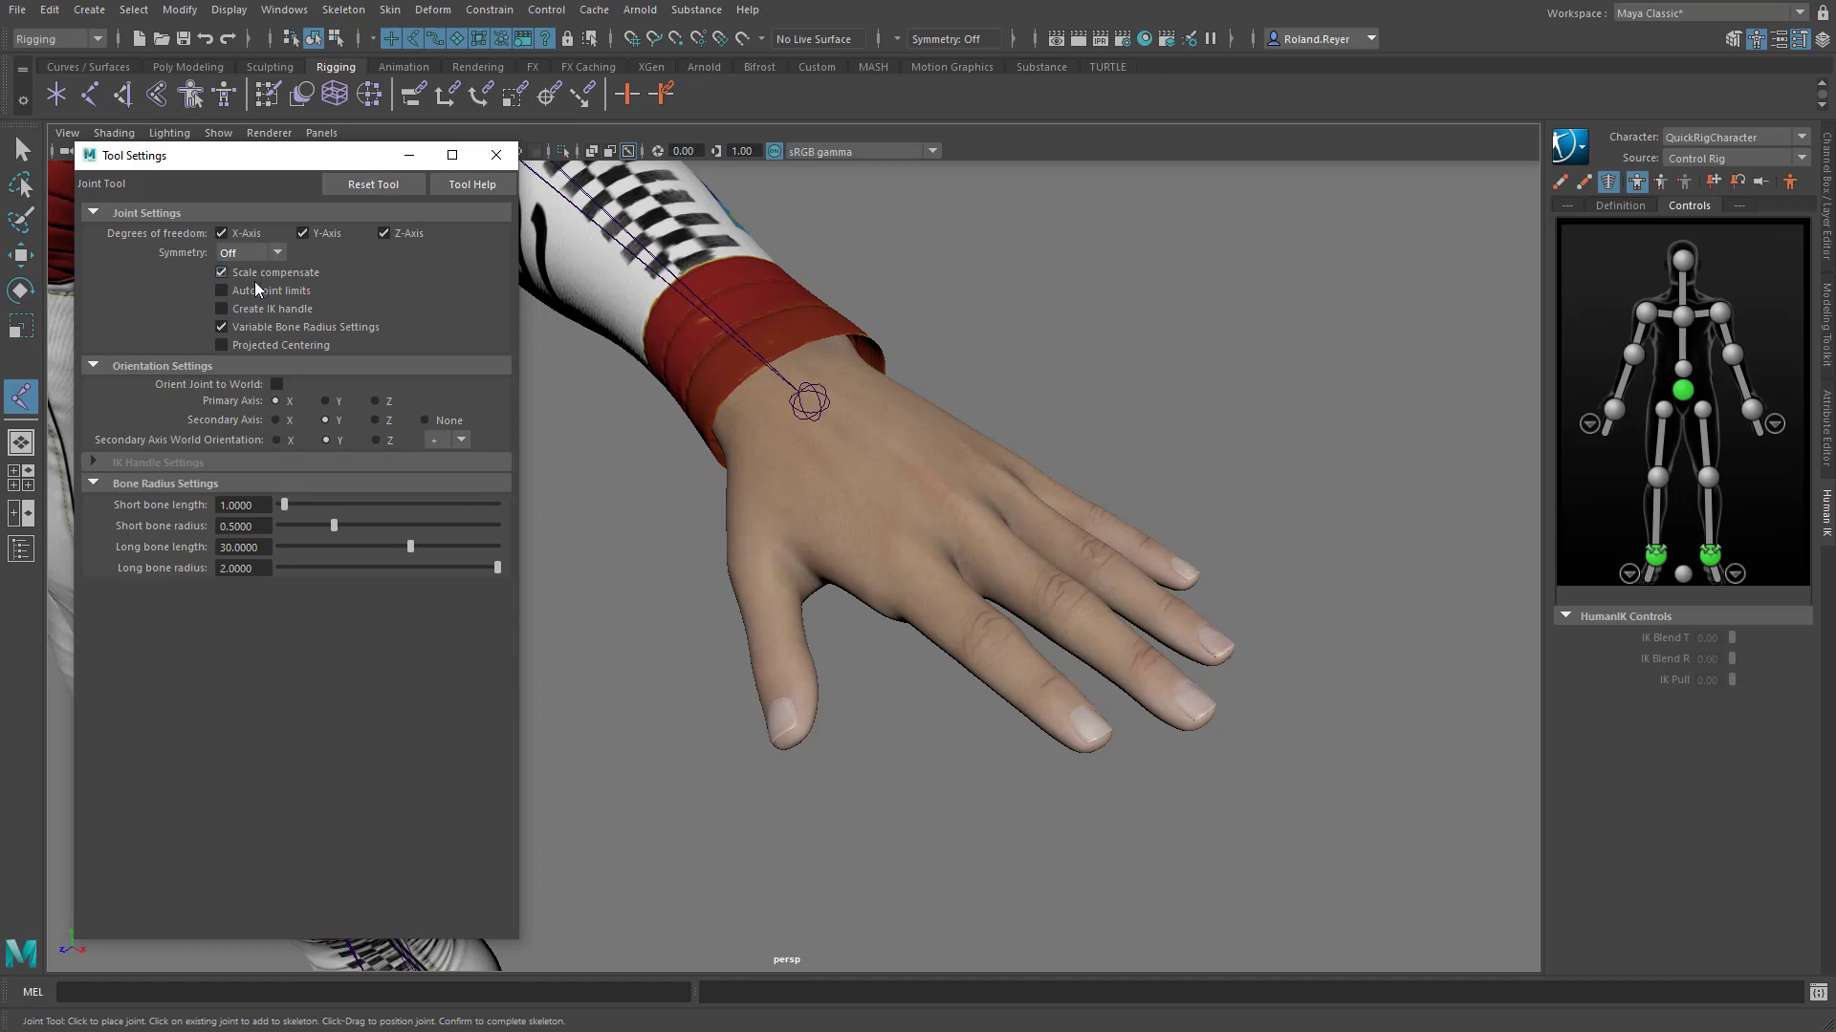
left_click(495, 156)
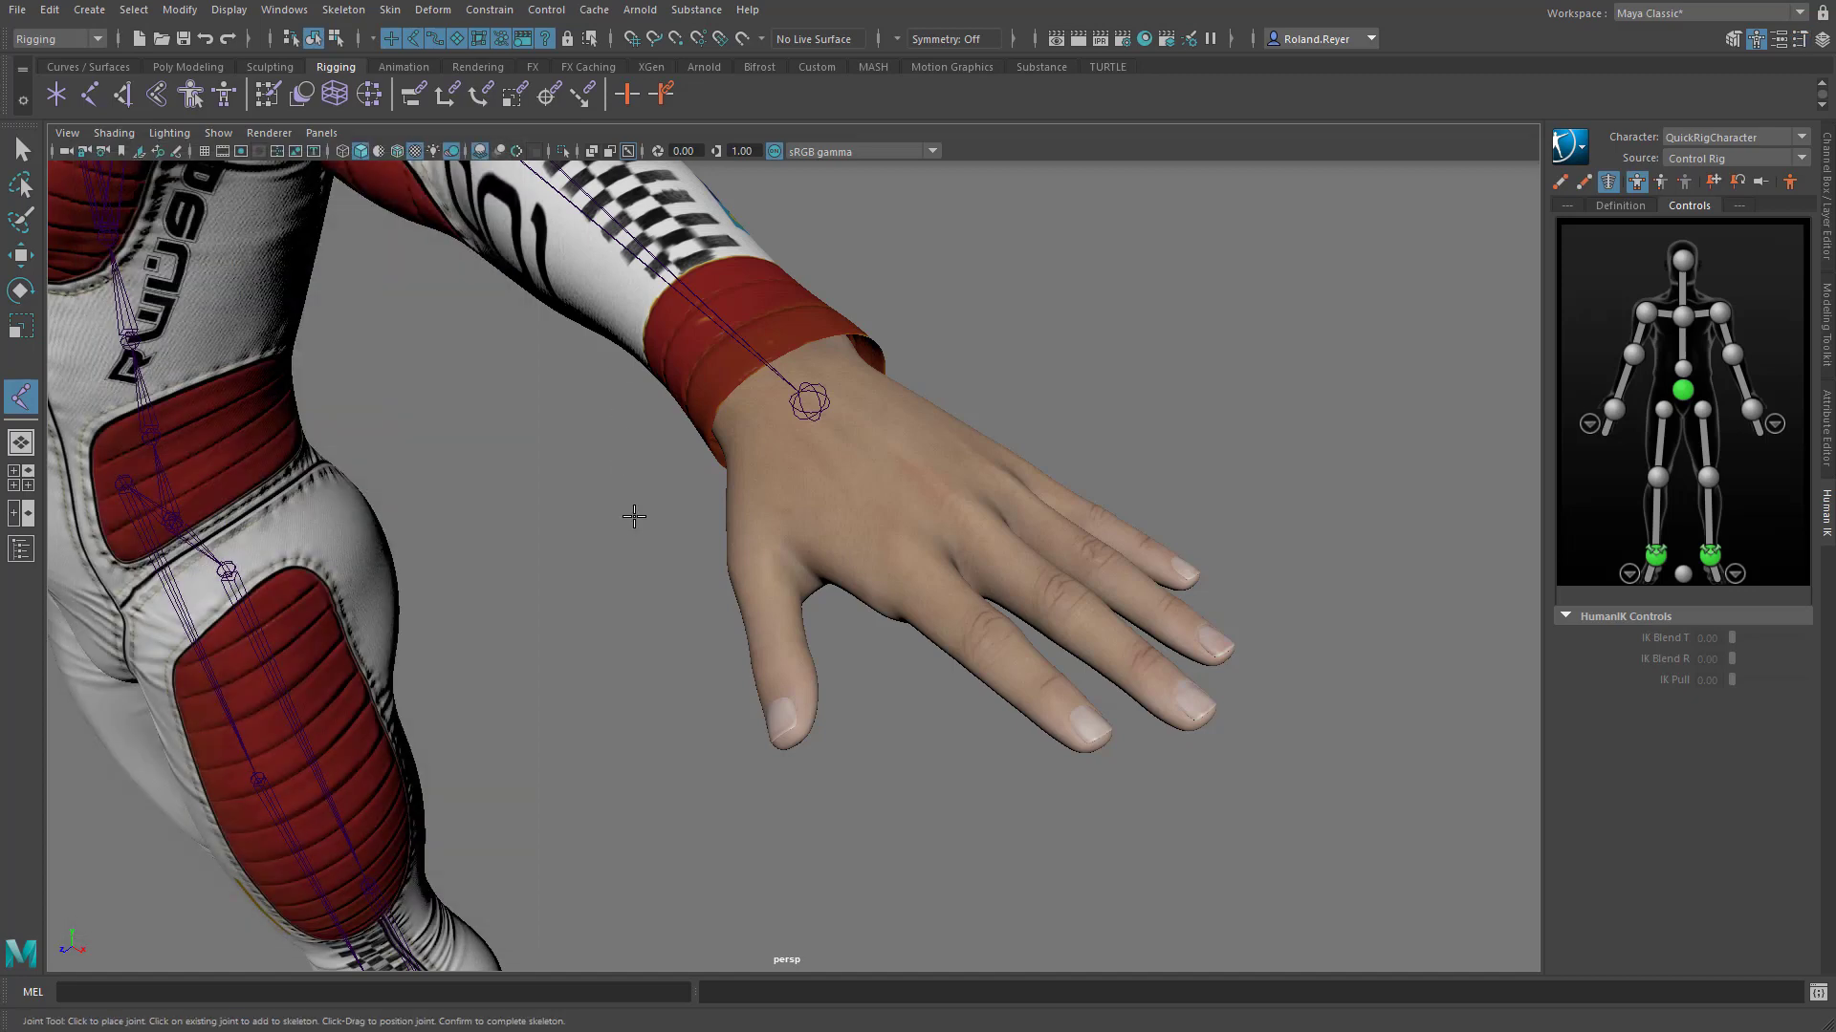
Enable Snap to Projected Center and place three thumb joints from base to tip, starting from the left hand's wrist joint.
scroll(640, 521, "up", 4)
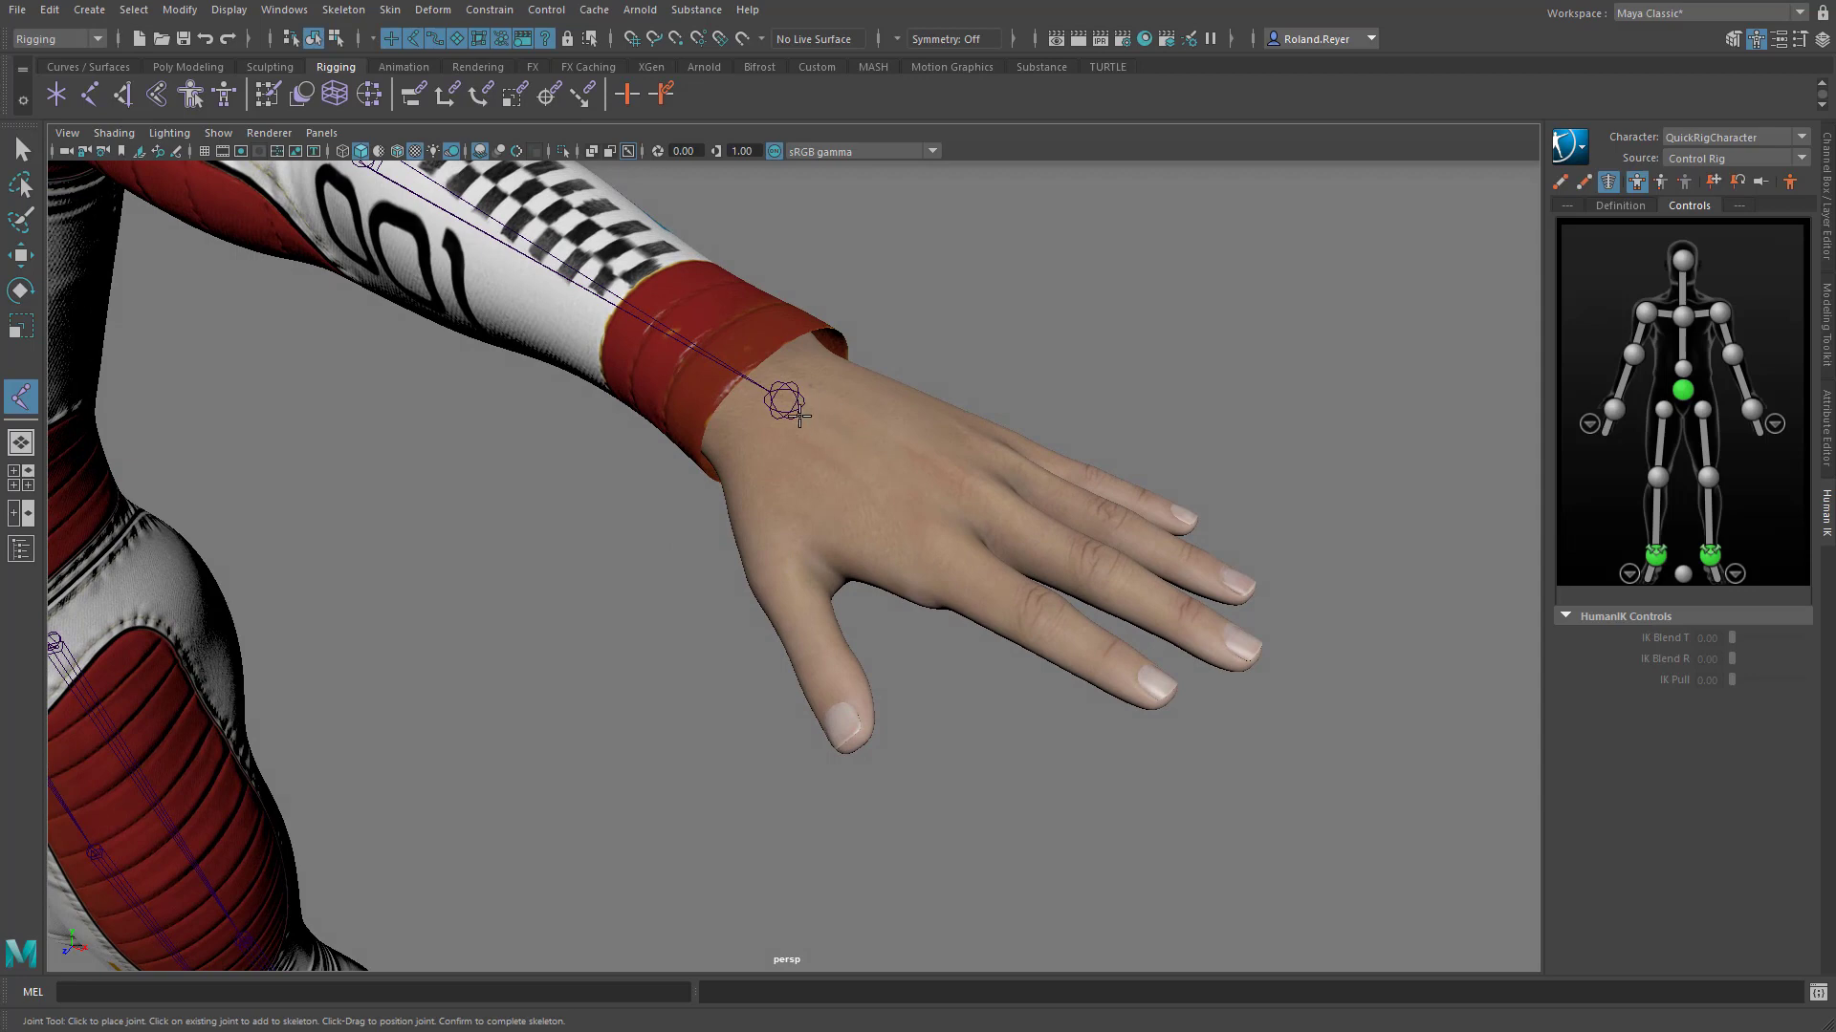
left_click(788, 407)
left_click(698, 38)
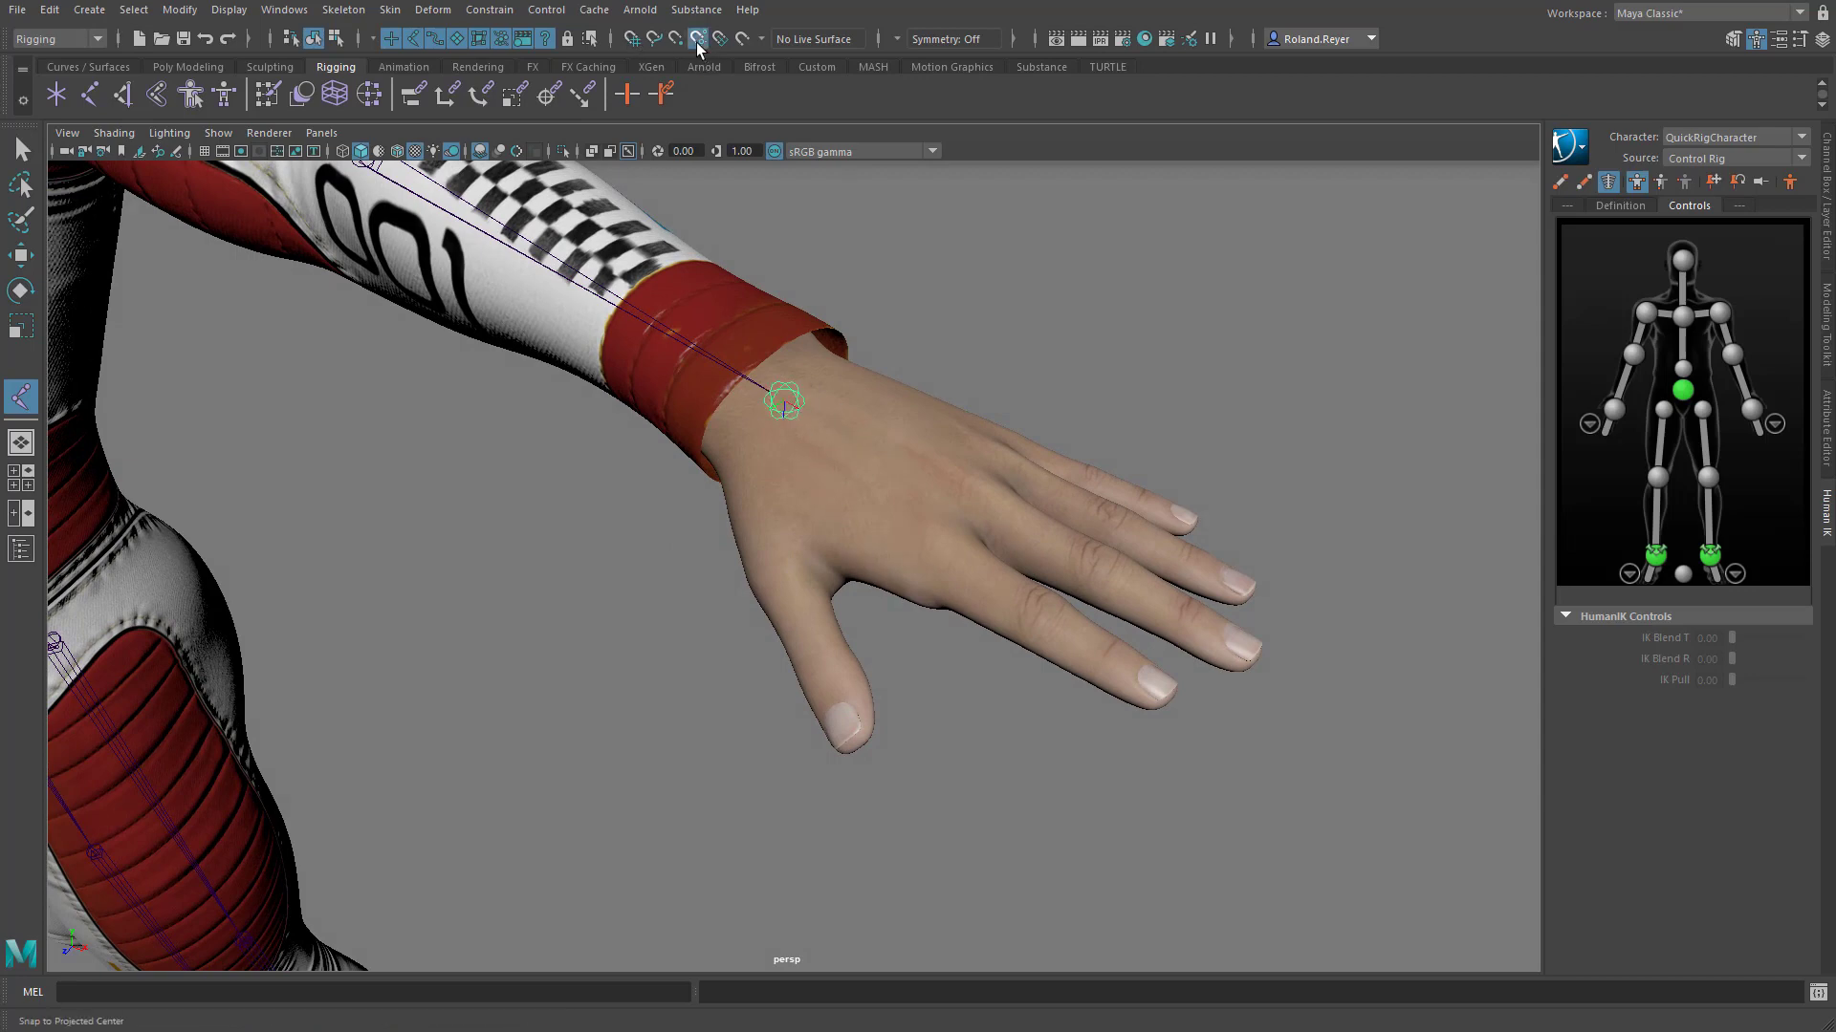
left_click(774, 569)
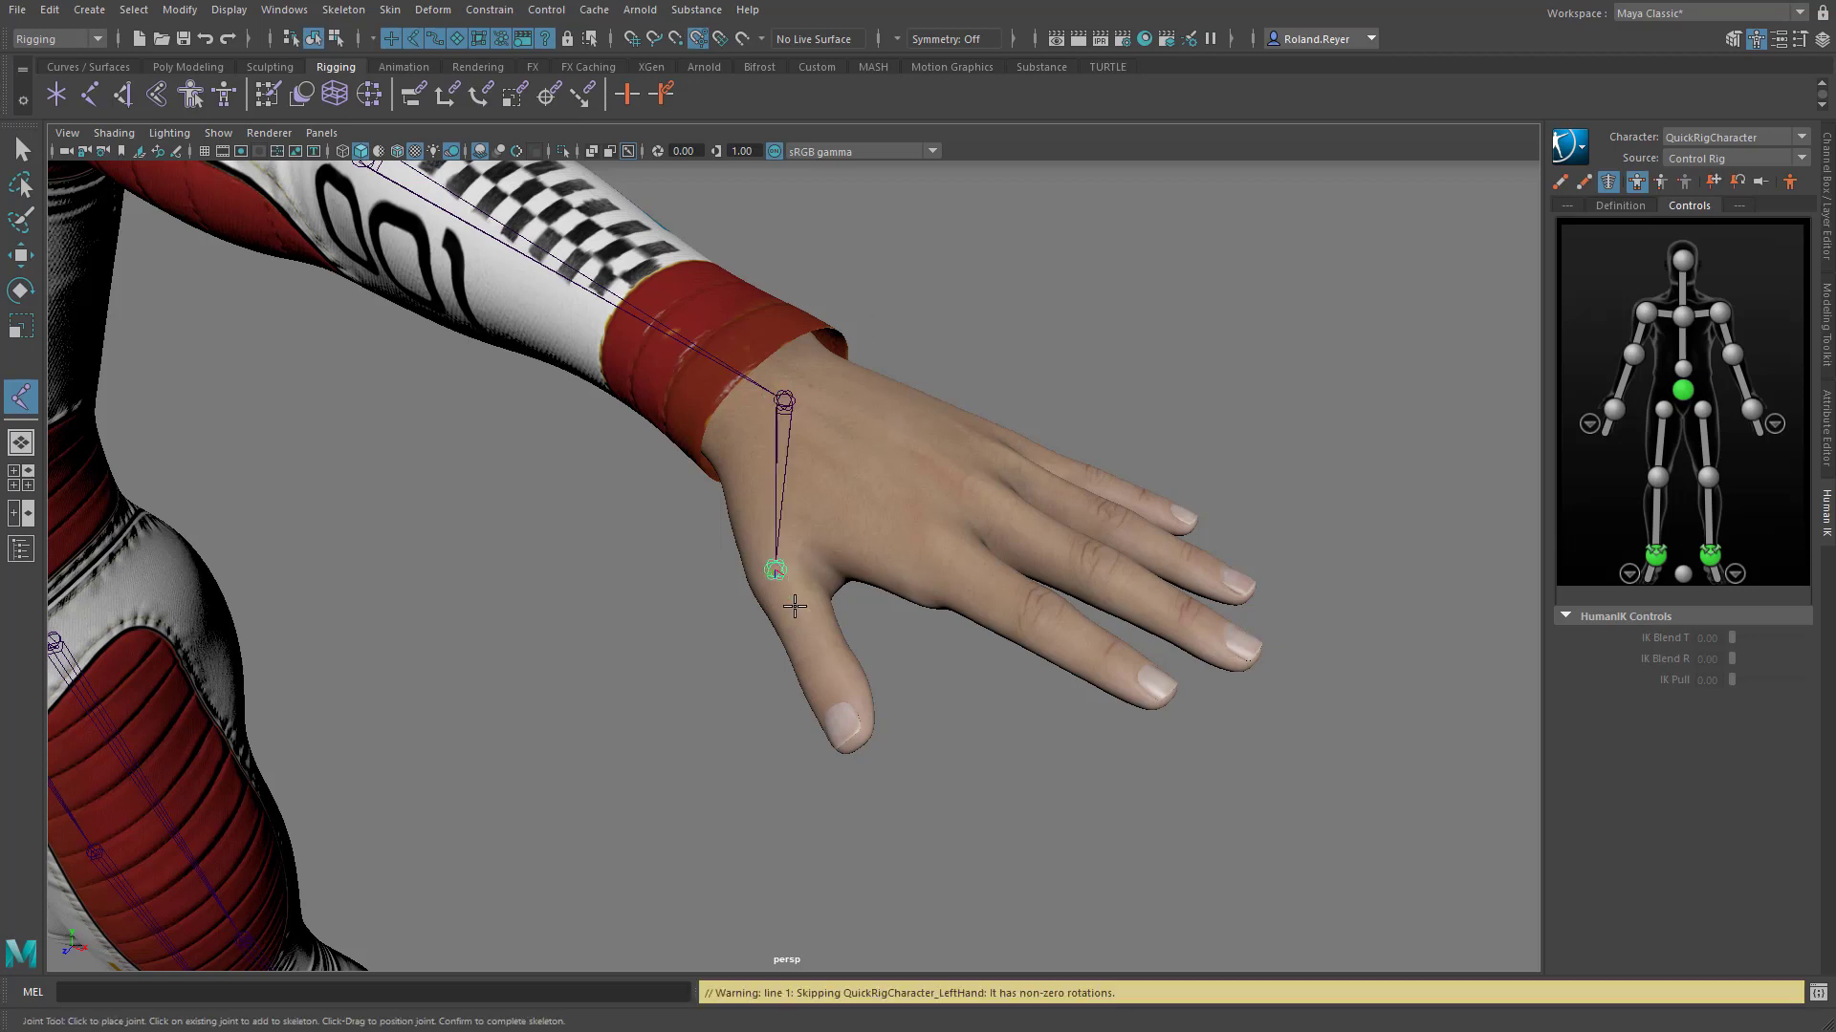
left_click_drag(806, 626, 824, 736)
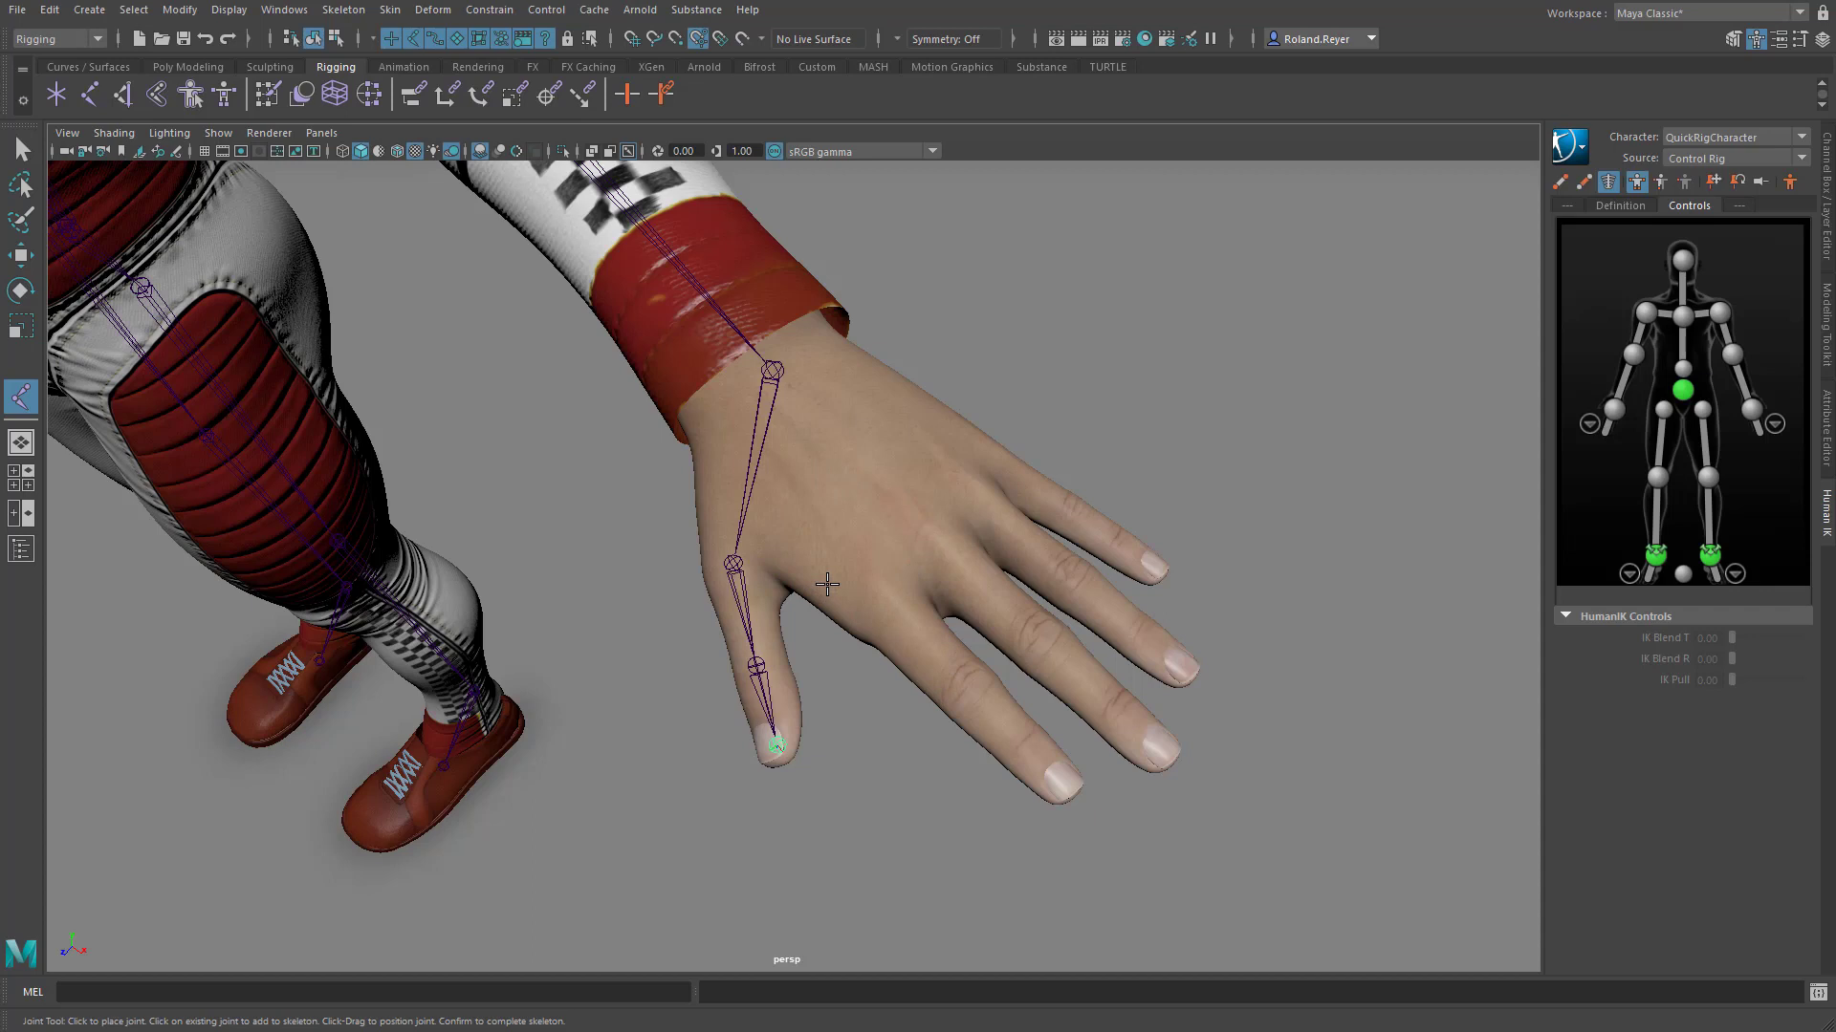
Return to the wrist joint and create a four-joint chain along the left index finger, from knuckle to fingertip.
key("Up")
key("Up")
key("Up")
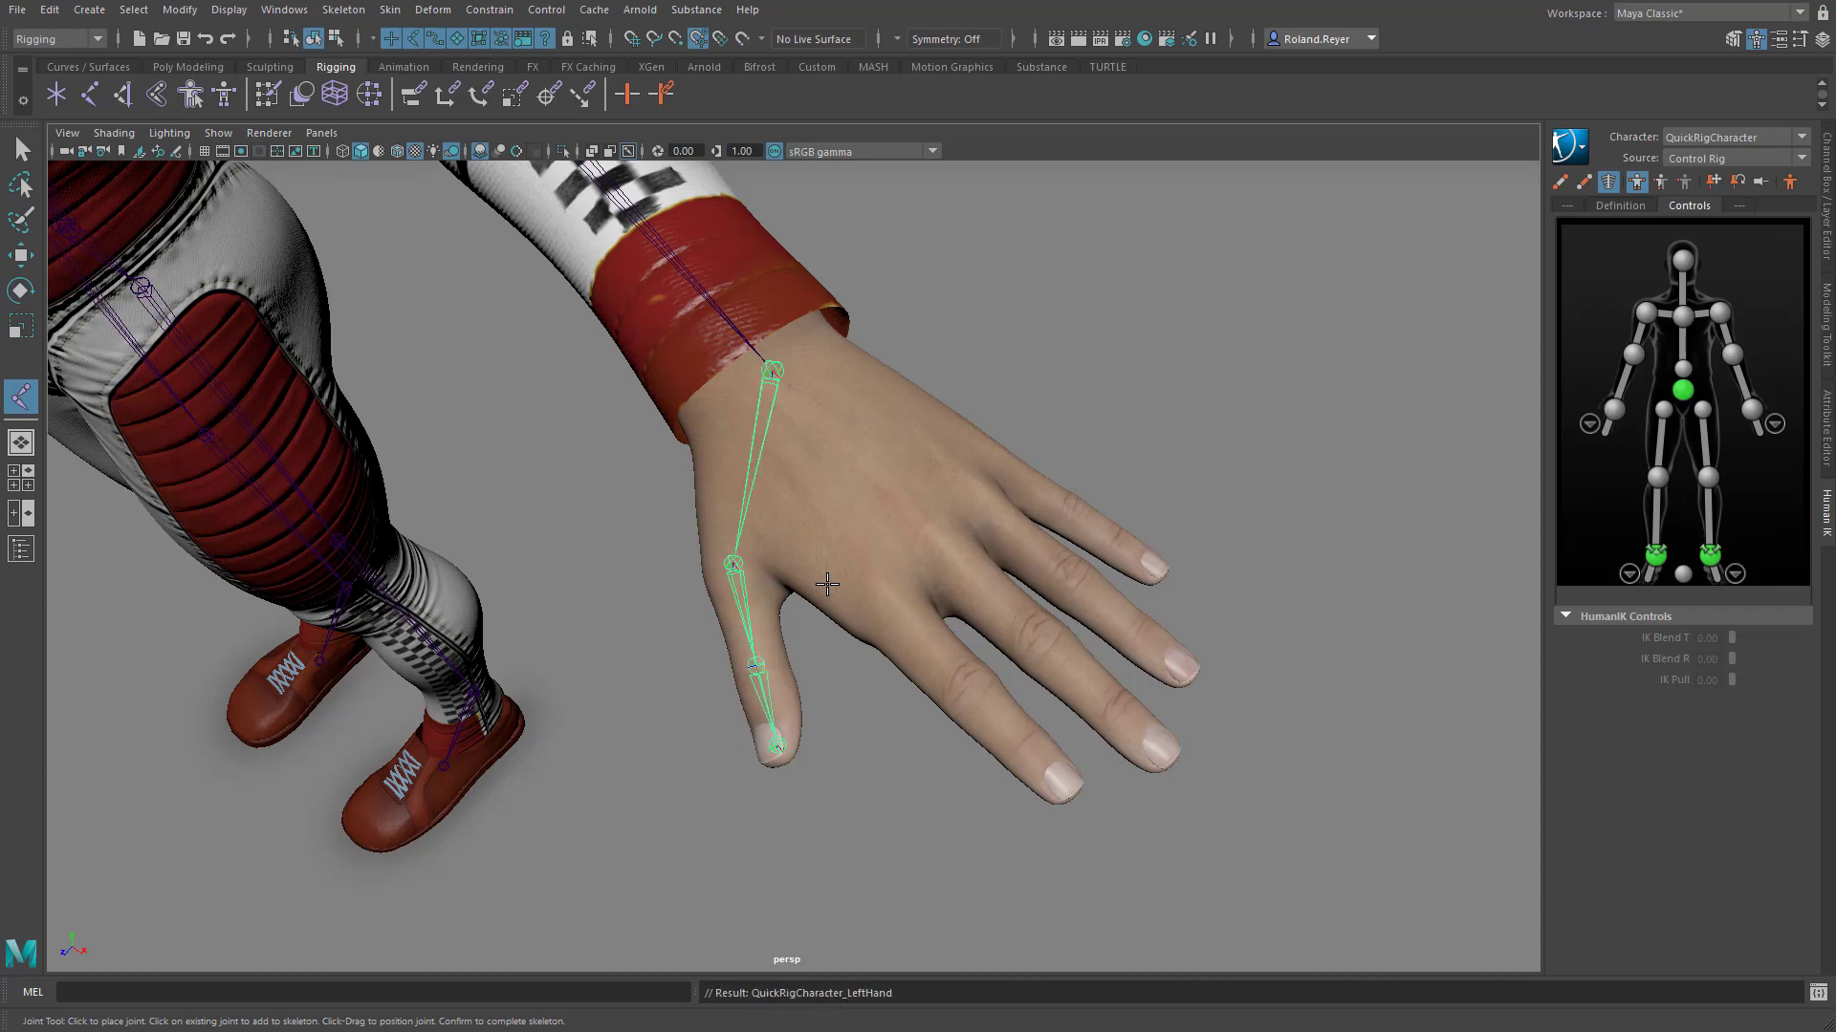
left_click_drag(850, 555, 884, 595)
left_click_drag(956, 650, 1070, 786)
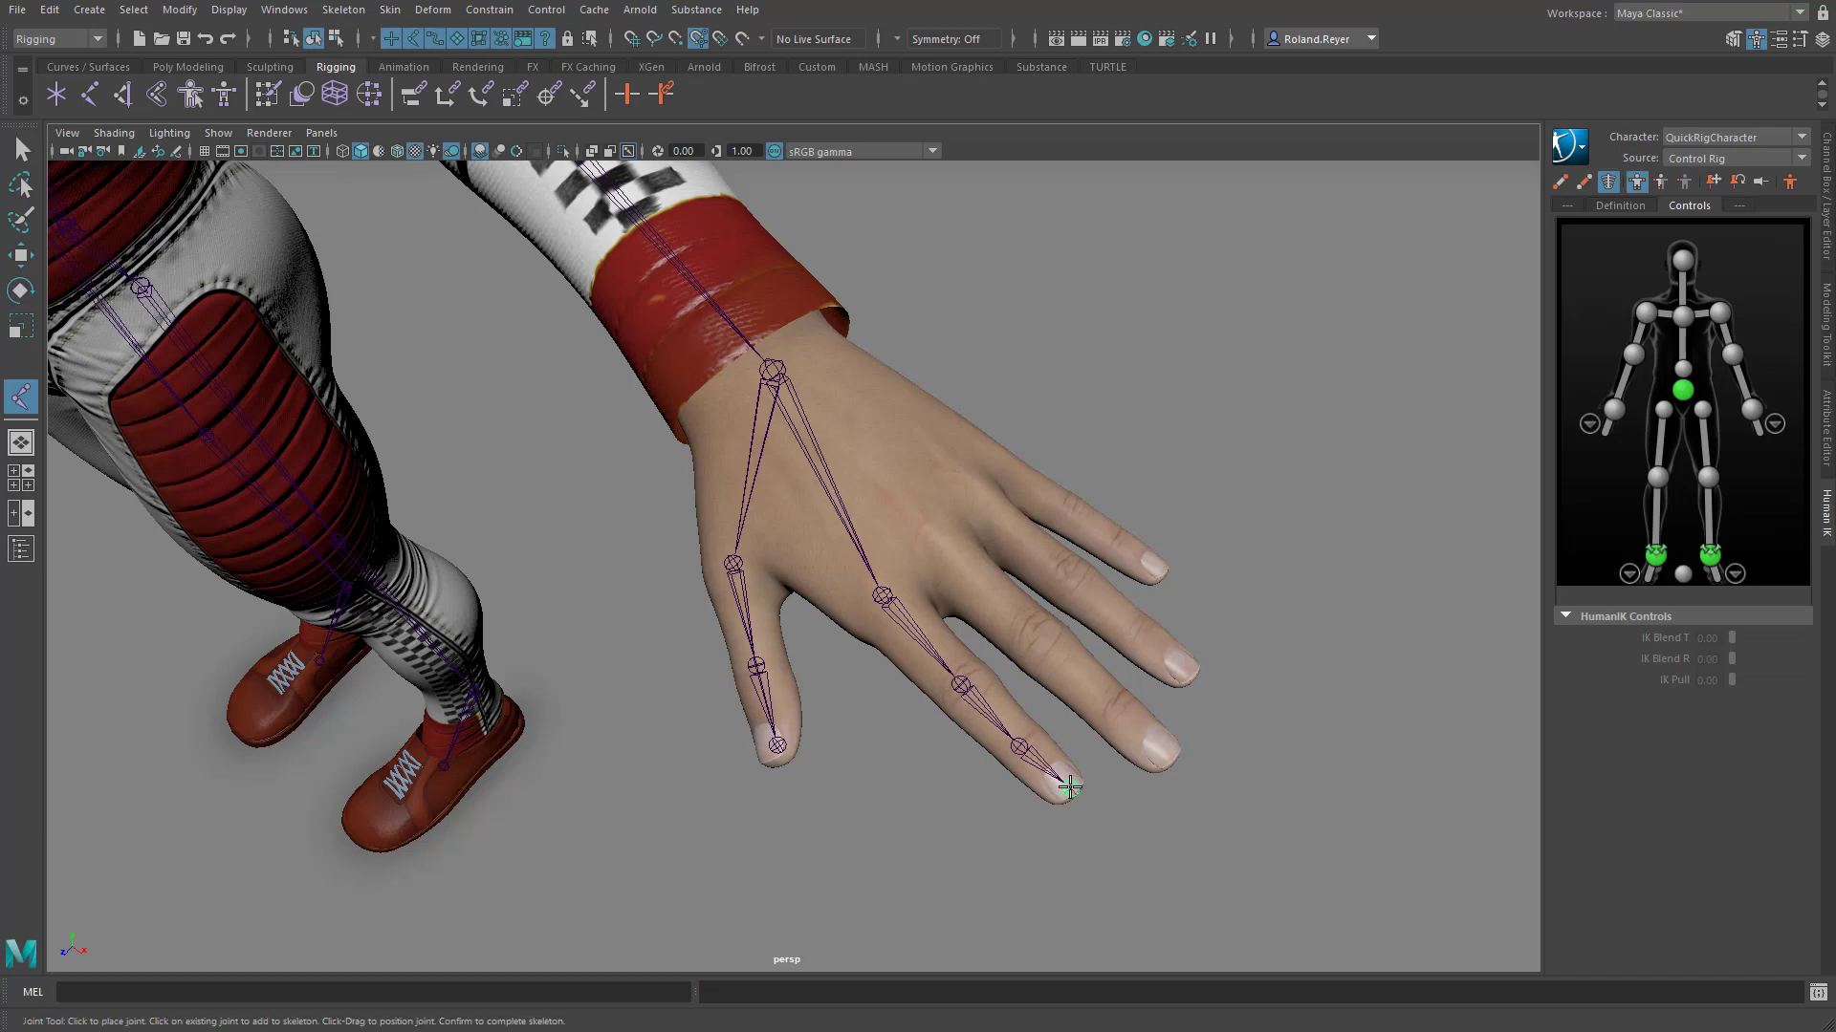
key("Return")
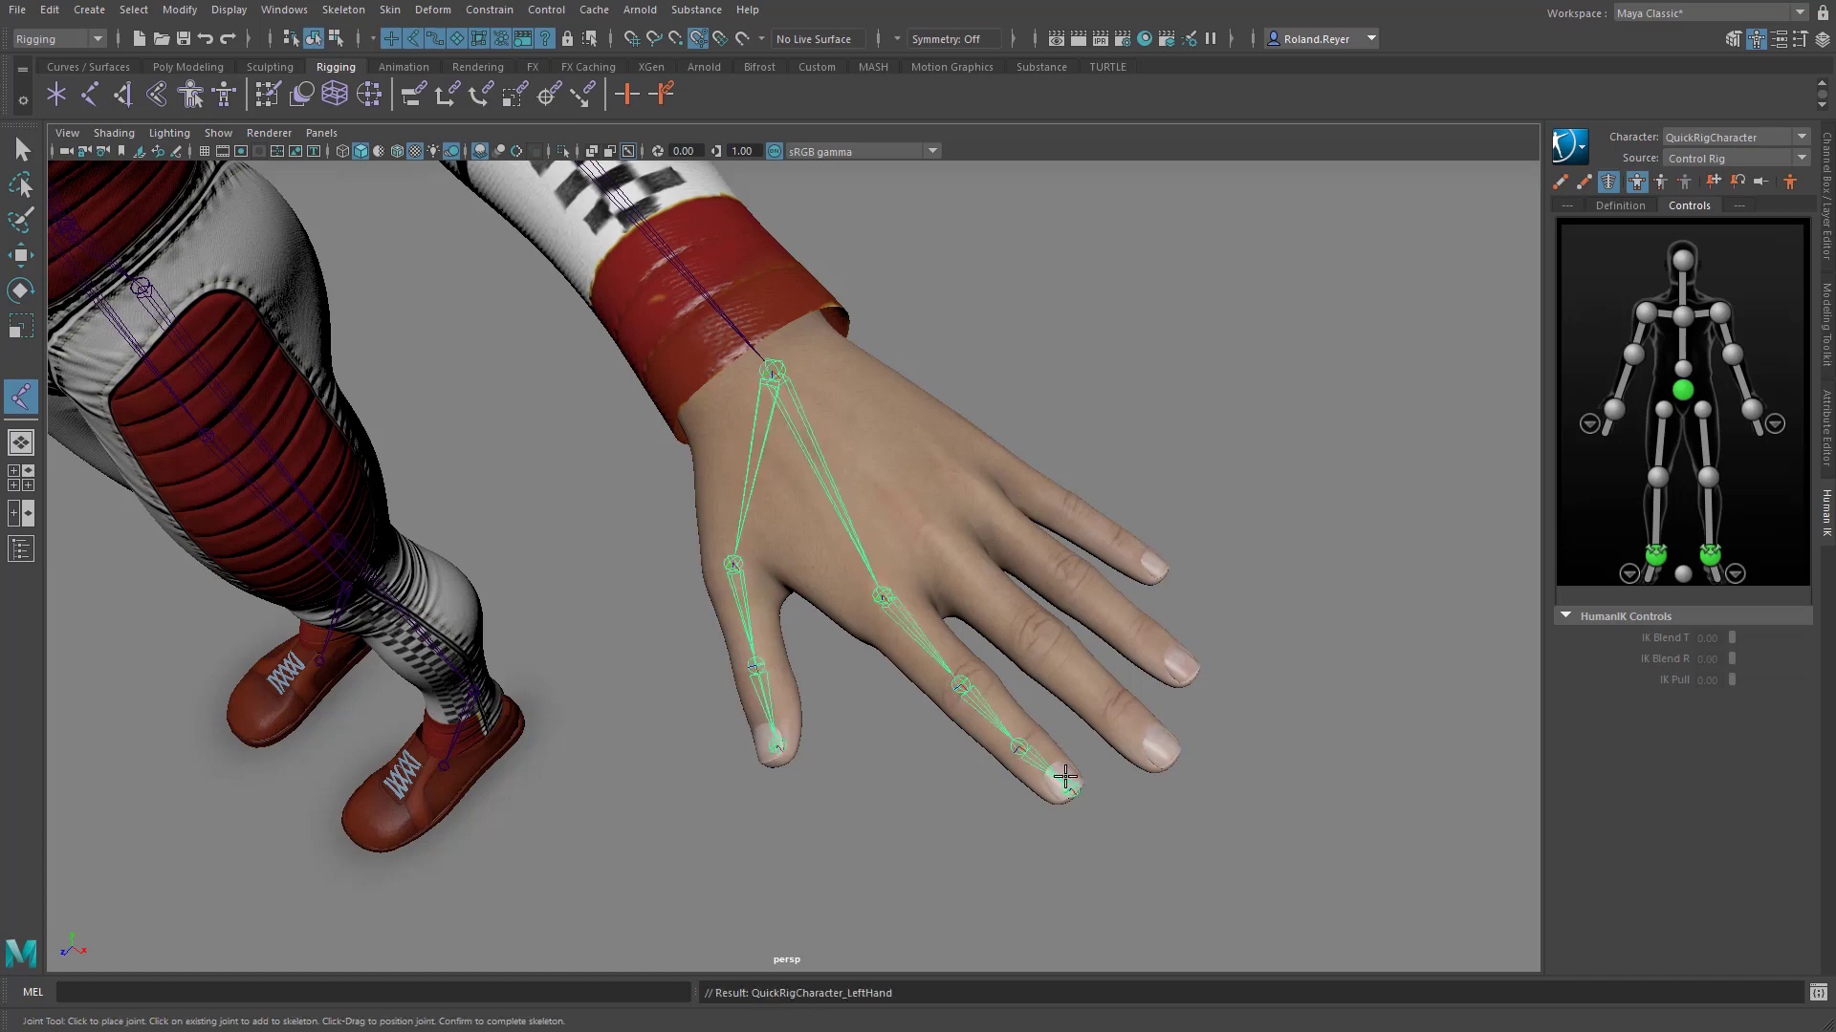
Create a four-joint chain along the left middle finger, branching from the wrist joint and ending at the fingertip.
left_click_drag(1022, 801, 967, 846, "alt")
left_click_drag(937, 619, 928, 590)
left_click_drag(989, 689, 997, 702)
left_click(1057, 789)
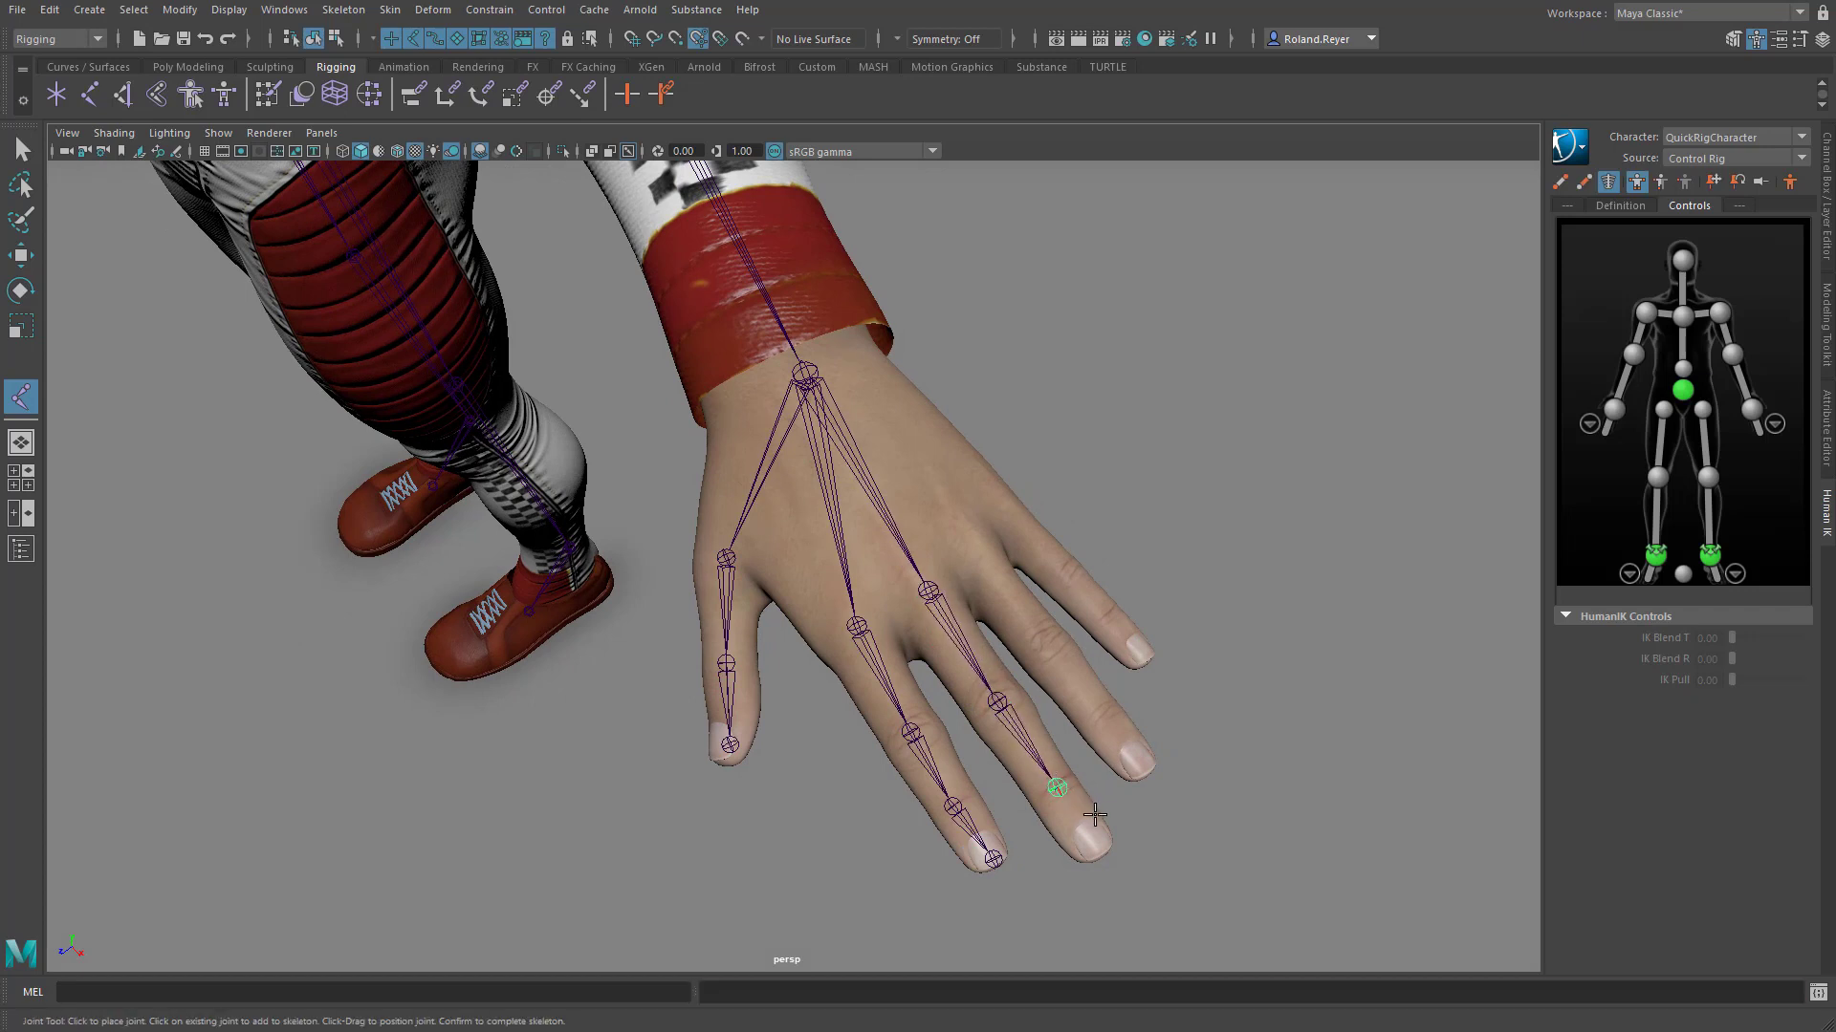
left_click_drag(1093, 831, 1097, 848)
key("Return")
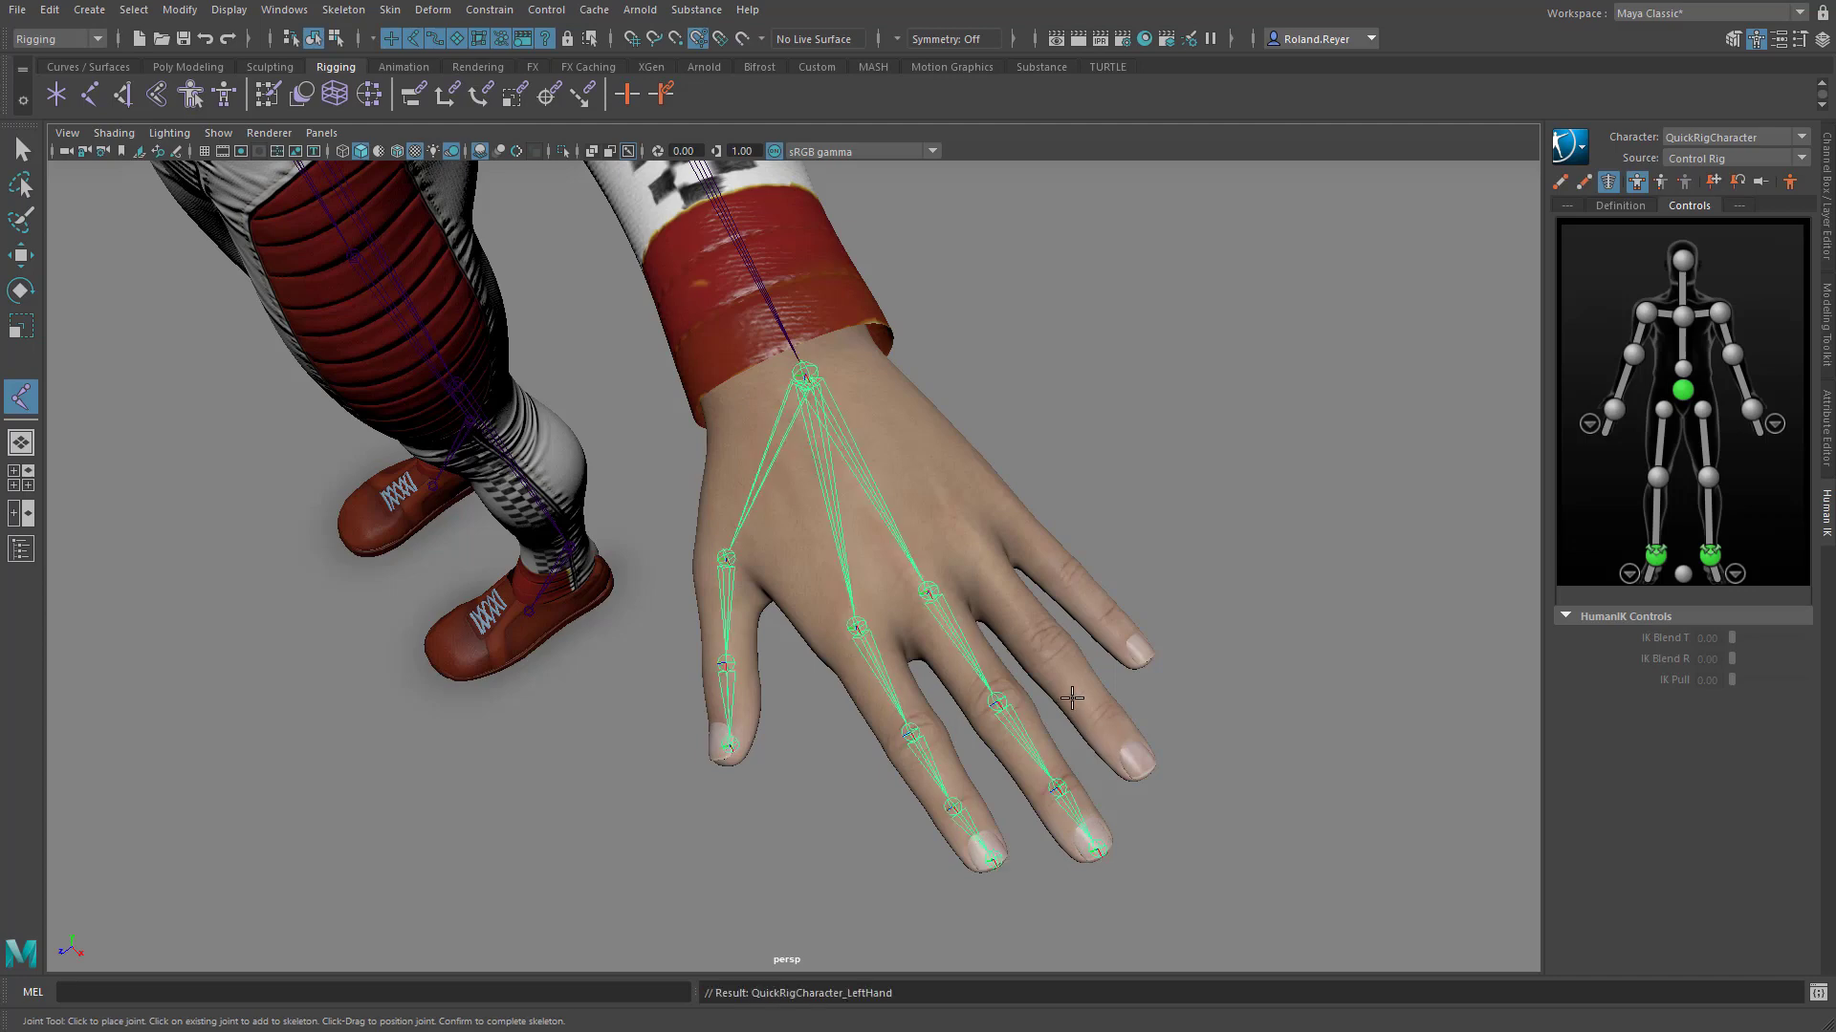
Create a four-joint chain along the left ring finger, branching from the wrist joint and ending at the fingertip.
left_click_drag(1029, 709, 940, 622, "alt")
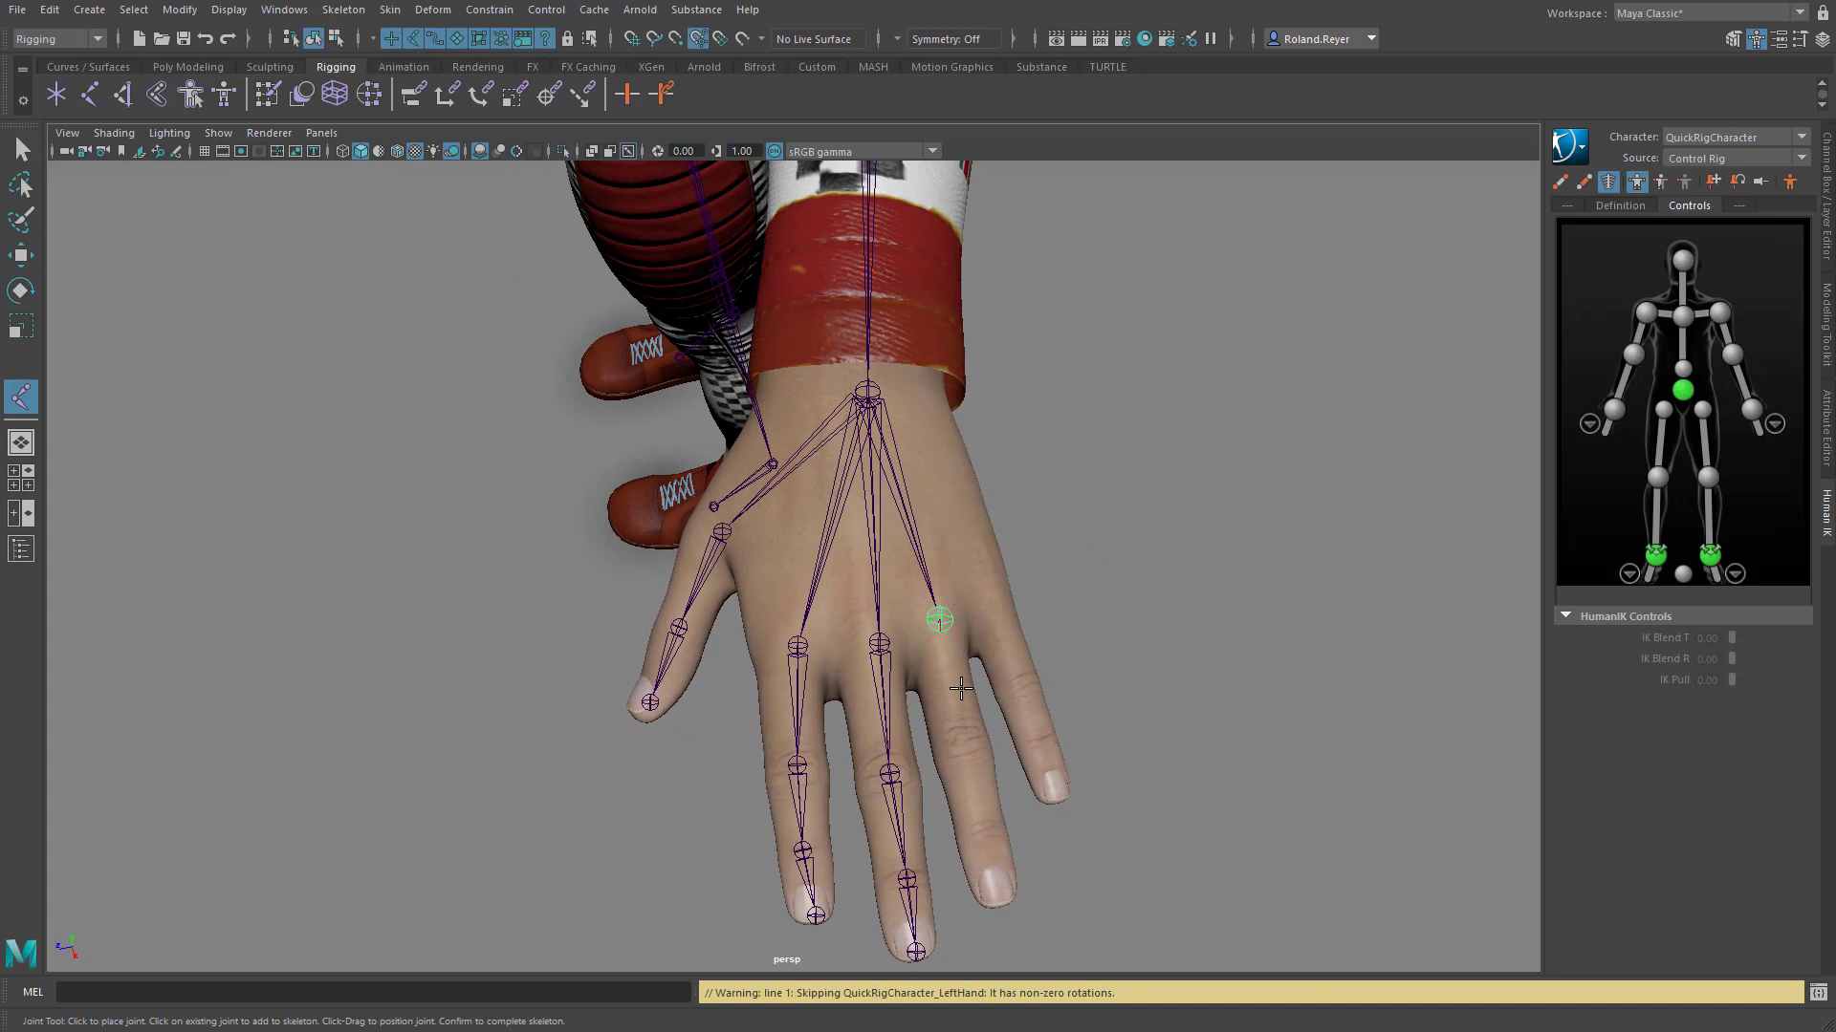
left_click_drag(954, 732, 961, 742)
left_click(980, 830)
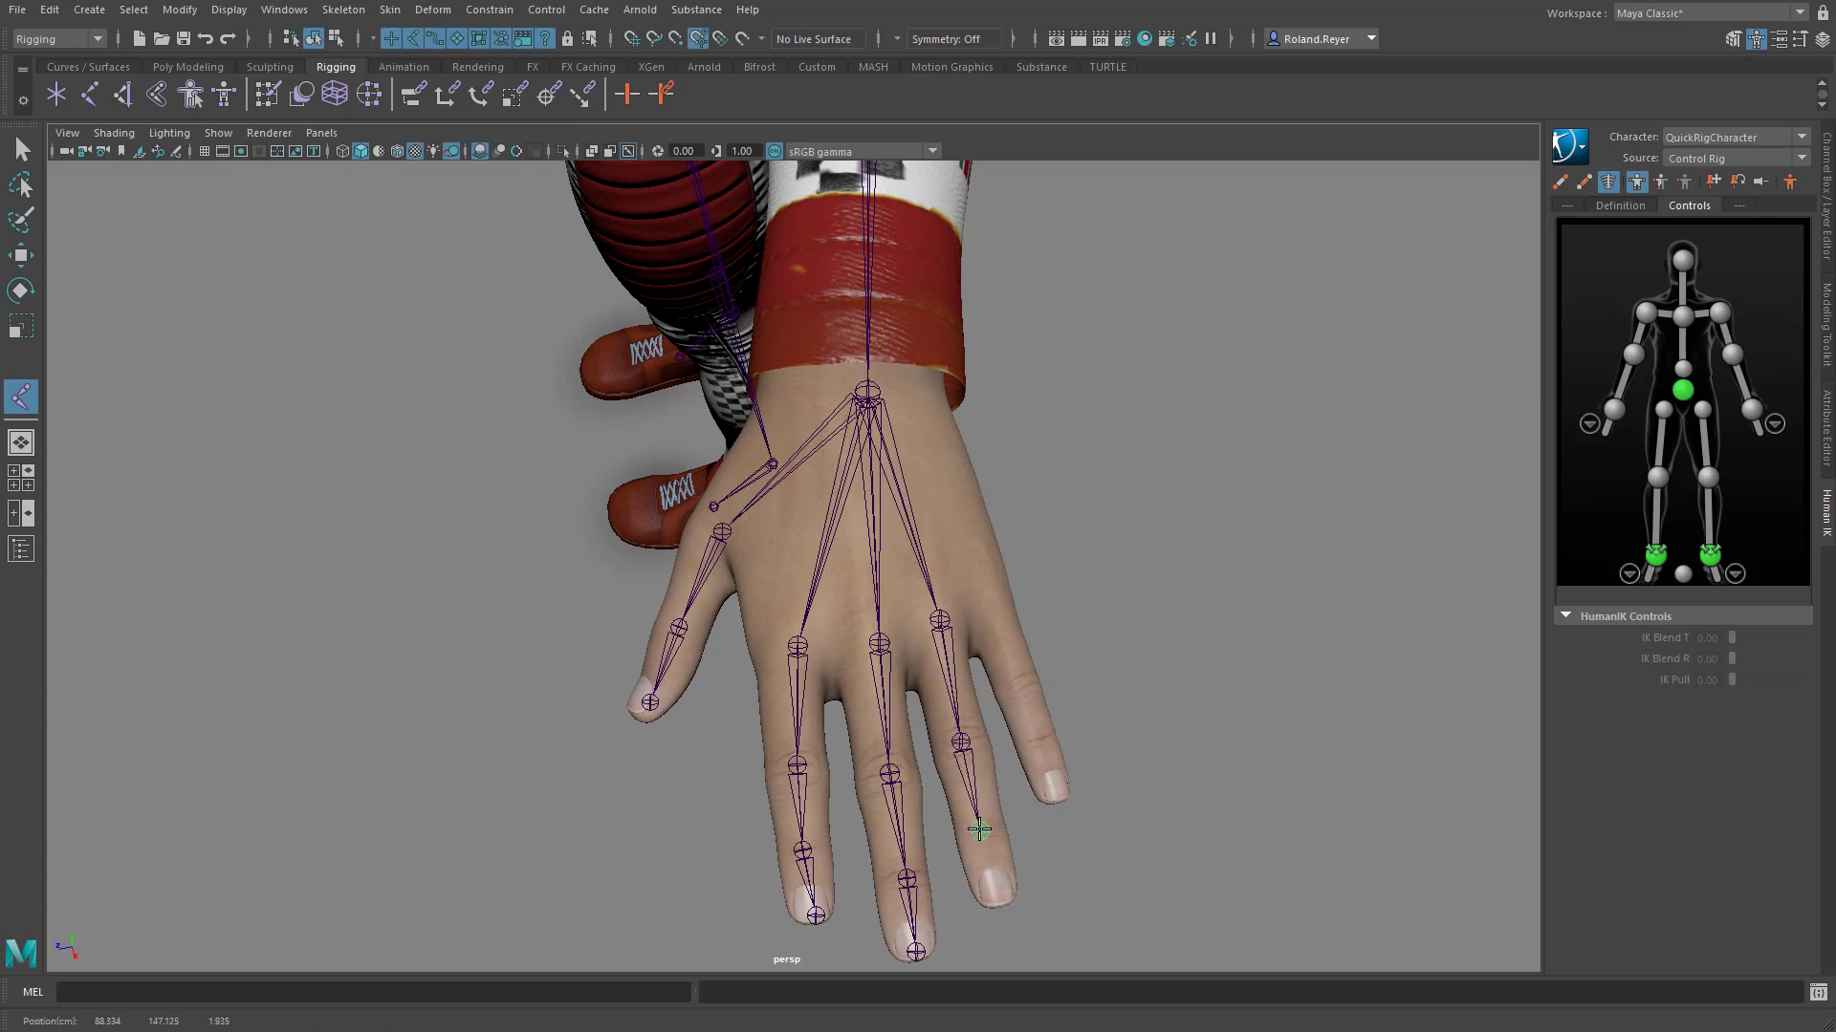
left_click_drag(990, 885, 995, 894)
key("Return")
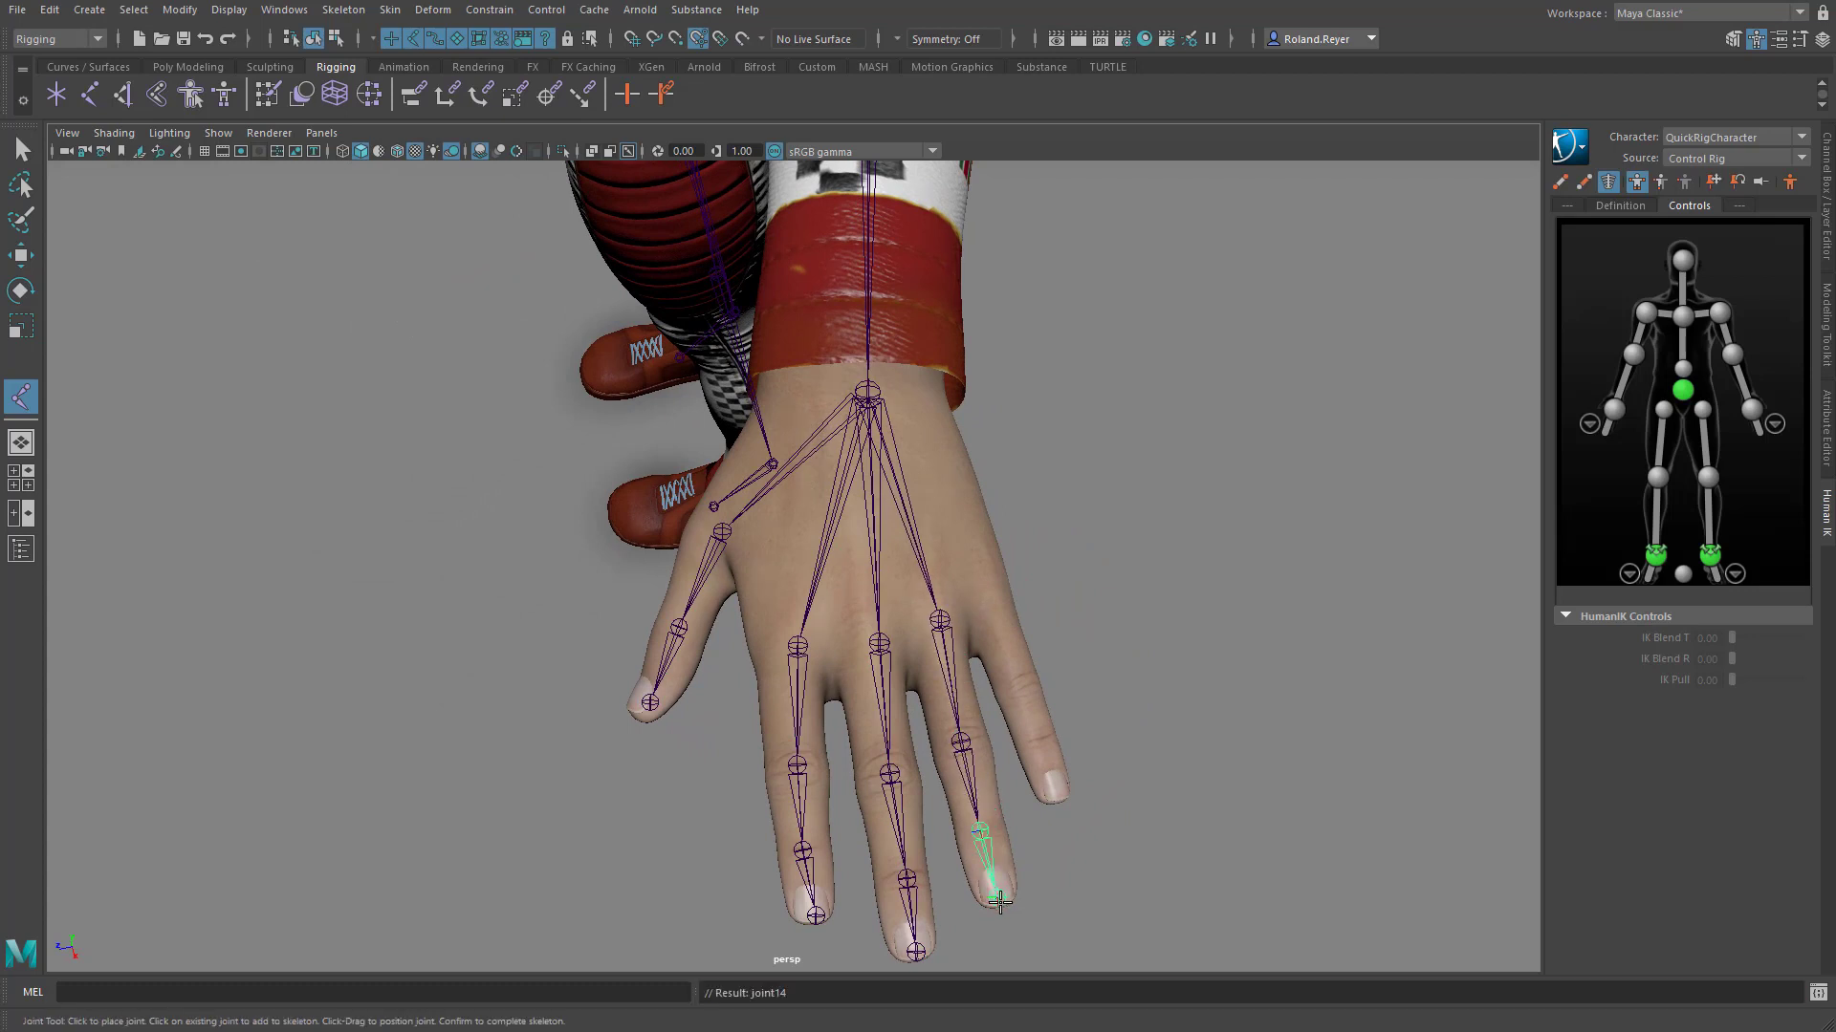
Create a four-joint chain along the left little finger, branching from the wrist joint and ending at the fingertip.
left_click(989, 586)
left_click(1022, 685)
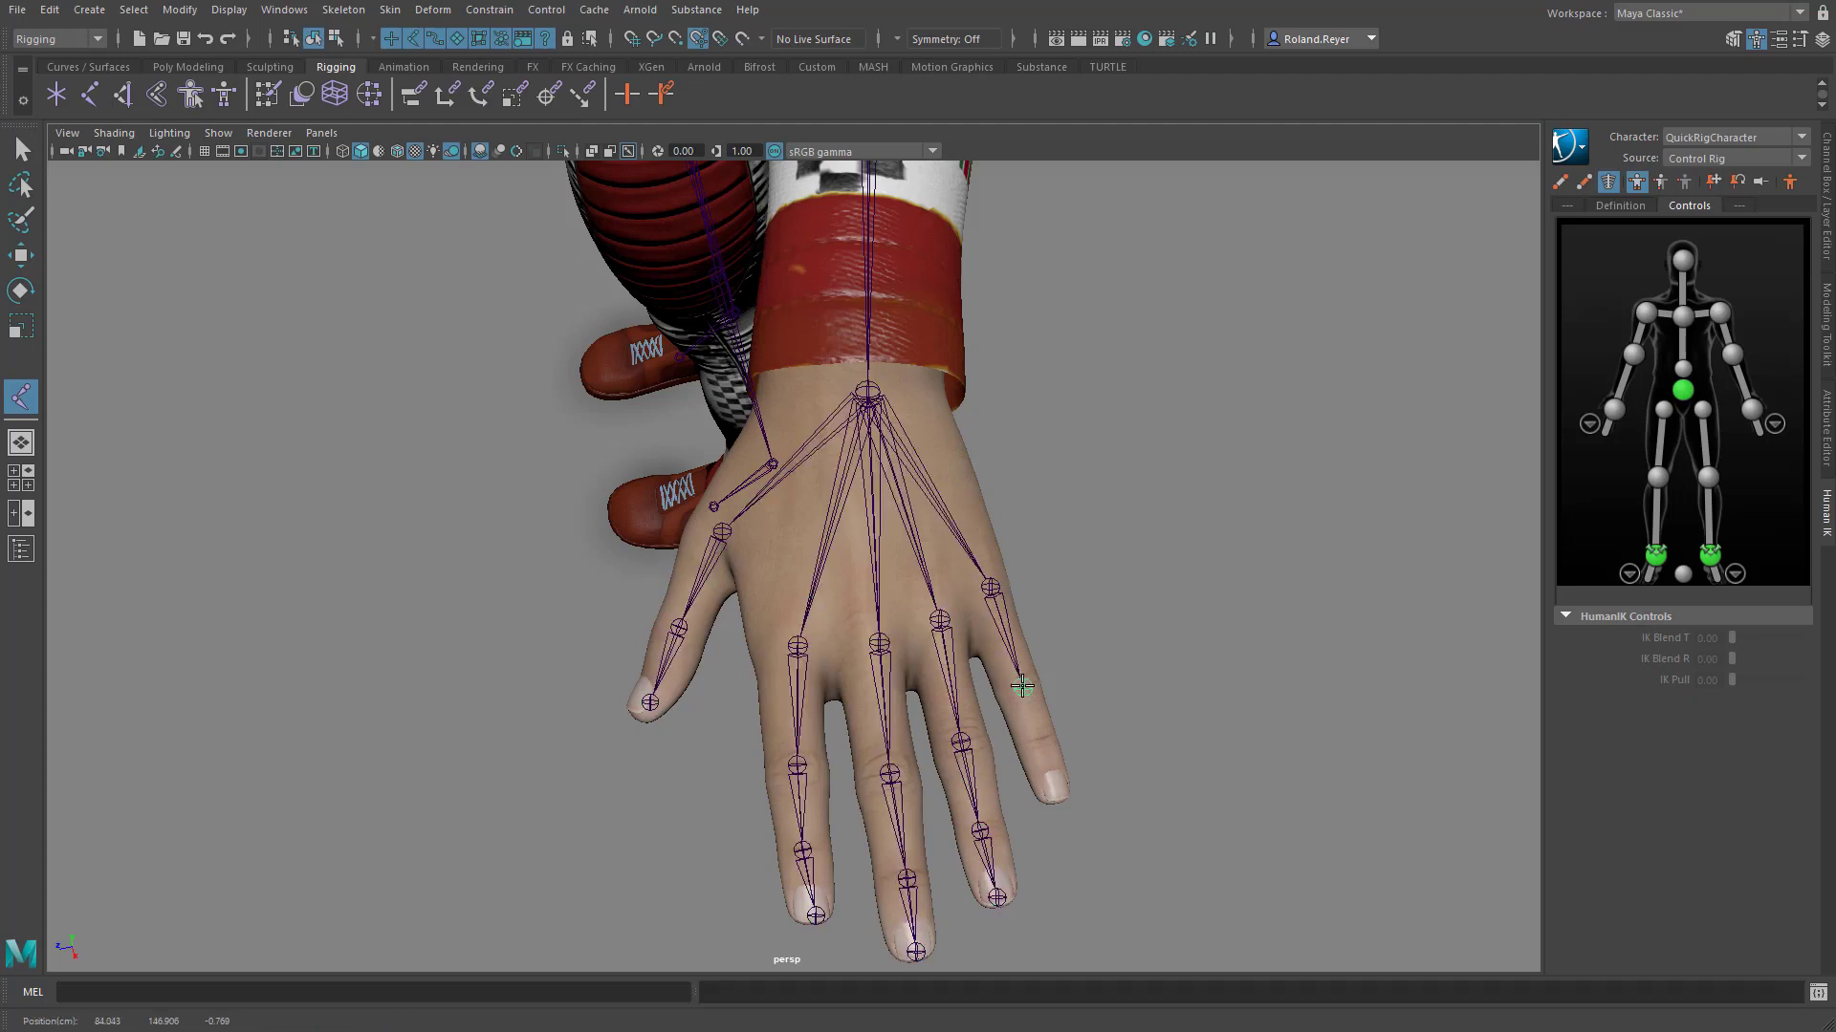
left_click(1037, 731)
left_click_drag(1036, 731, 1040, 741)
left_click(1056, 791)
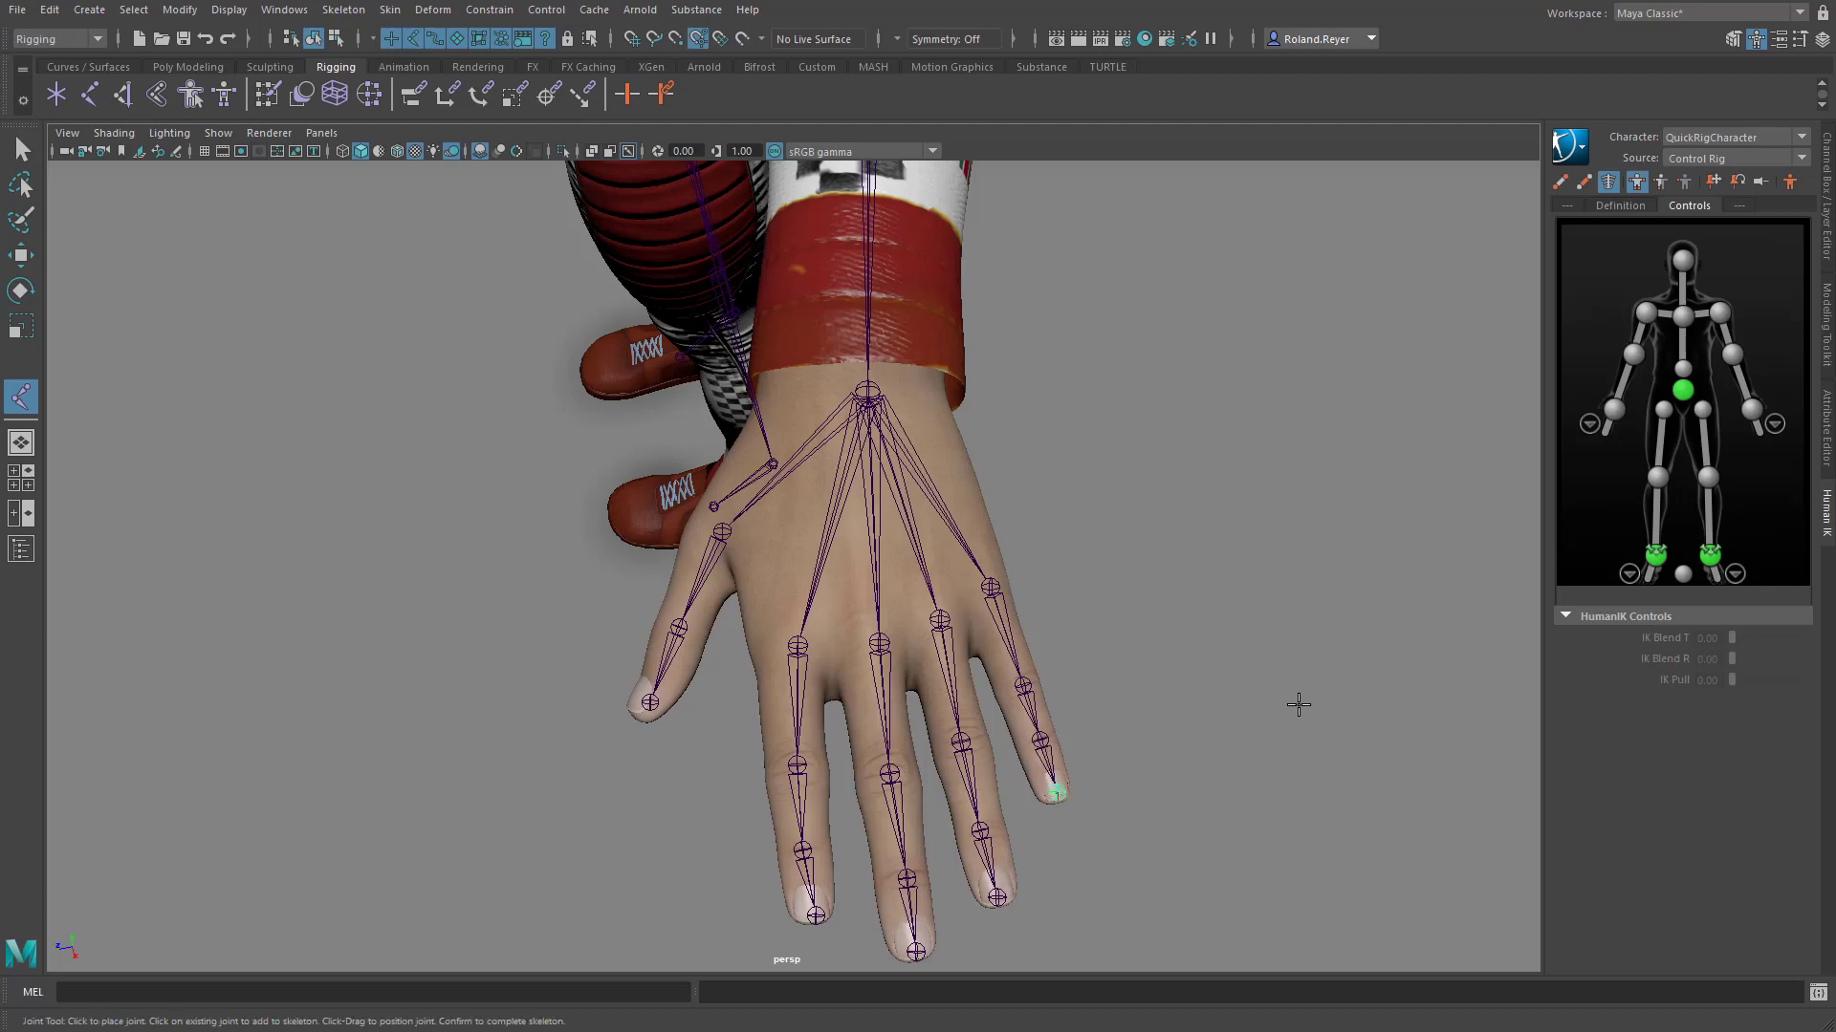
key("Return")
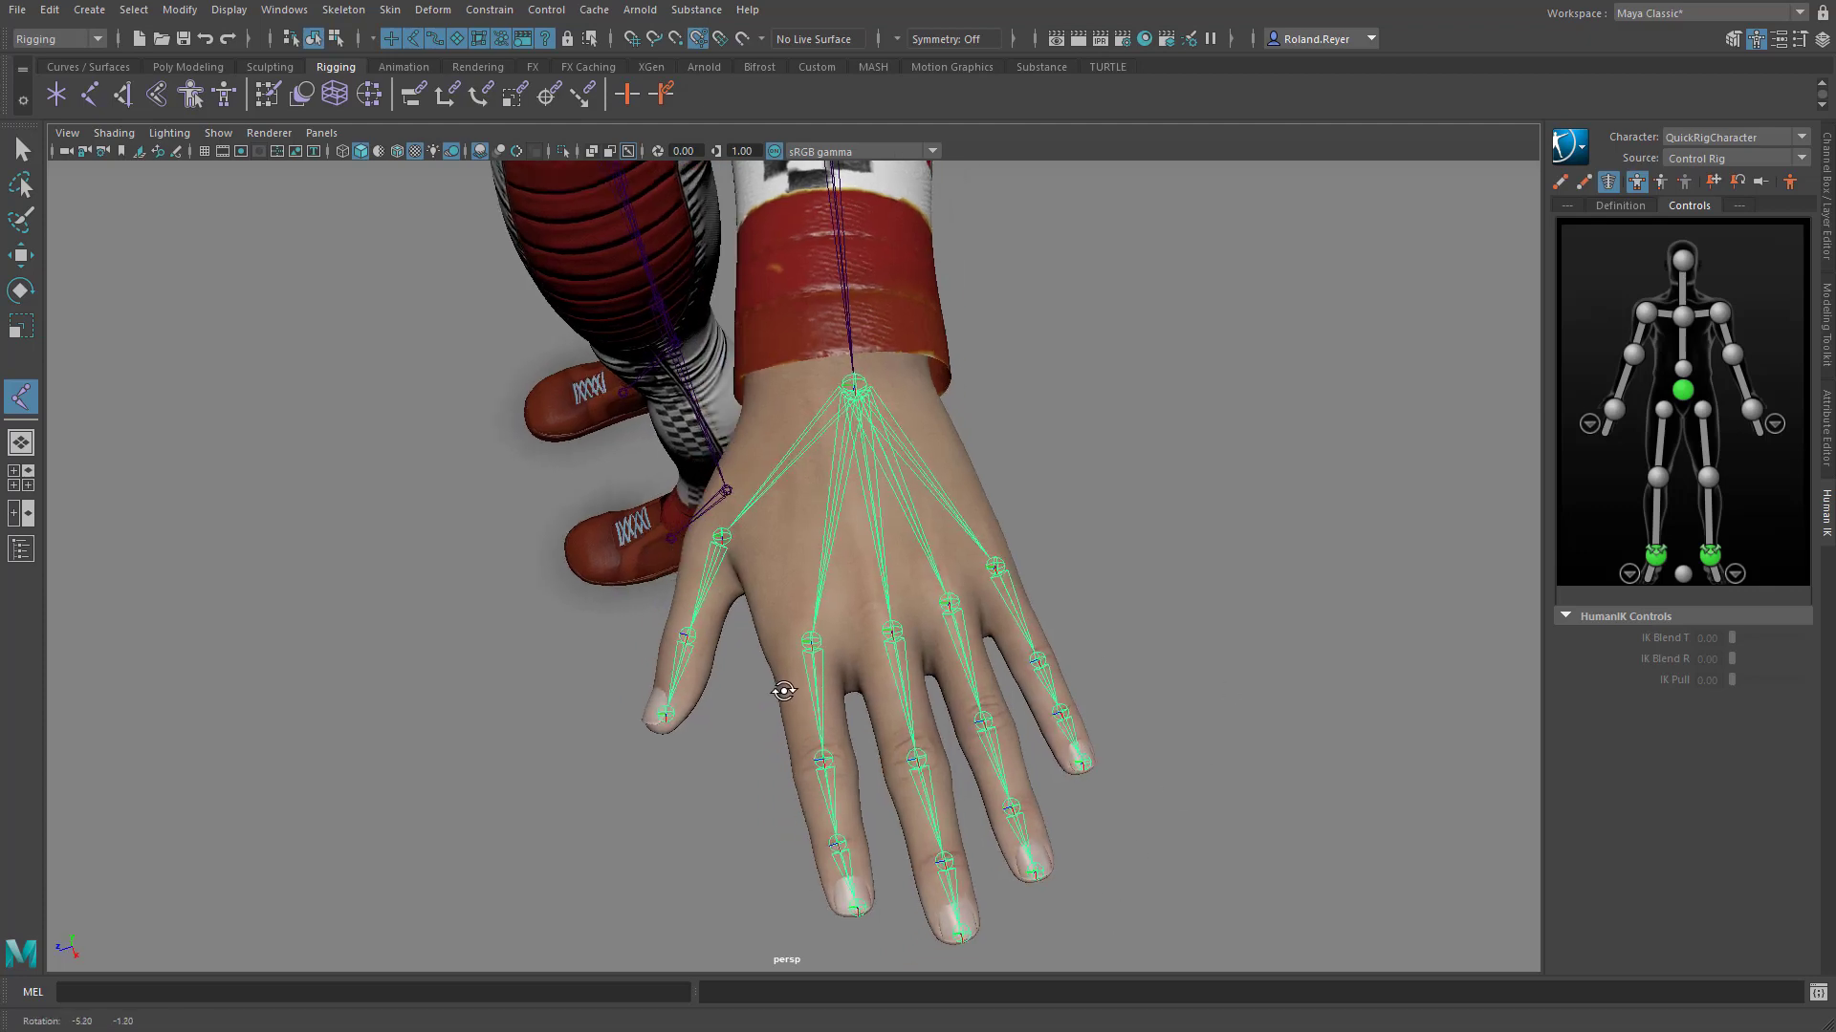
Test the index finger's rotation by bending its knuckle joint and the following joint, undoing the rotations.
left_click_drag(778, 688, 917, 626, "alt")
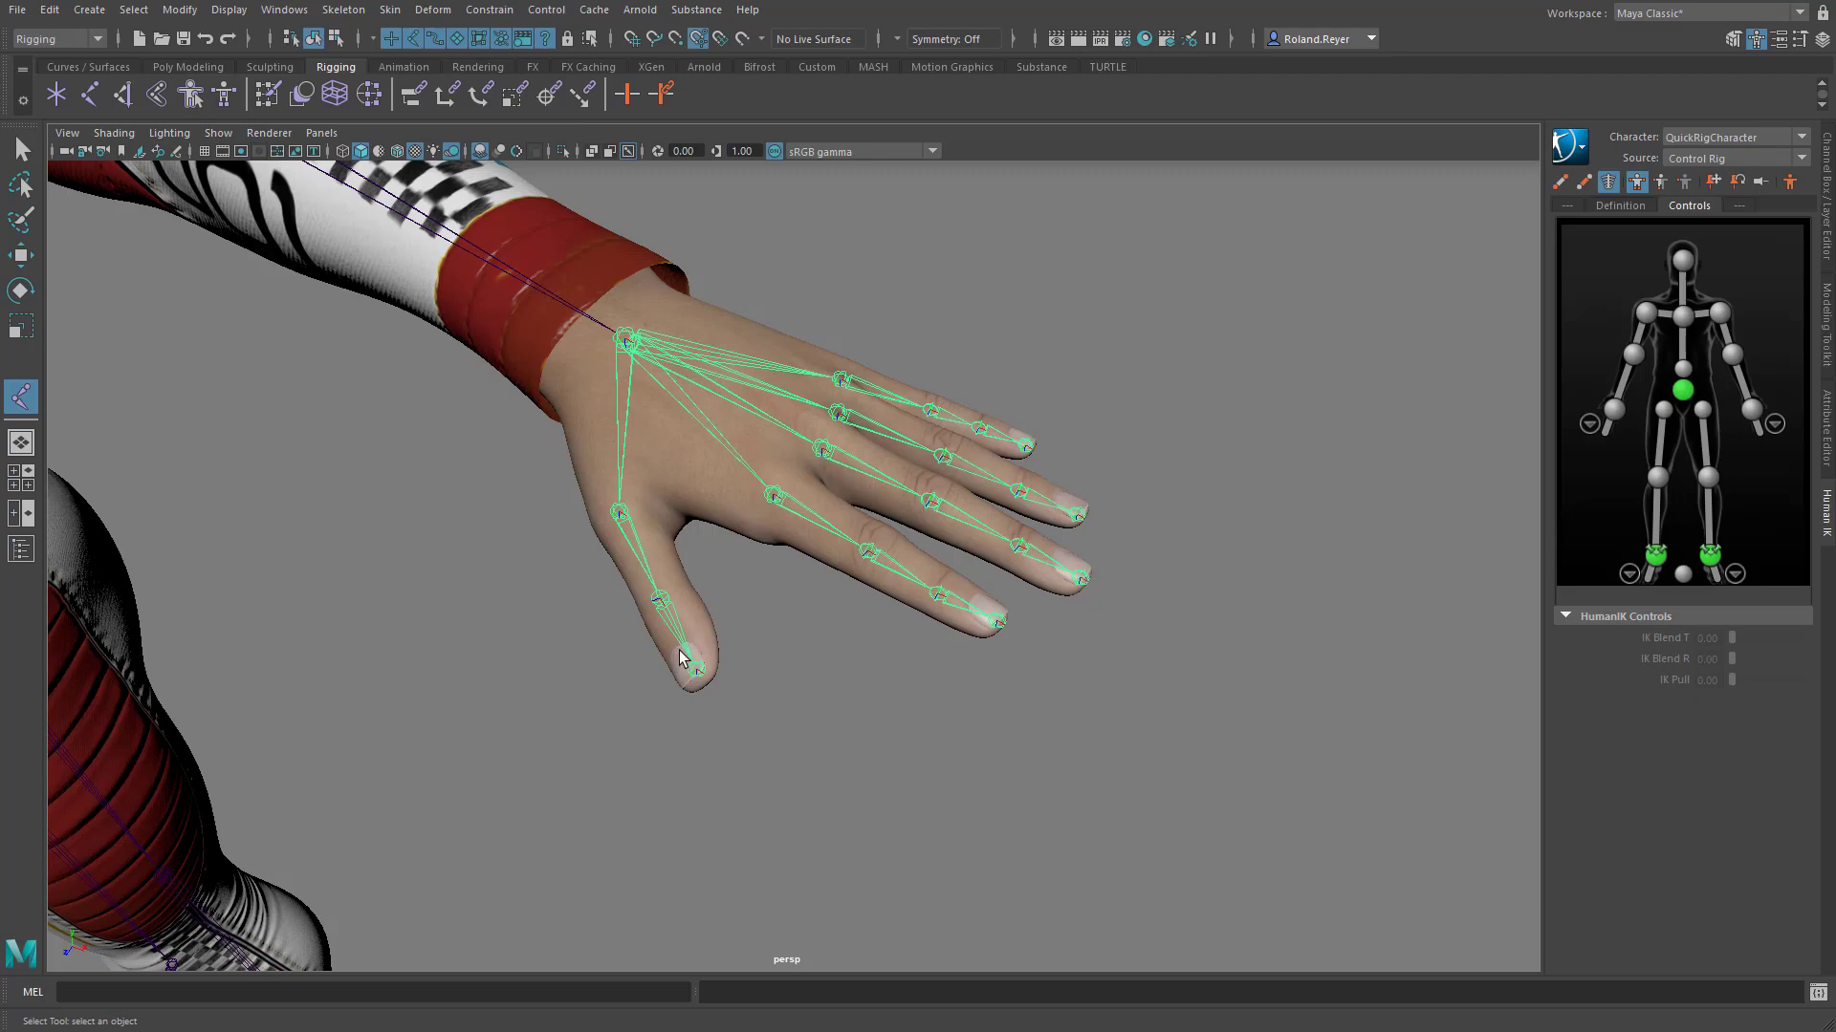
mouse_move(681, 657)
left_mouse_down("alt")
mouse_move(894, 665)
mouse_move(793, 651)
mouse_move(660, 667)
left_mouse_up("alt")
right_click_drag(659, 667, 872, 693, "alt")
mouse_move(873, 692)
middle_mouse_down("alt")
mouse_move(846, 656)
mouse_move(855, 685)
middle_mouse_up("alt")
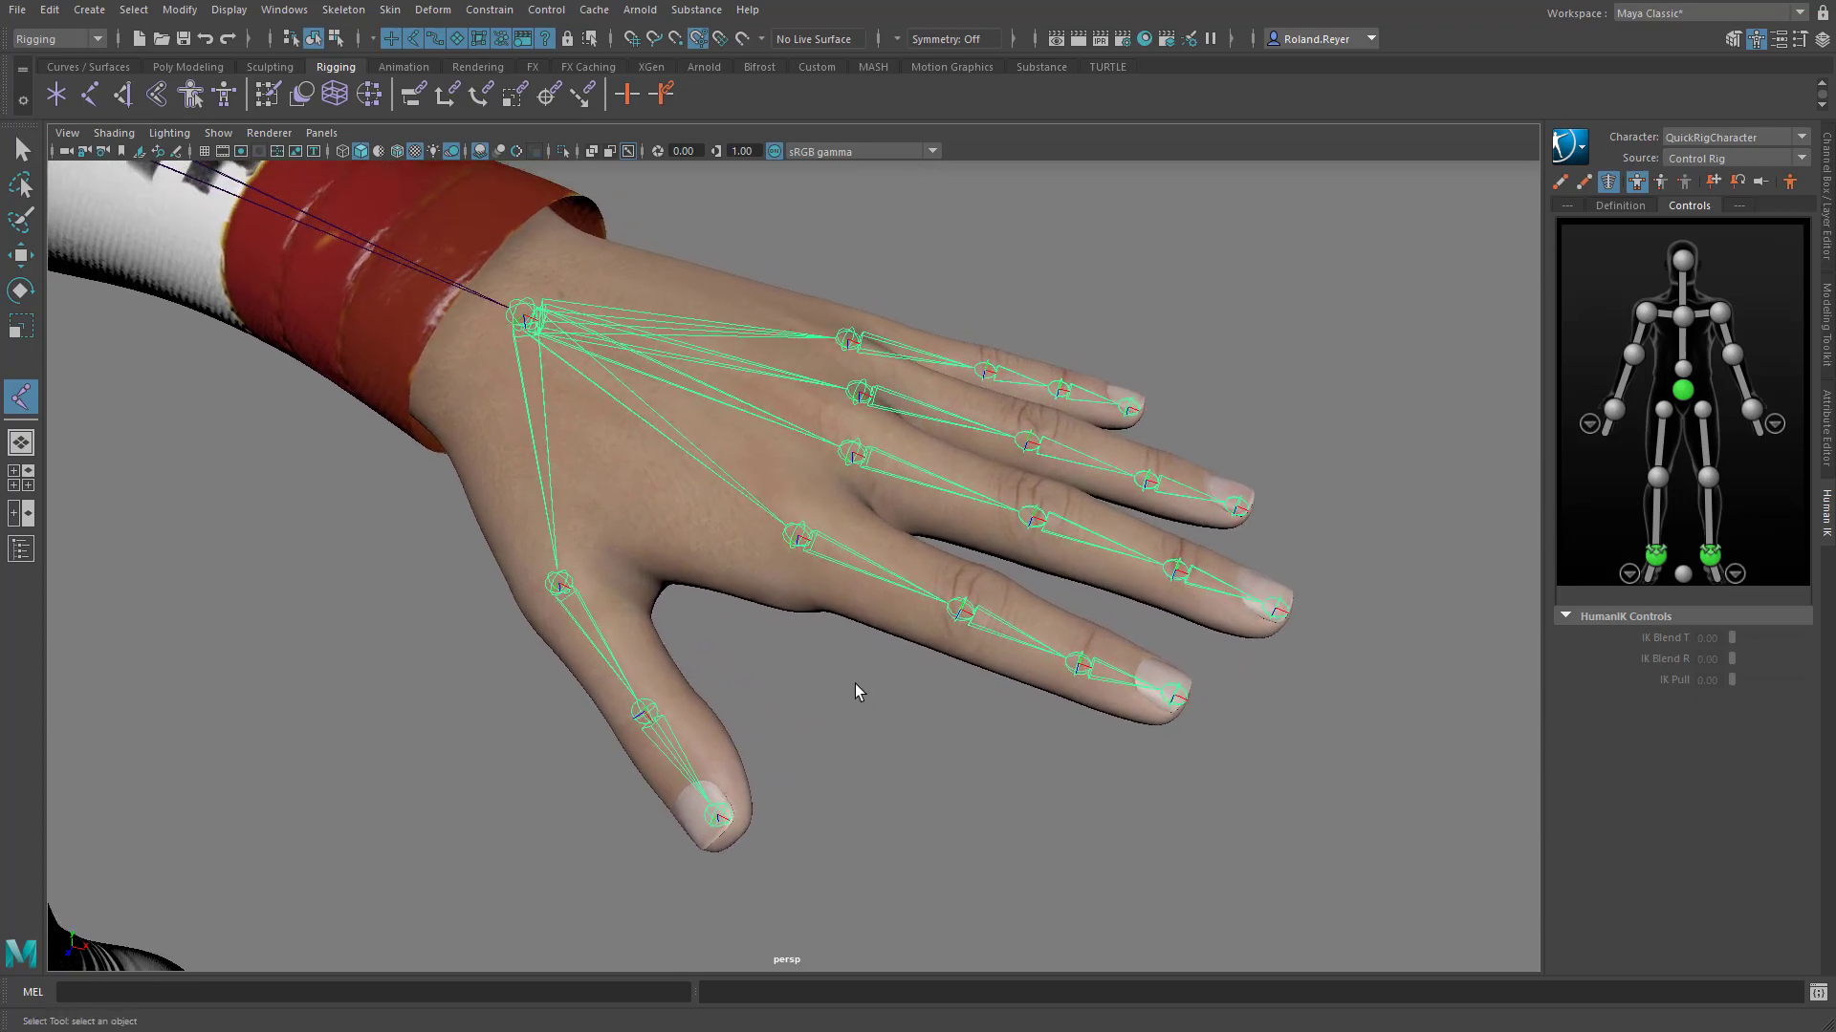
left_click(866, 566)
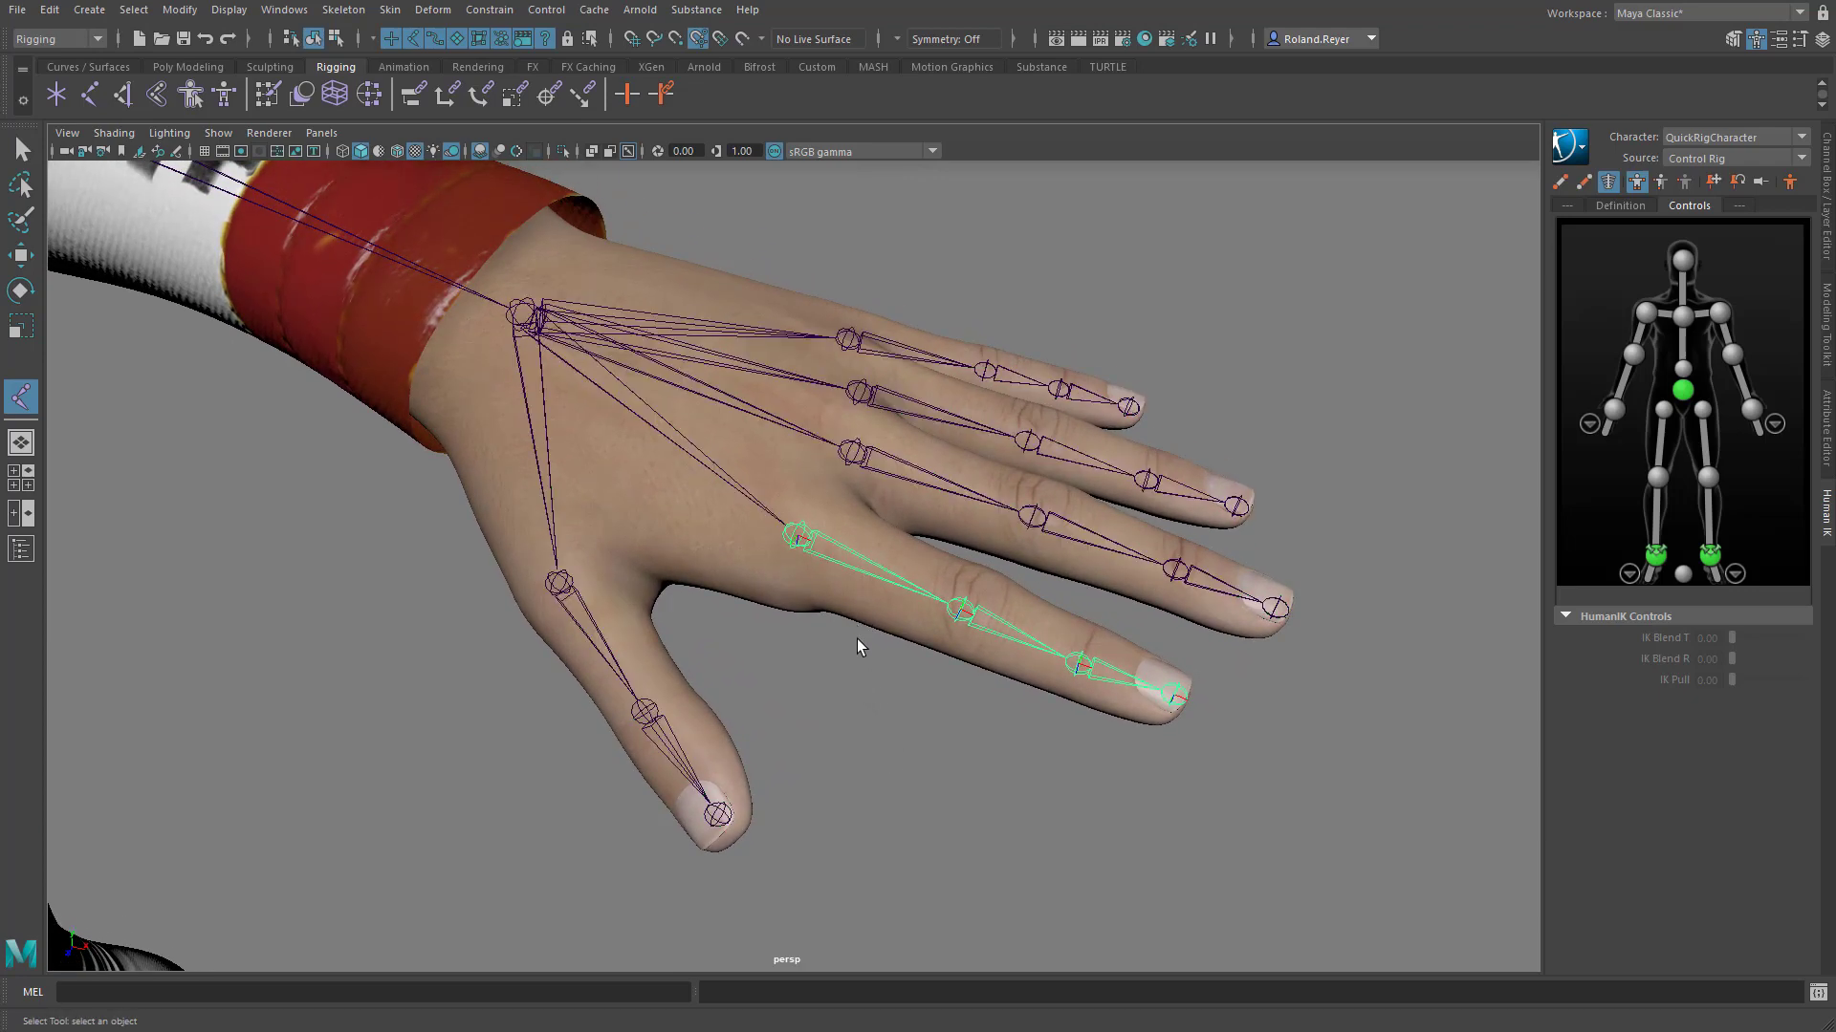
key("e")
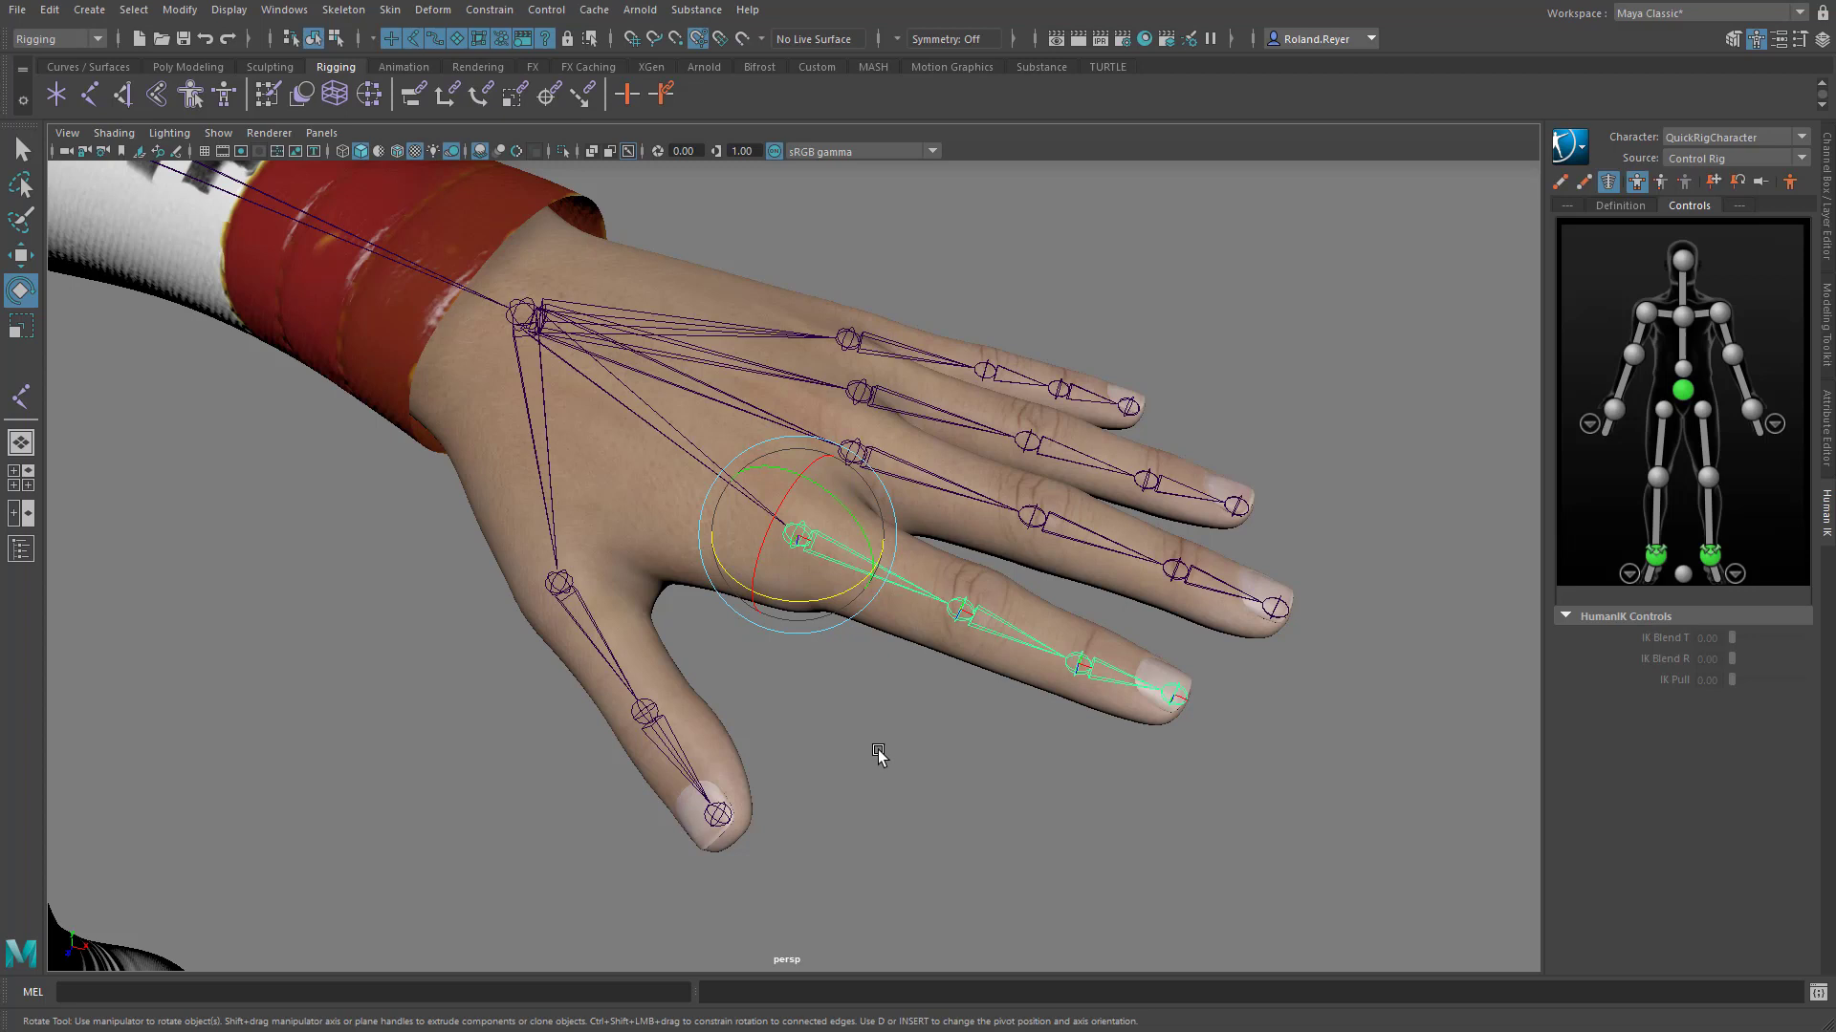
left_click_drag(834, 510, 859, 584)
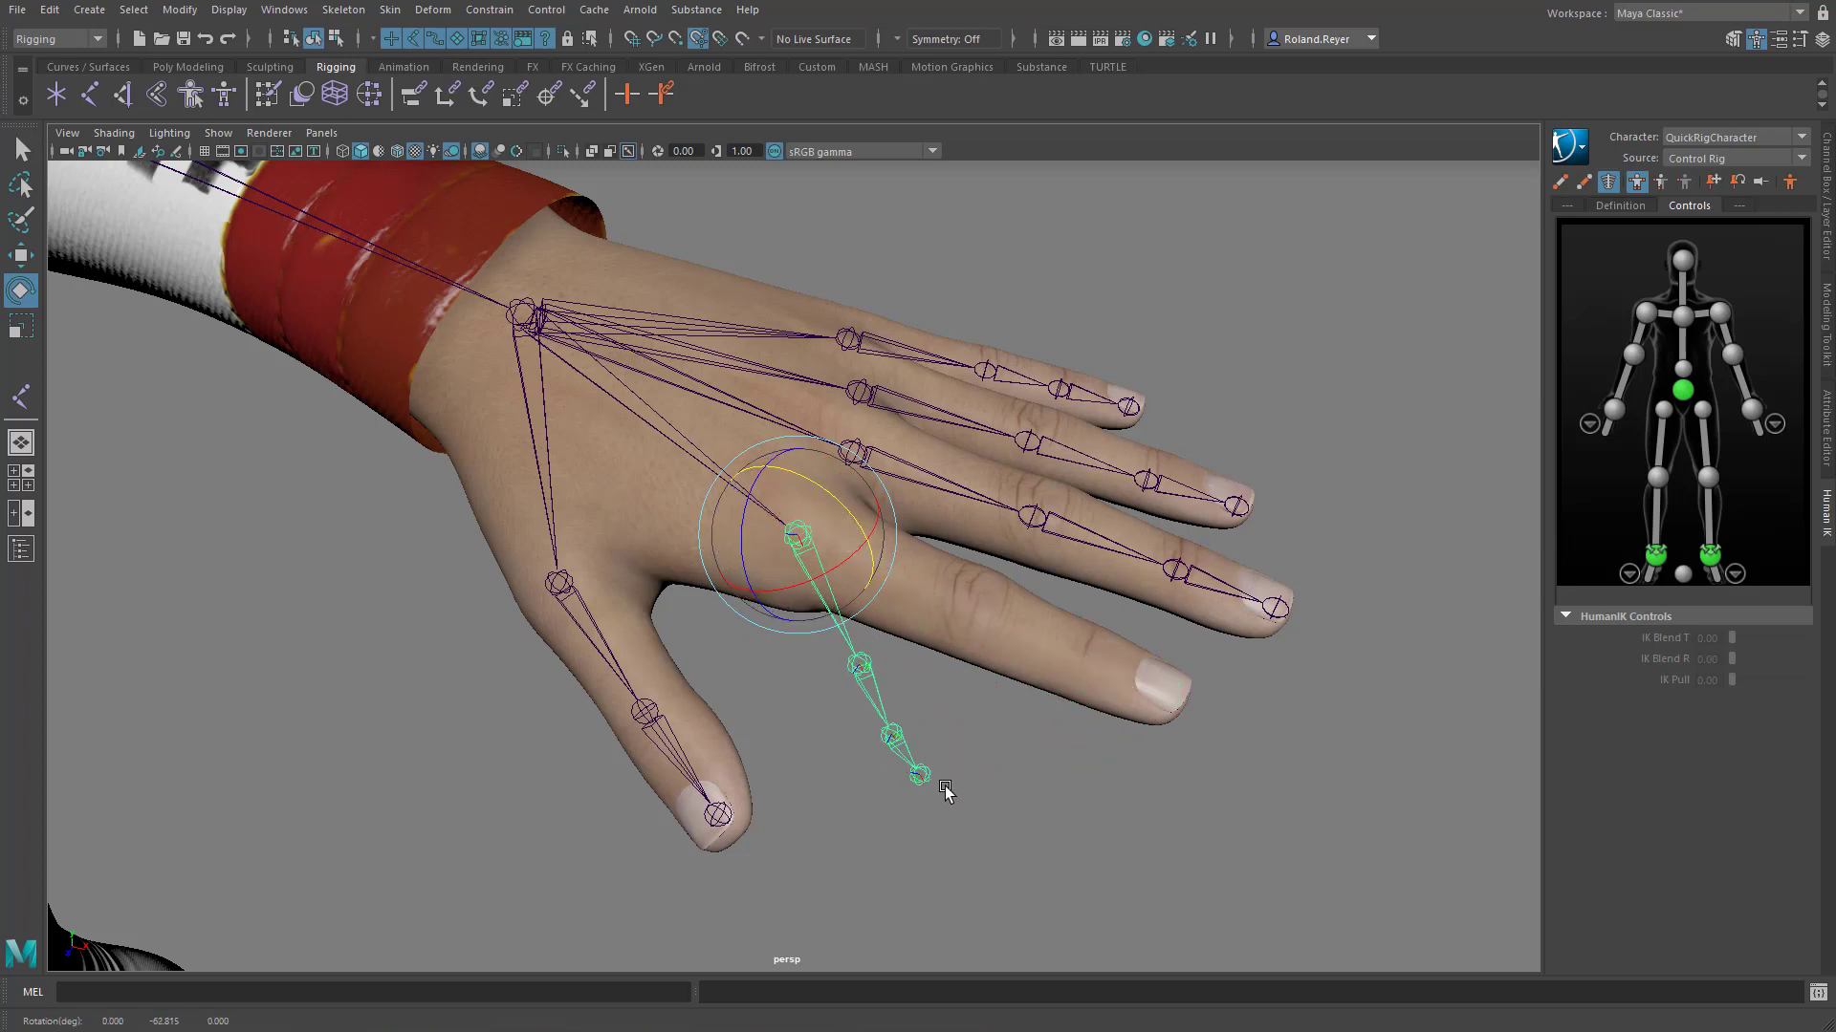
key("ctrl+z")
key("Down")
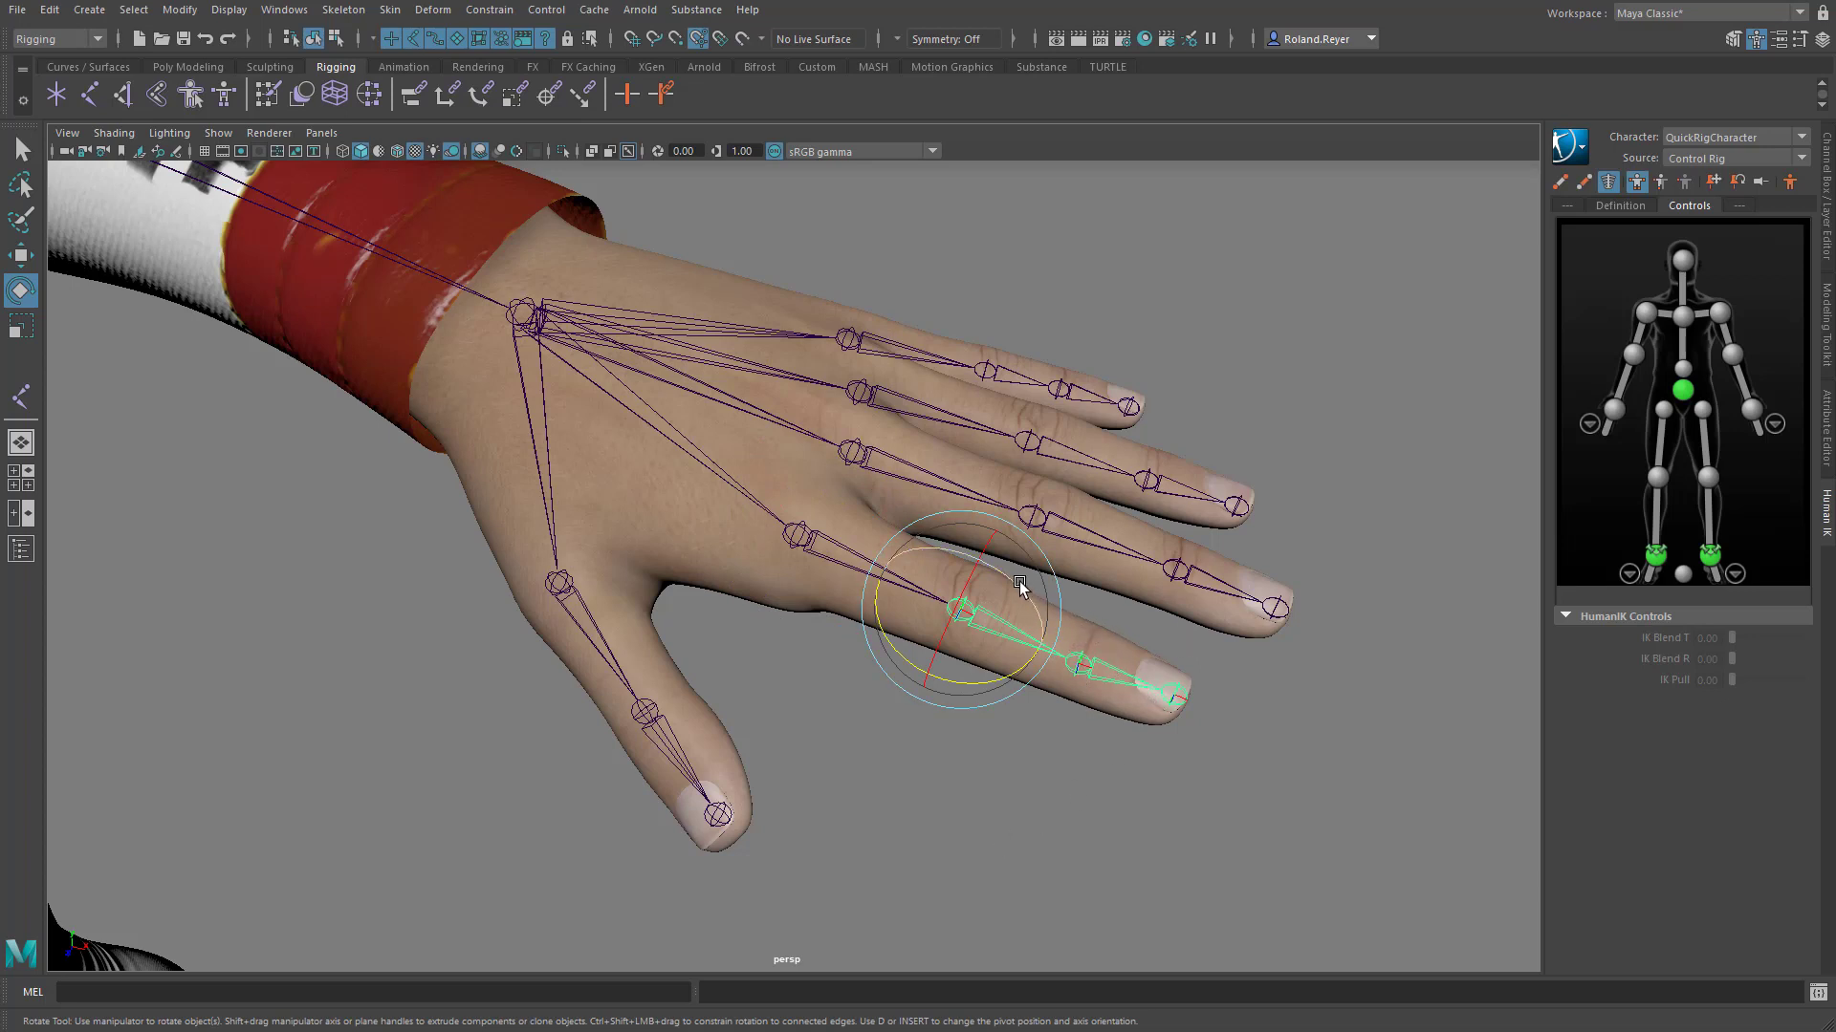
left_click_drag(1034, 601, 1109, 851)
Select the left hand joint with its whole hierarchy and display the local rotation axes of those joints.
left_click(635, 377)
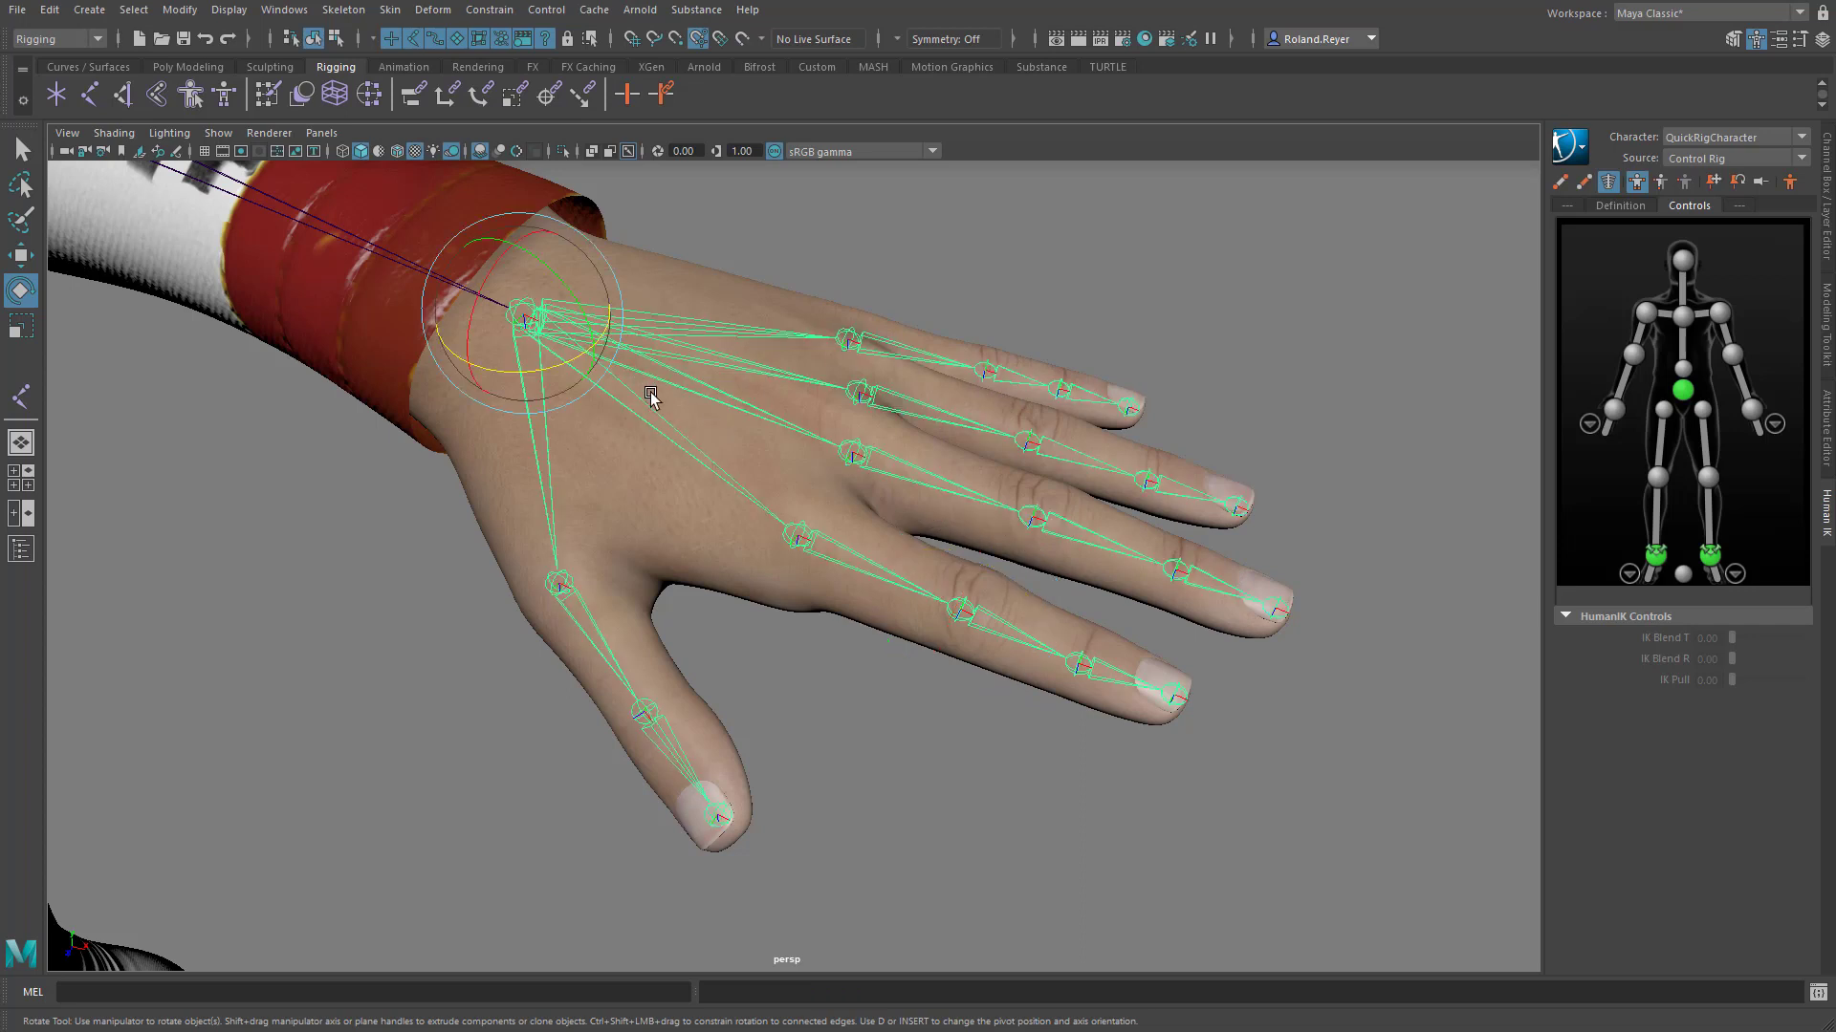
key("q")
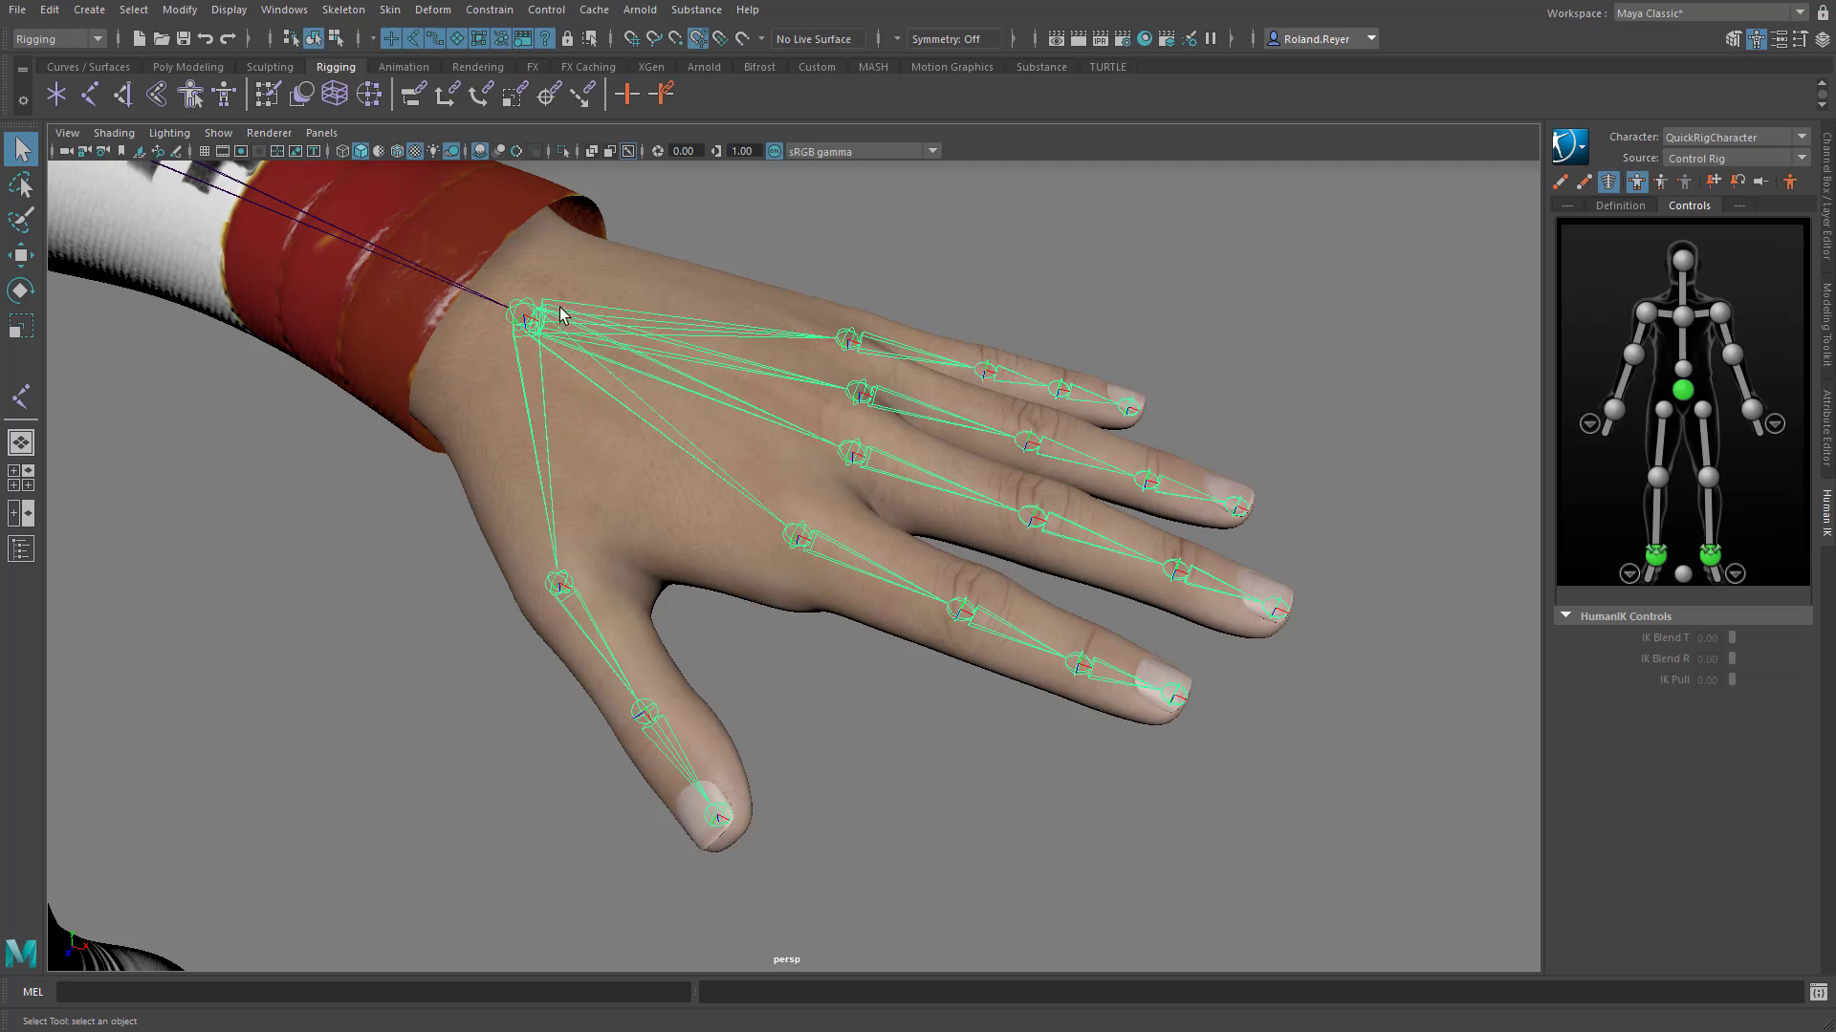
right_click(939, 232)
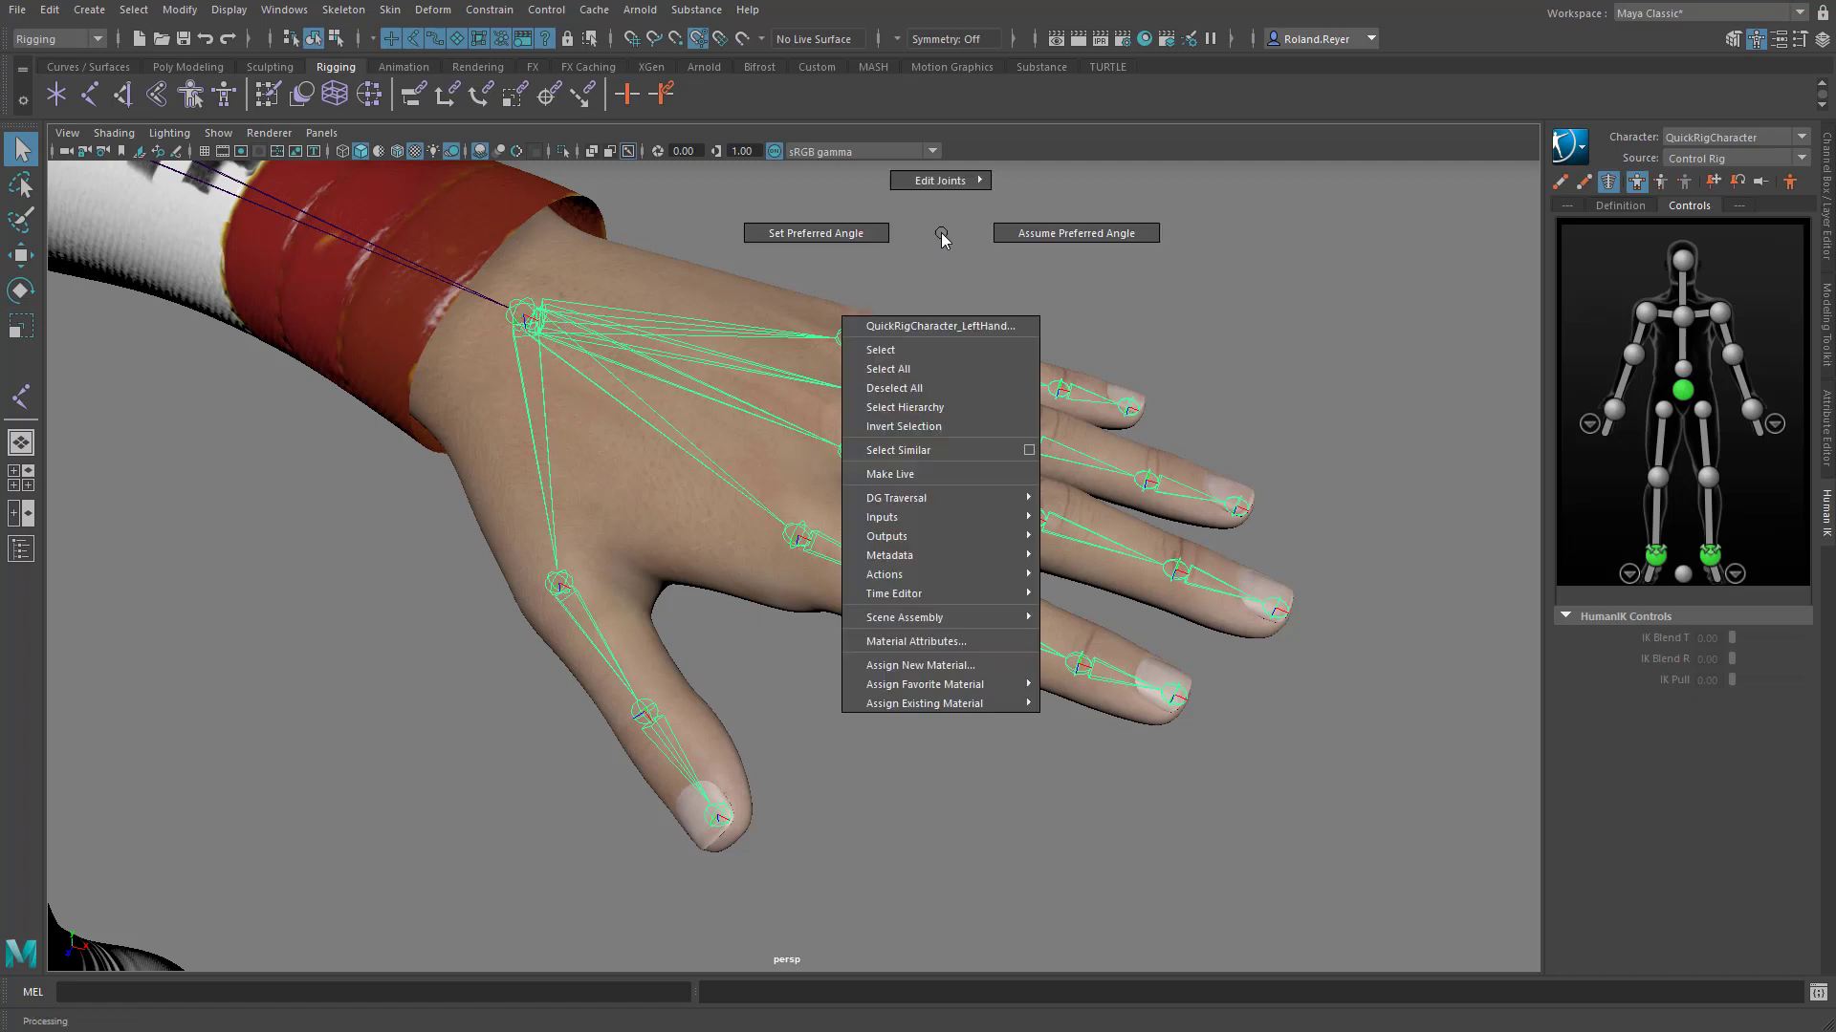
left_click(920, 409)
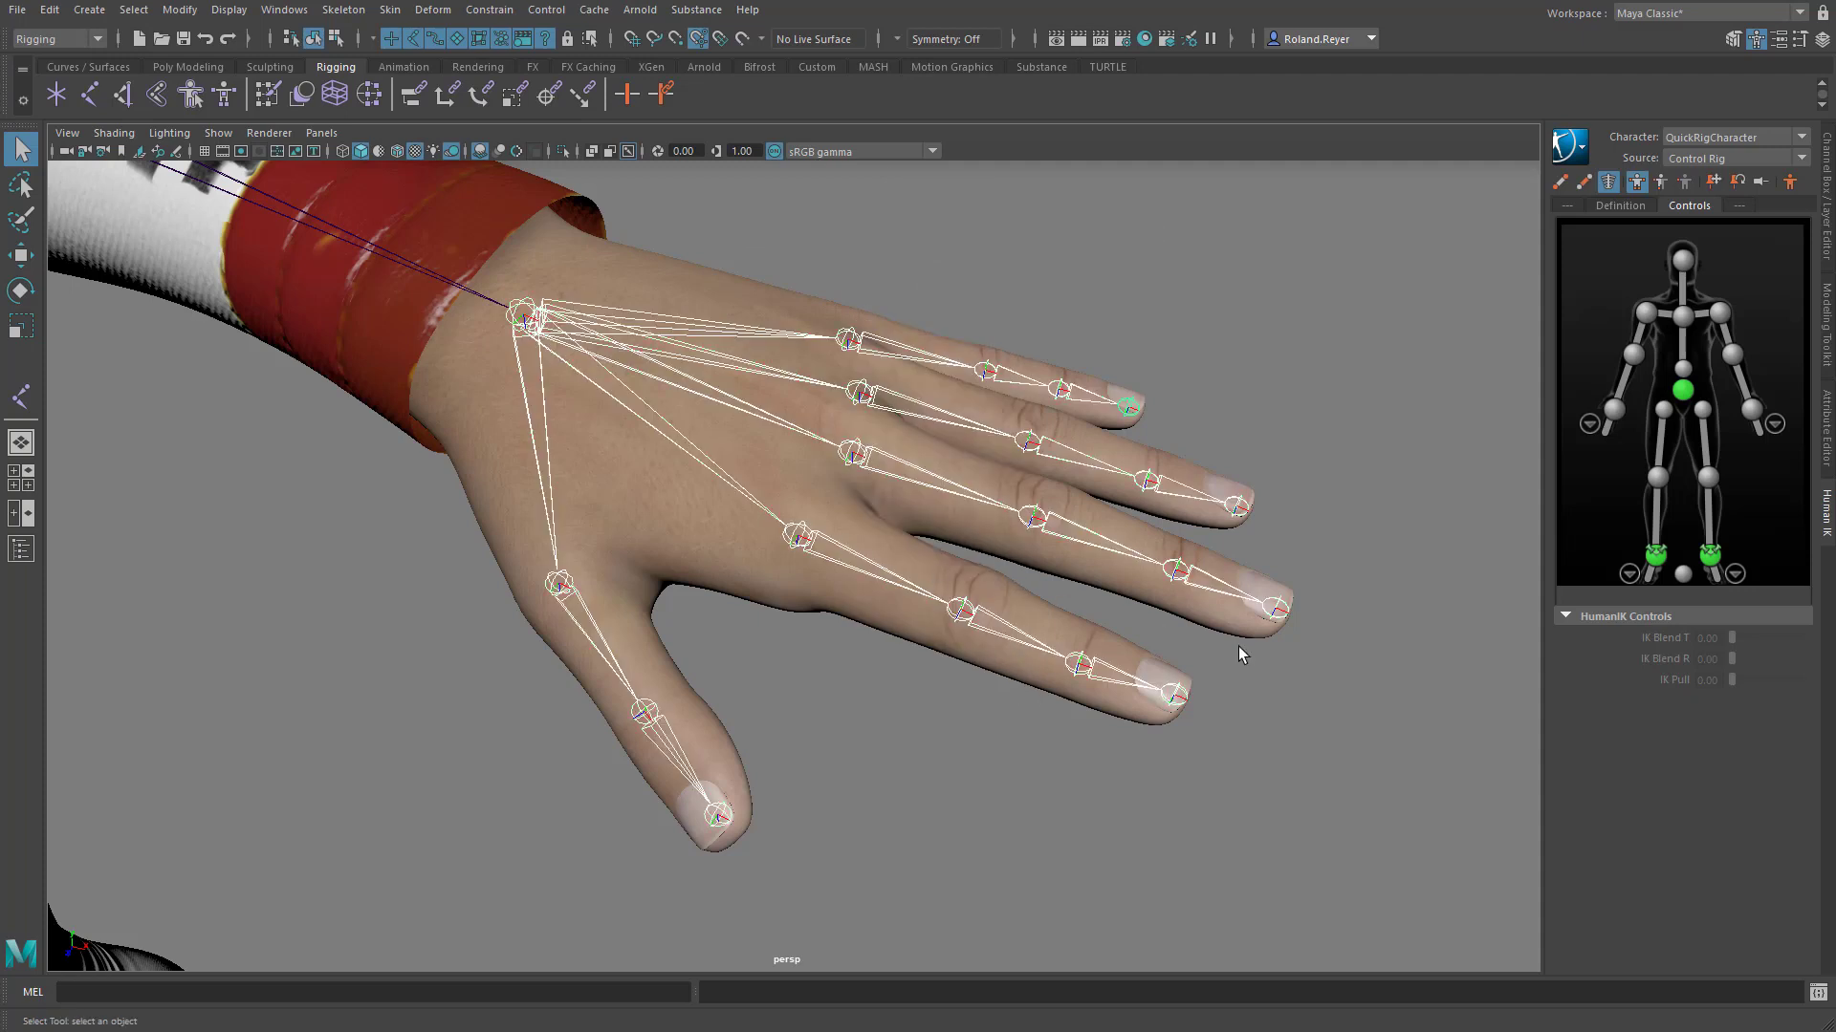
left_click(230, 11)
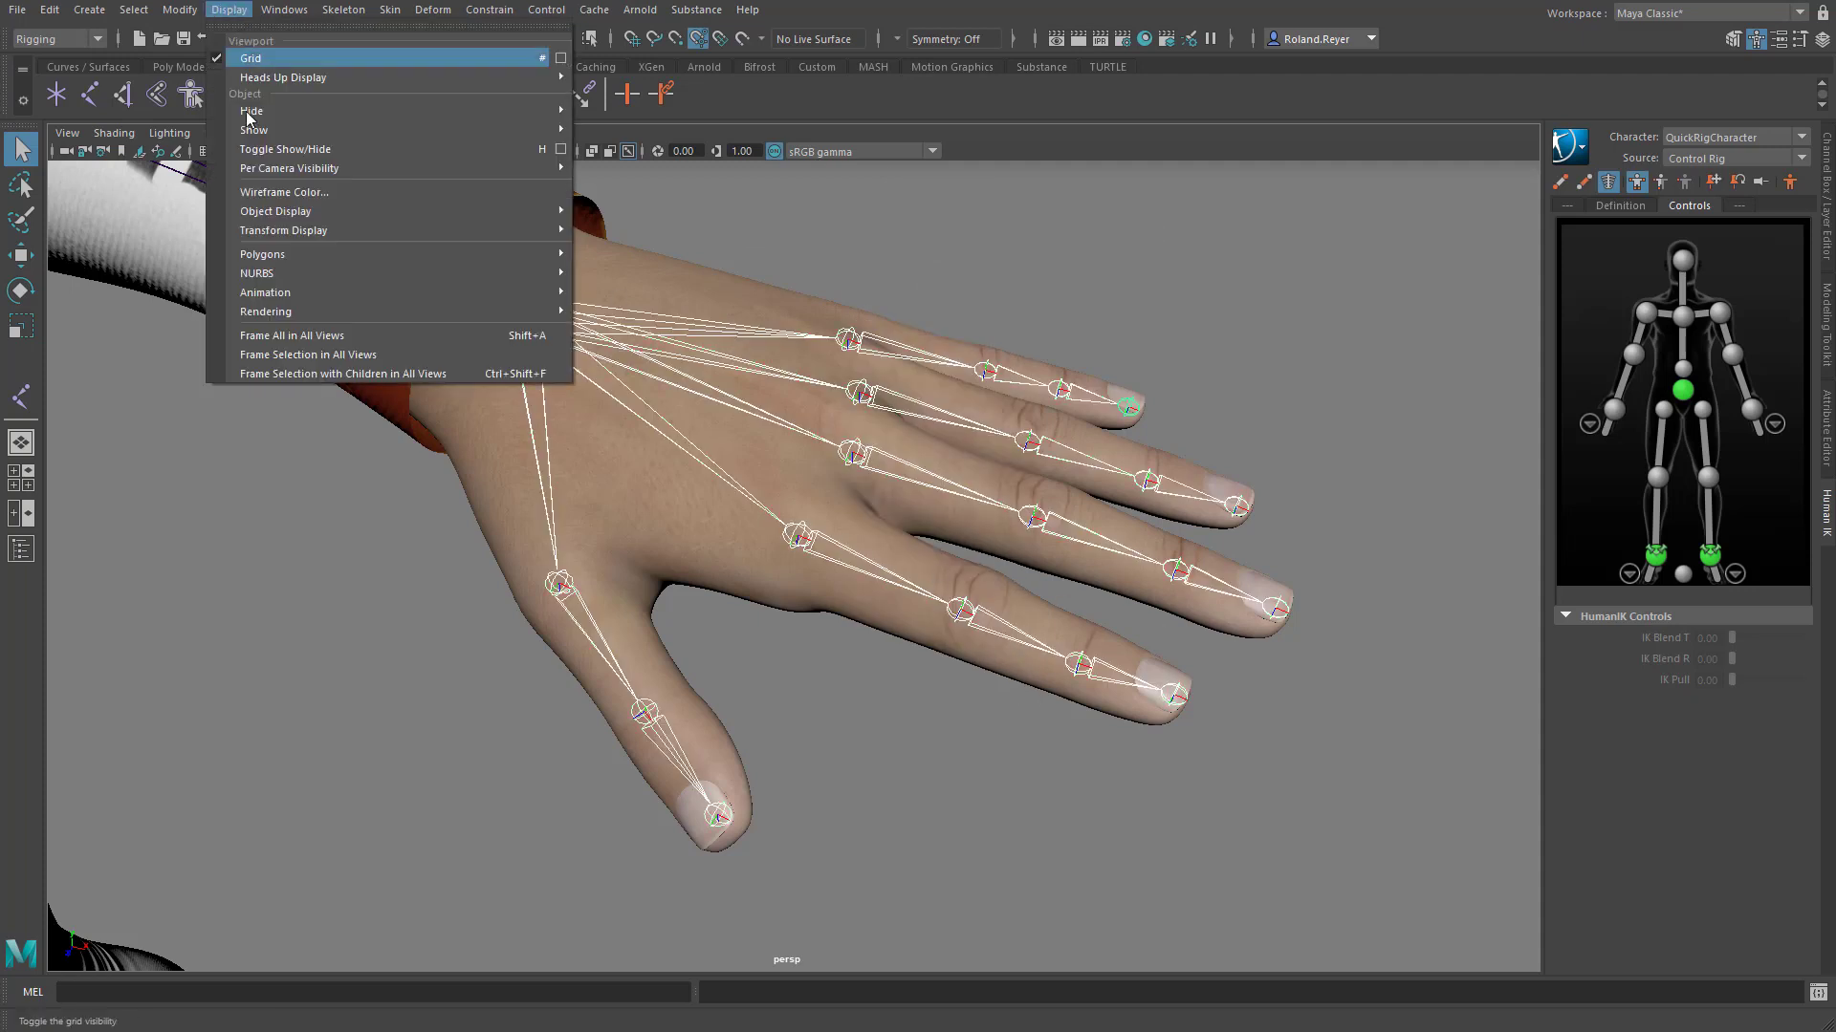
mouse_move(266, 236)
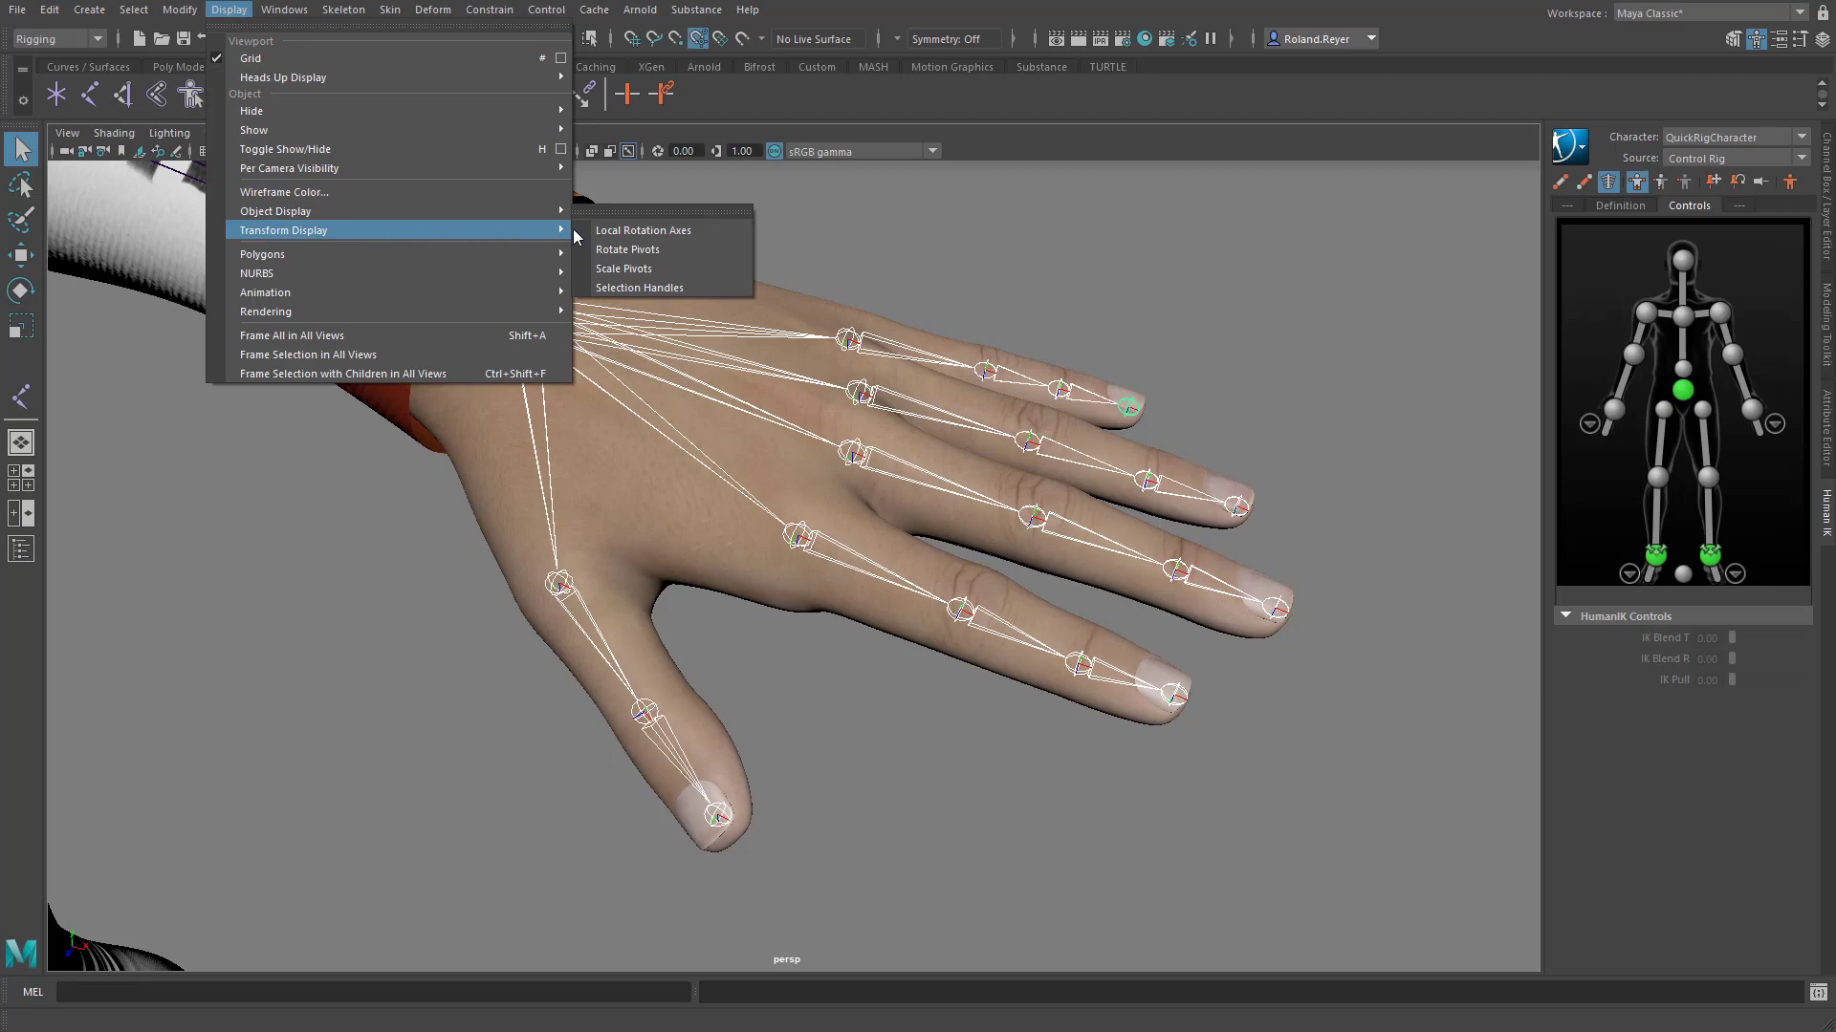
left_click(714, 229)
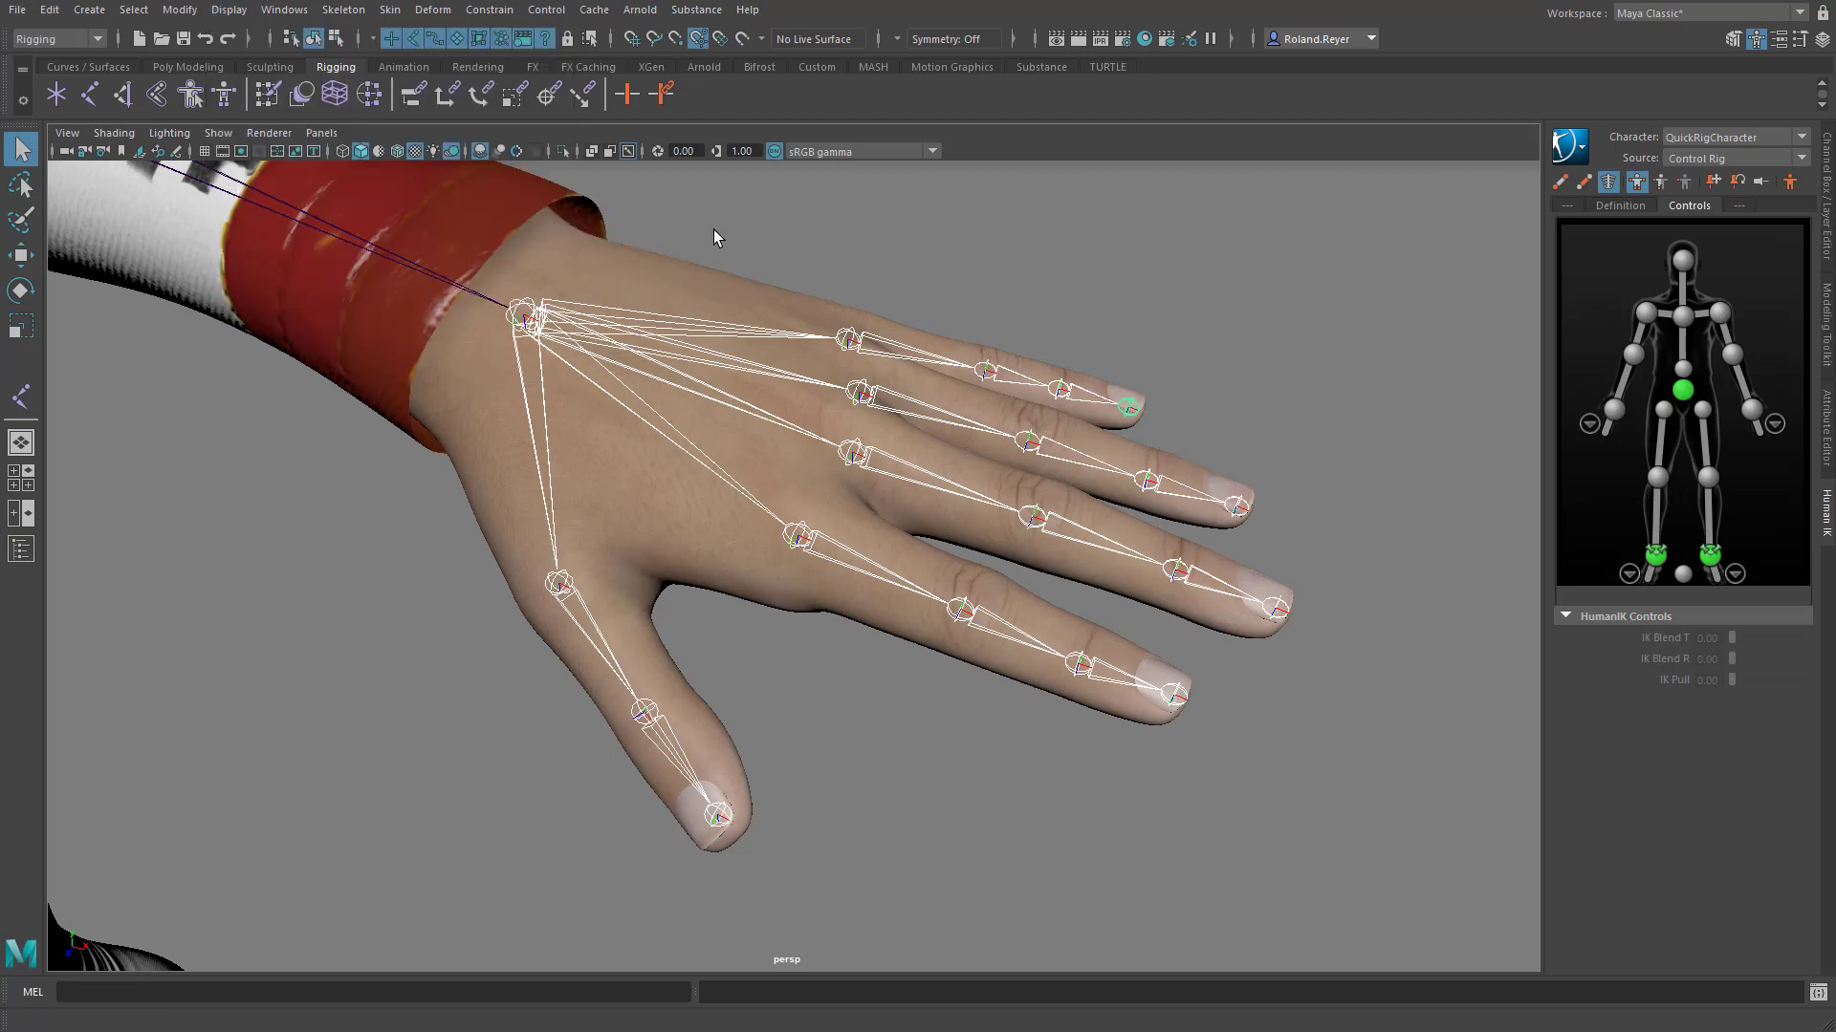
Try to orient the left hand joint and its children with primary axis X, secondary axis Y and secondary axis world orientation Y.
left_click_drag(992, 788, 966, 823, "alt")
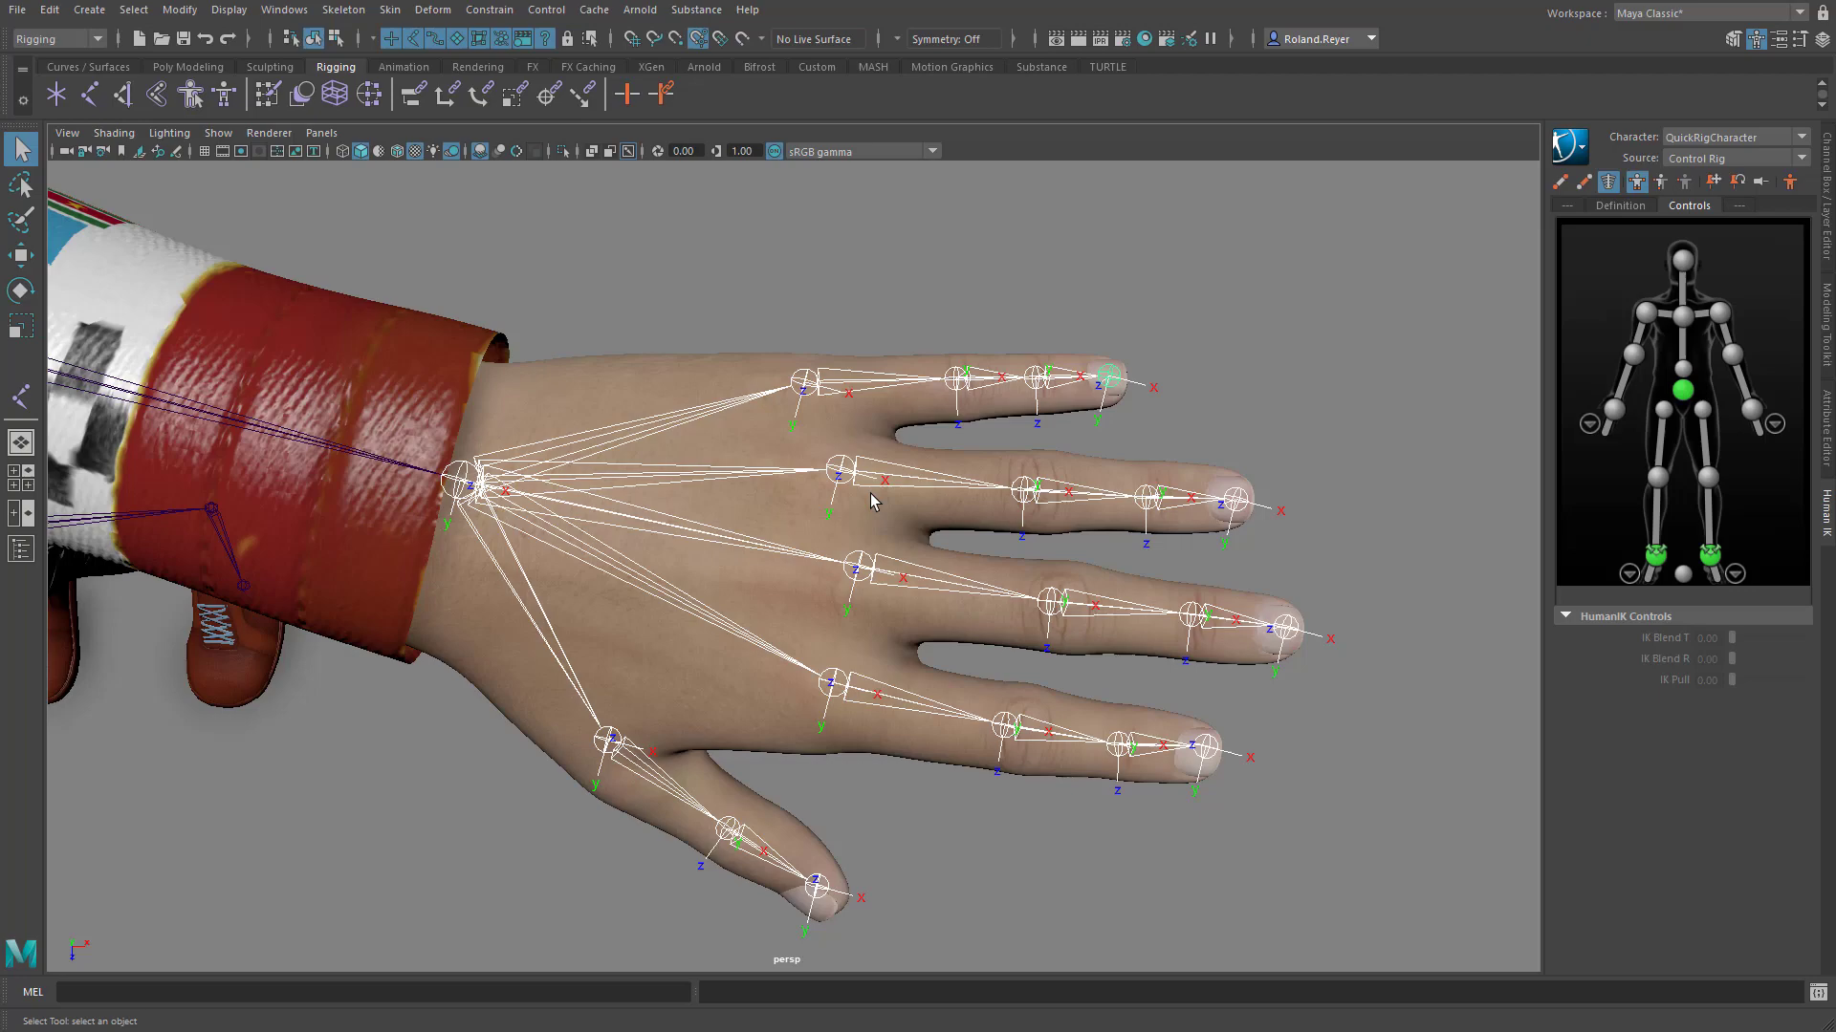
left_click_drag(839, 803, 755, 766, "alt")
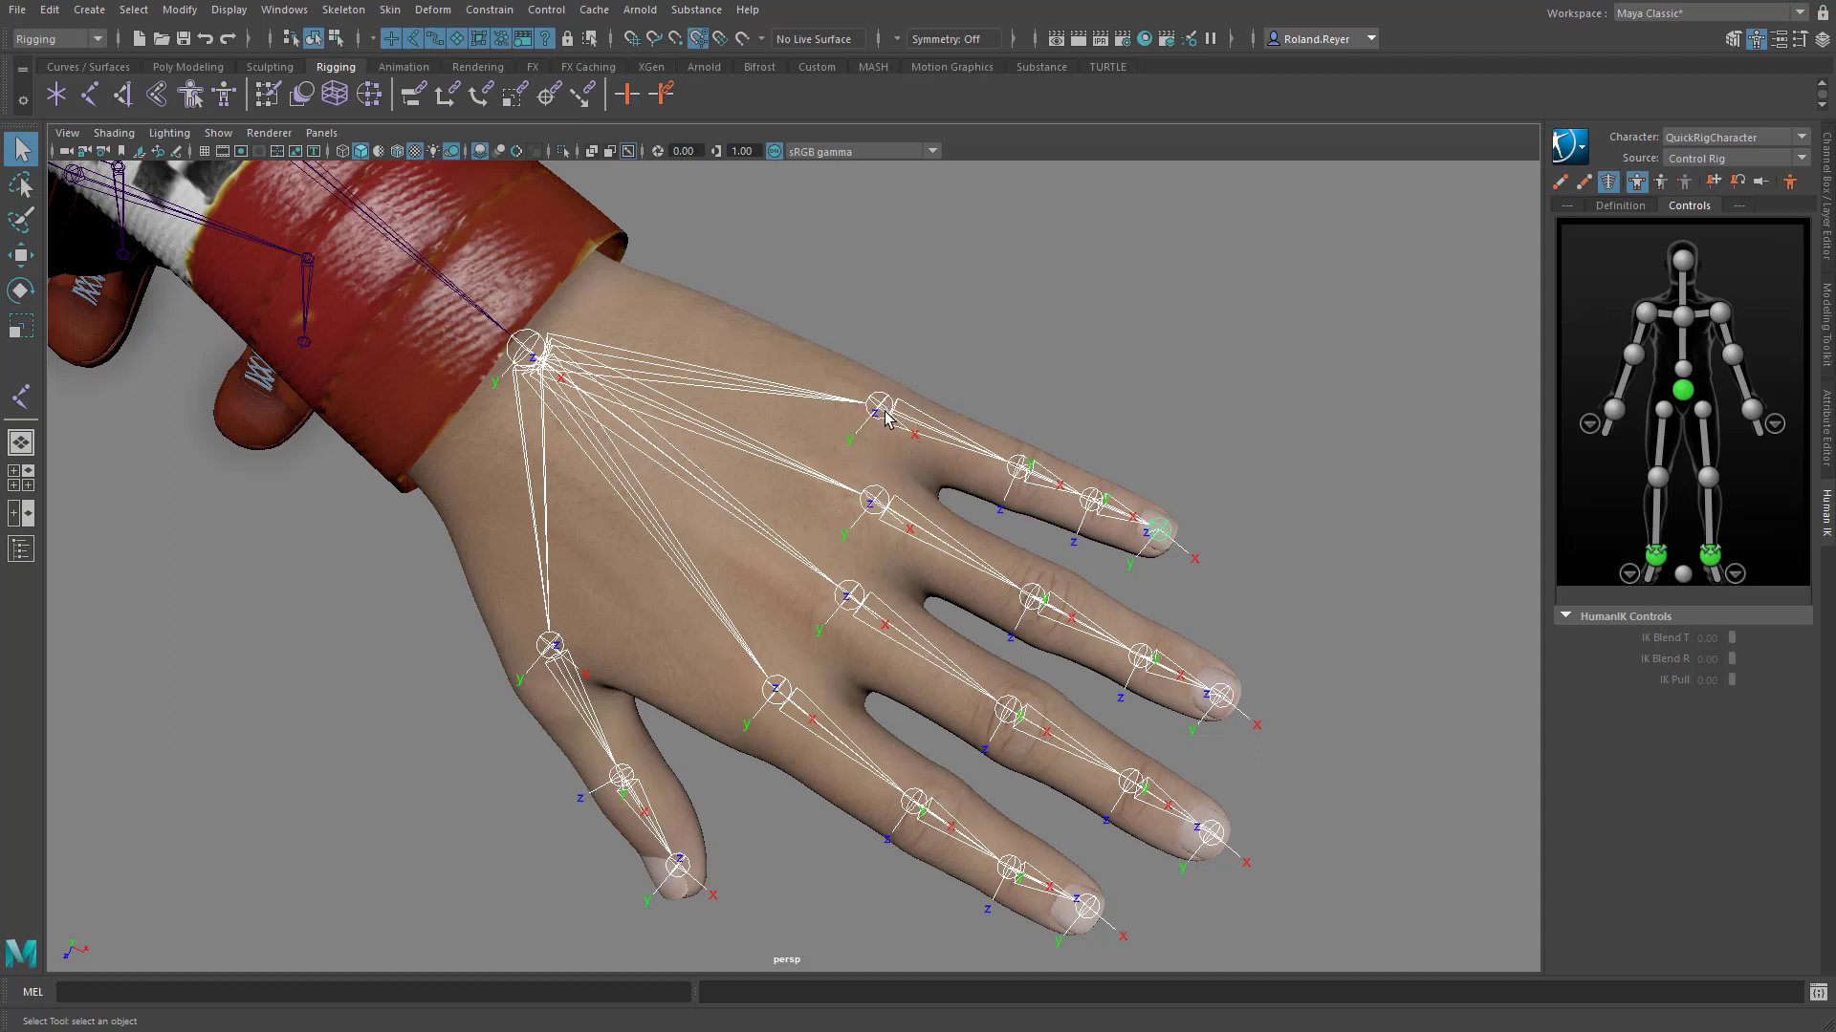
left_click_drag(908, 631, 835, 726, "alt")
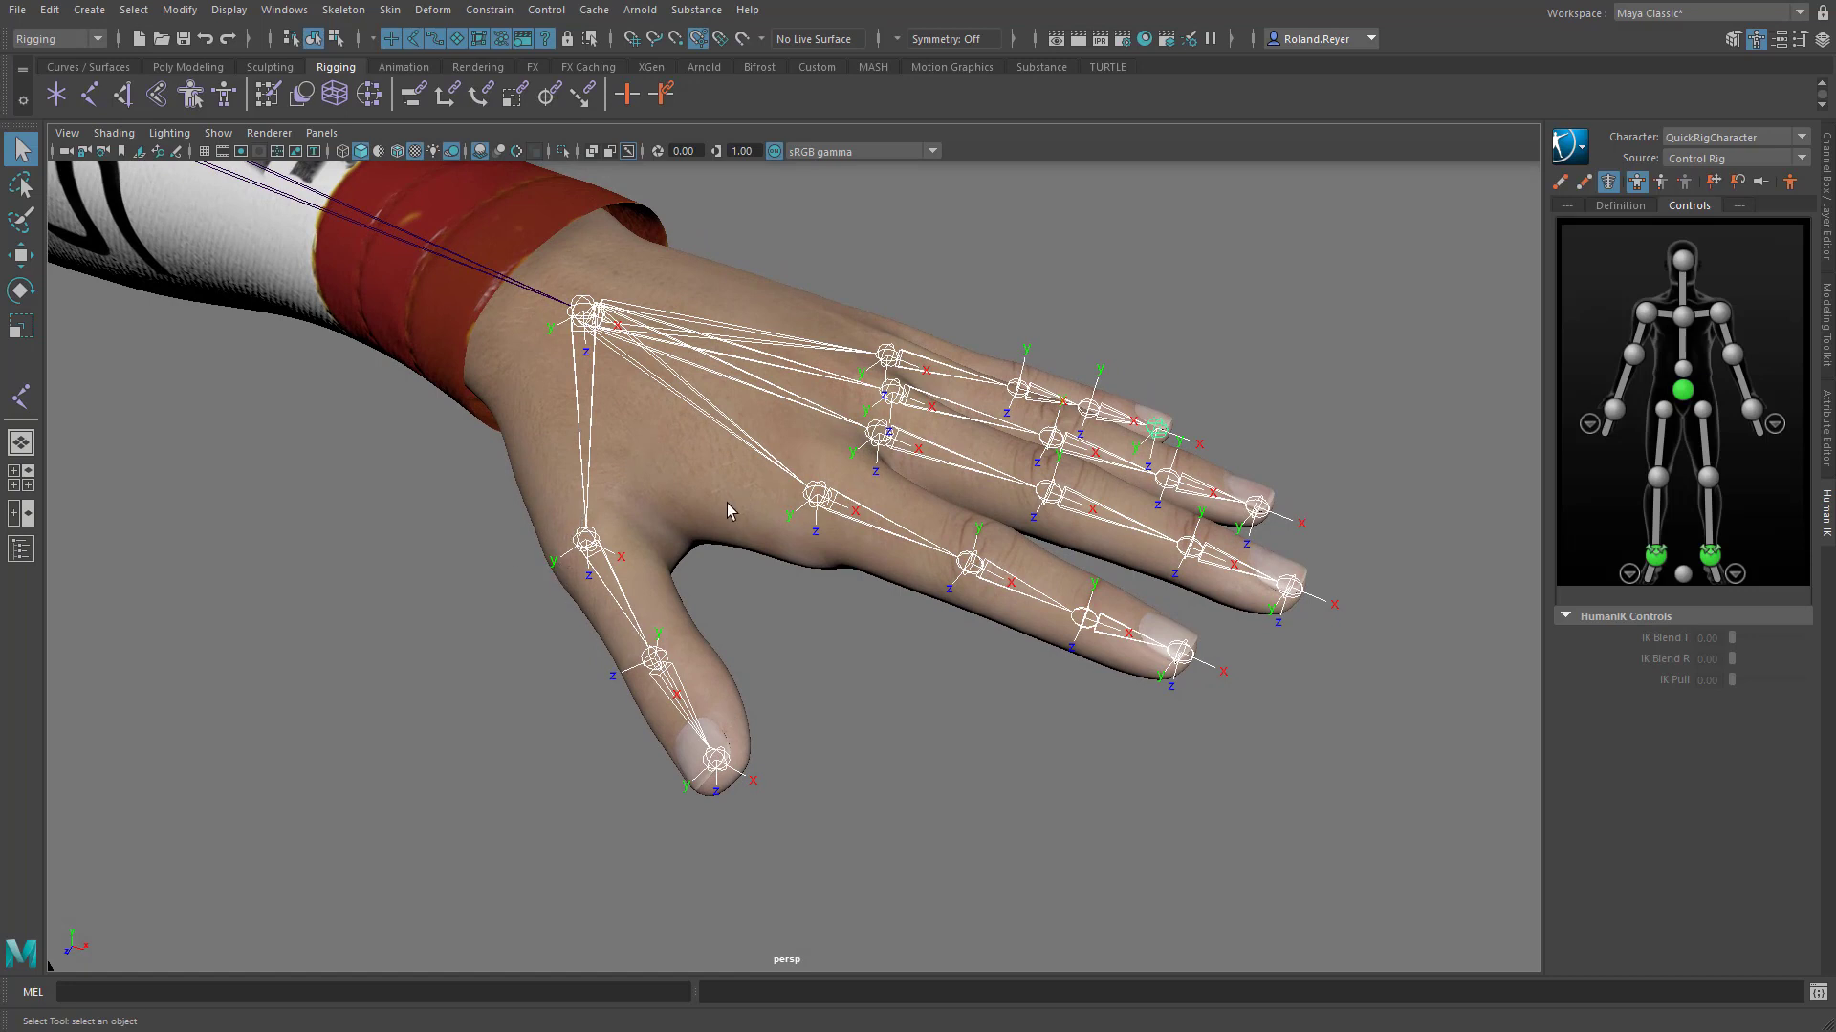
left_click(772, 500)
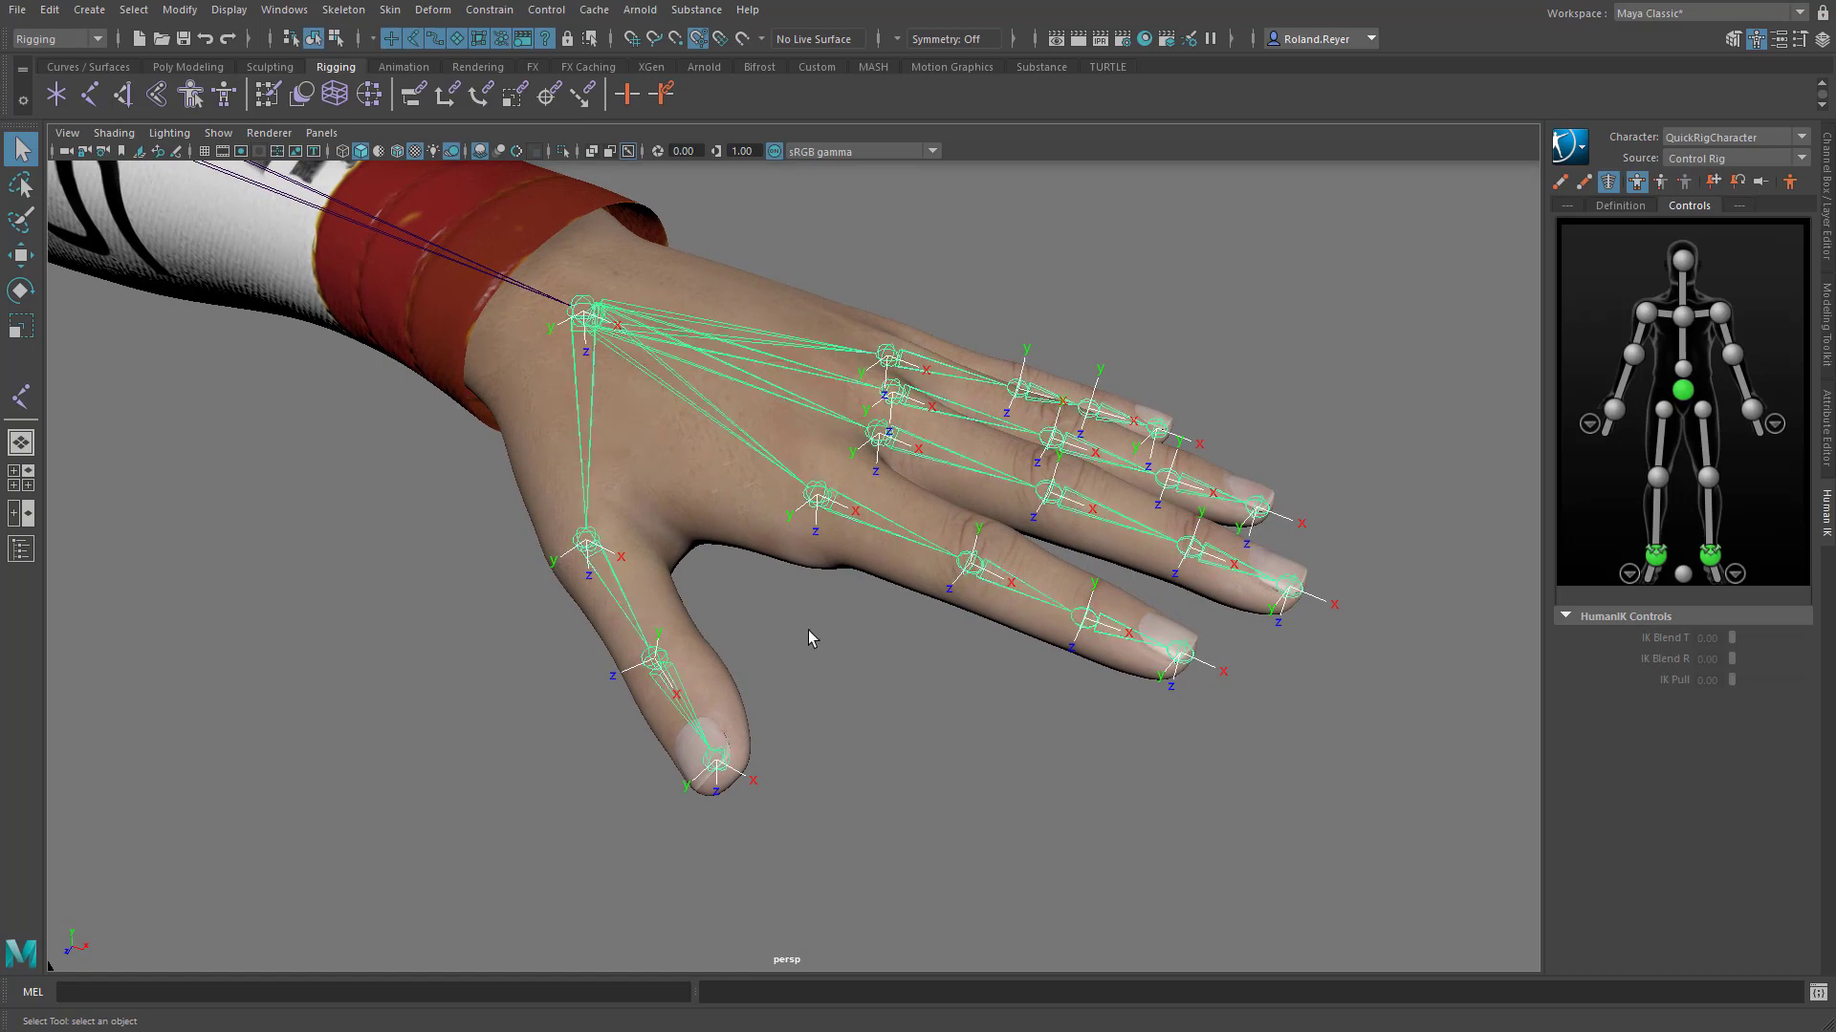
left_click(340, 14)
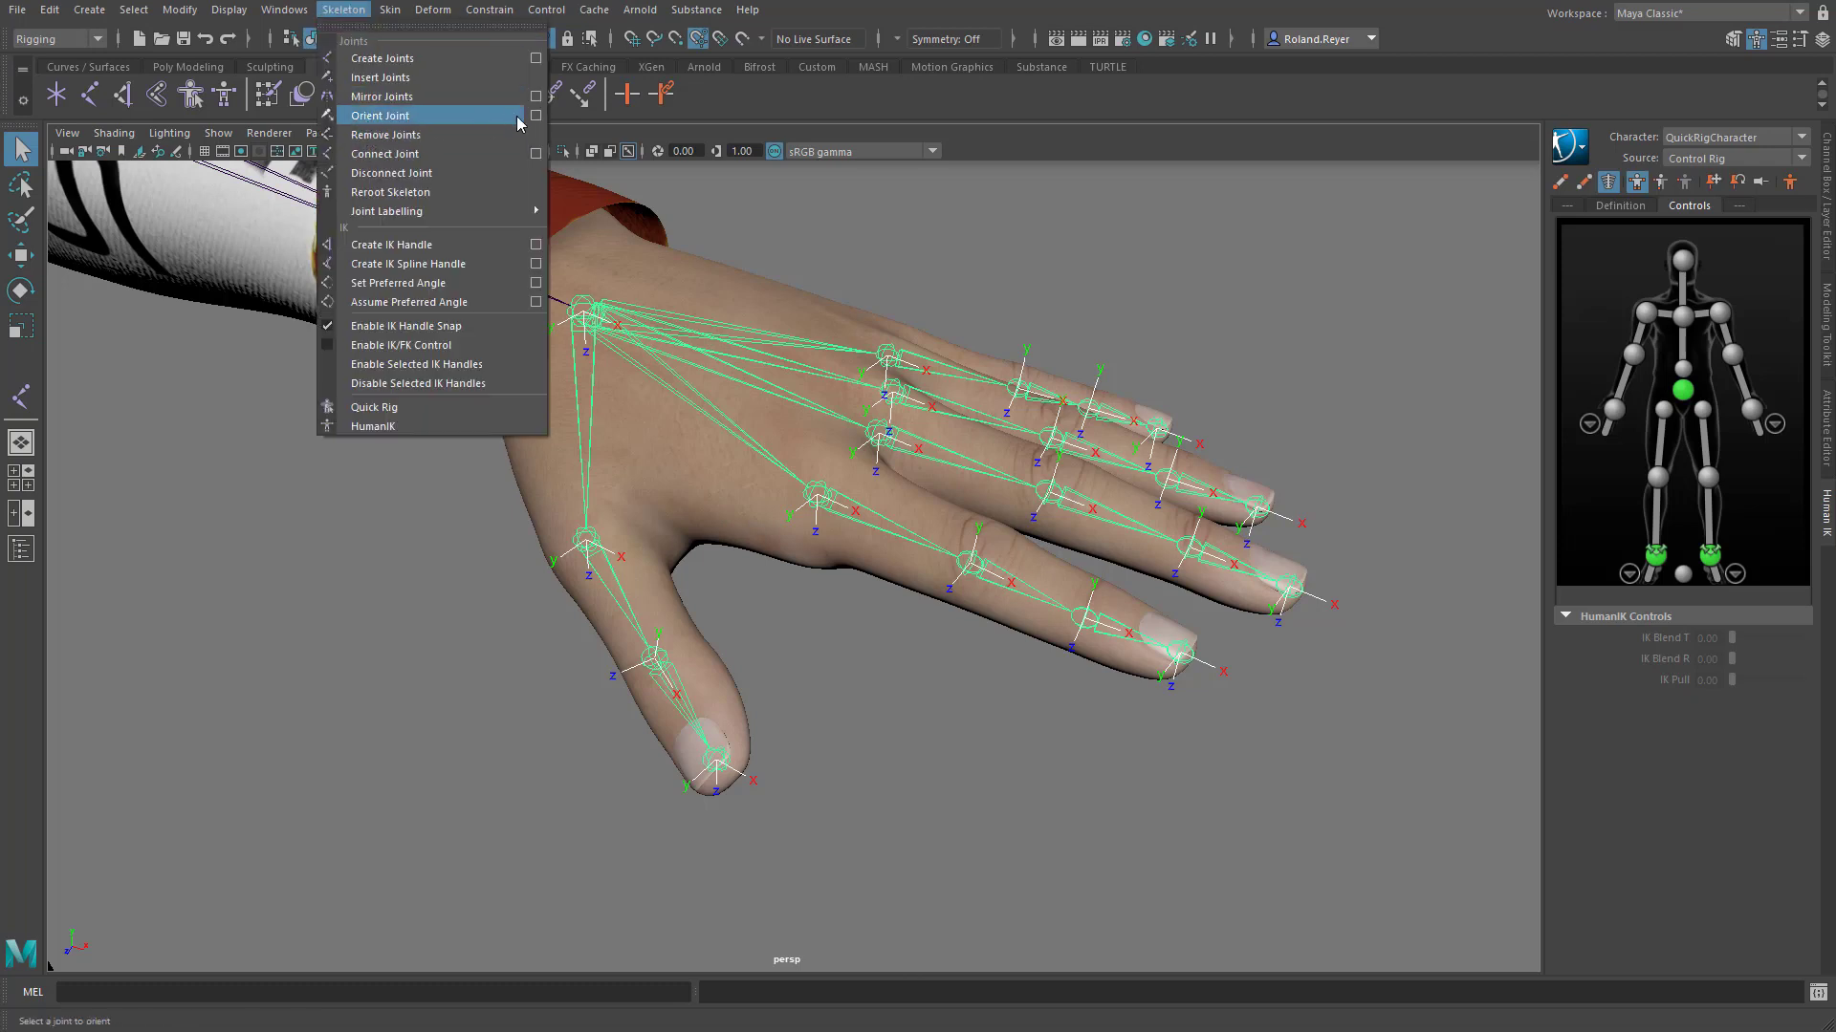
left_click(536, 115)
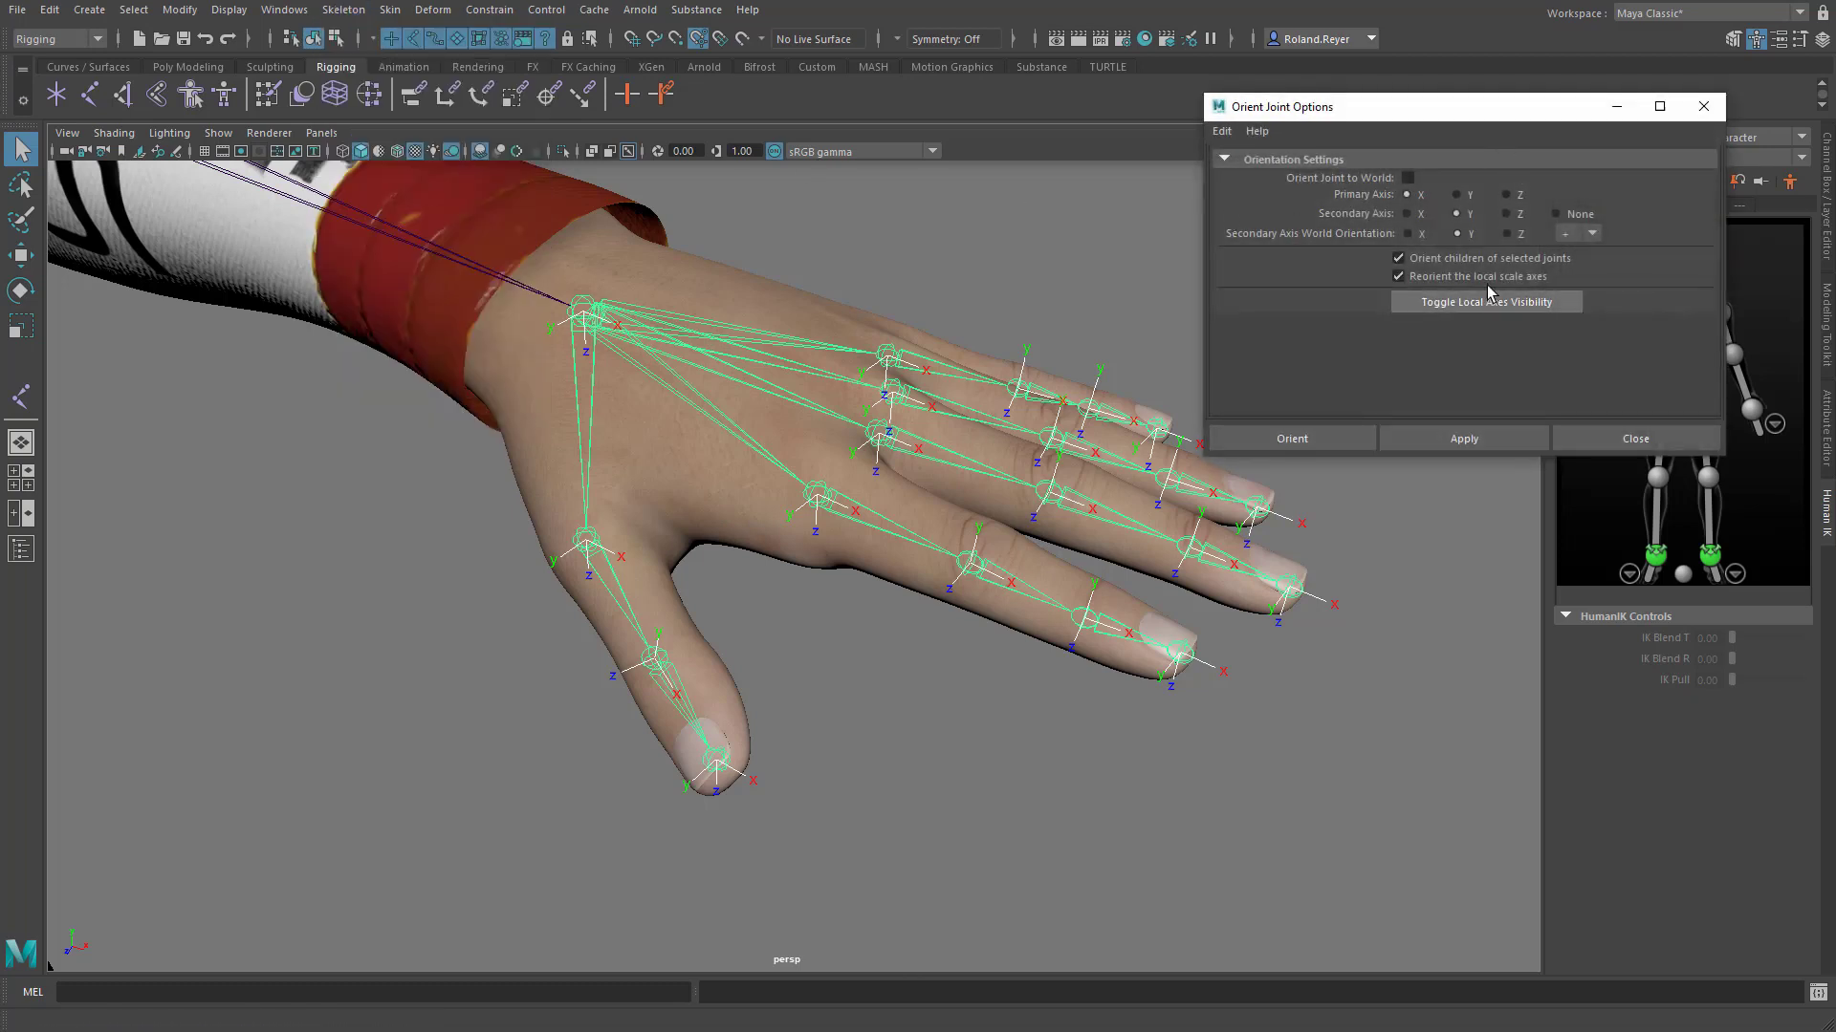
left_click(1447, 438)
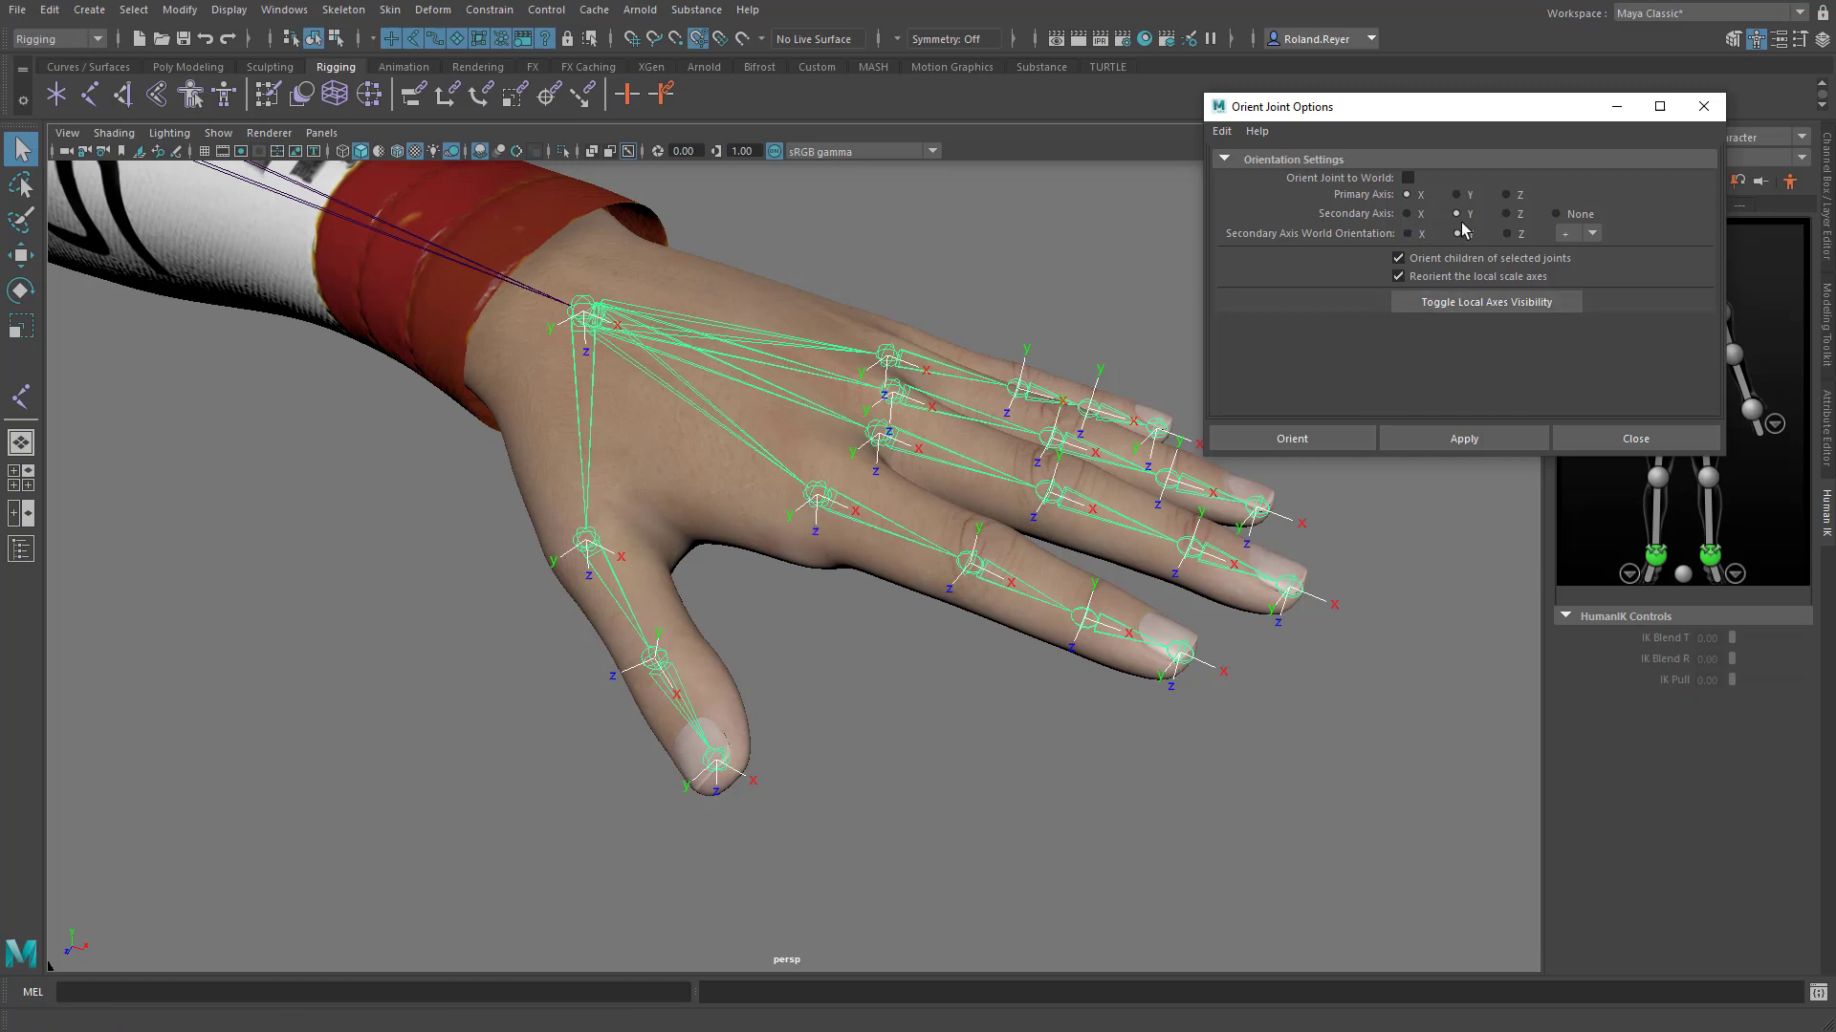
left_click(1460, 442)
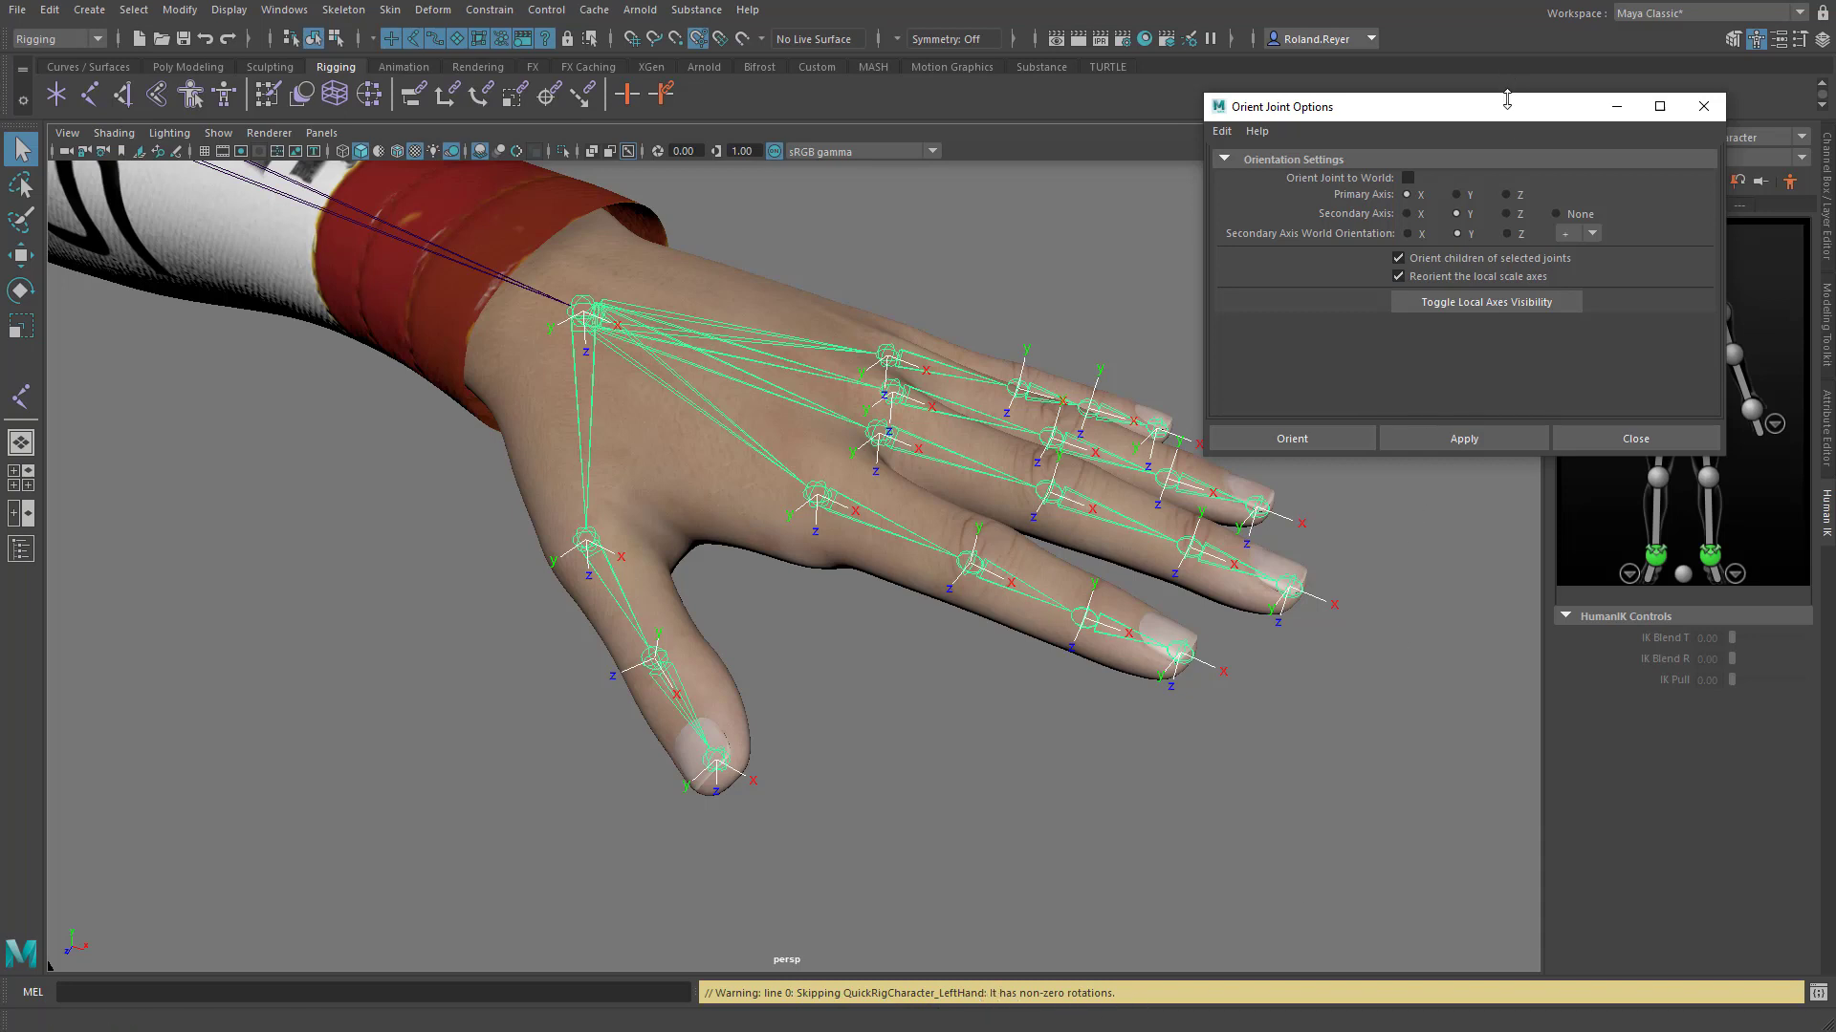
left_click_drag(1501, 112, 1316, 119)
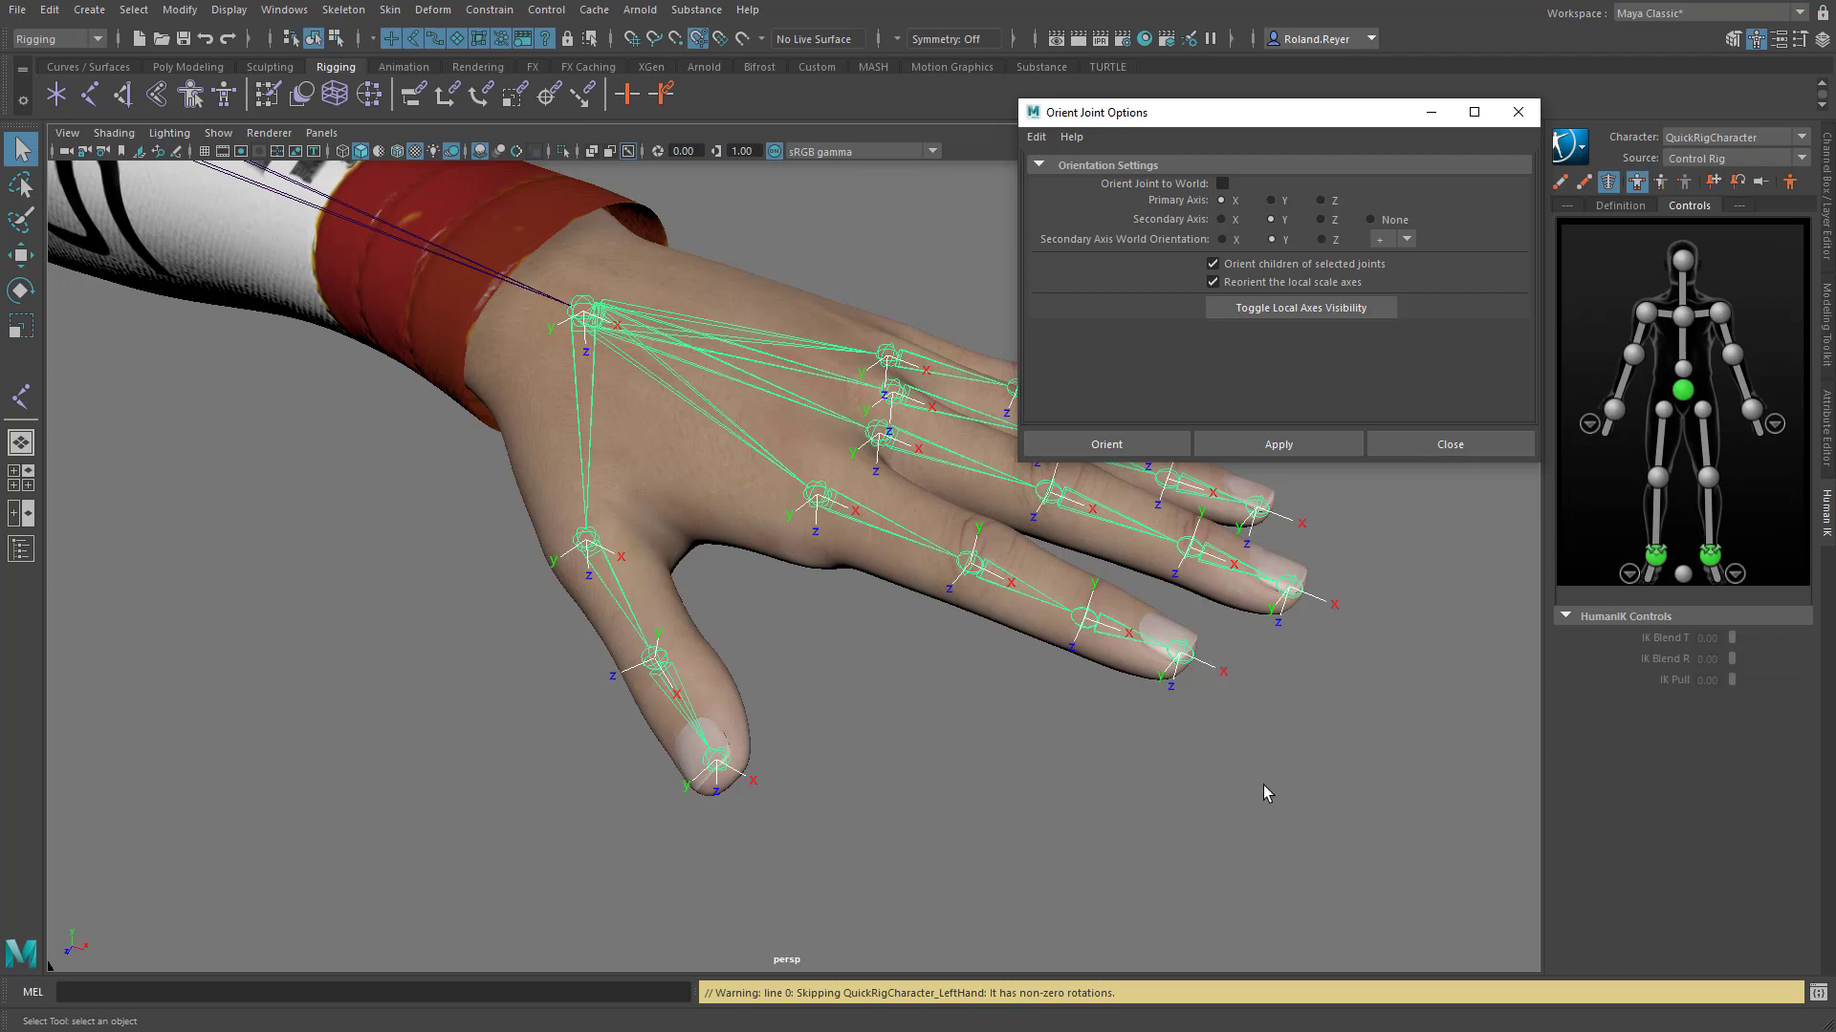
left_click_drag(1264, 793, 1174, 745, "alt")
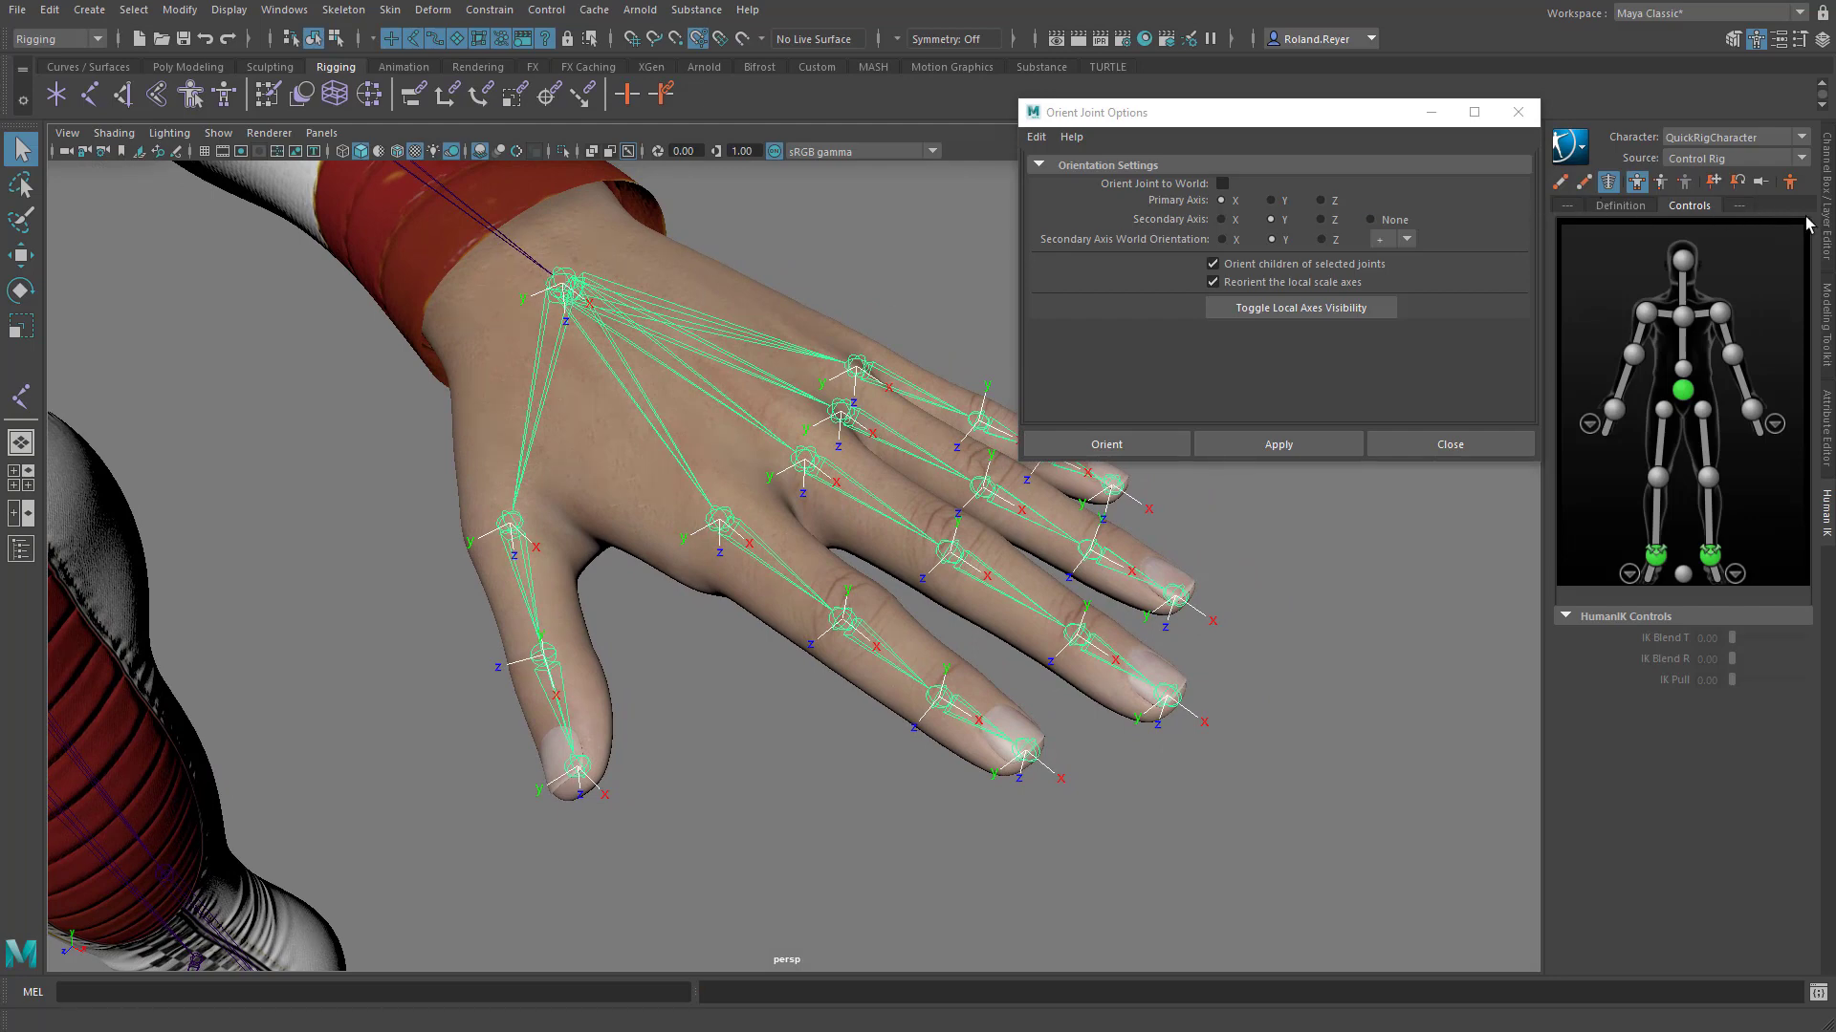
Set the left hand joint's X, Y and Z rotations to 0 and orient its whole joint hierarchy with the same axis settings.
left_click(1823, 242)
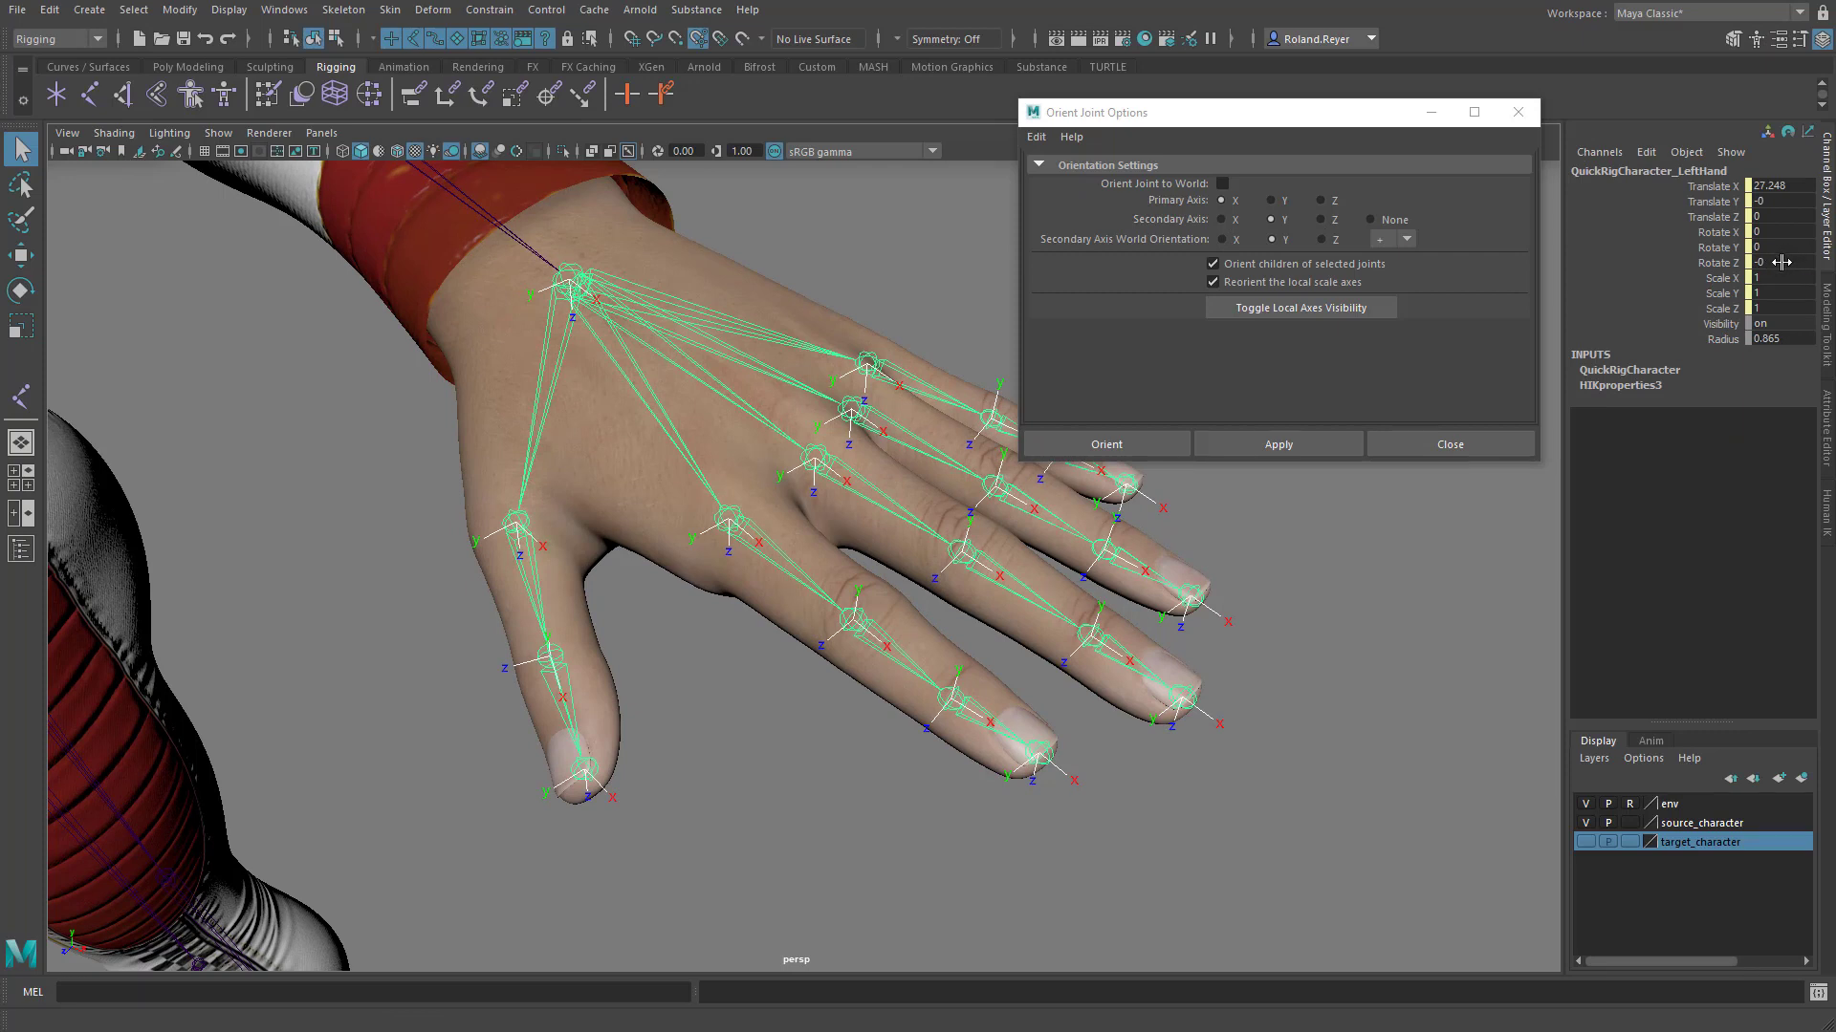
left_click_drag(1781, 262, 1783, 234)
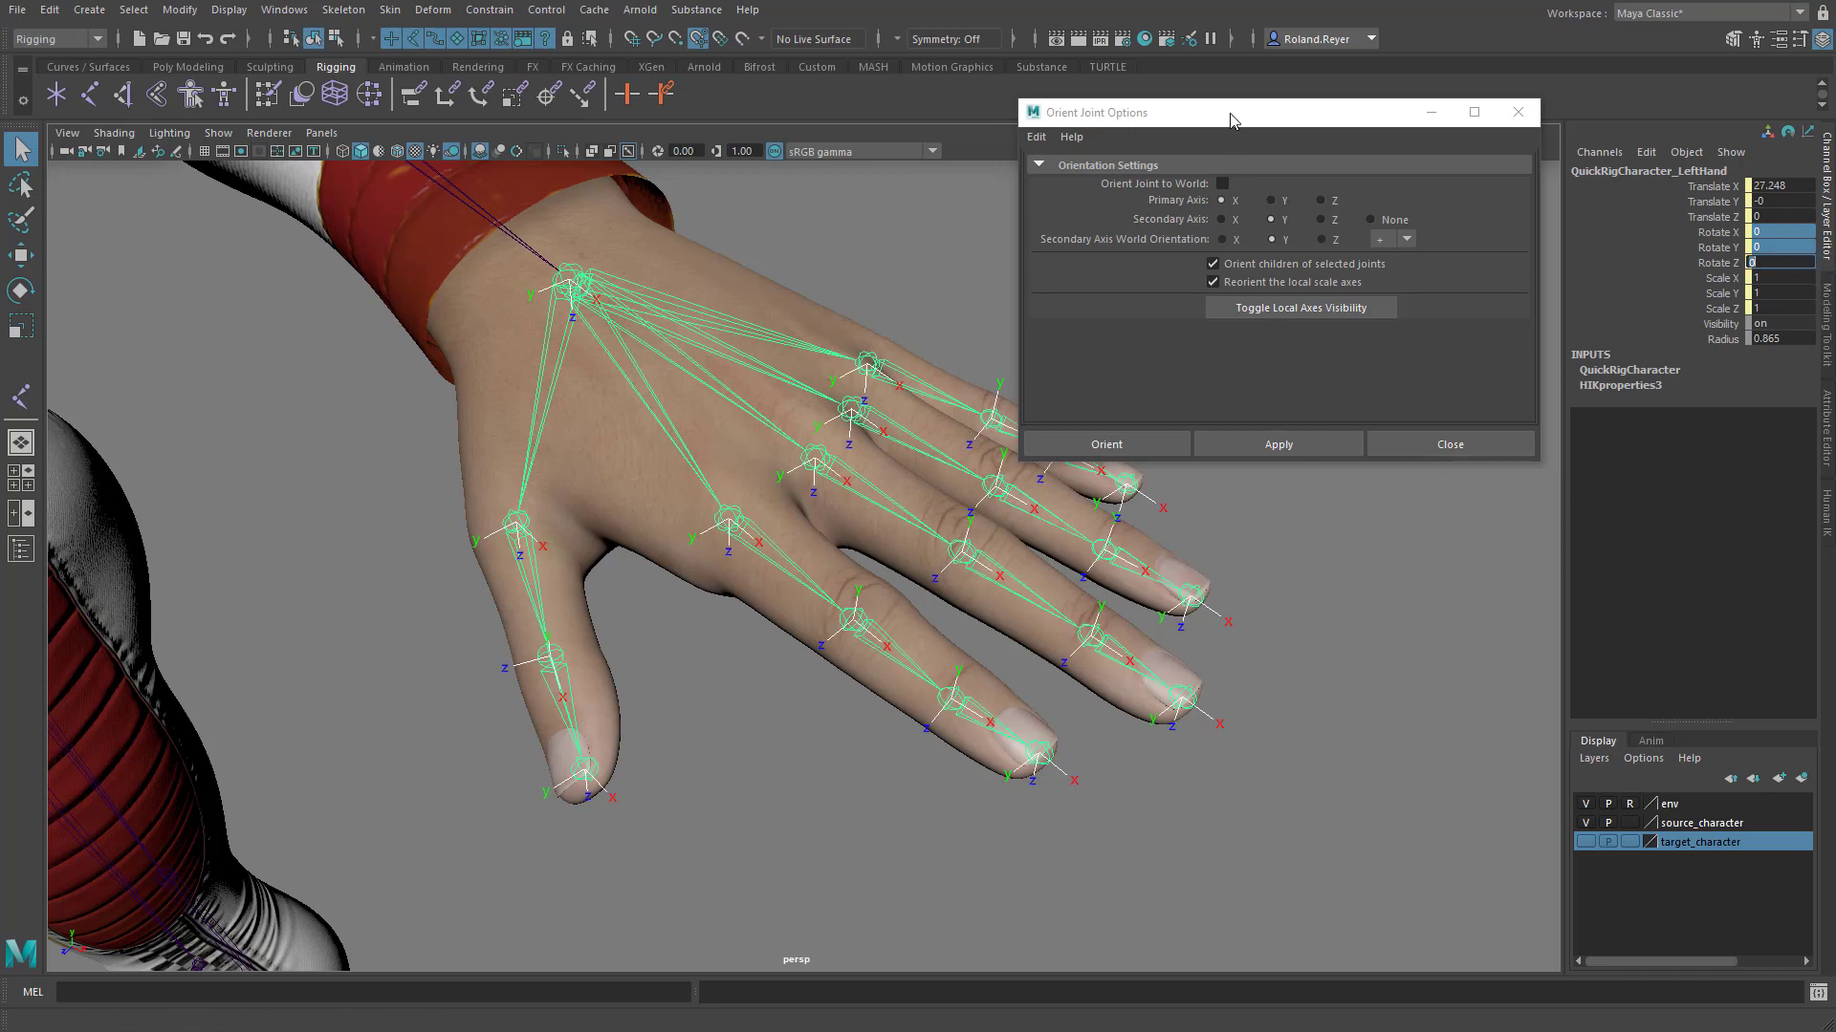
left_click_drag(1230, 113, 1290, 109)
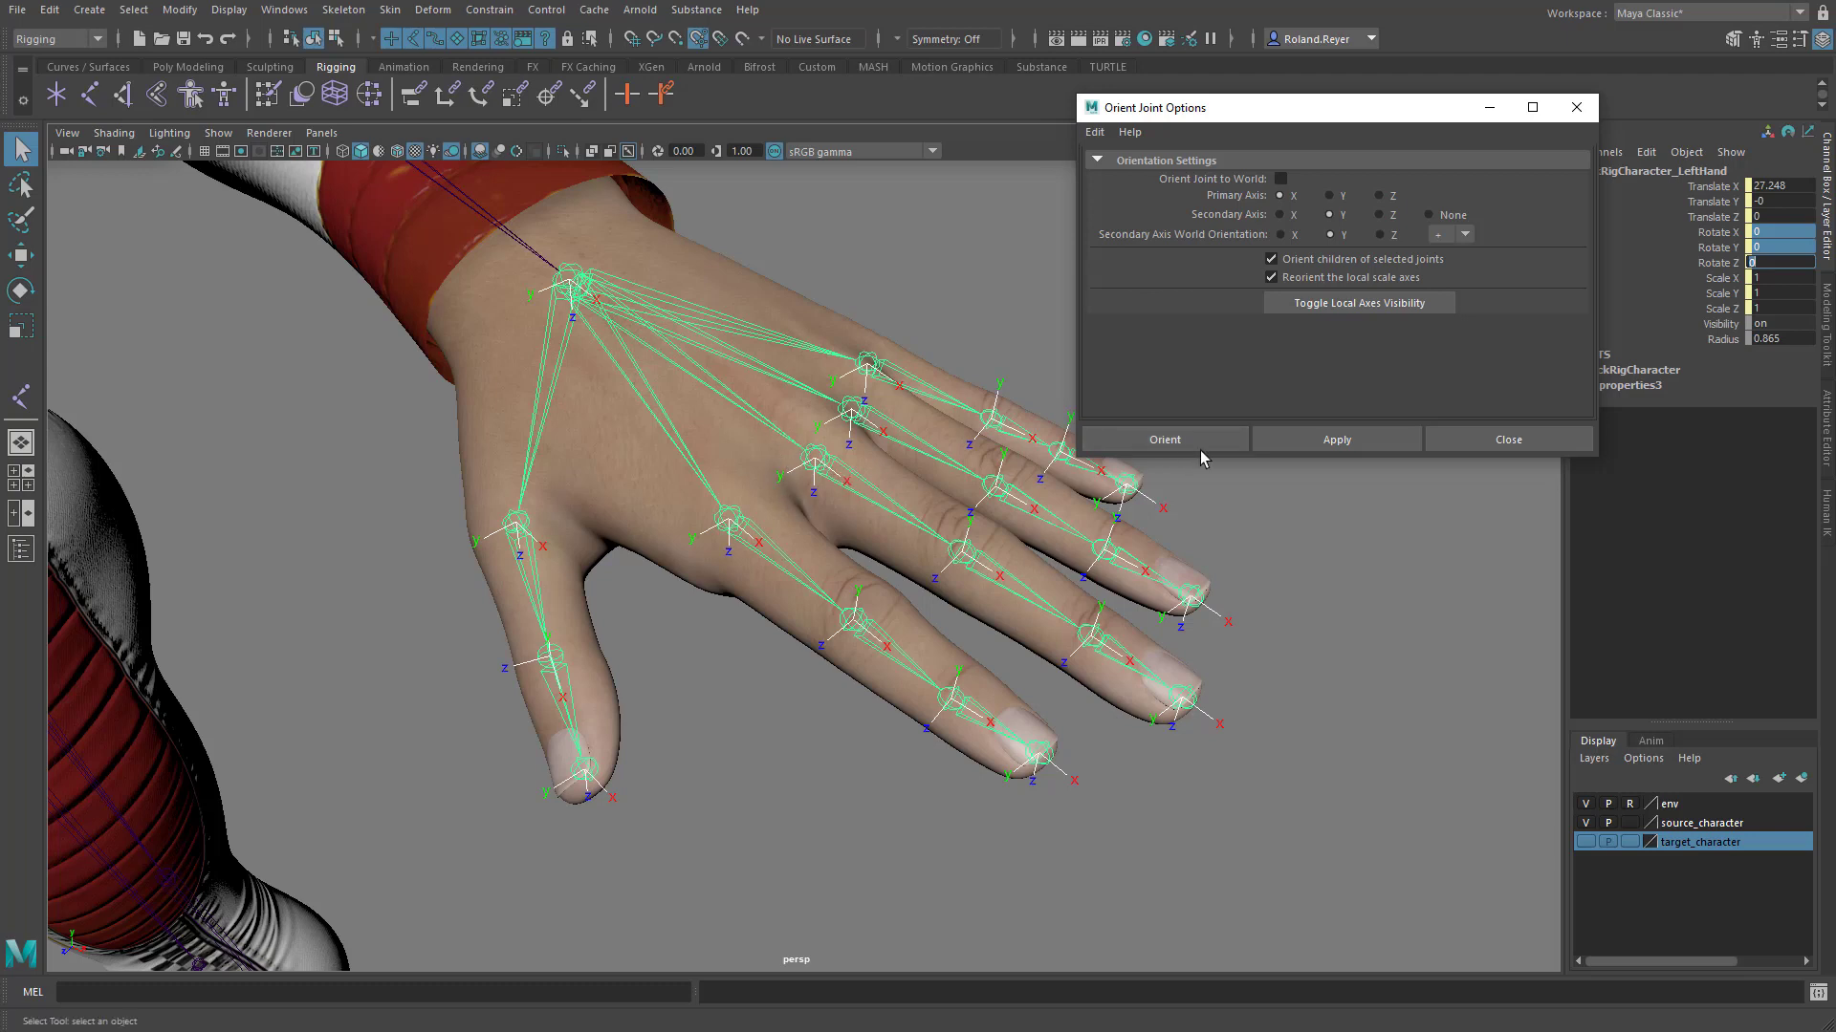
left_click(1164, 439)
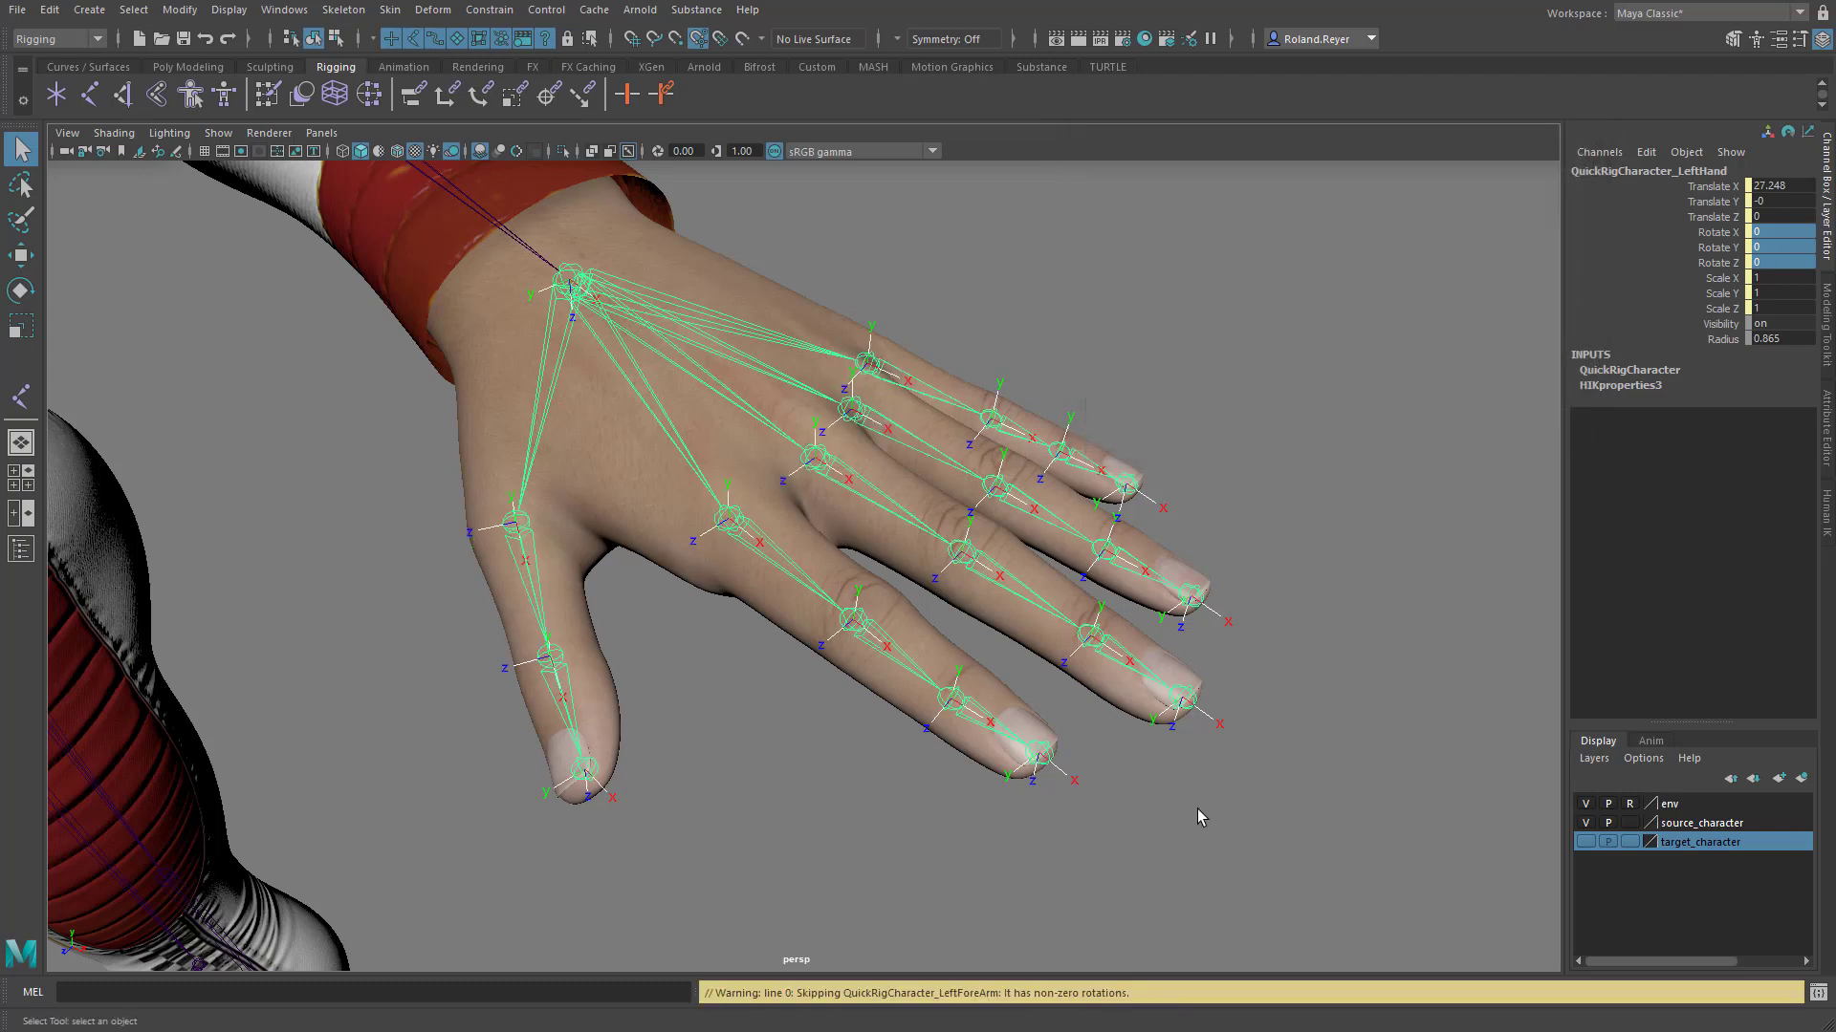
With the left hand joint selected, switch to component selection and make local rotation axes selectable.
left_click_drag(818, 782, 780, 605, "alt")
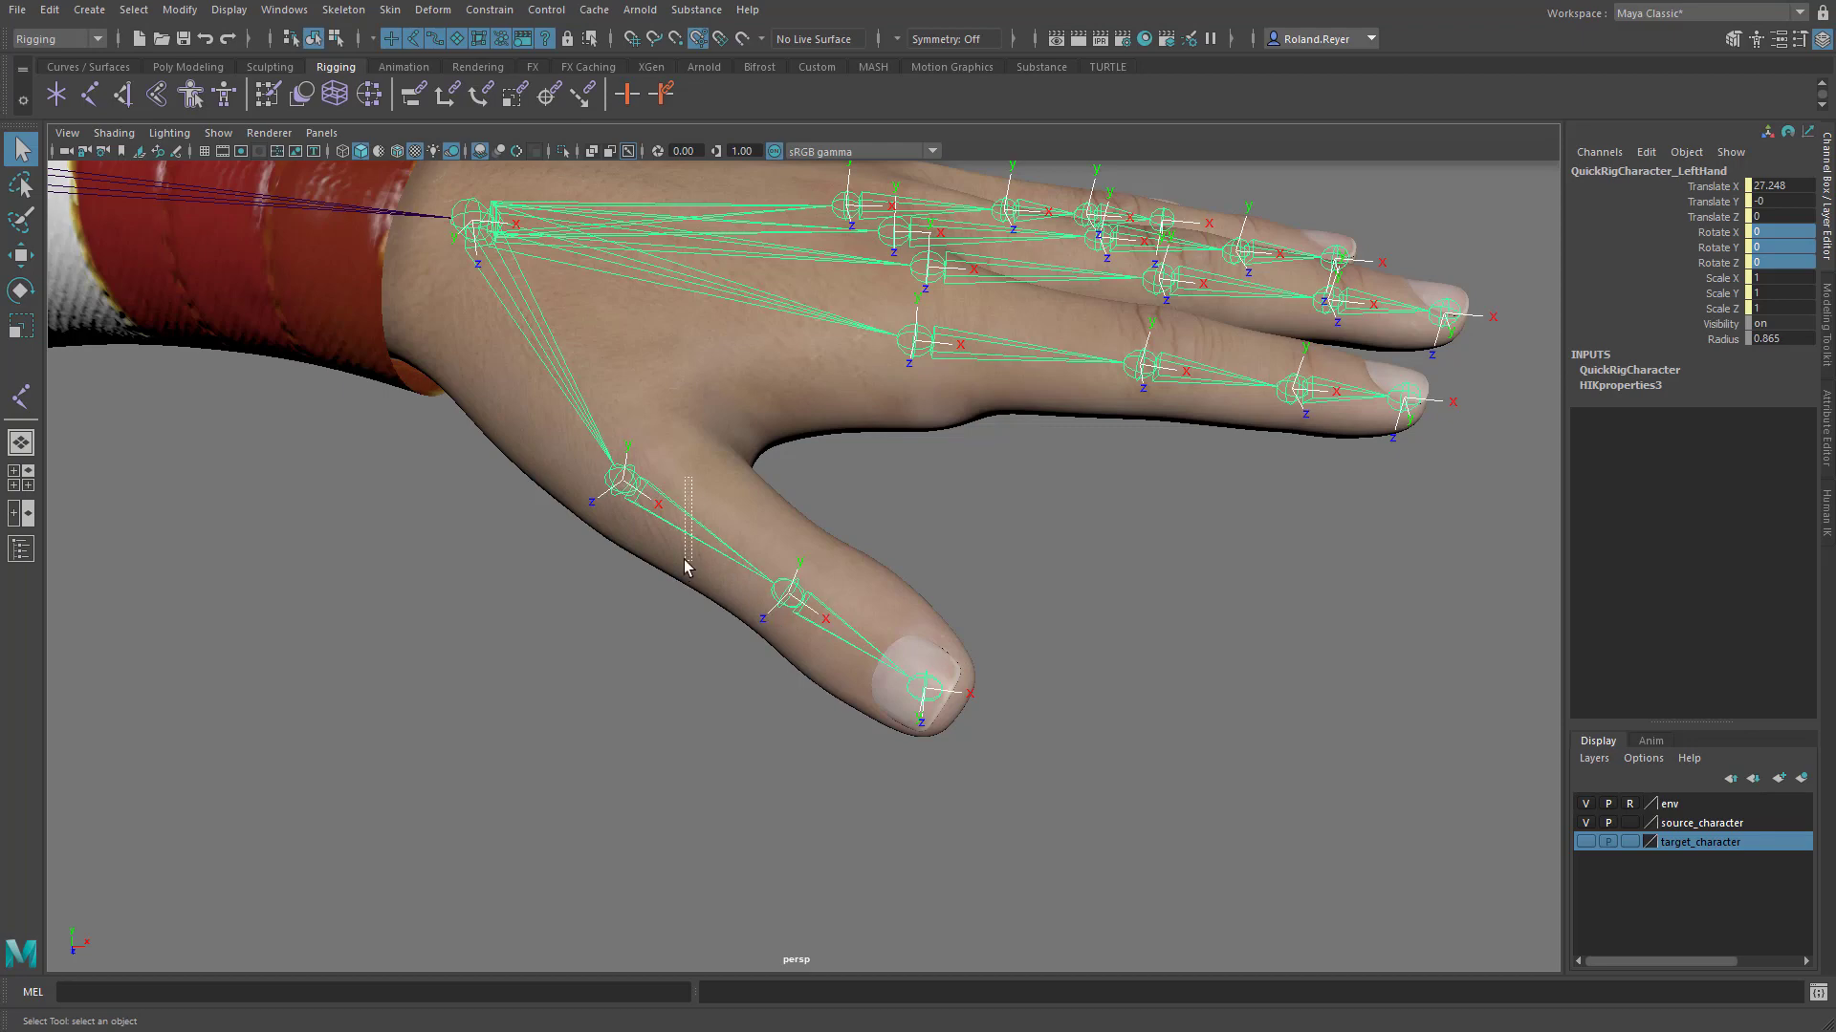
left_click_drag(685, 566, 690, 765)
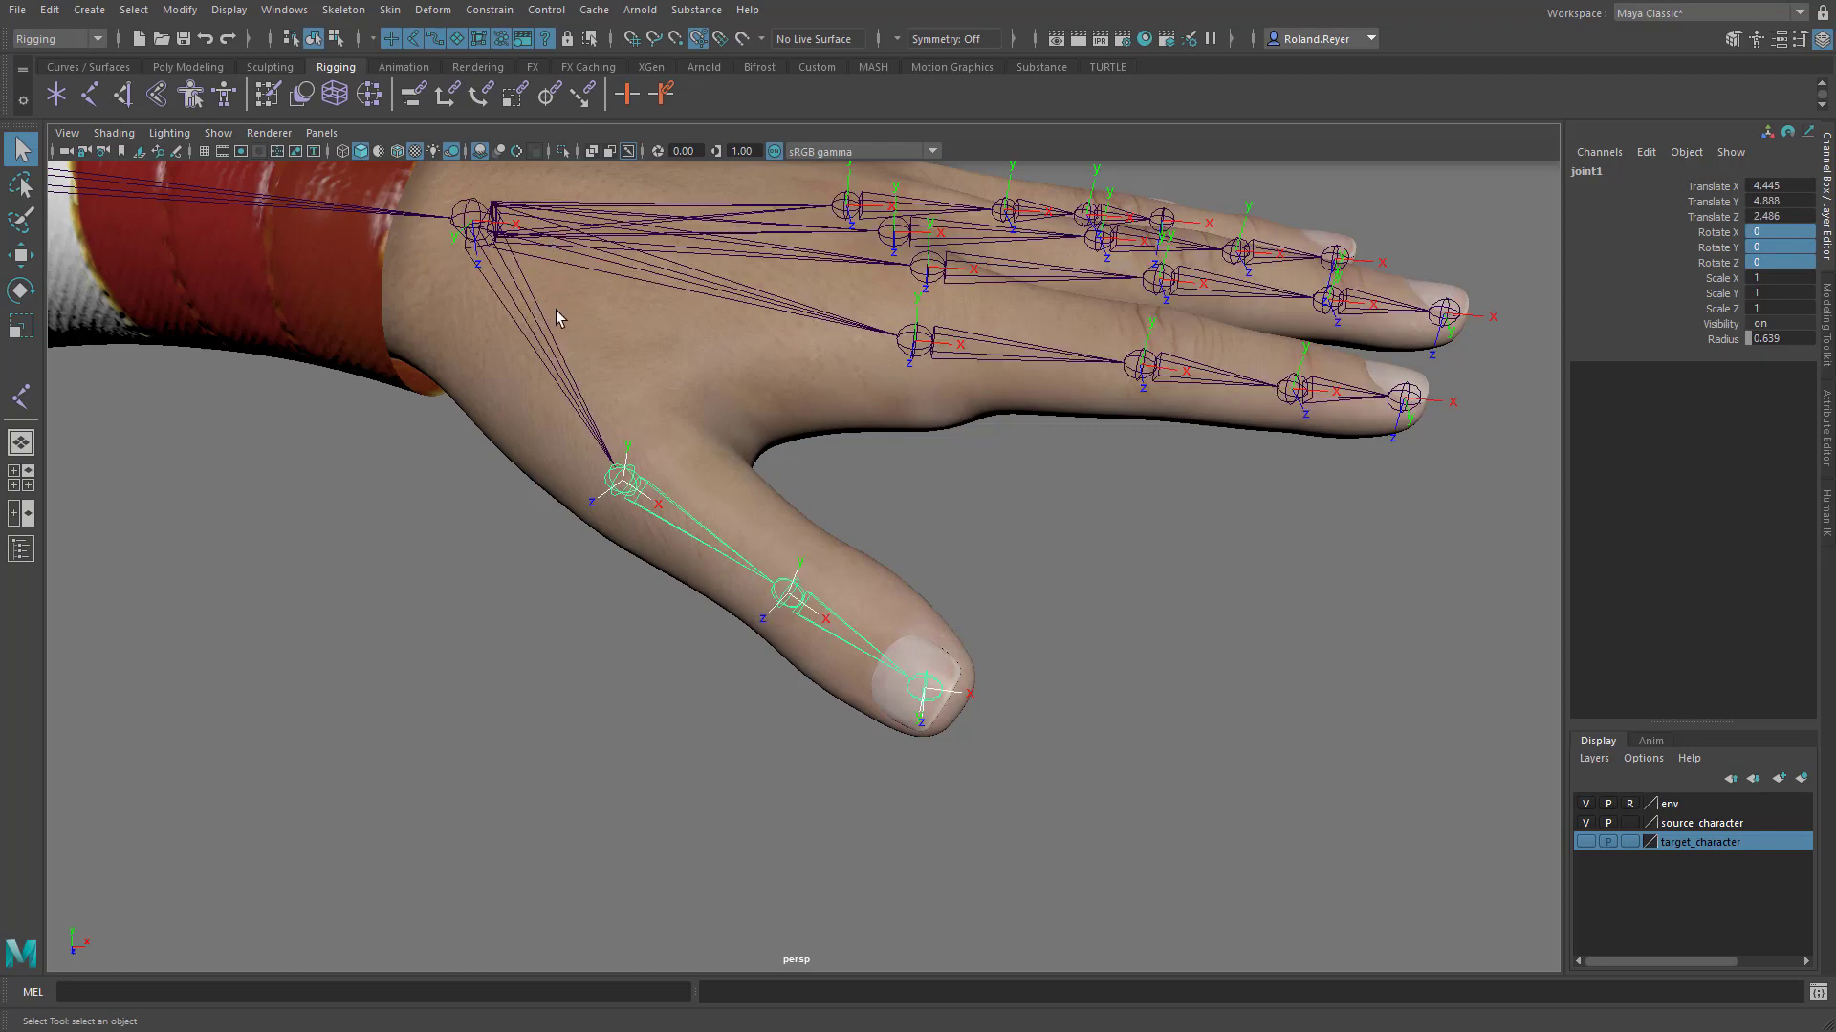
left_click(588, 432)
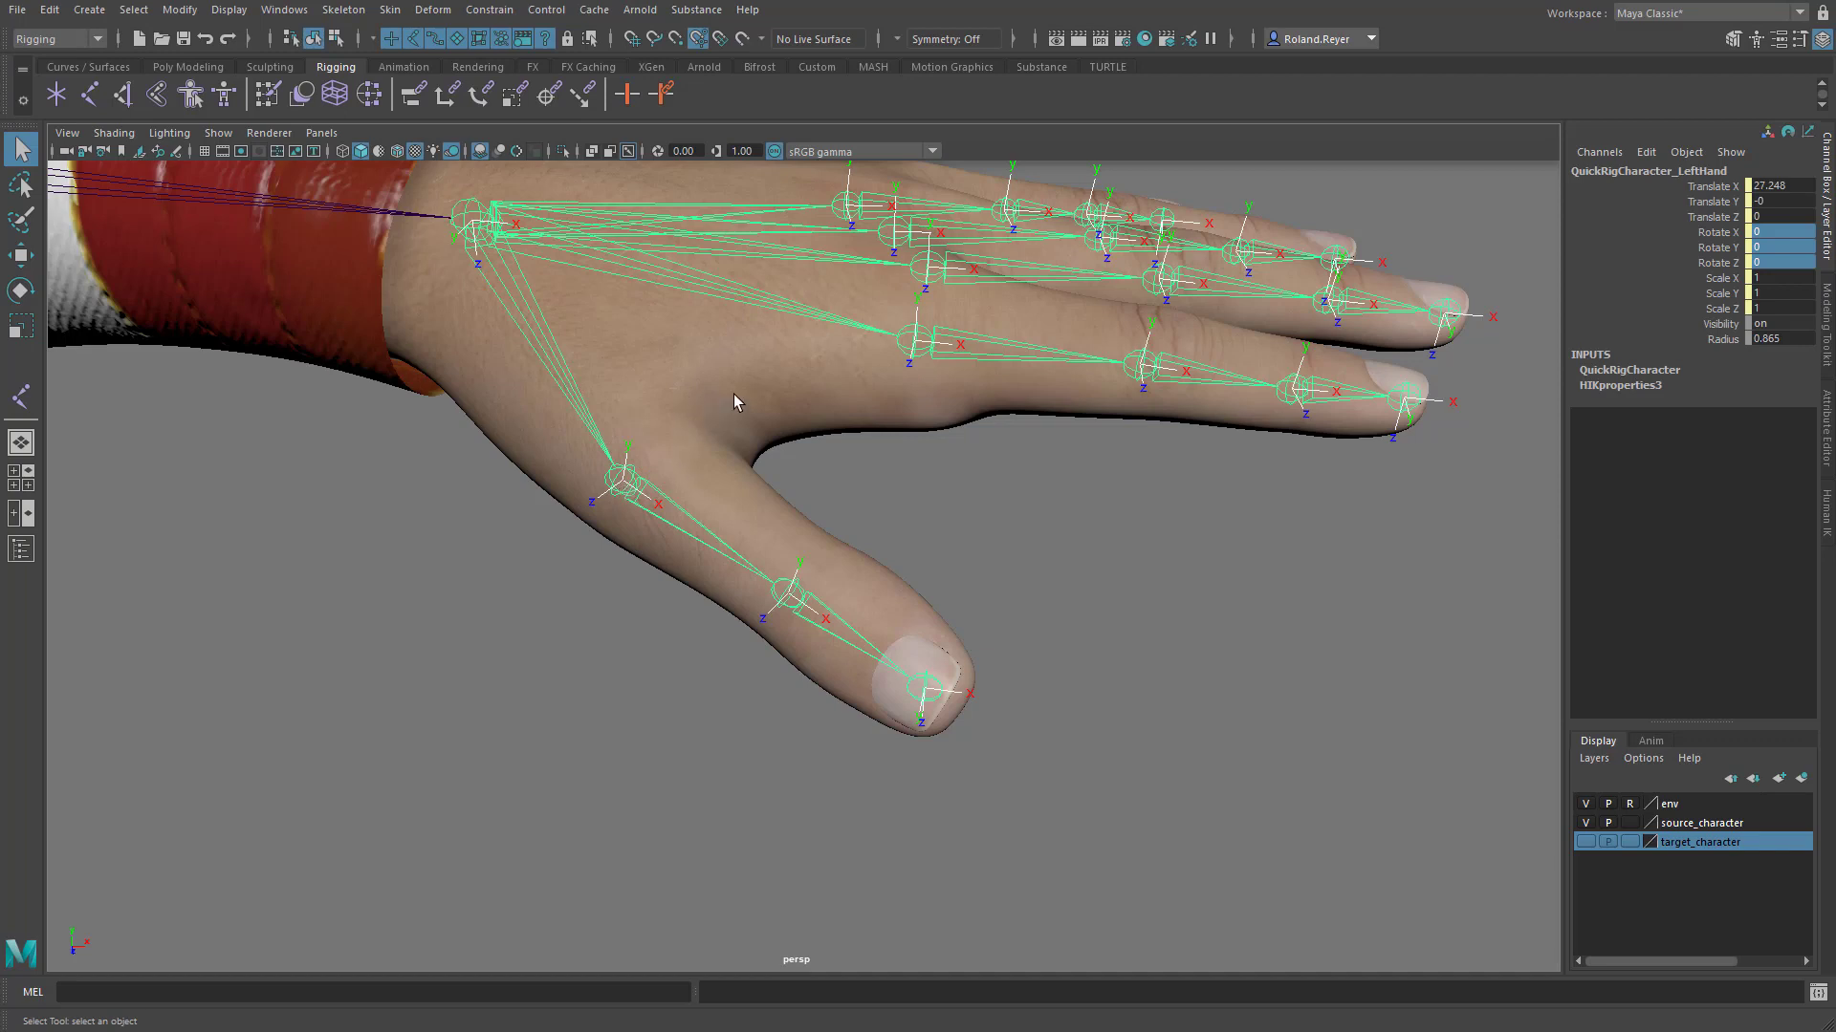
left_click(337, 38)
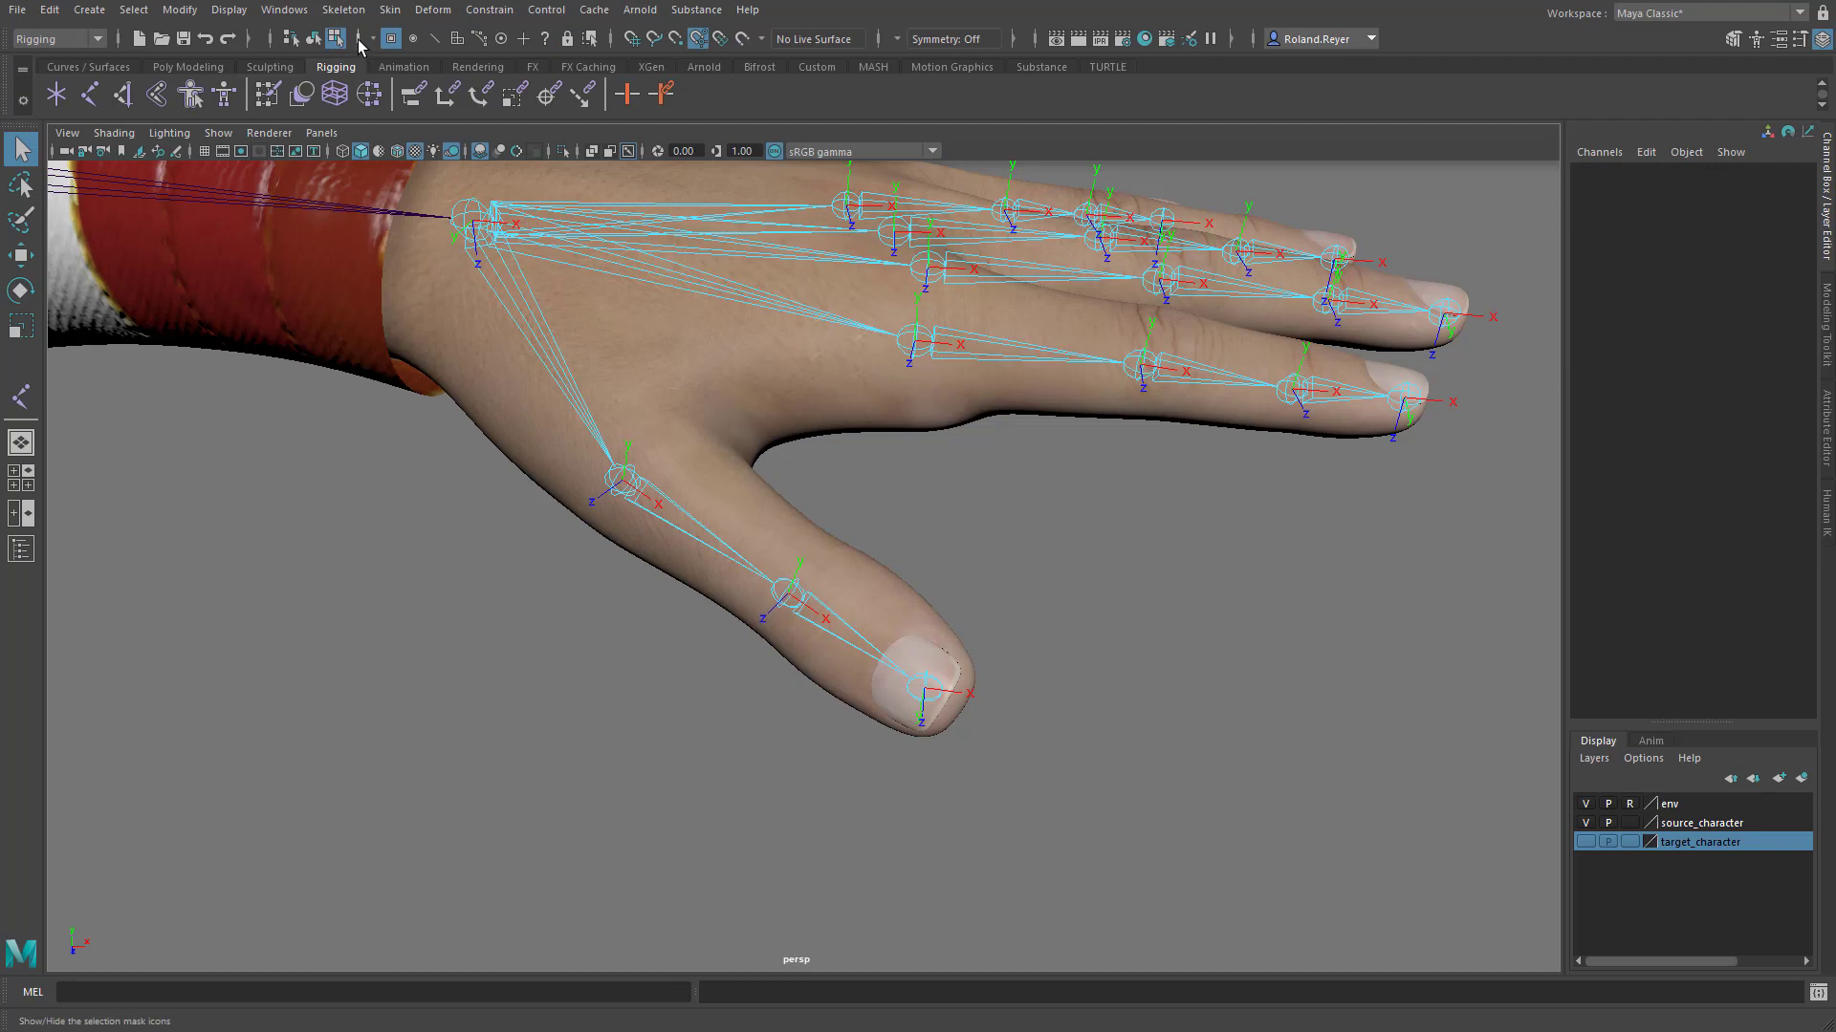
left_click(359, 42)
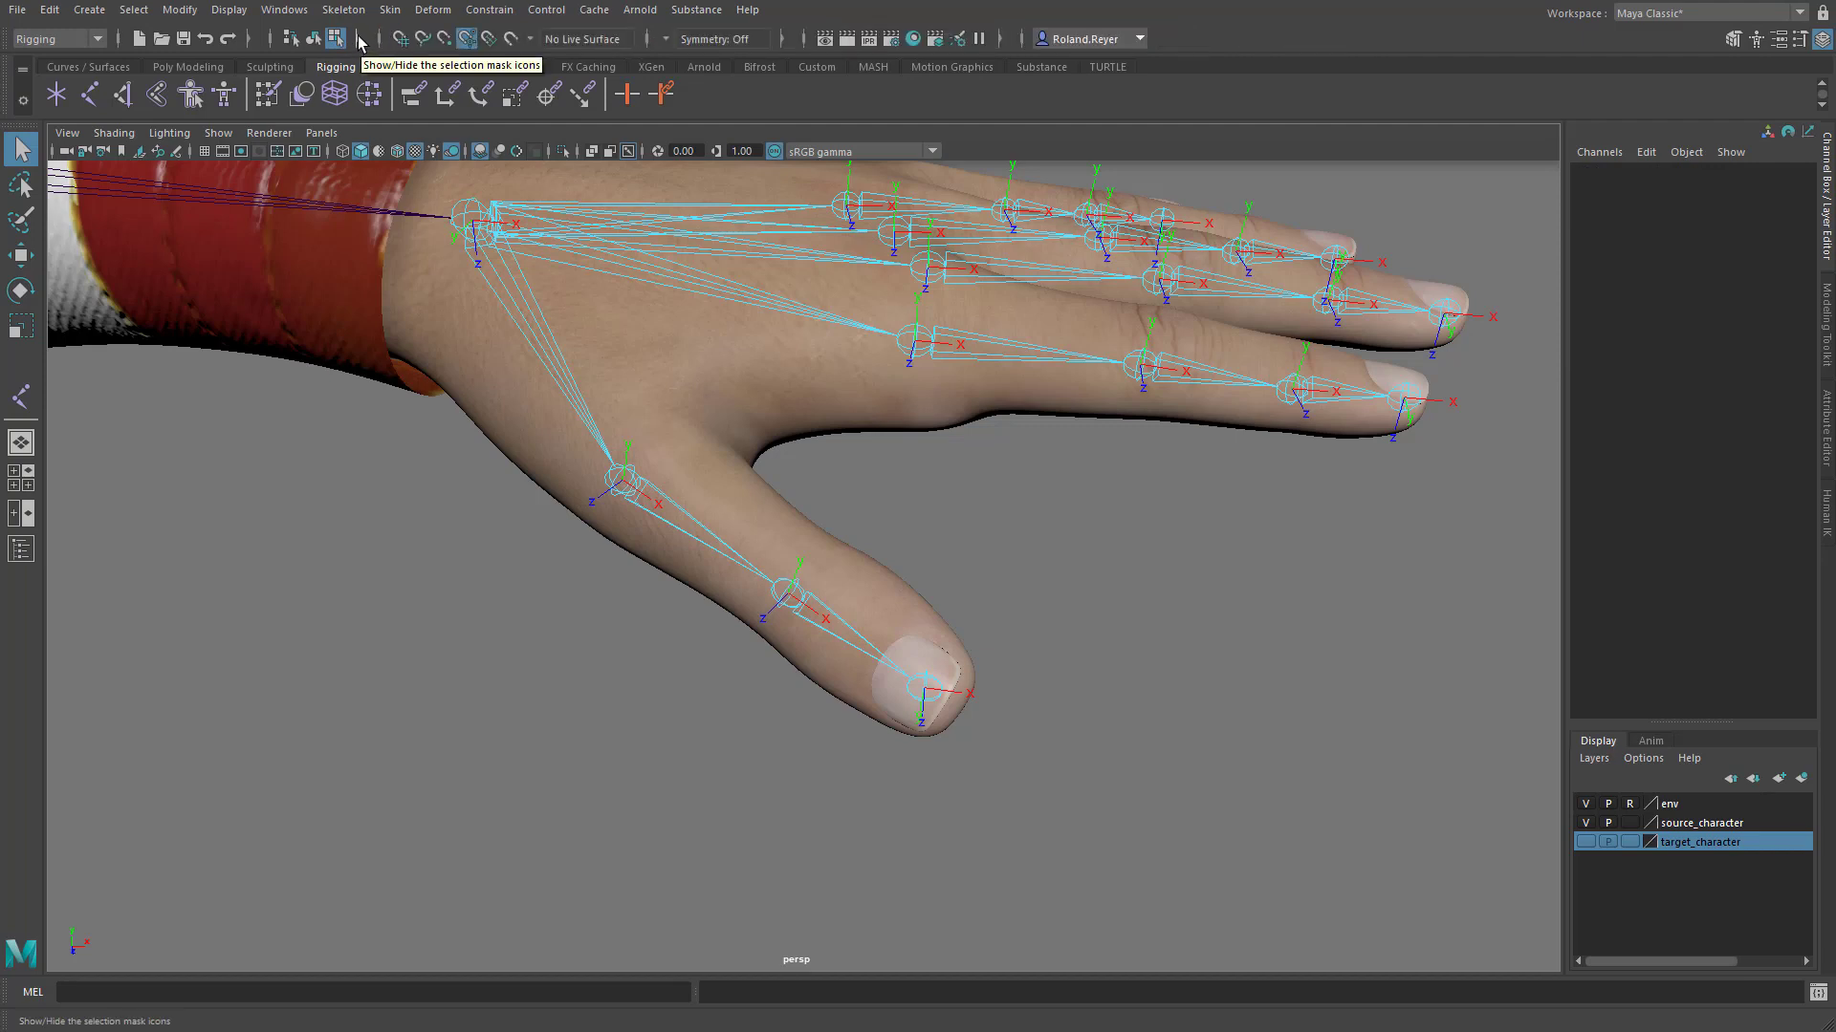
left_click(360, 42)
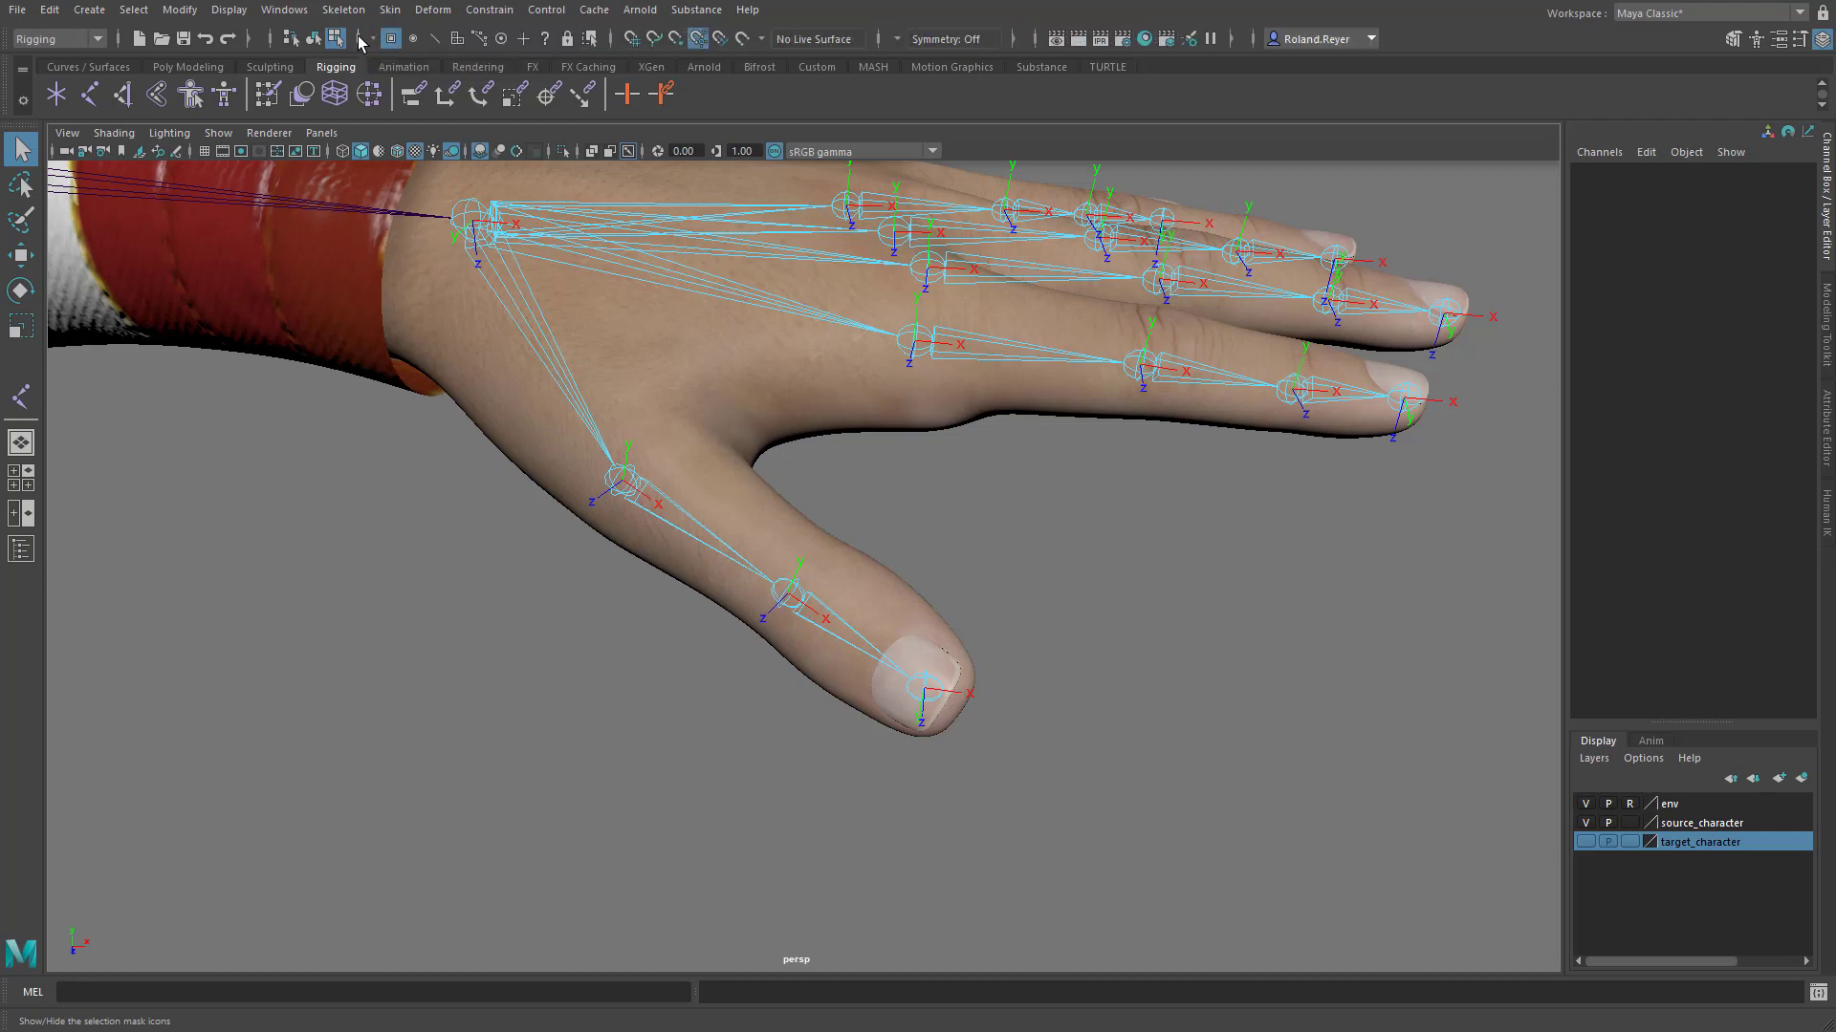
right_click(551, 39)
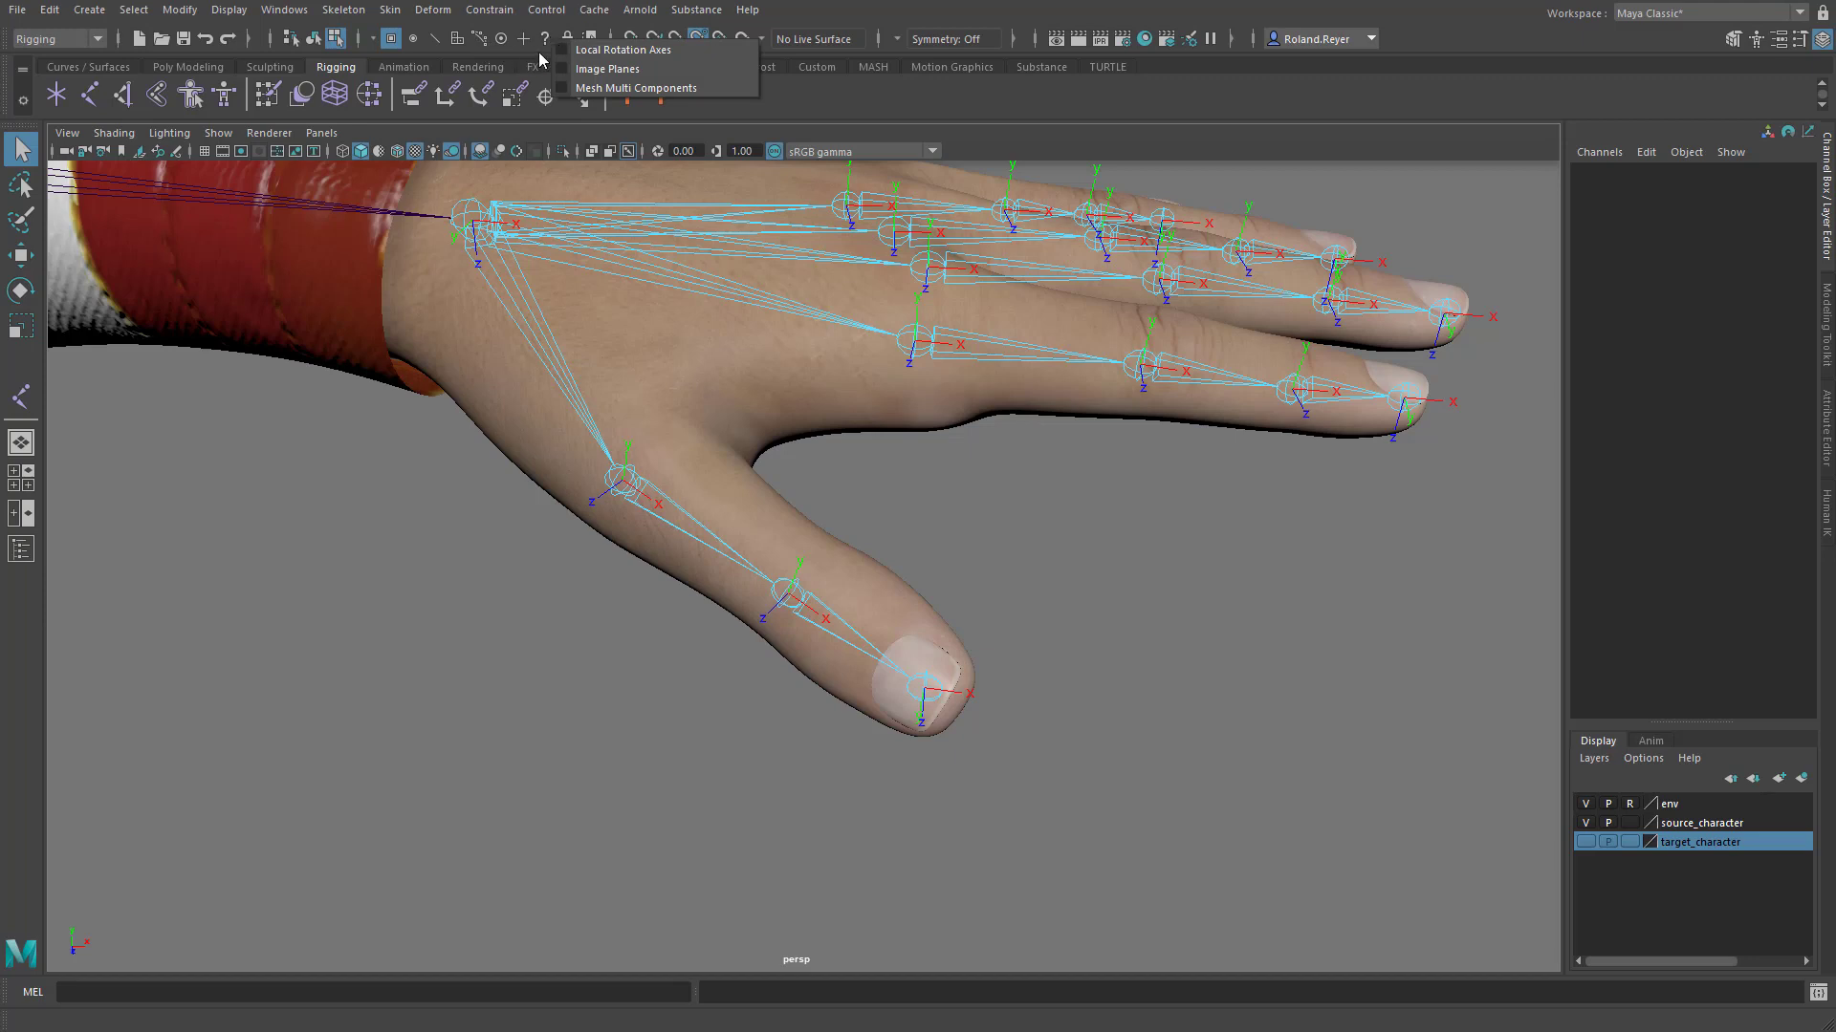
left_click(673, 61)
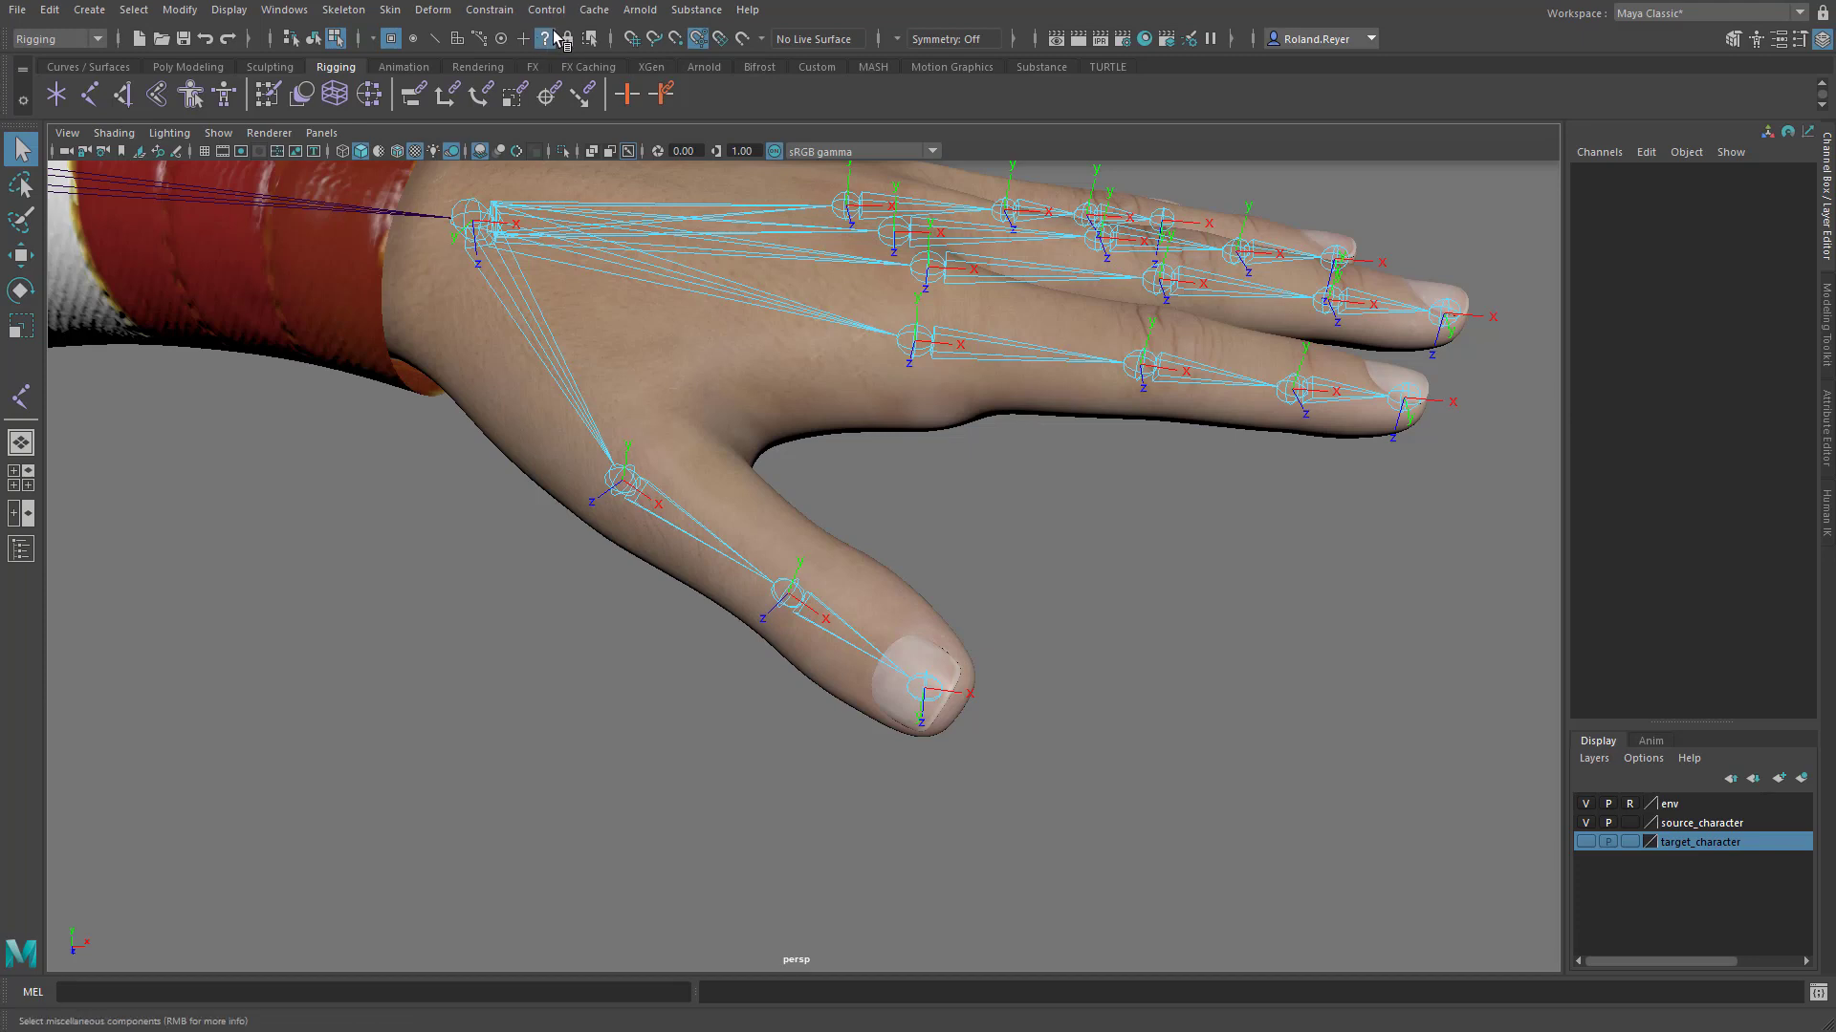
Rotate the local rotation axes of the thumb's base and middle joints to match the thumb's bending direction, and return to object selection.
left_click(592, 507)
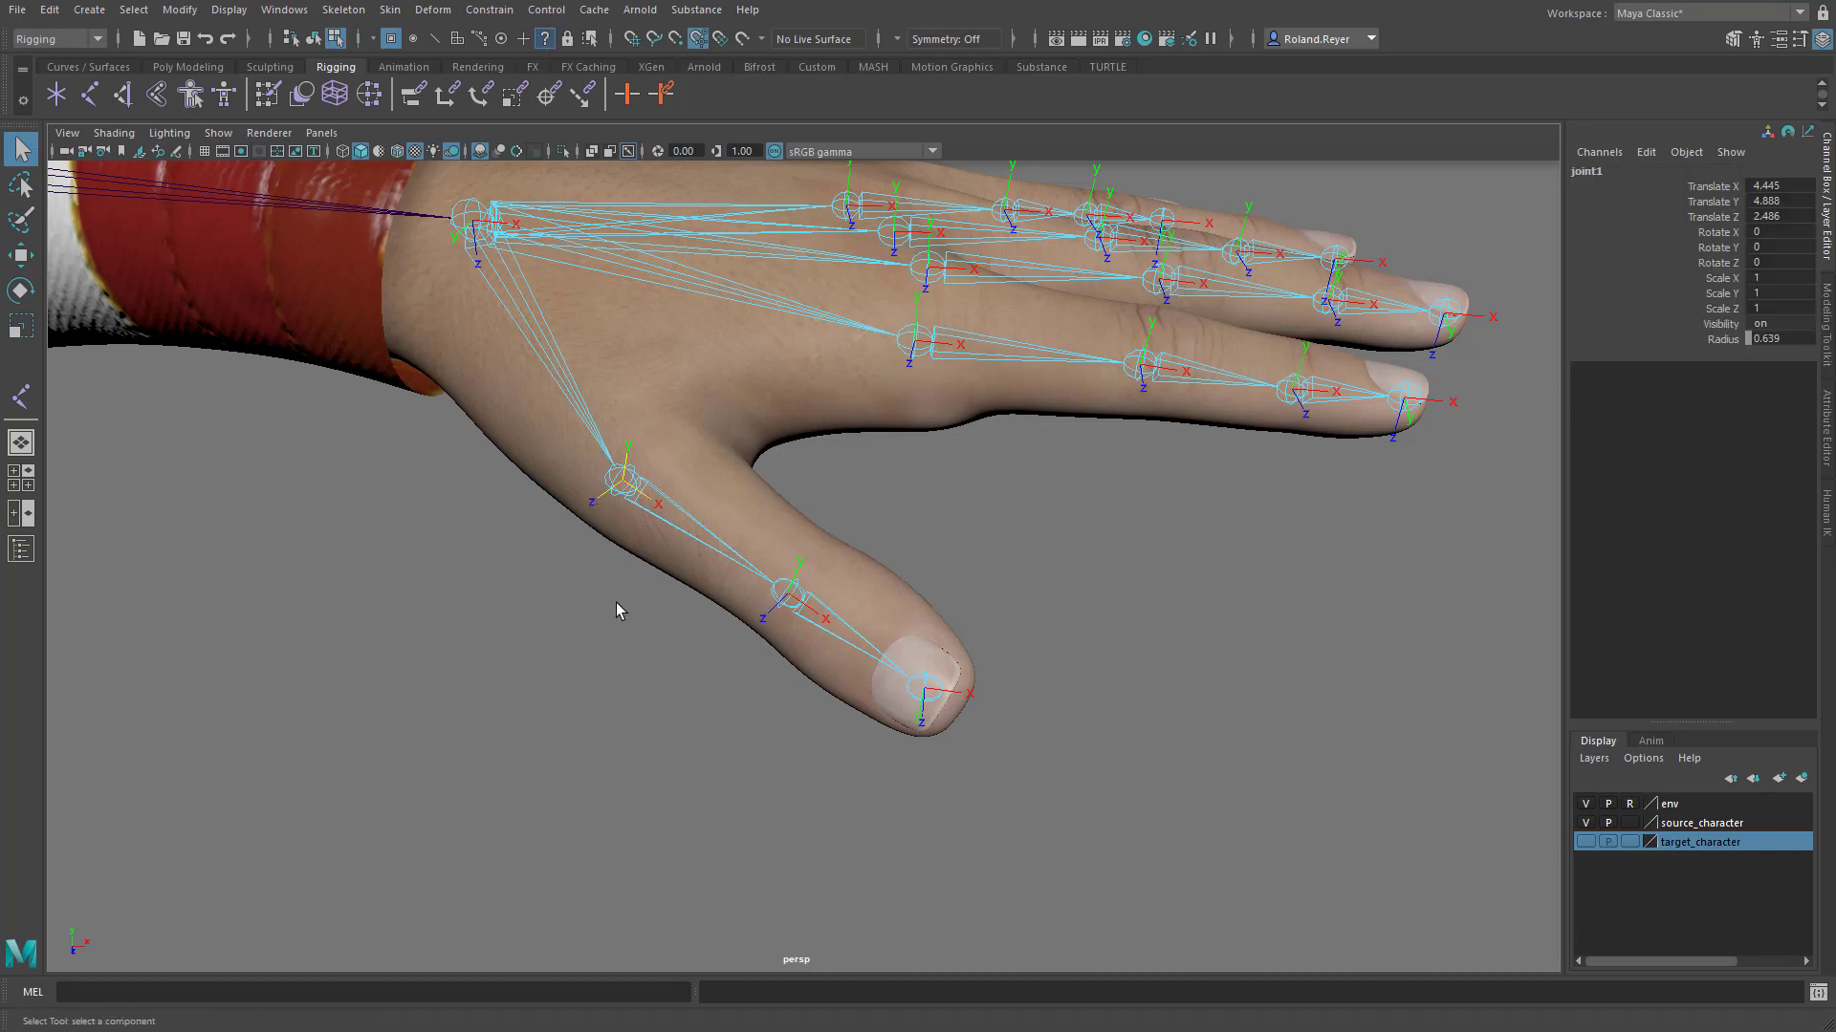
key("e")
mouse_move(615, 615)
left_mouse_down("alt")
mouse_move(615, 685)
mouse_move(541, 462)
mouse_move(558, 606)
mouse_move(668, 702)
left_mouse_up("alt")
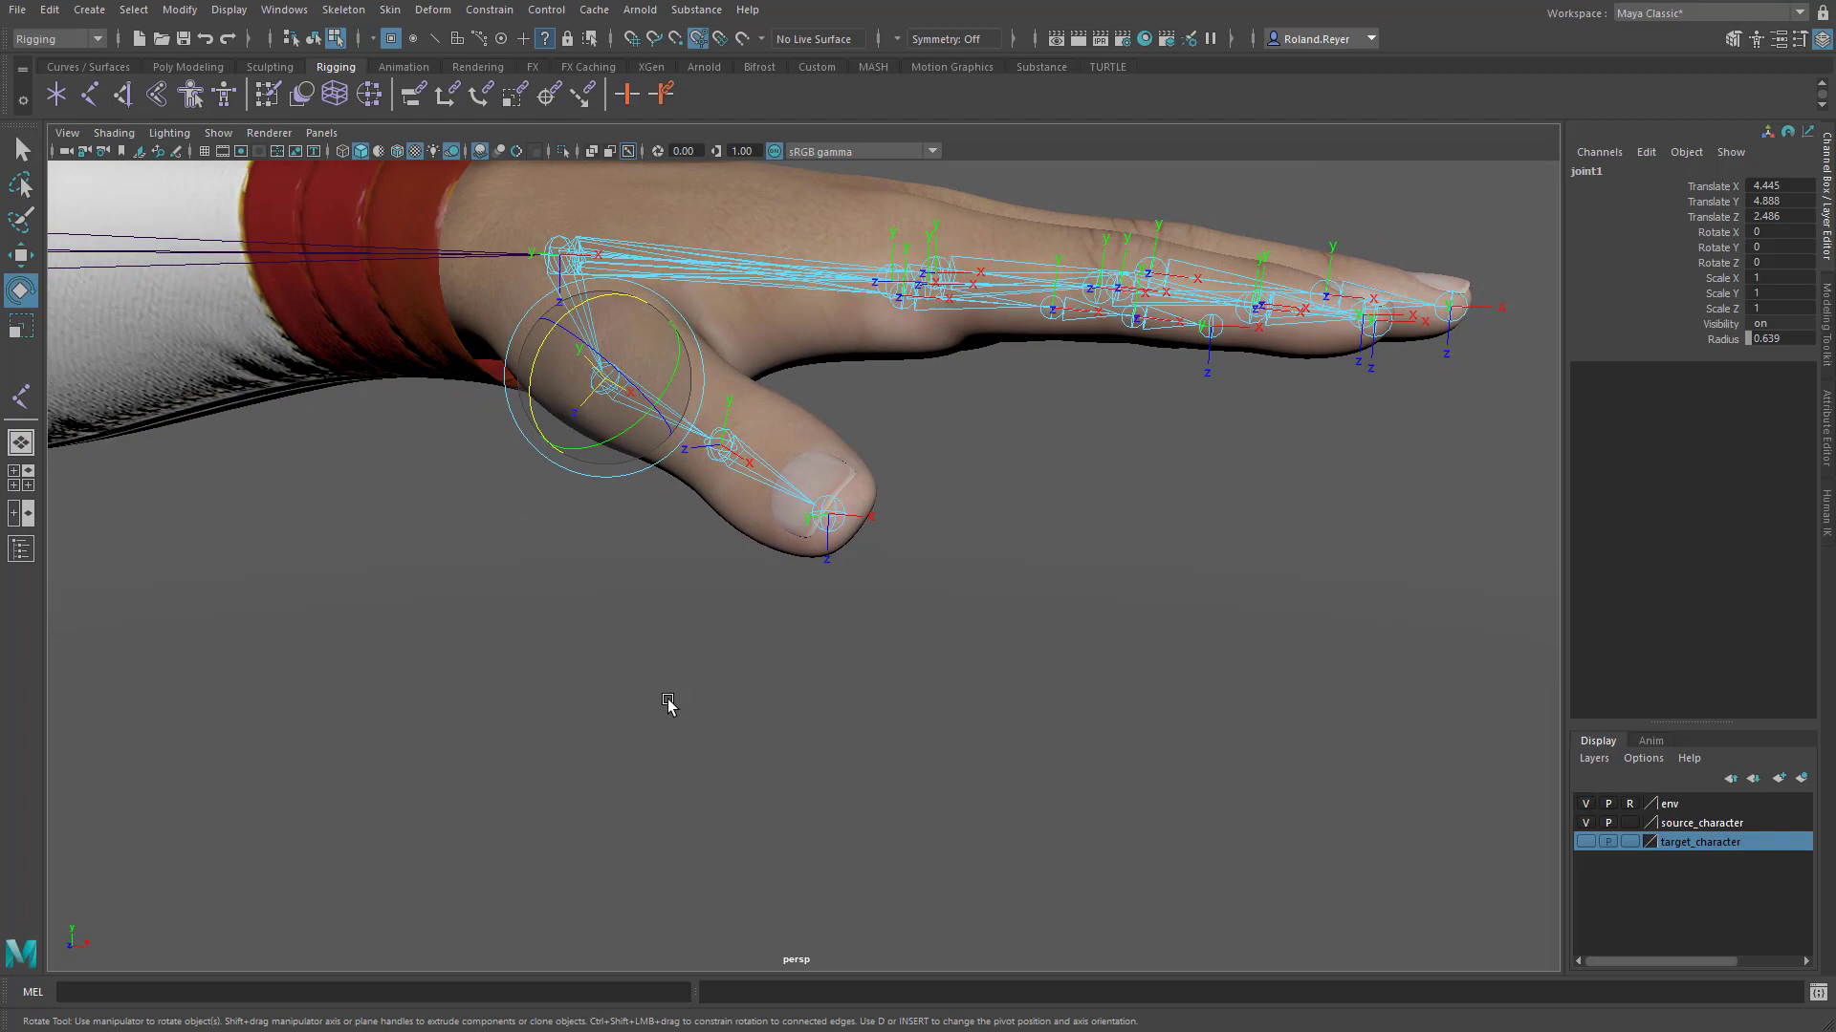
middle_click_drag(643, 709, 660, 727)
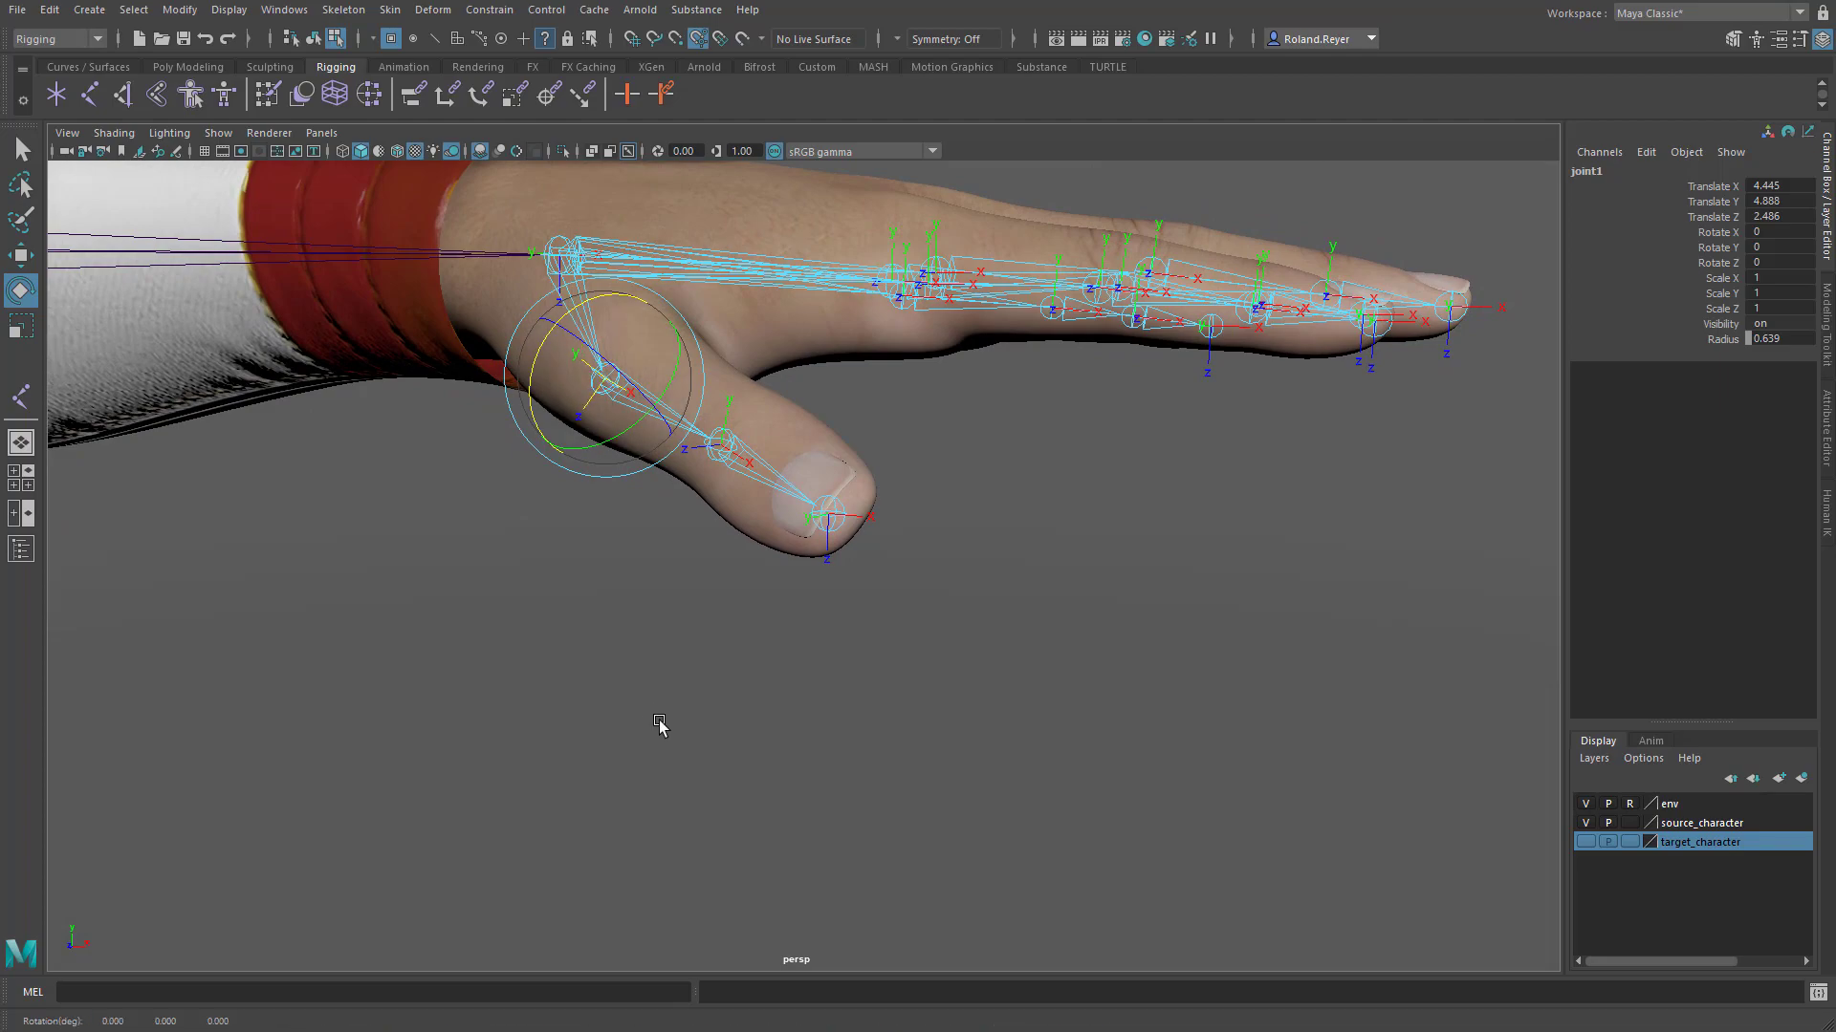
left_click_drag(593, 680, 650, 690, "alt")
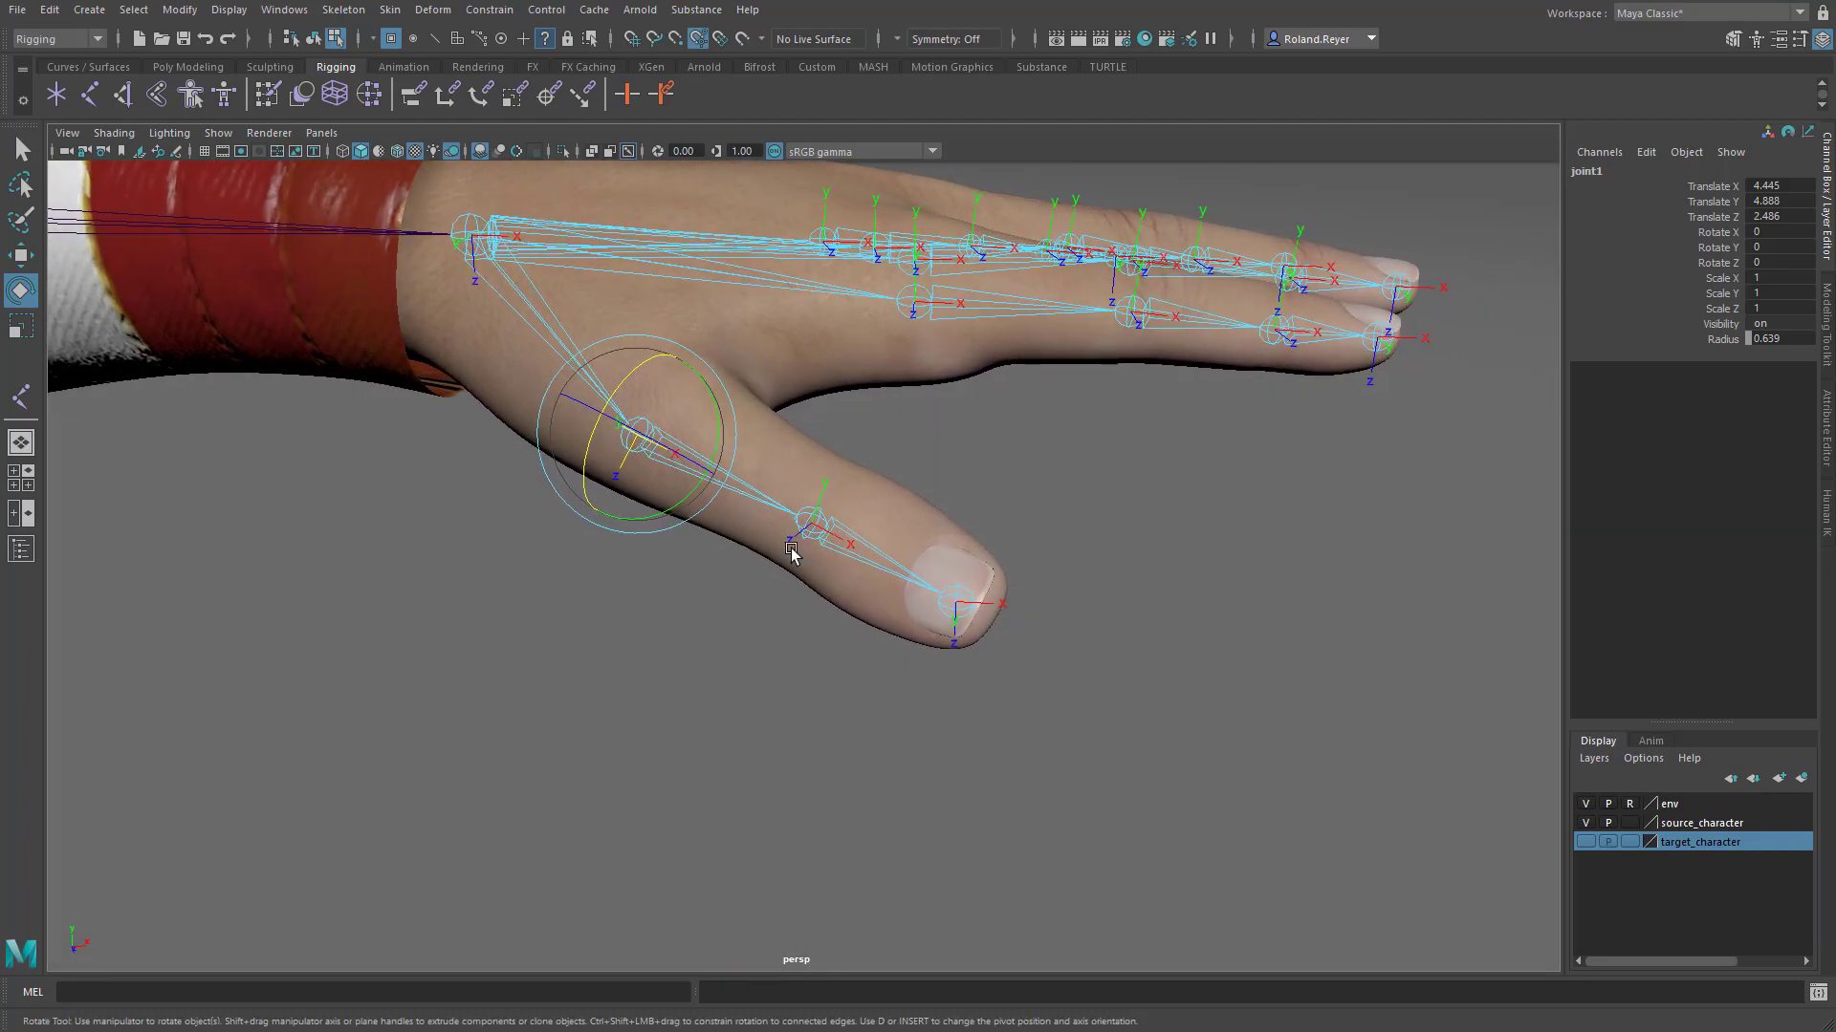
left_click(820, 497)
left_click_drag(820, 497, 545, 708, "alt")
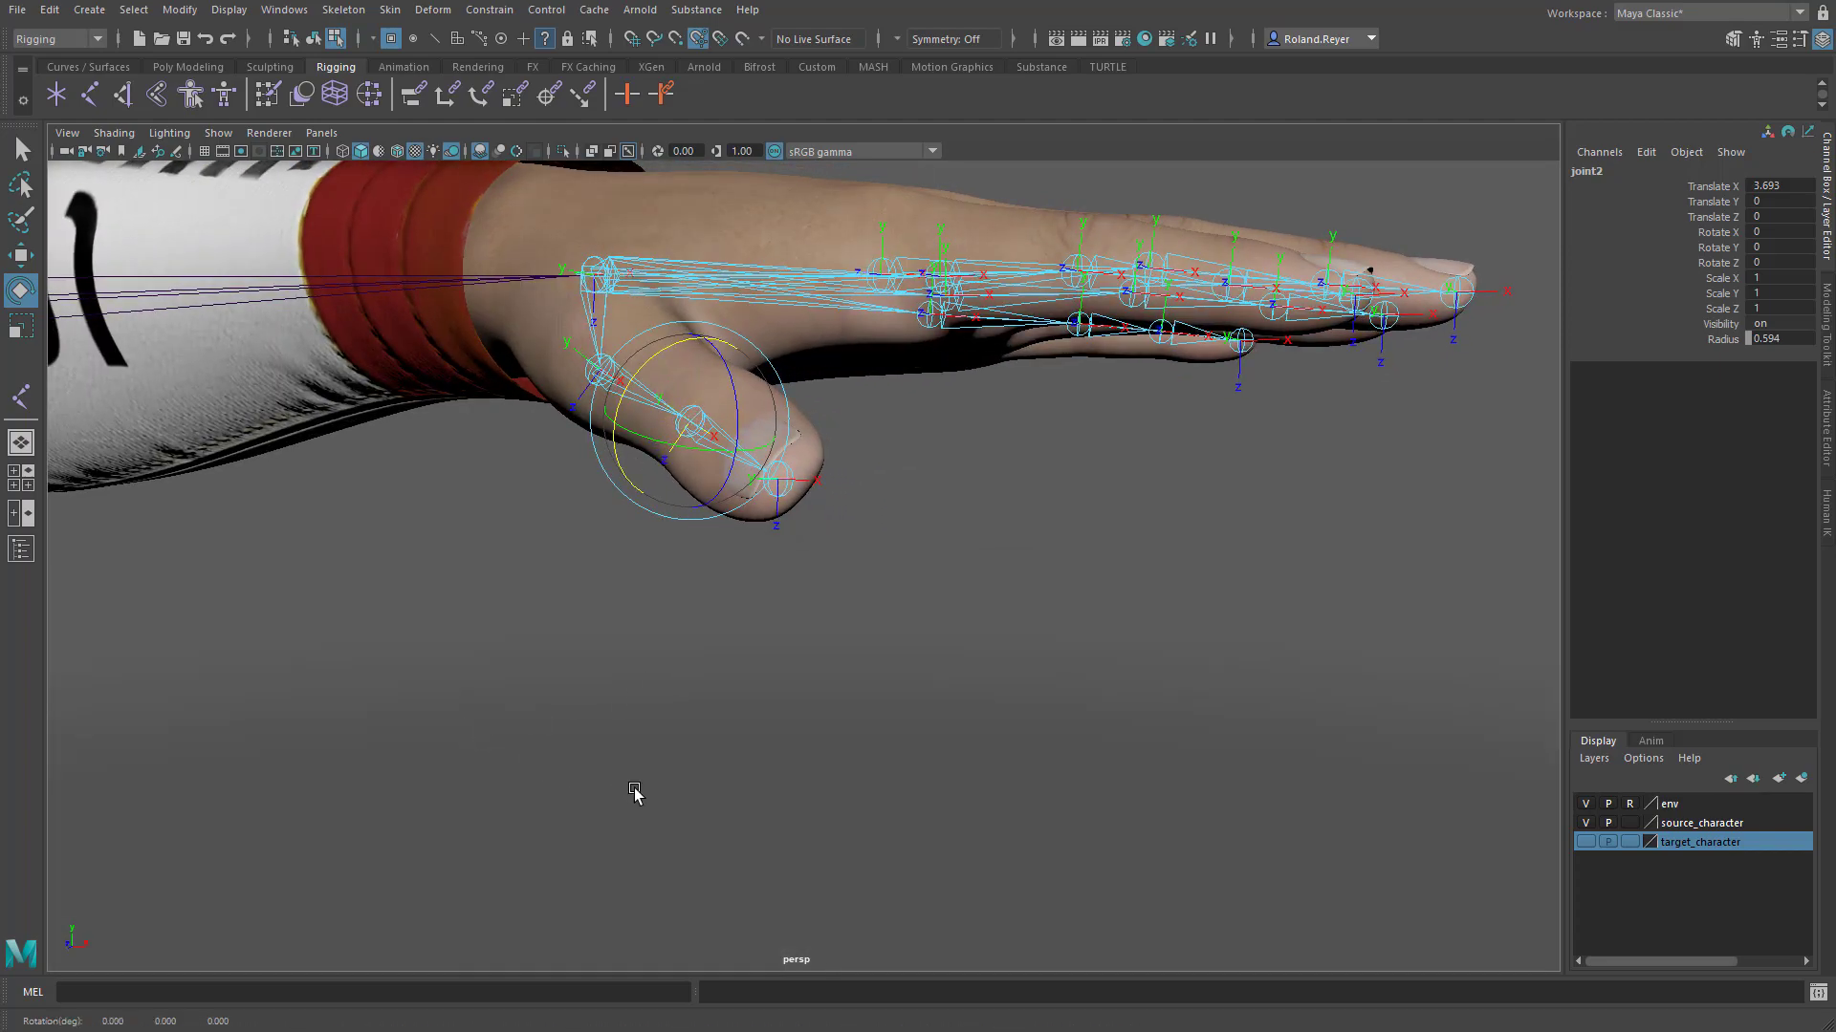
left_click_drag(632, 791, 1249, 284, "alt")
left_click_drag(1074, 626, 1100, 602, "alt")
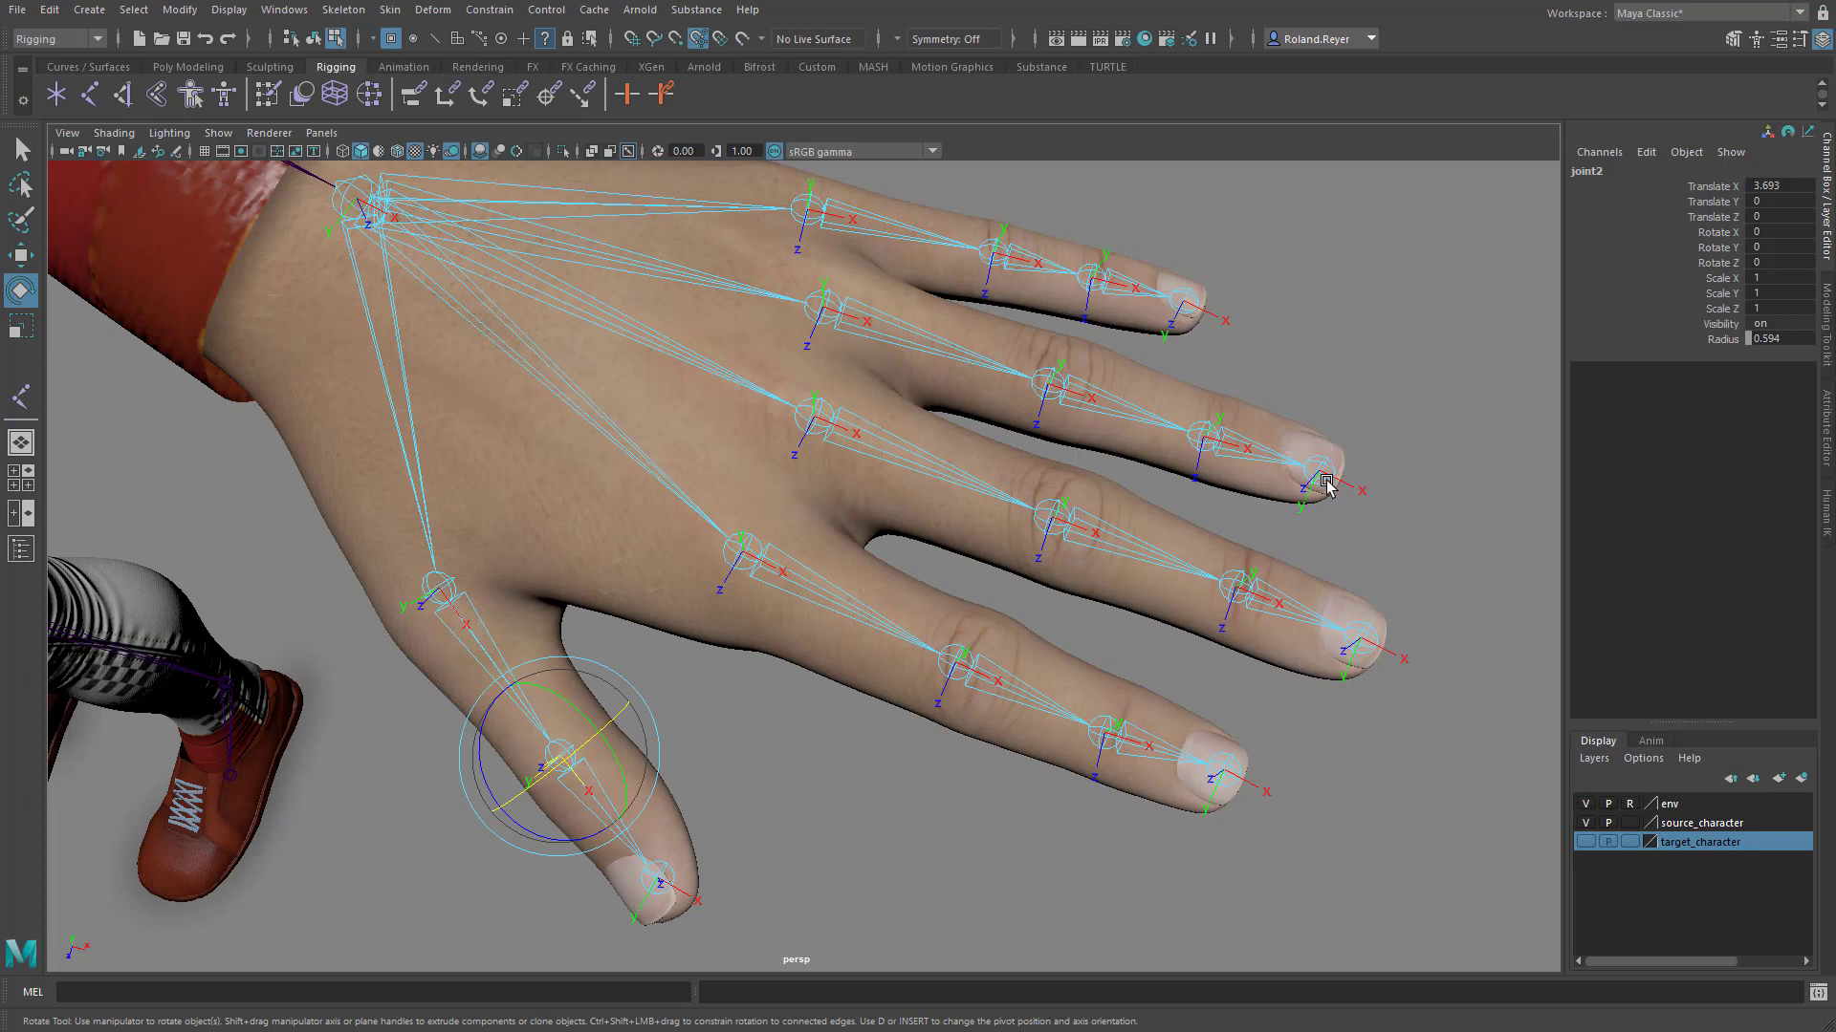
left_click_drag(1016, 812, 881, 738, "alt")
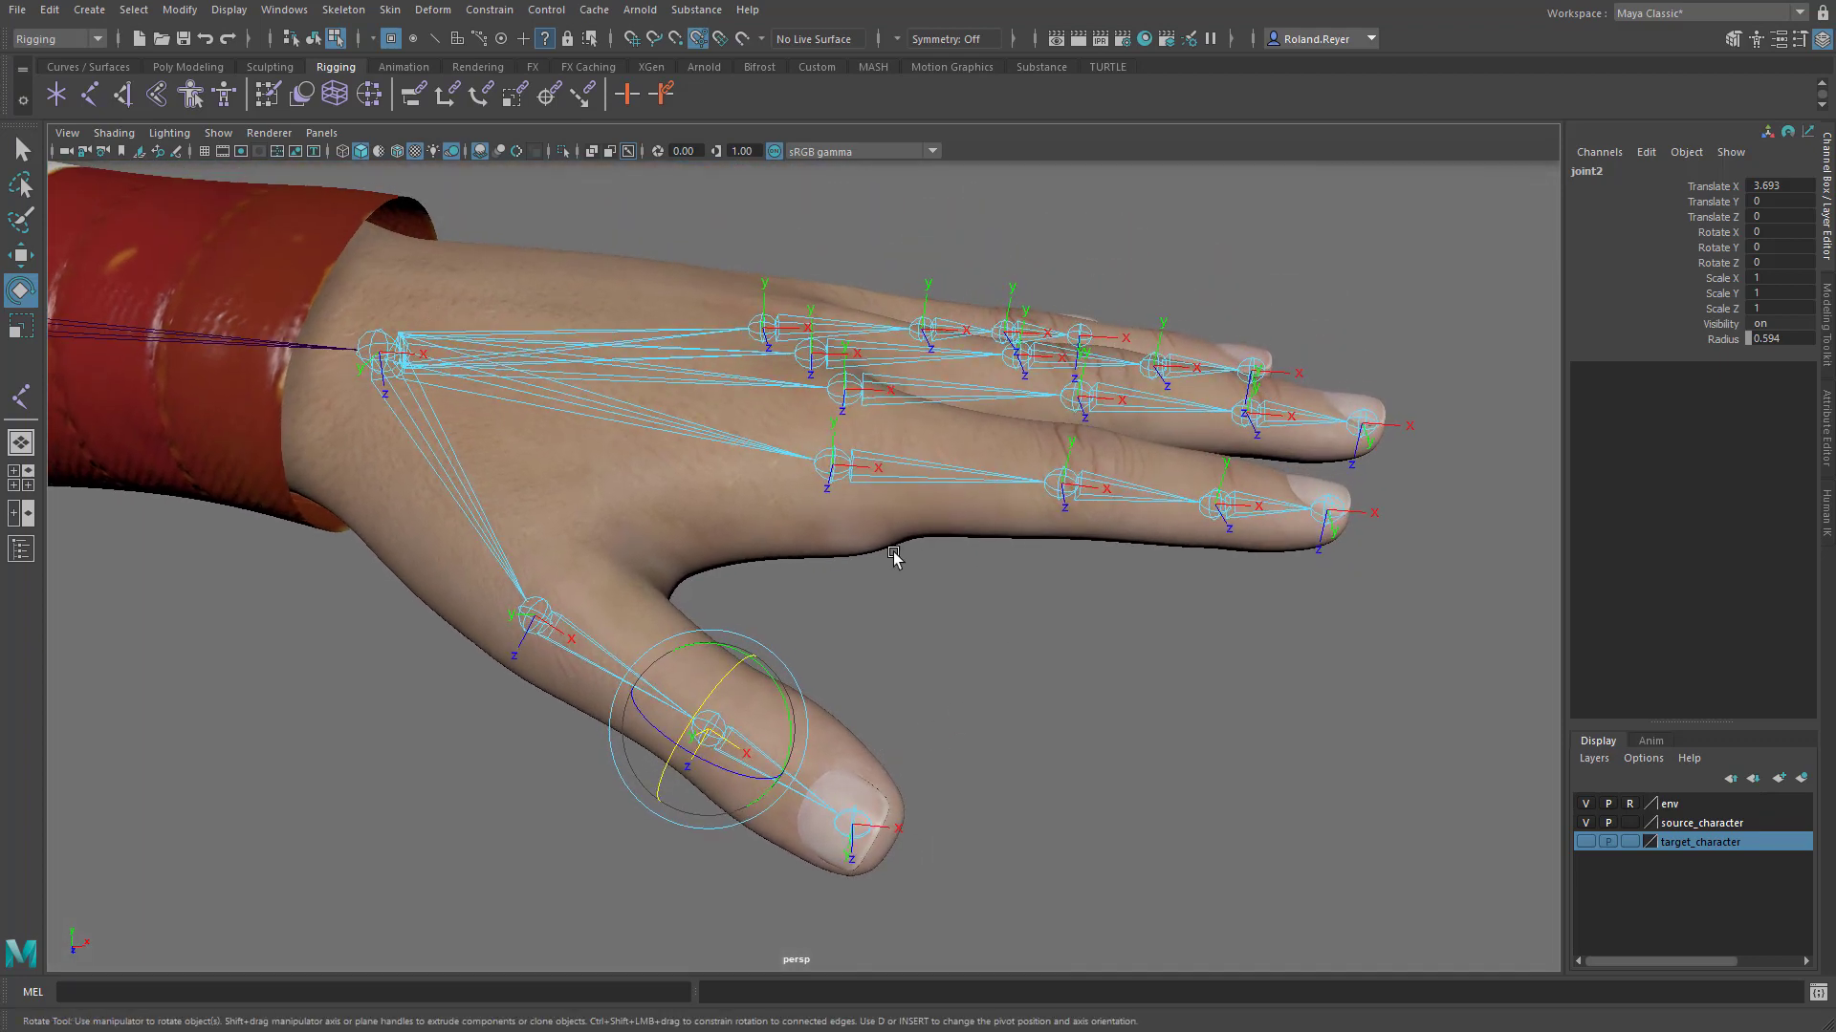
key("F8")
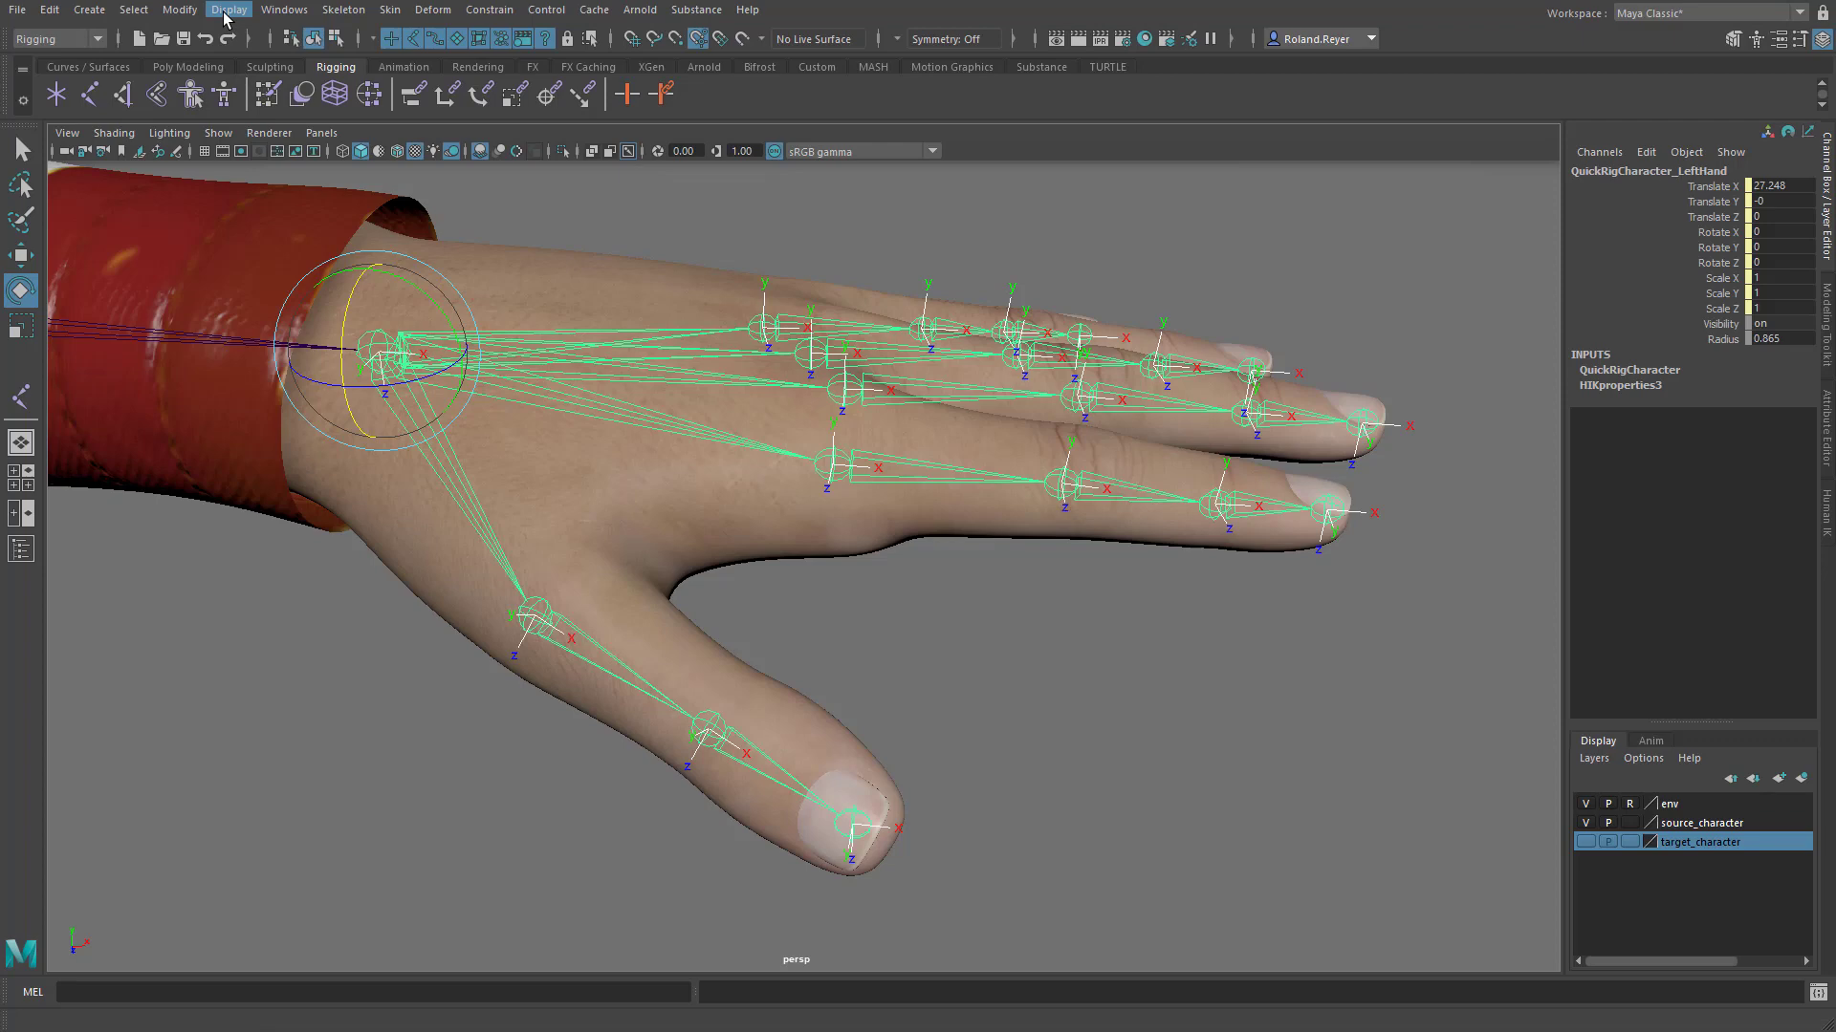
Select the entire left hand joint hierarchy and hide its local rotation axes.
right_click_drag(945, 188, 938, 371)
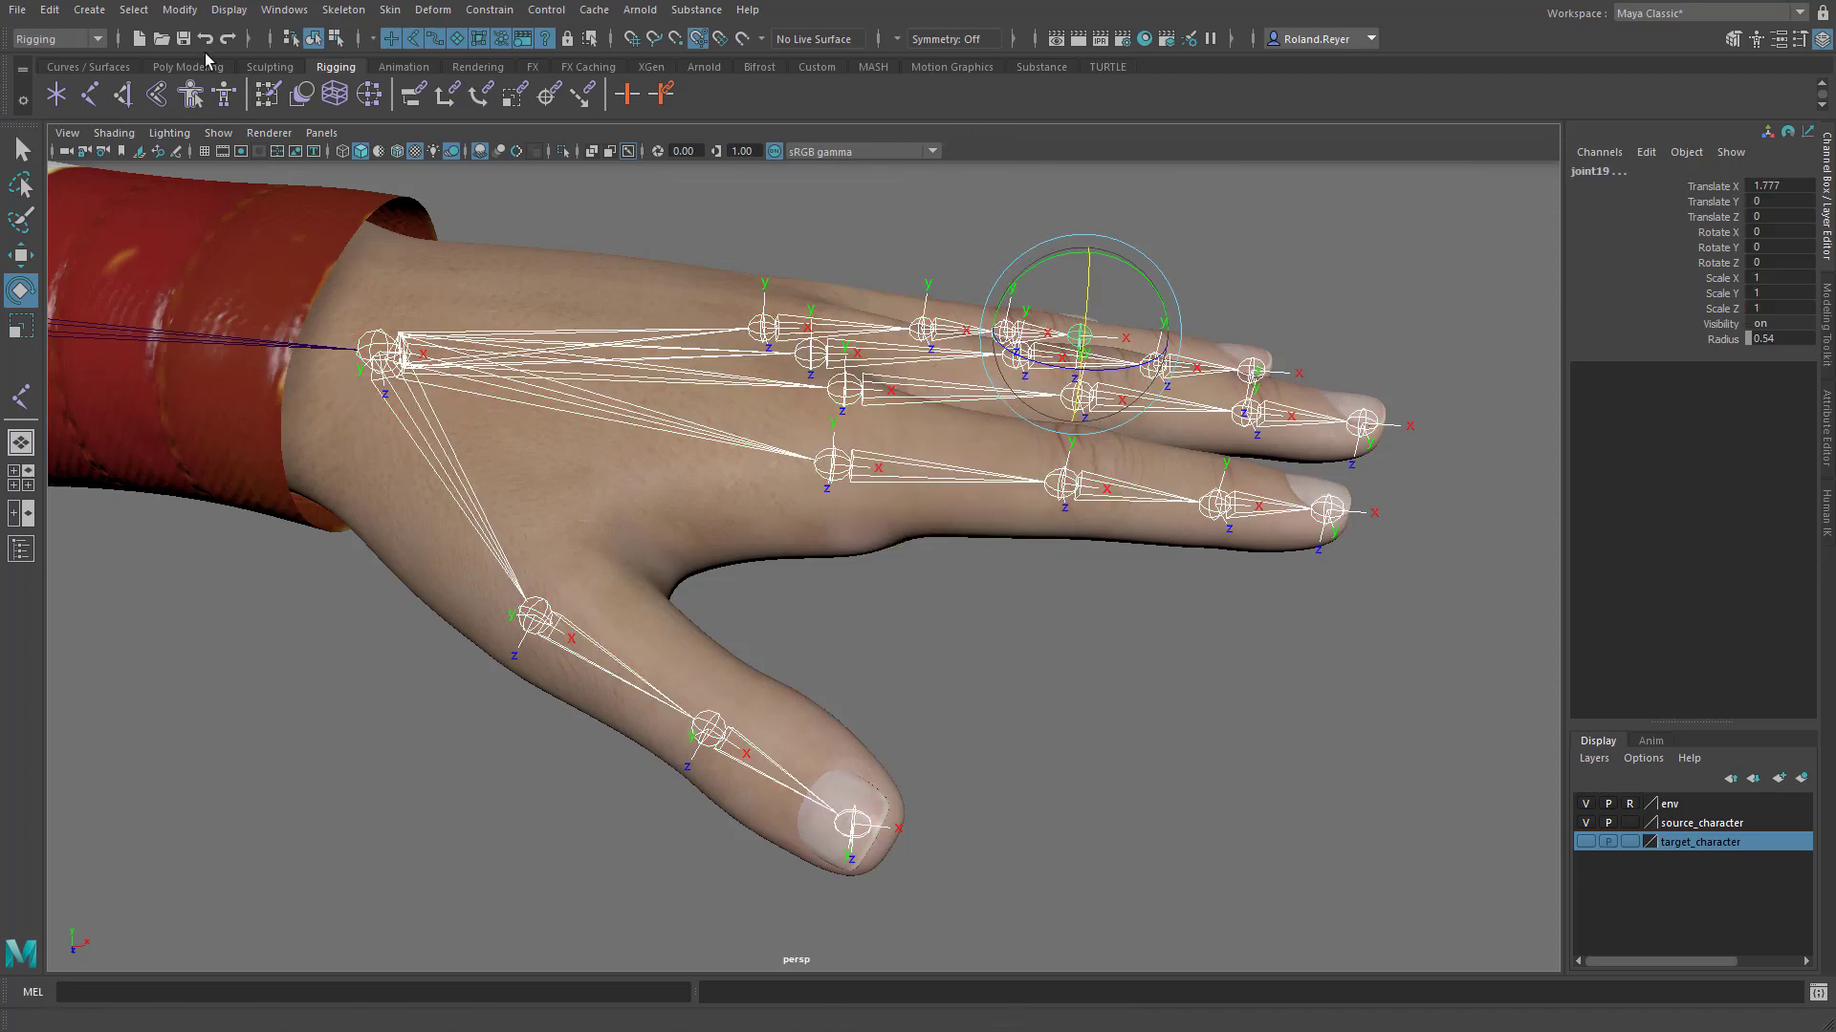
left_click(229, 10)
mouse_move(323, 236)
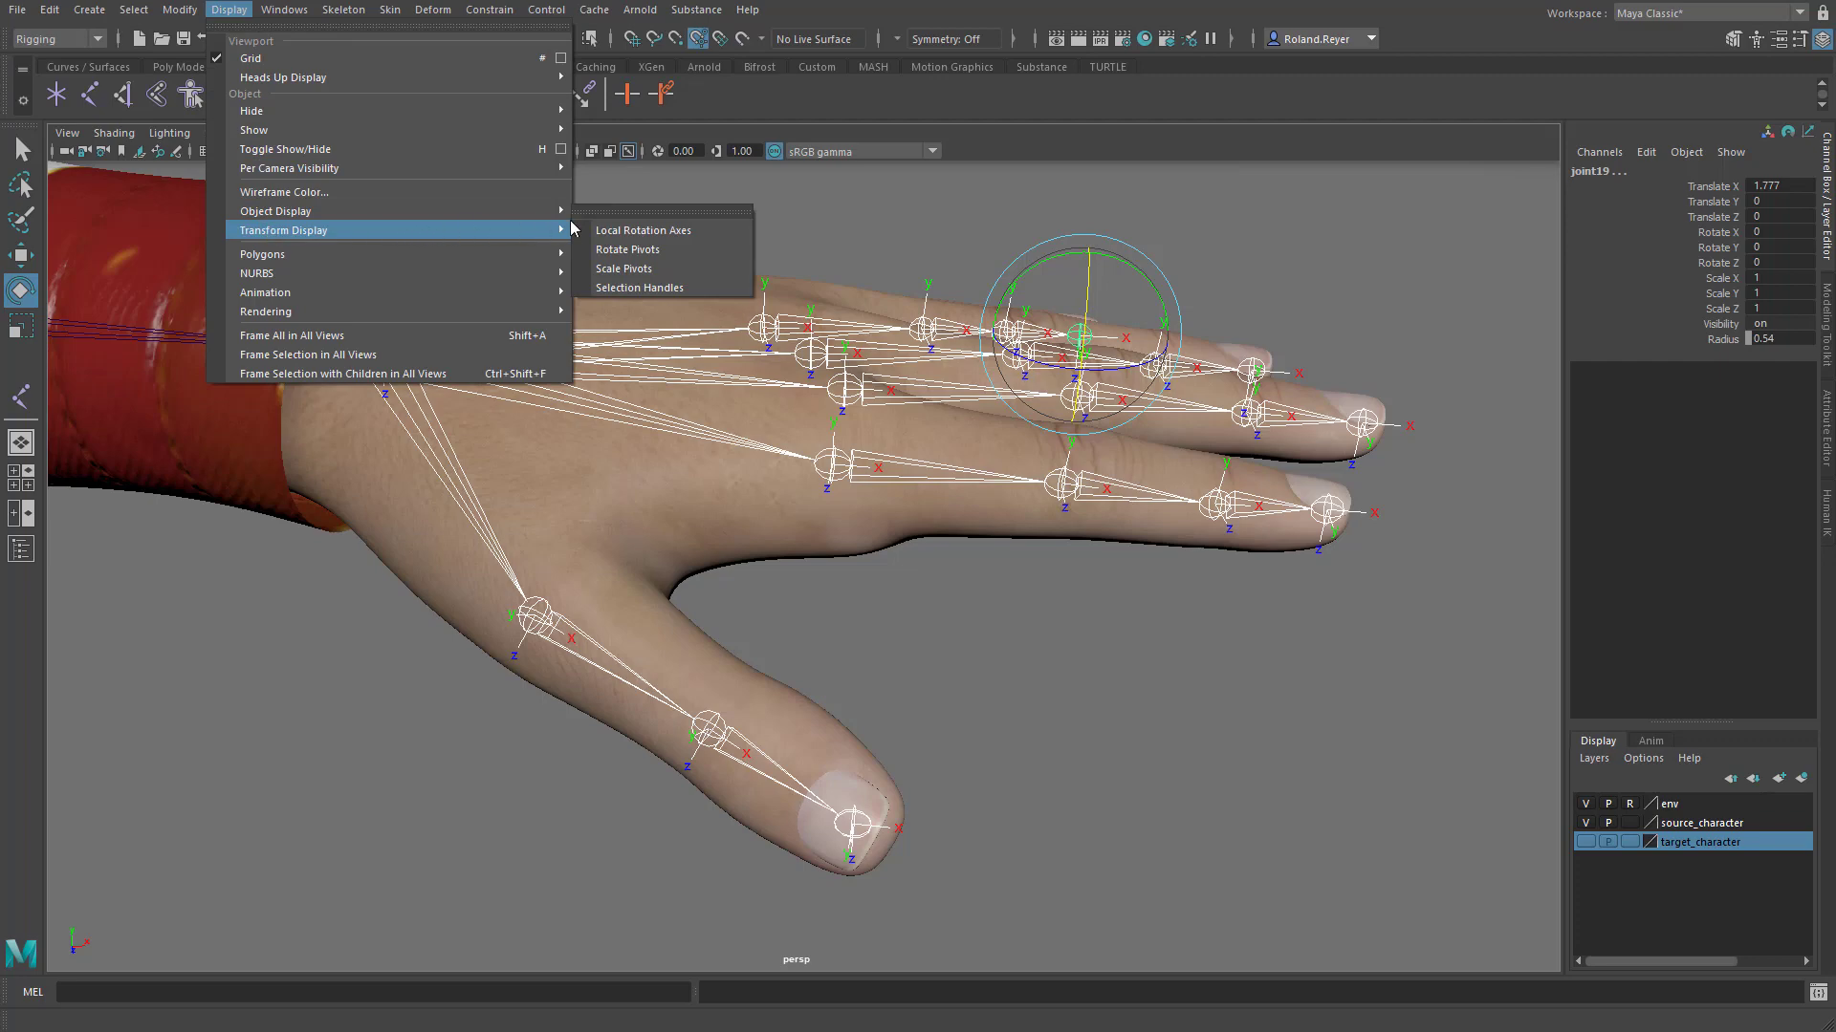
left_click(714, 231)
left_click_drag(1149, 721, 1048, 652, "alt")
Select all joints of the four fingers except the fingertips, test-bend them together about their Z axes, and undo the rotation.
left_click(945, 505)
left_click_drag(980, 723, 1068, 864, "alt")
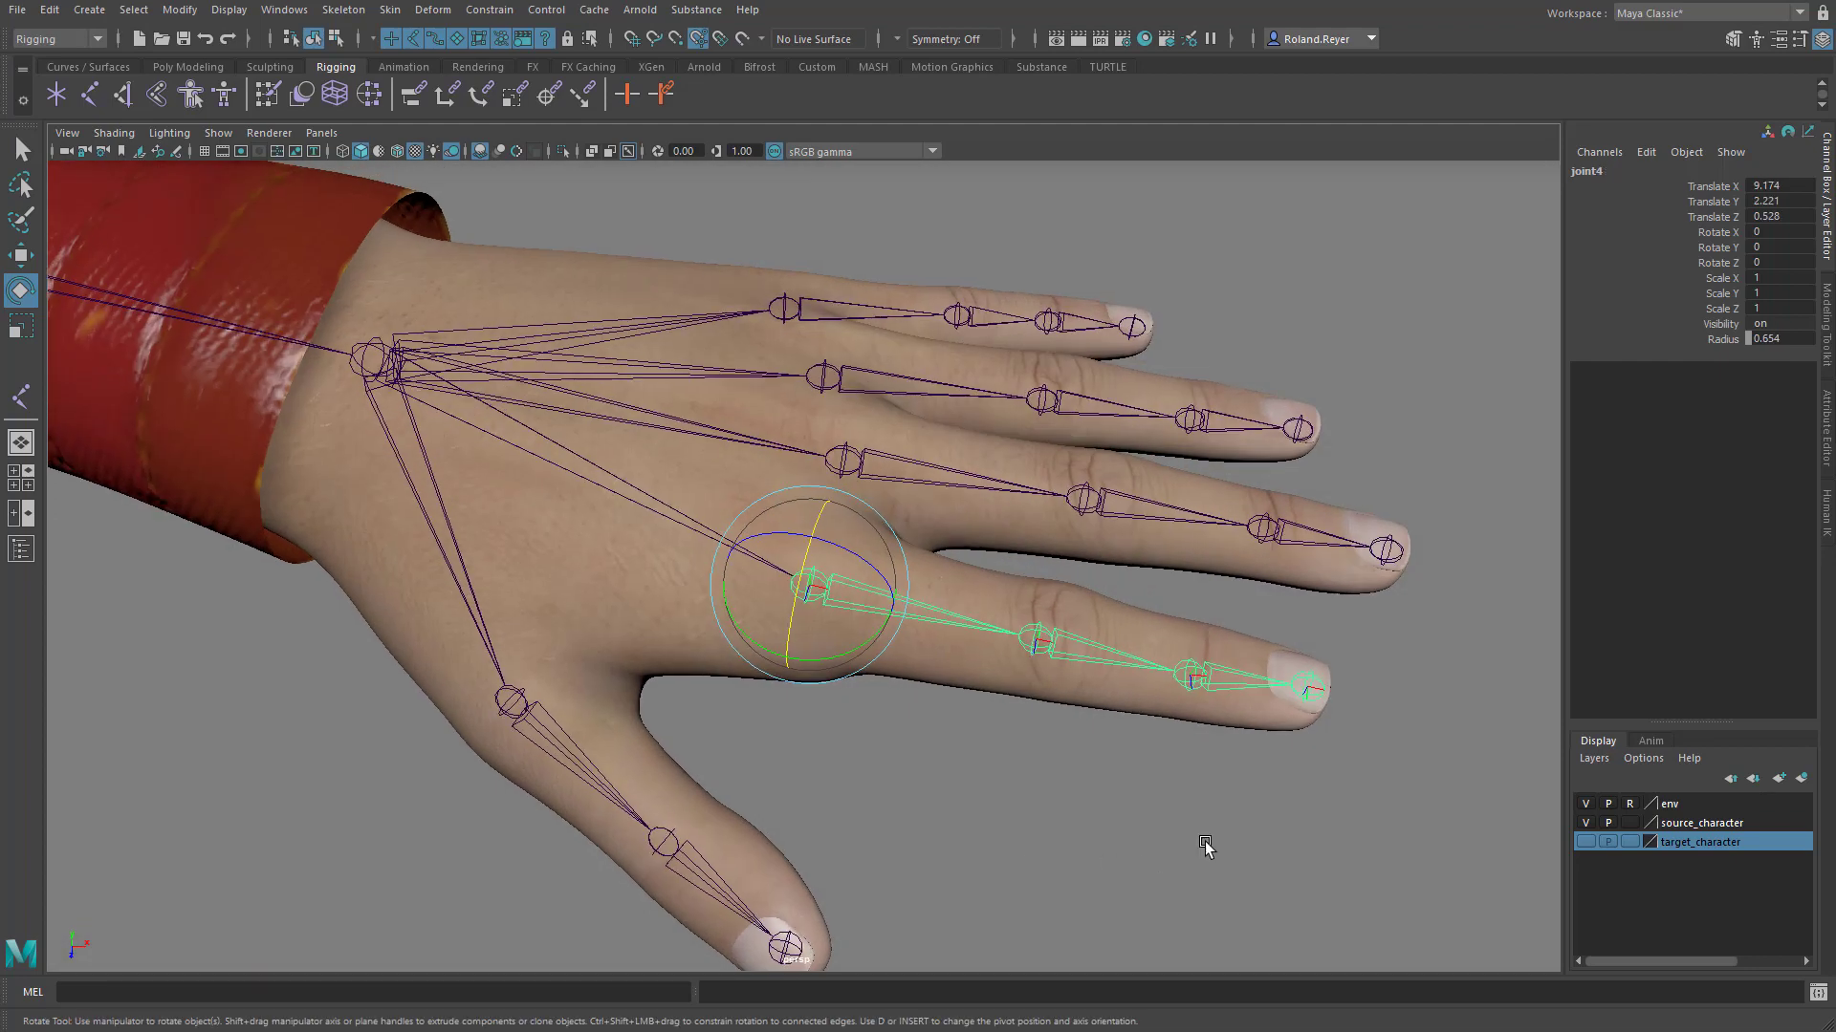
left_click(1190, 675)
left_click(1264, 529, "shift")
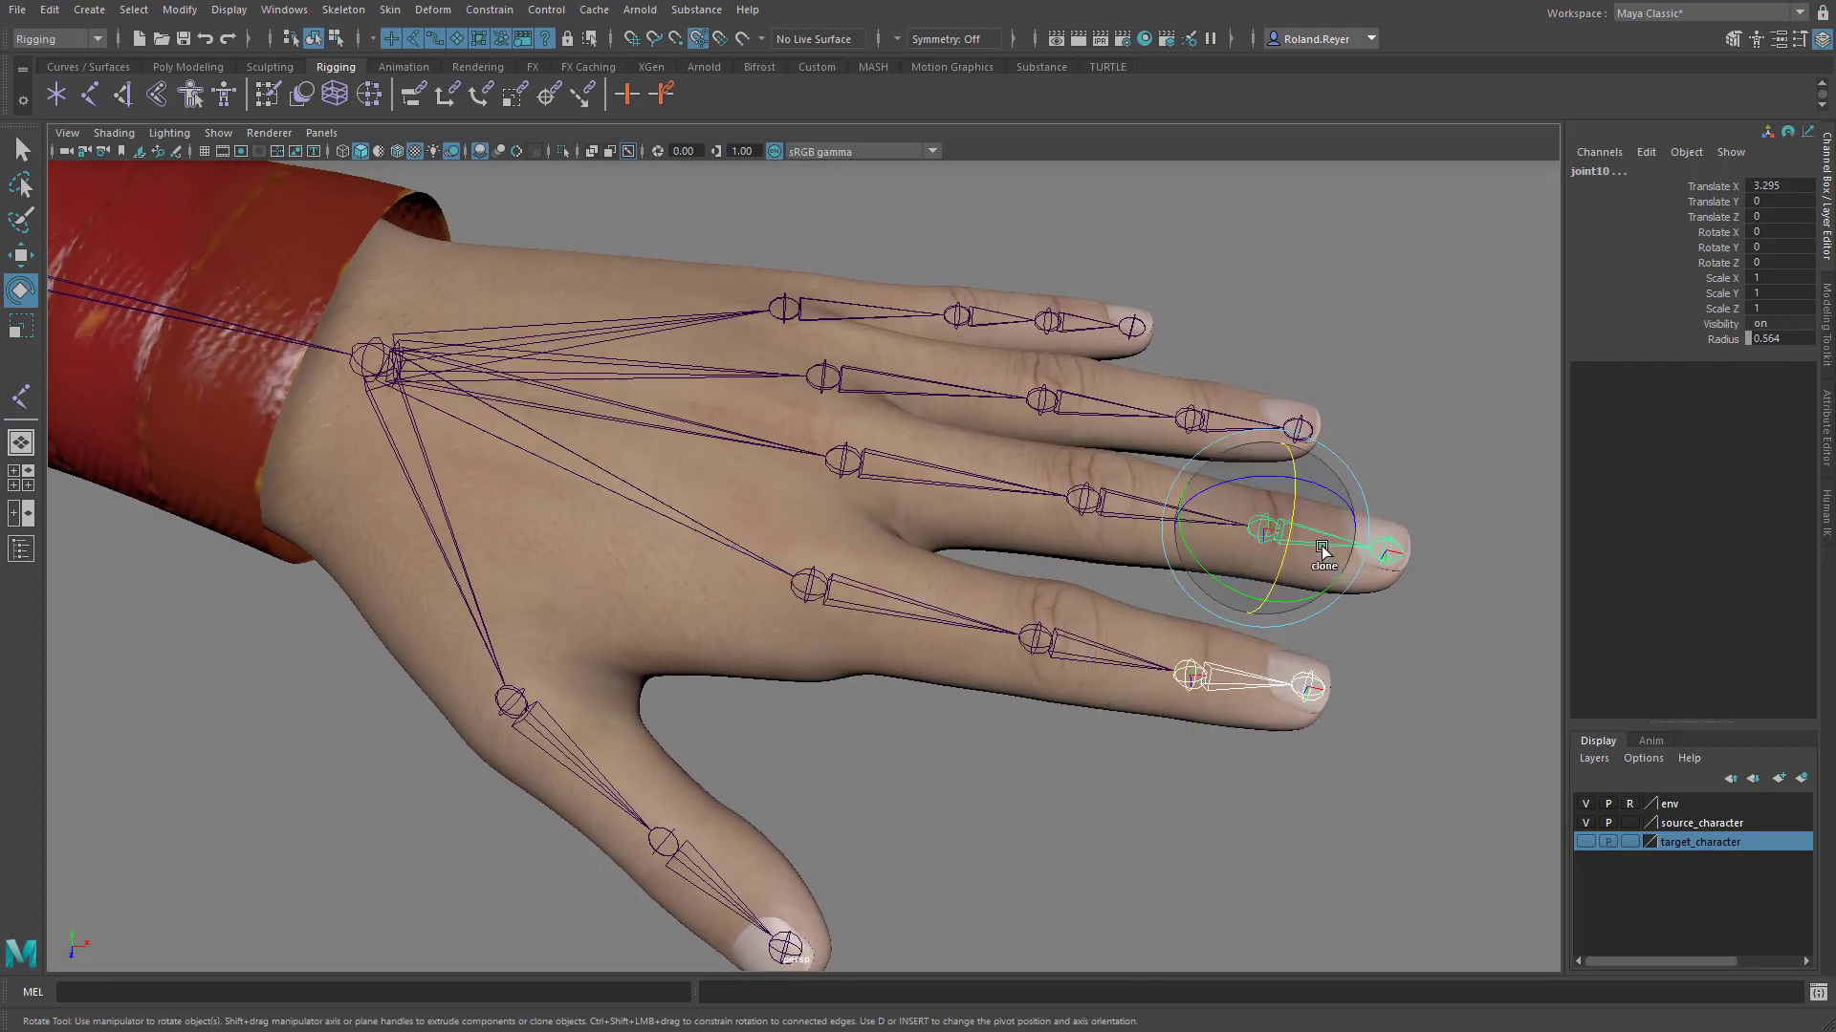
left_click(1190, 419, "shift")
left_click(1051, 322, "shift")
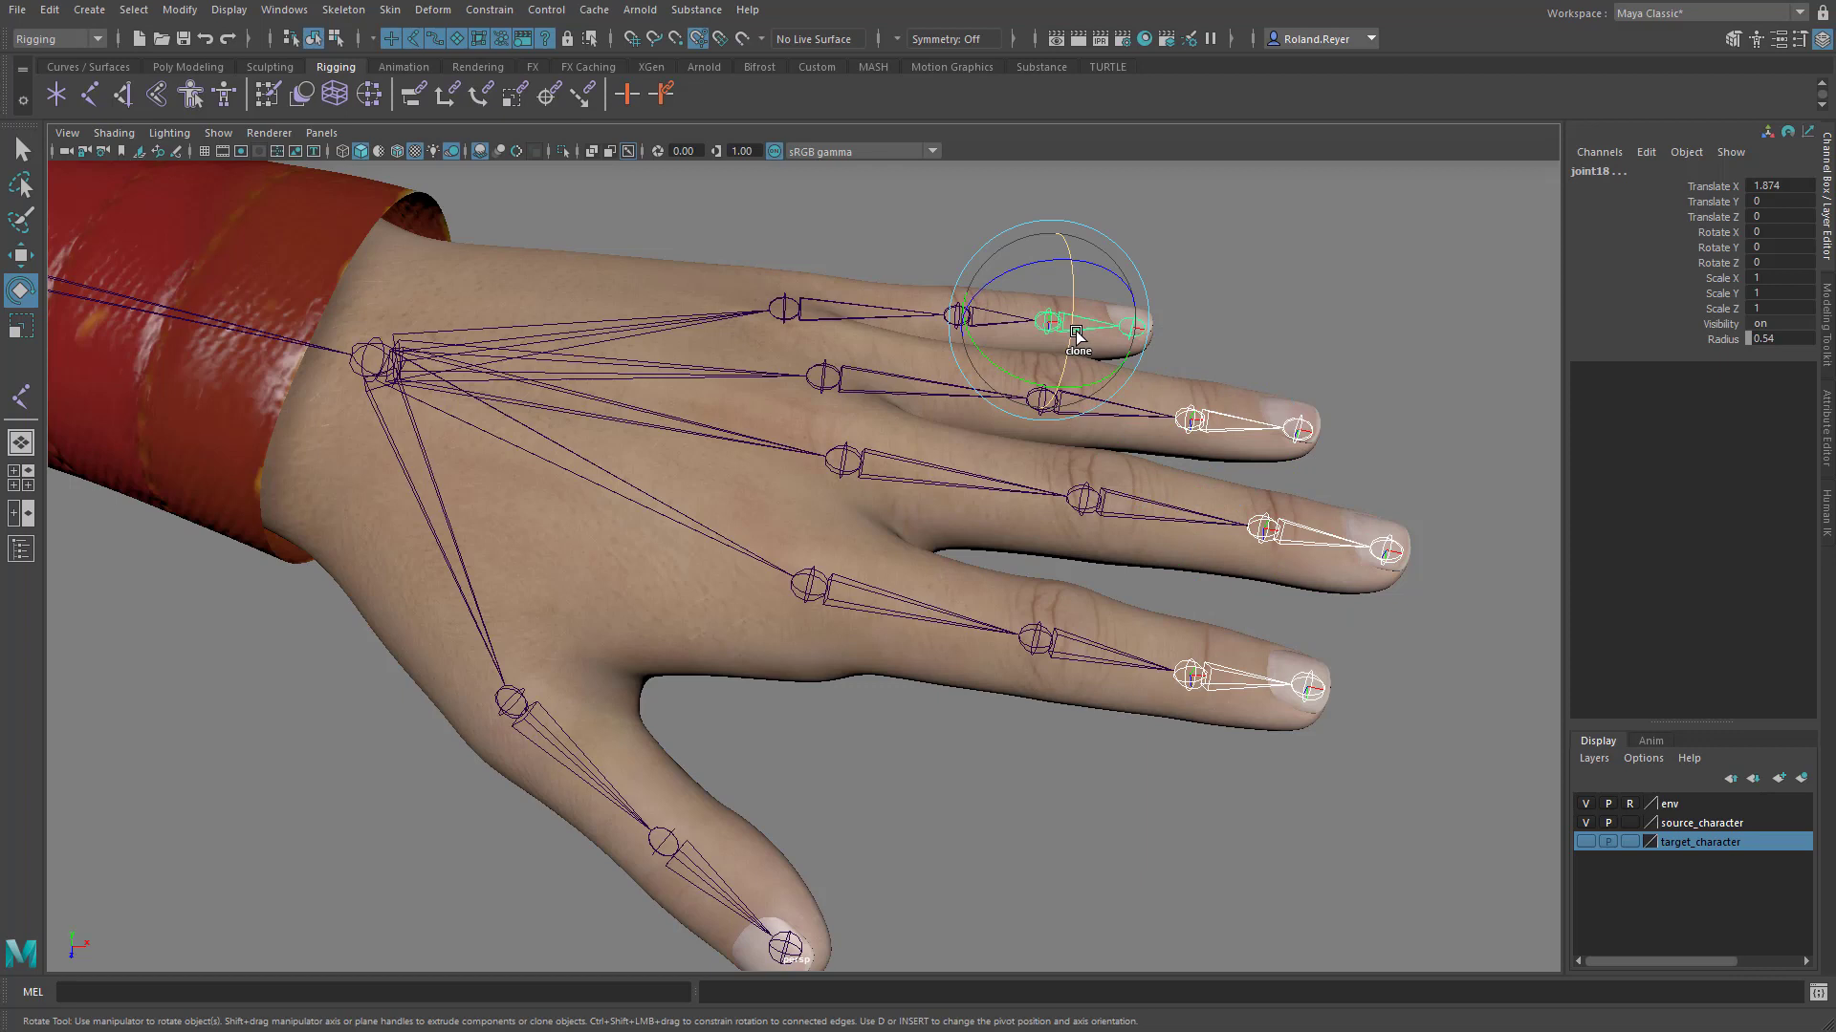
key("q")
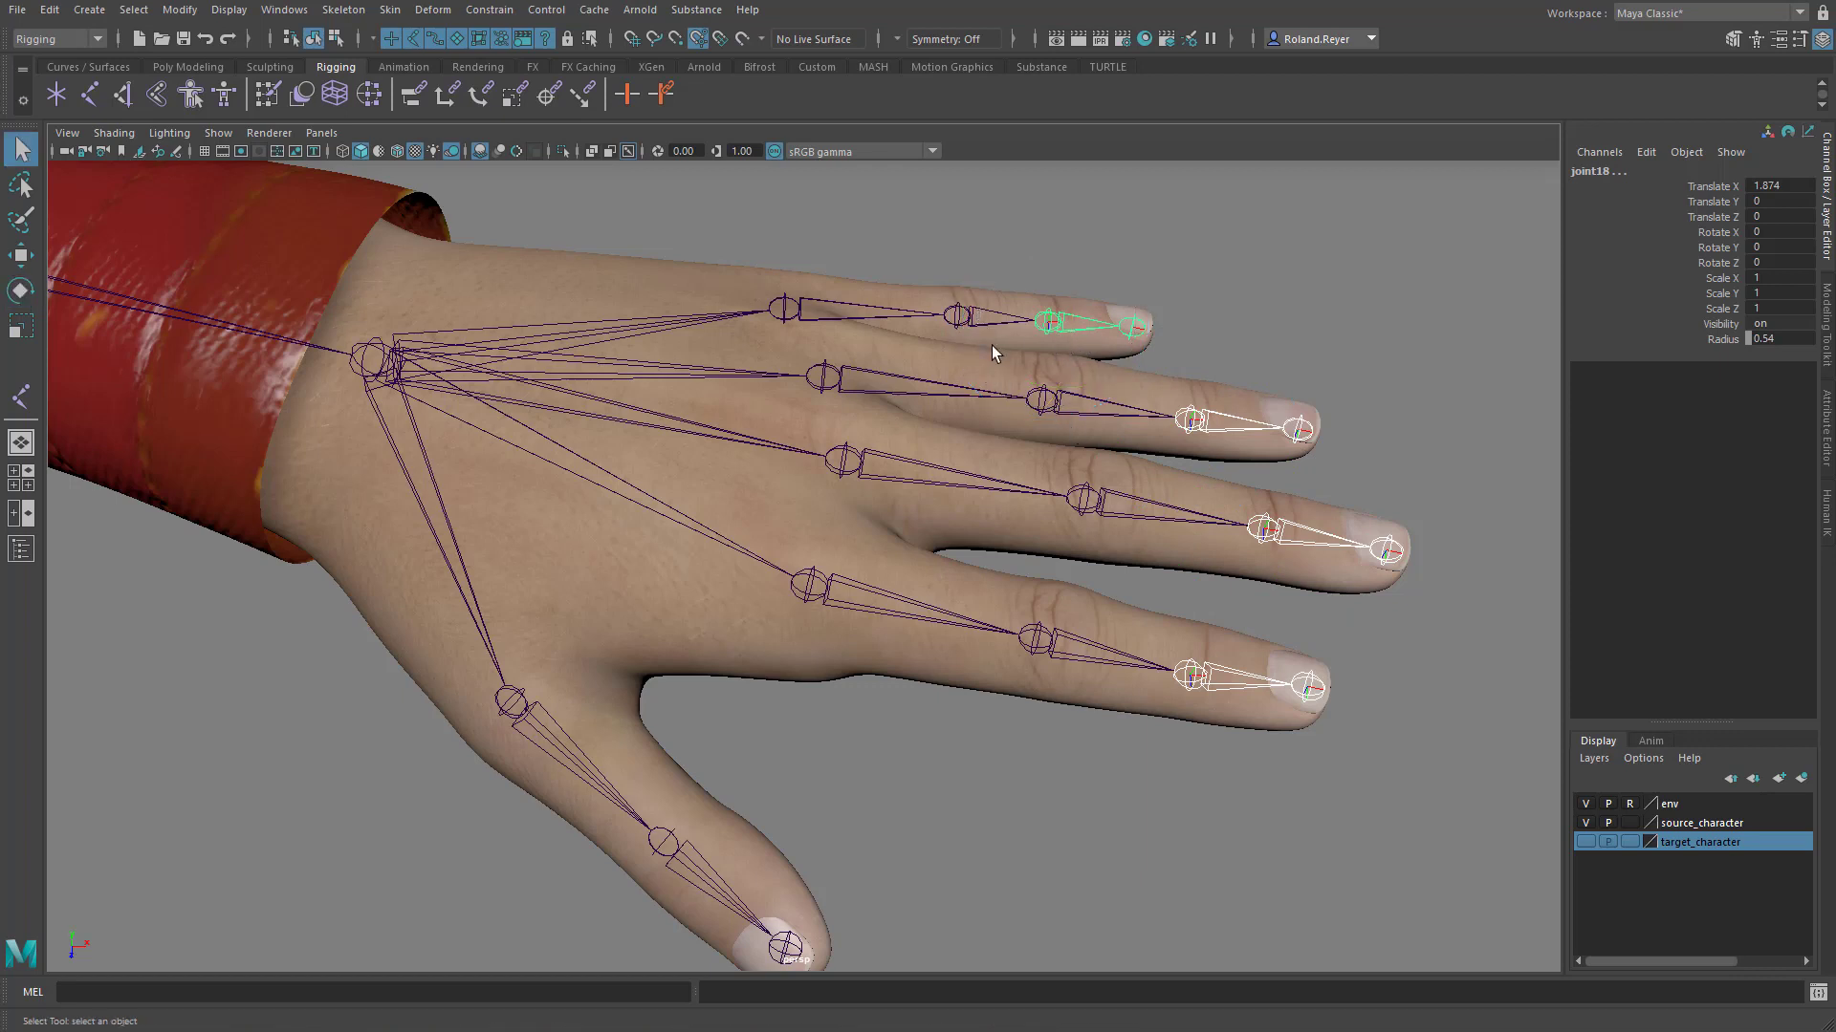
left_click(956, 316, "shift")
left_click(1042, 400, "shift")
left_click(1081, 498, "shift")
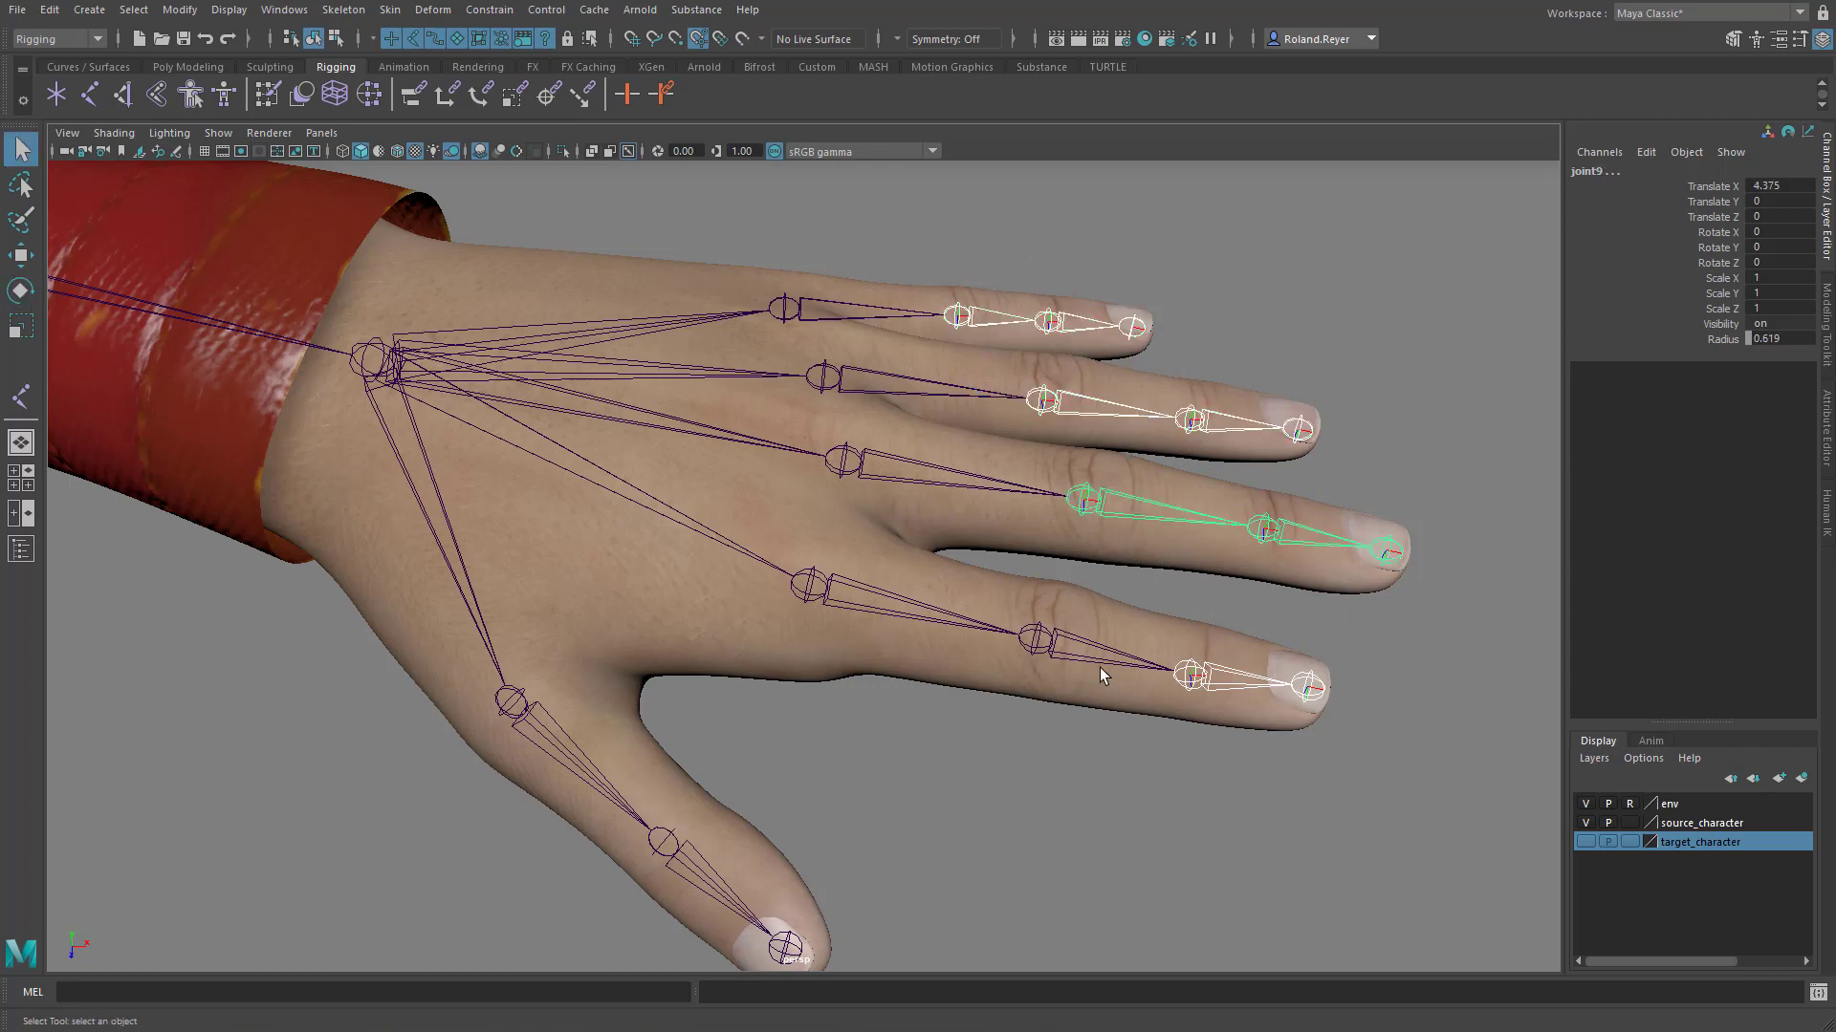
left_click(1034, 638, "shift")
left_click(784, 308, "shift")
left_click(822, 376, "shift")
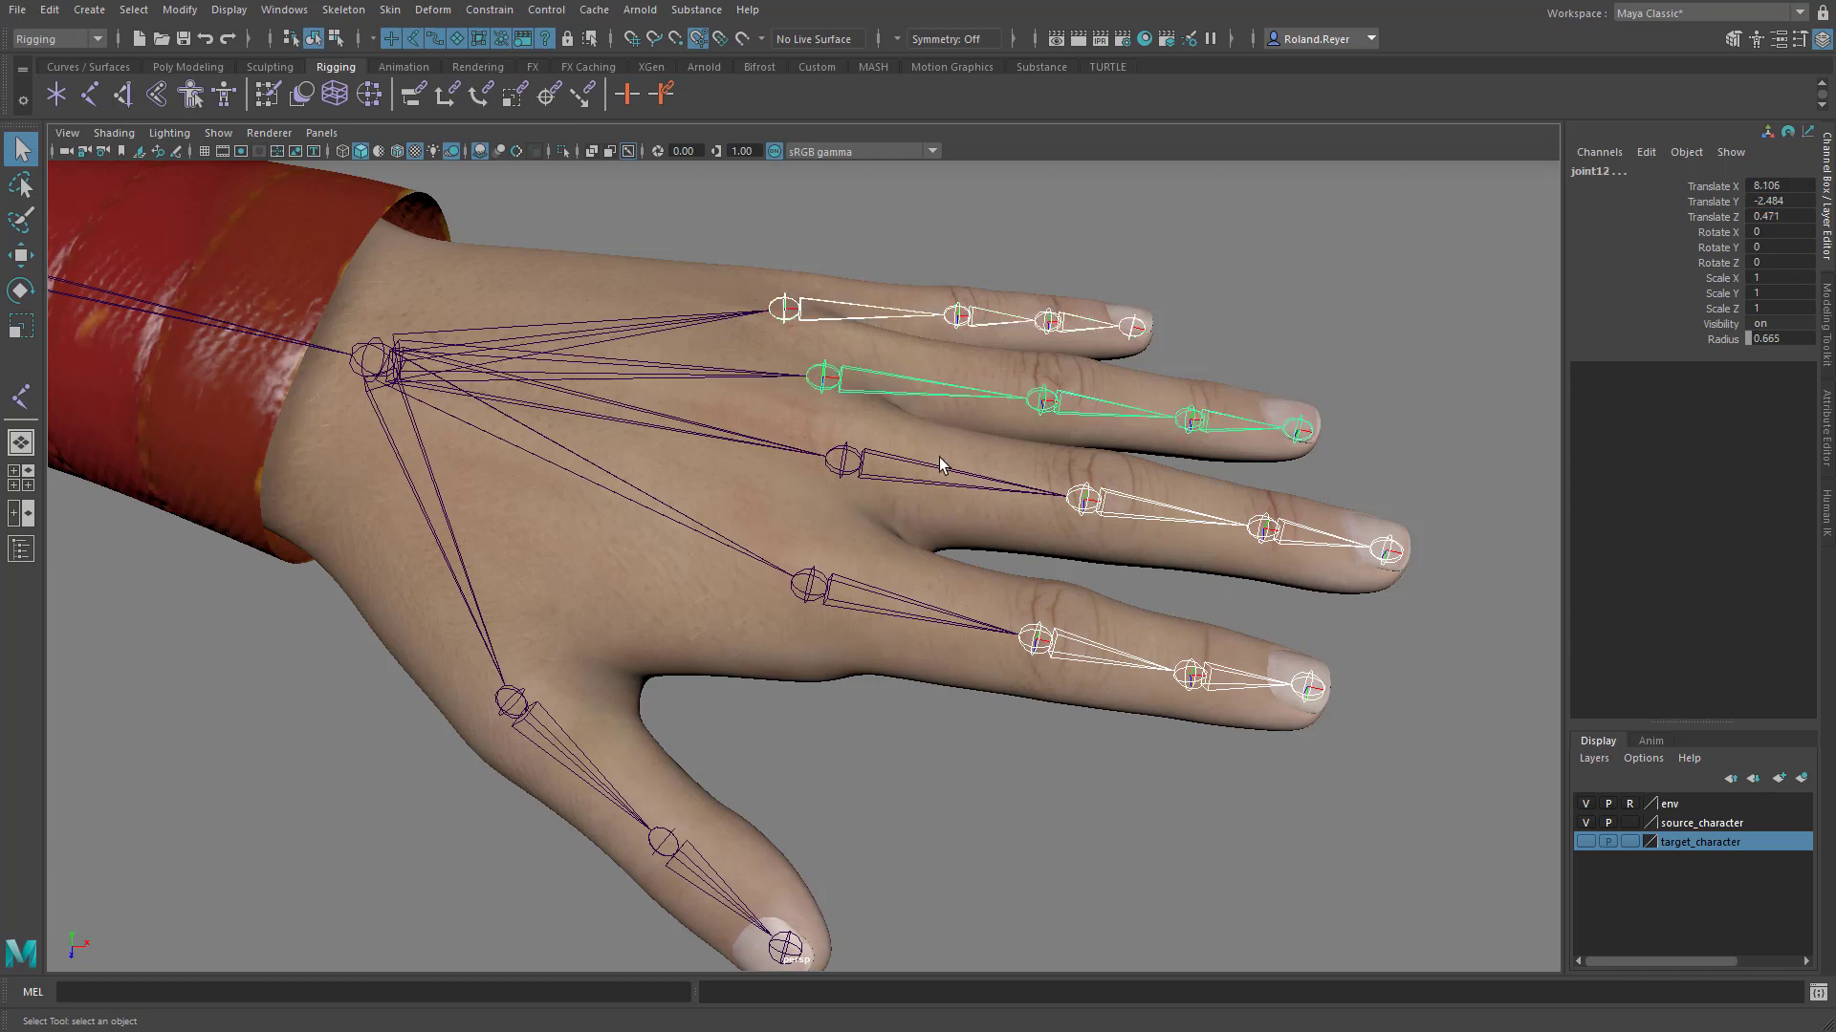
left_click(842, 461, "shift")
left_click(808, 584, "shift")
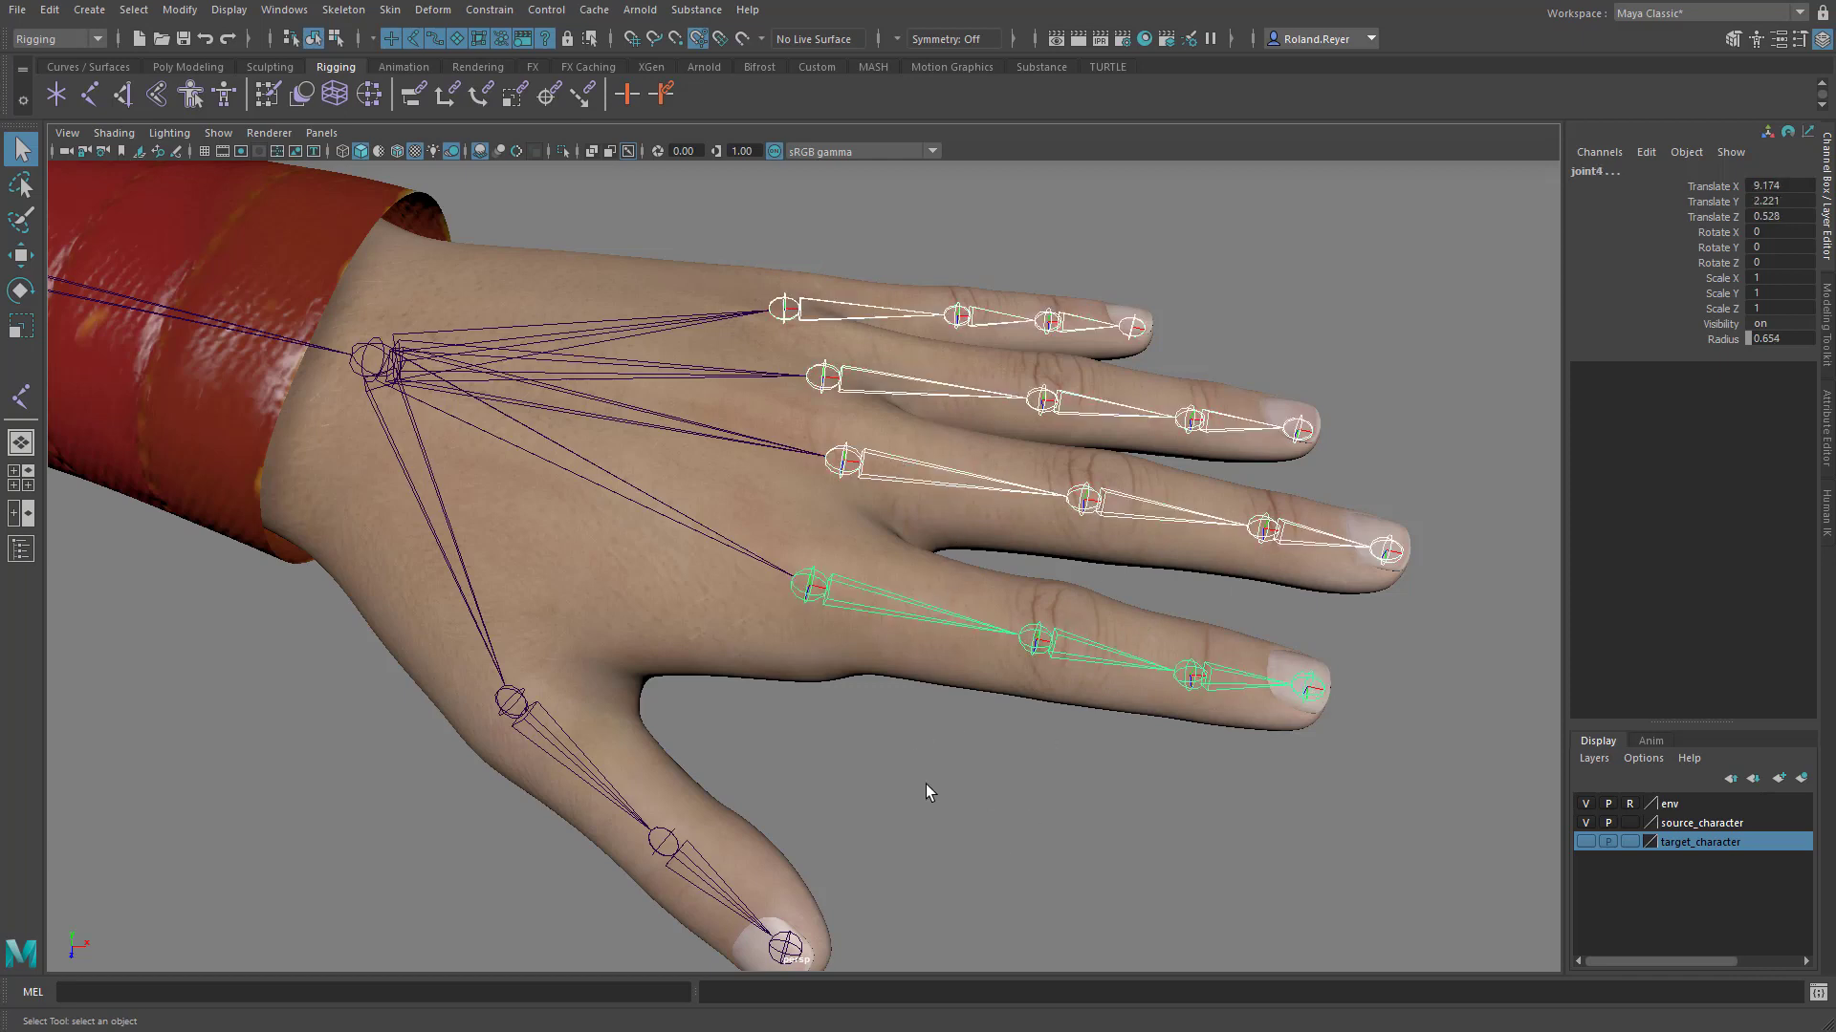
key("e")
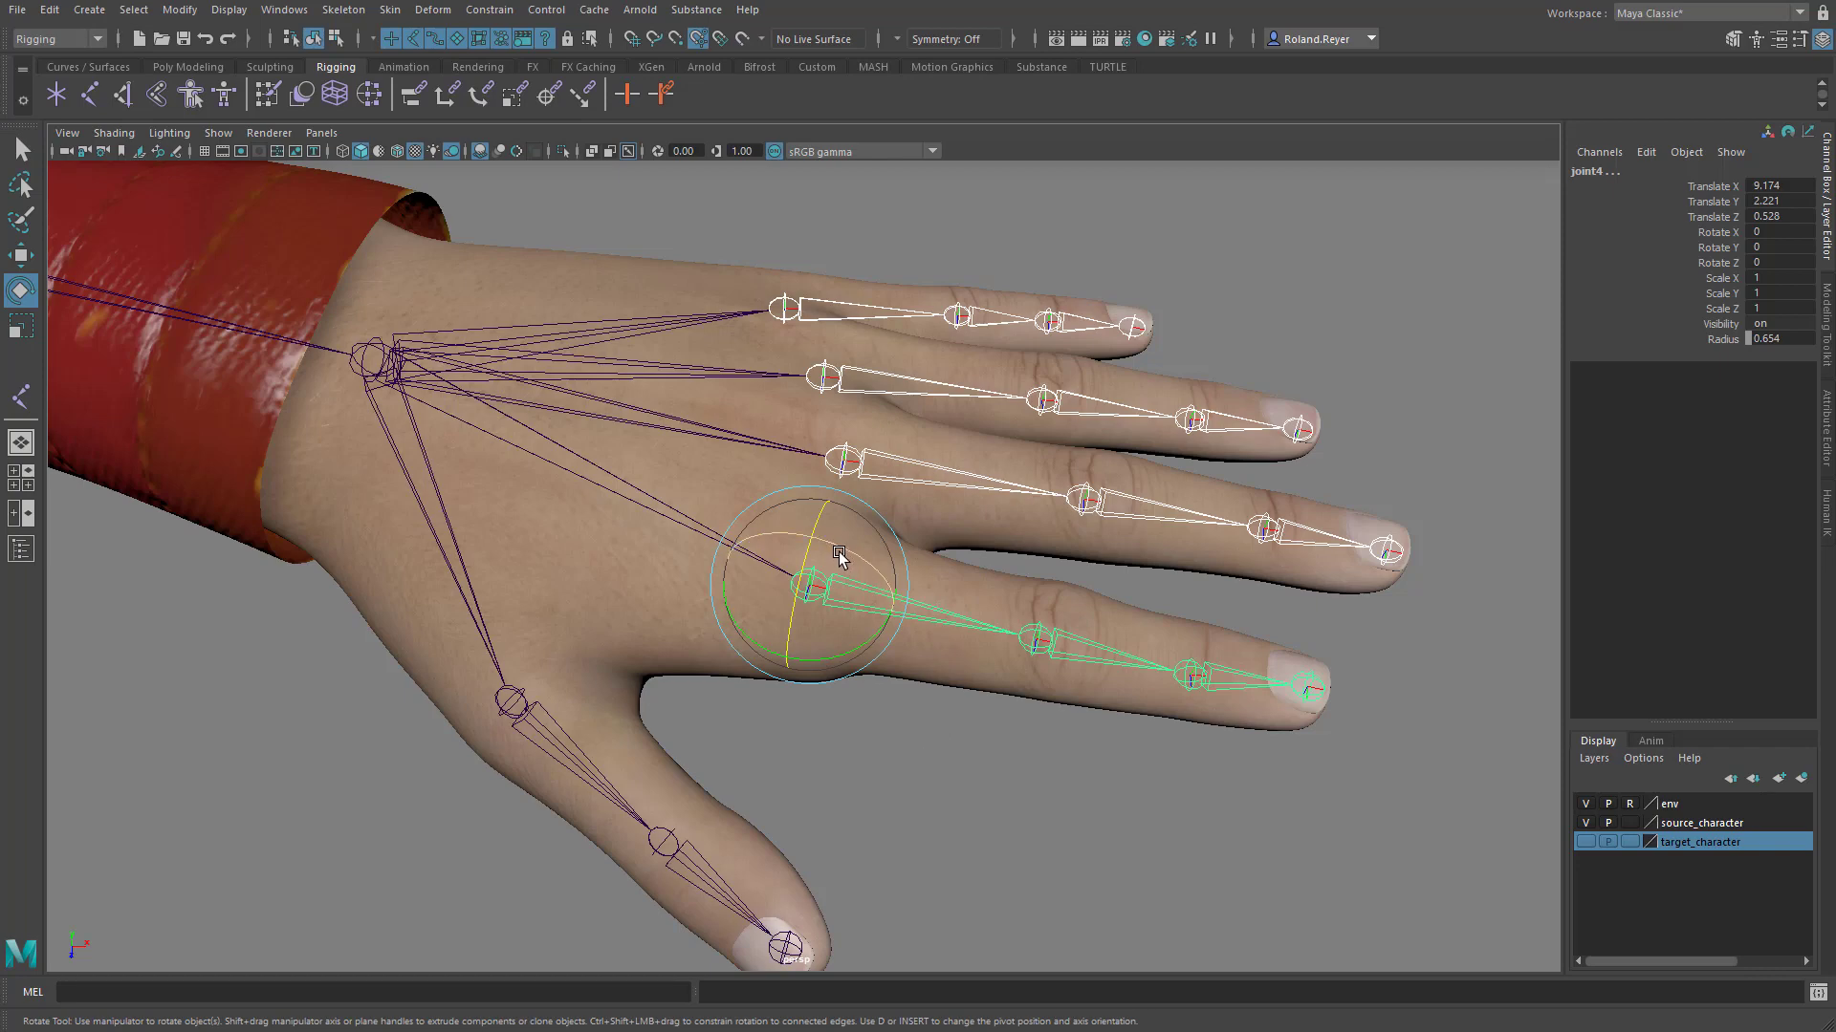
left_click_drag(839, 554, 1006, 754)
key("ctrl+z")
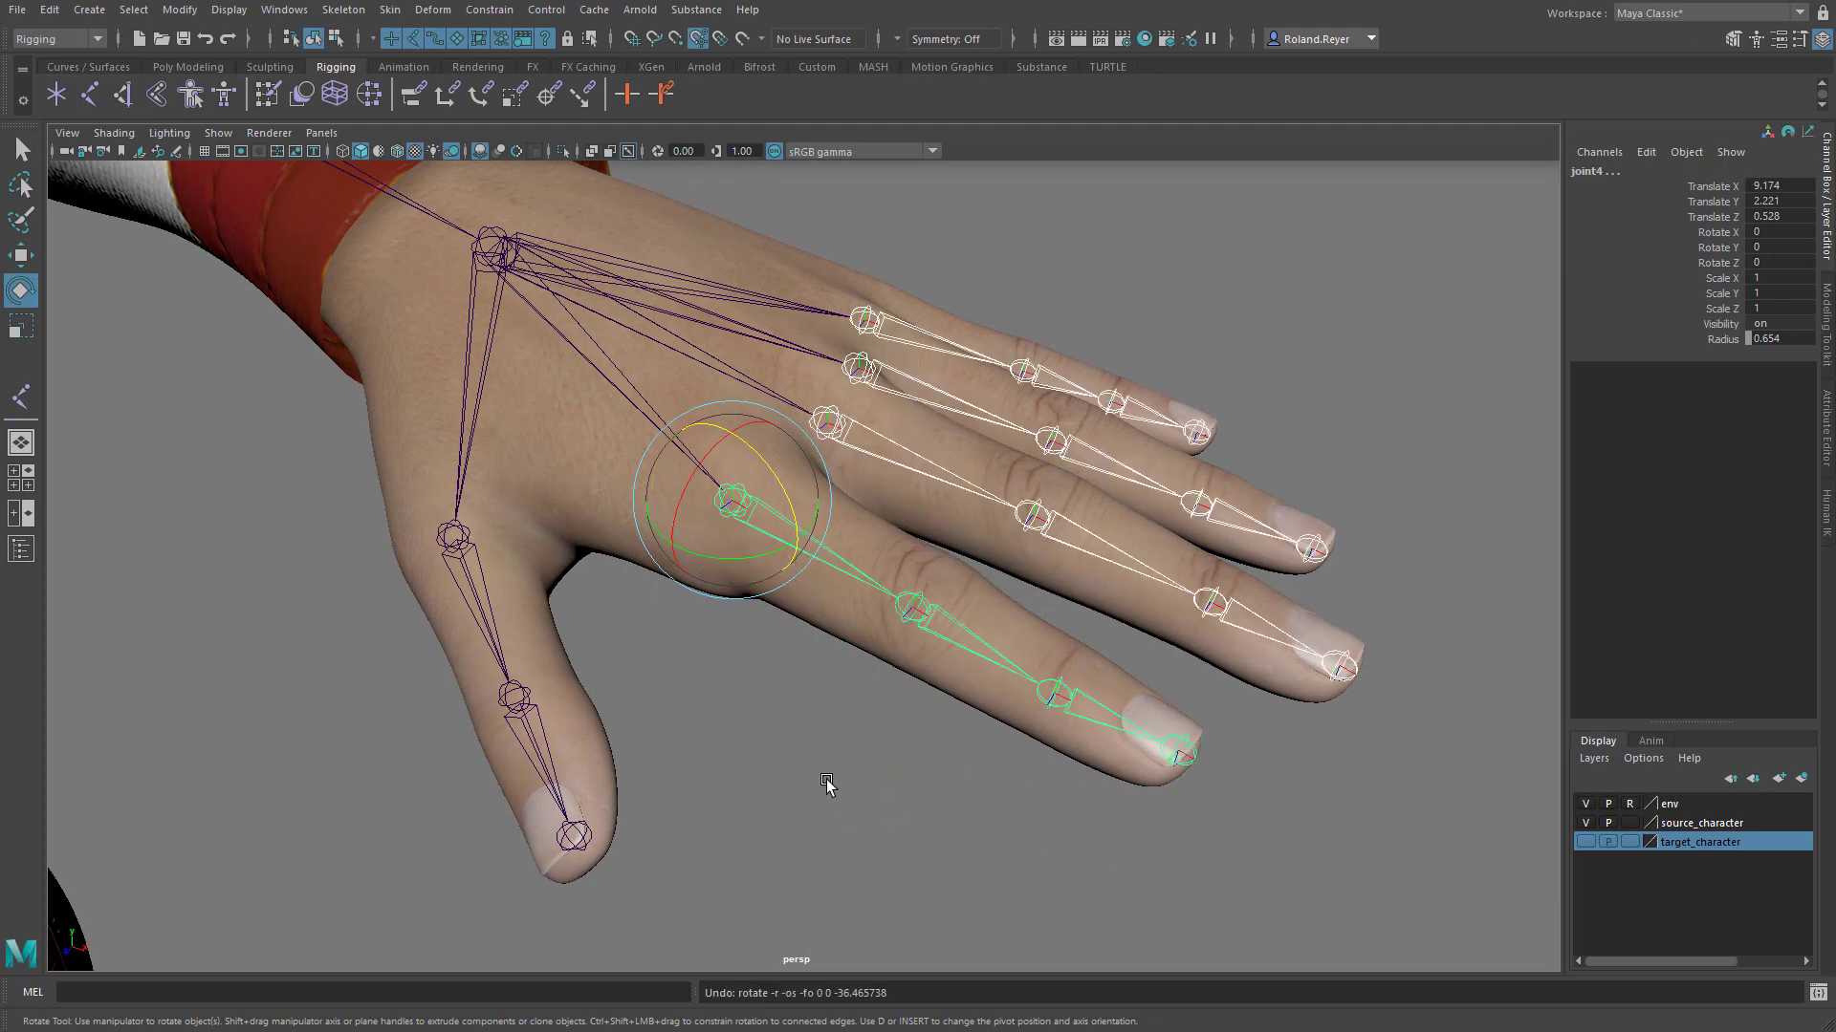
Test-bend the thumb's base and middle joints together about the Z axis, and undo the rotation.
right_click_drag(828, 779, 970, 734, "alt")
mouse_move(971, 734)
left_mouse_down("alt")
mouse_move(1007, 742)
mouse_move(995, 726)
left_mouse_up("alt")
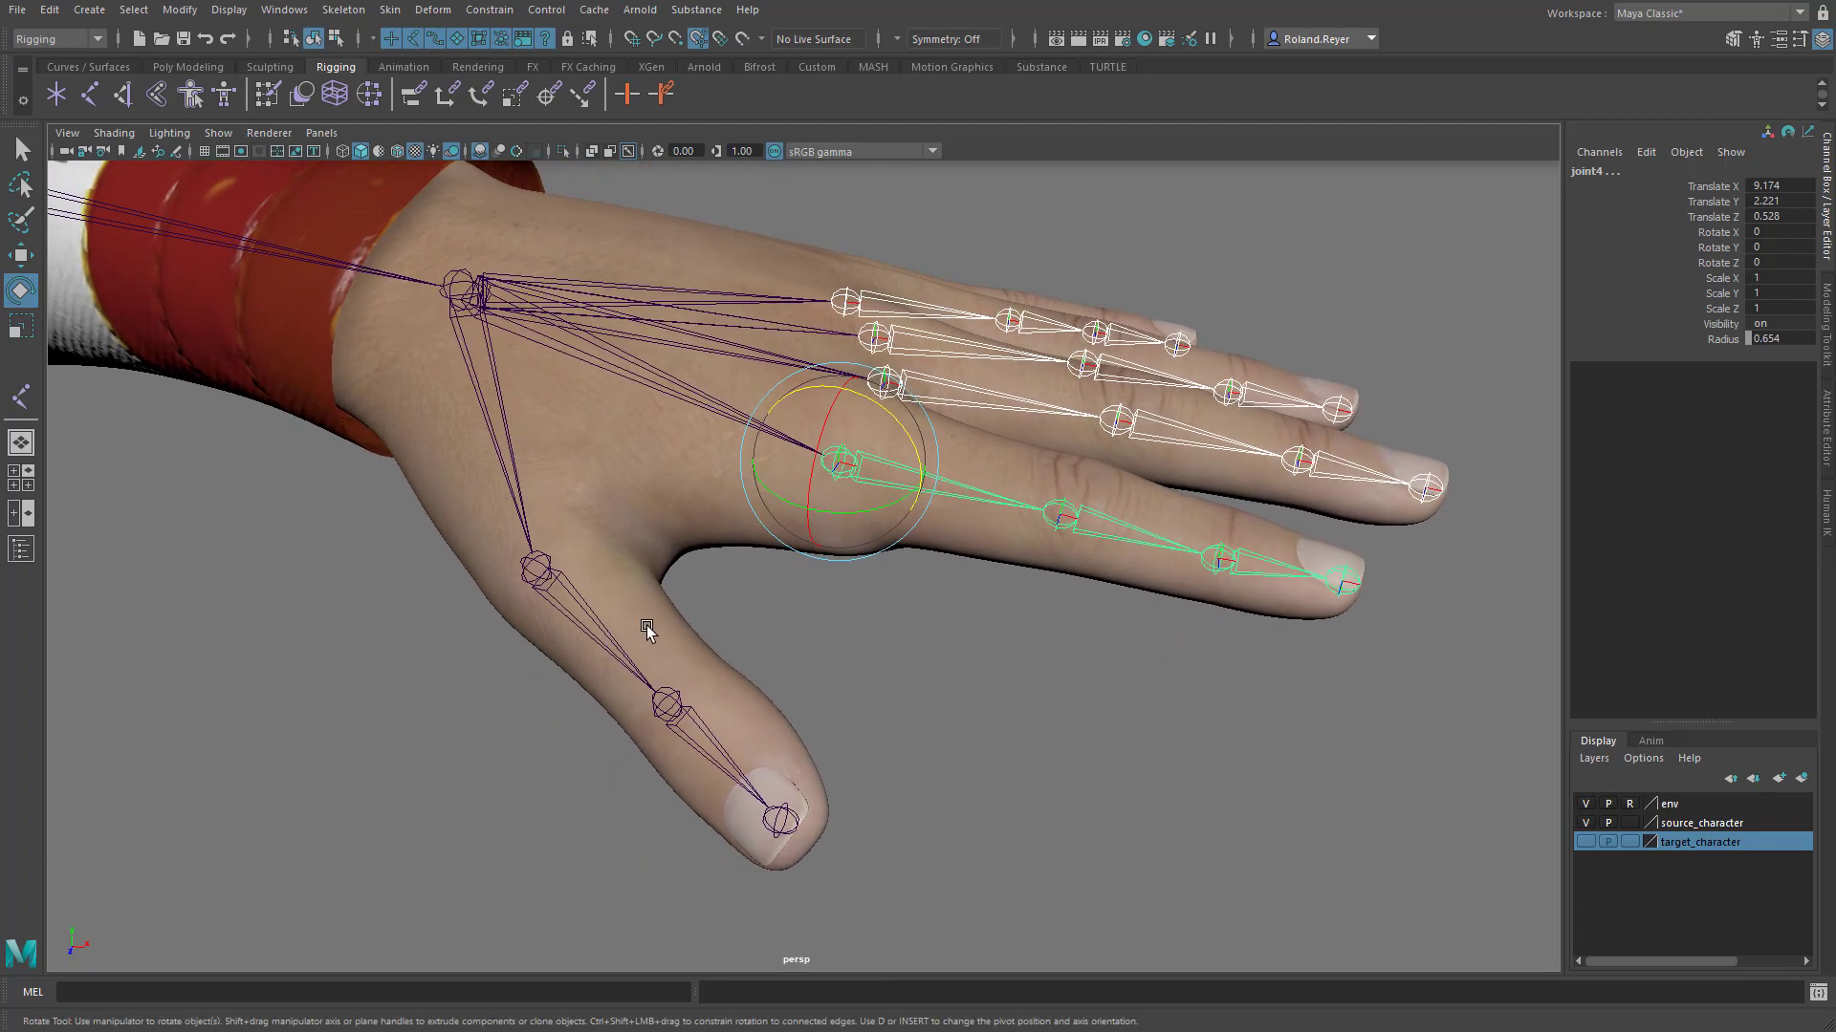
left_click(606, 663)
left_click(670, 709)
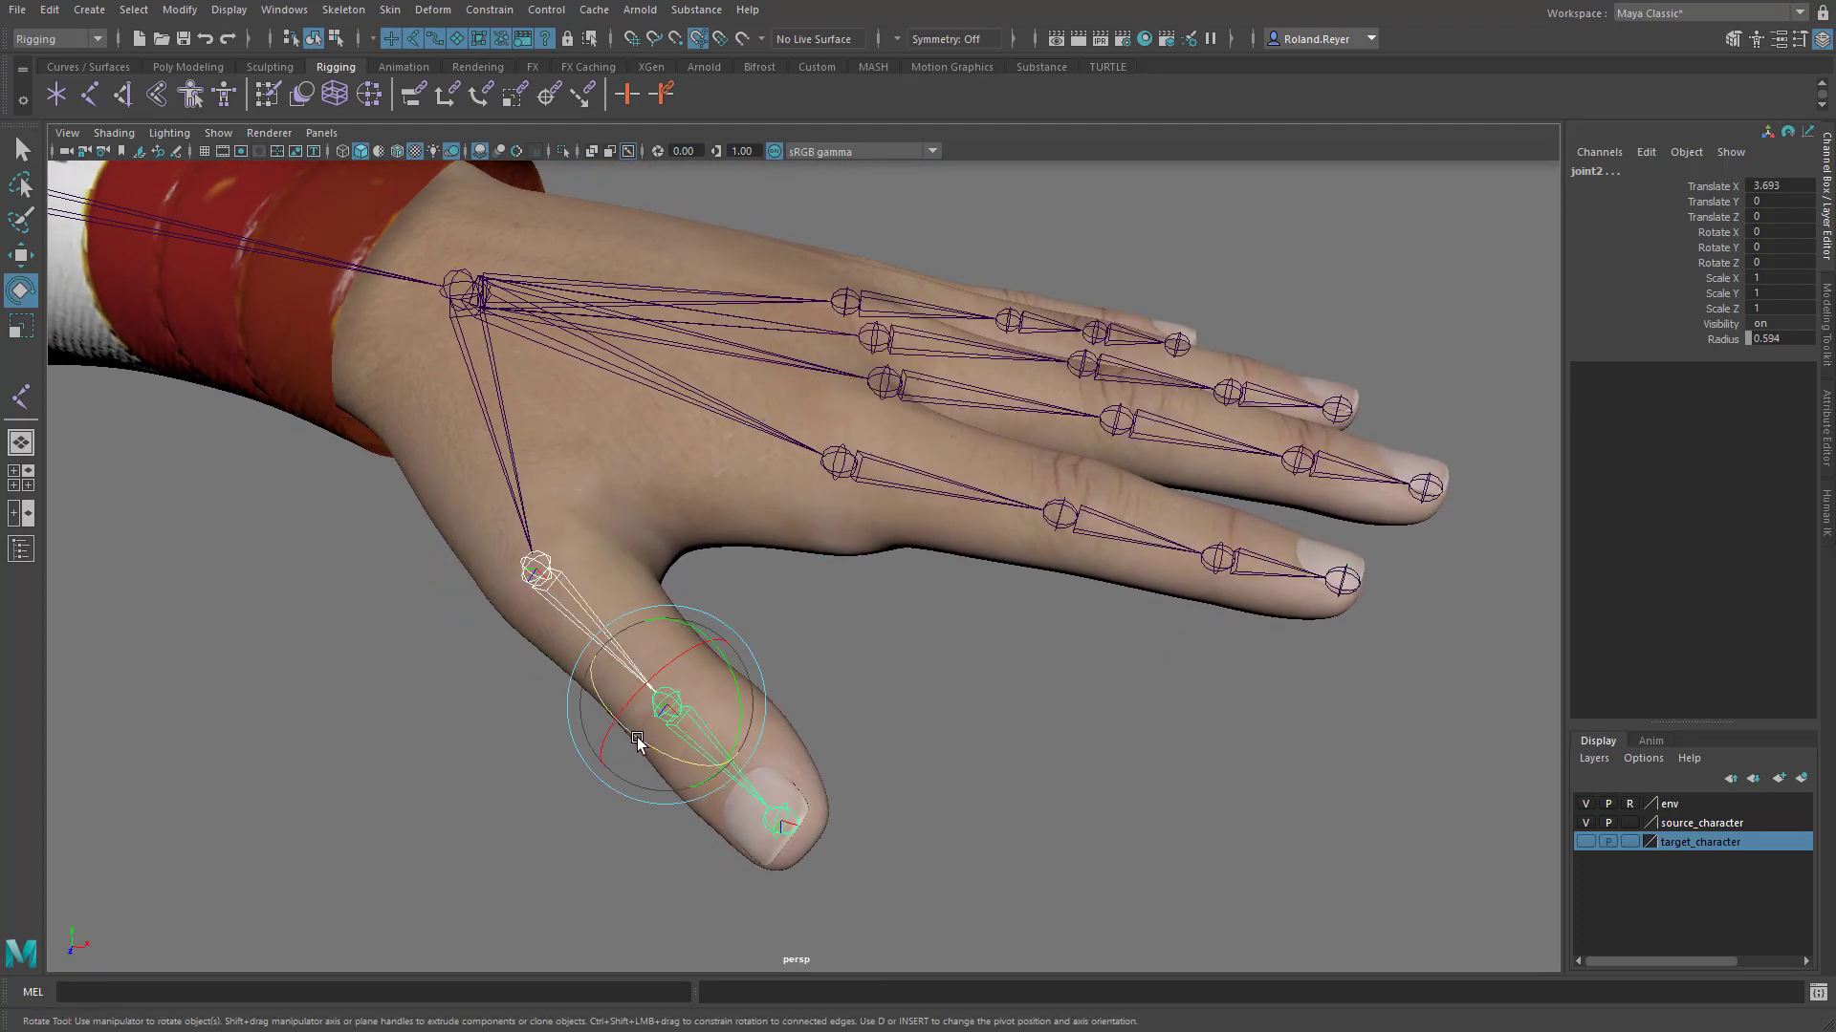
left_click_drag(638, 741, 955, 762)
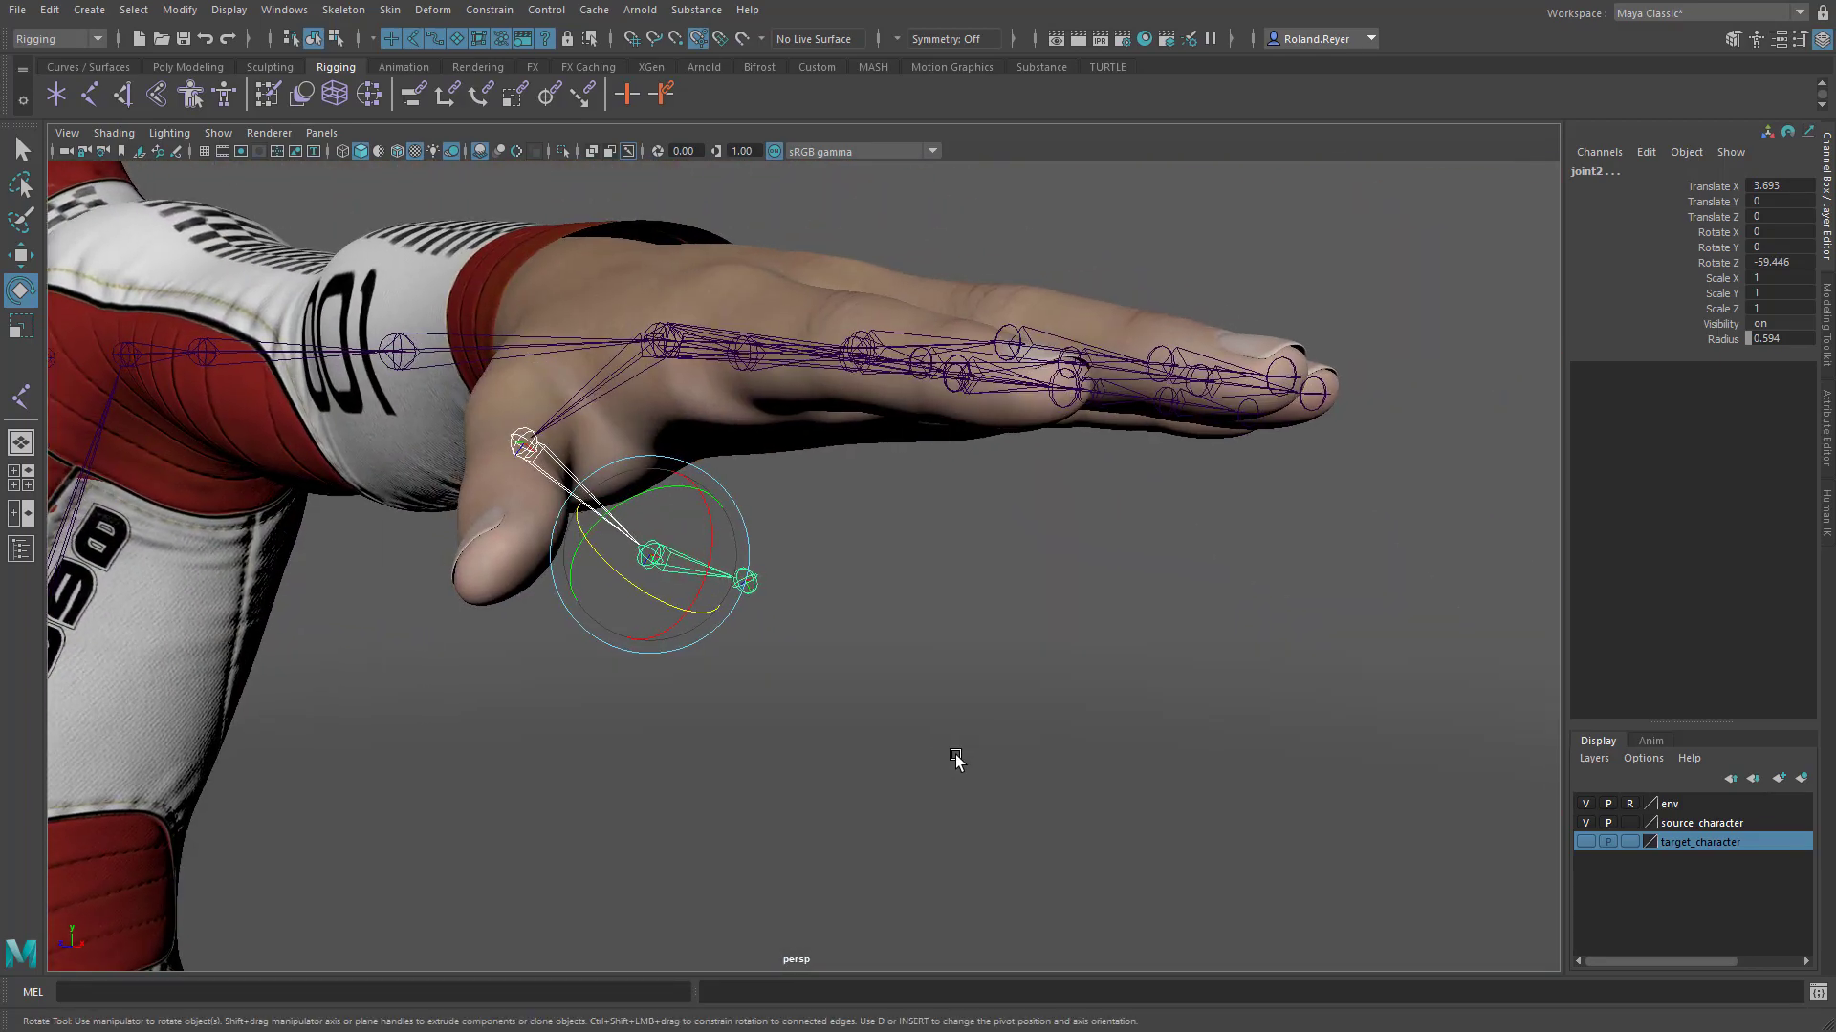
key("ctrl+z")
Select the character's left hand joint and open the Mirror Joints options.
left_click_drag(724, 760, 839, 770, "alt")
key("q")
left_click_drag(860, 442, 894, 686)
middle_click_drag(893, 686, 902, 676, "alt")
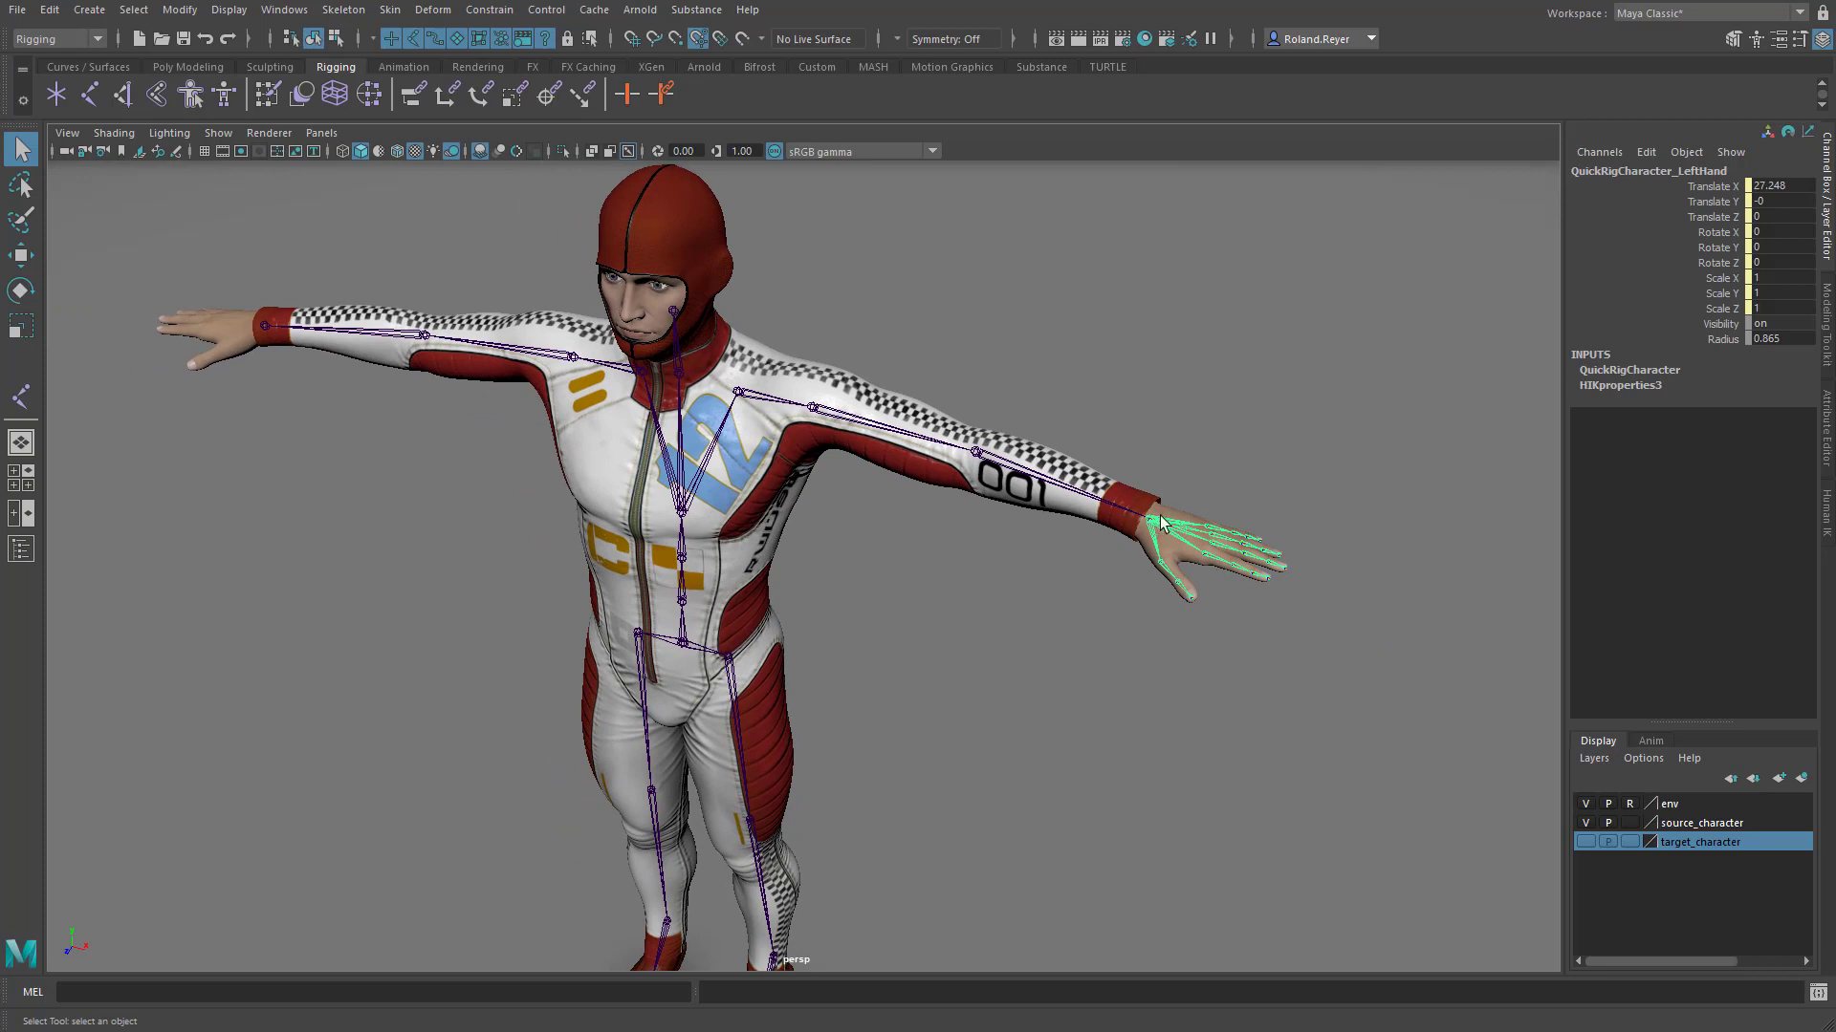
left_click(348, 11)
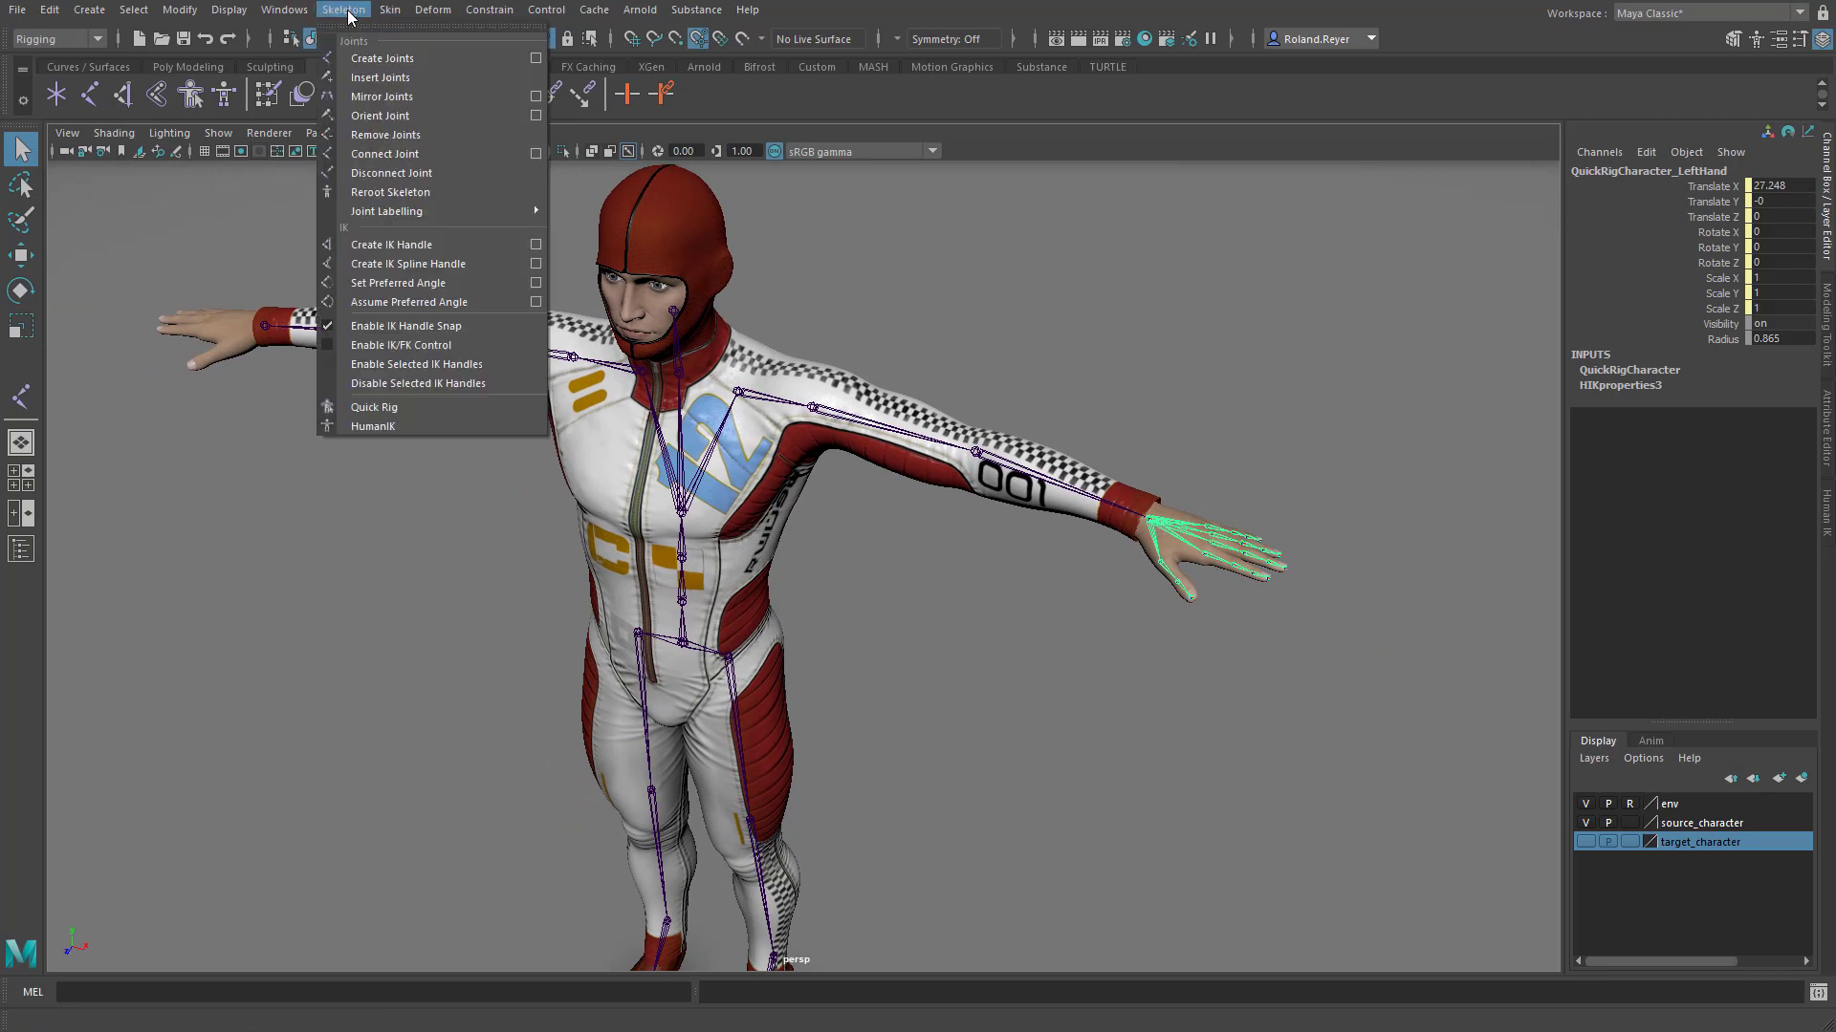
left_click(535, 97)
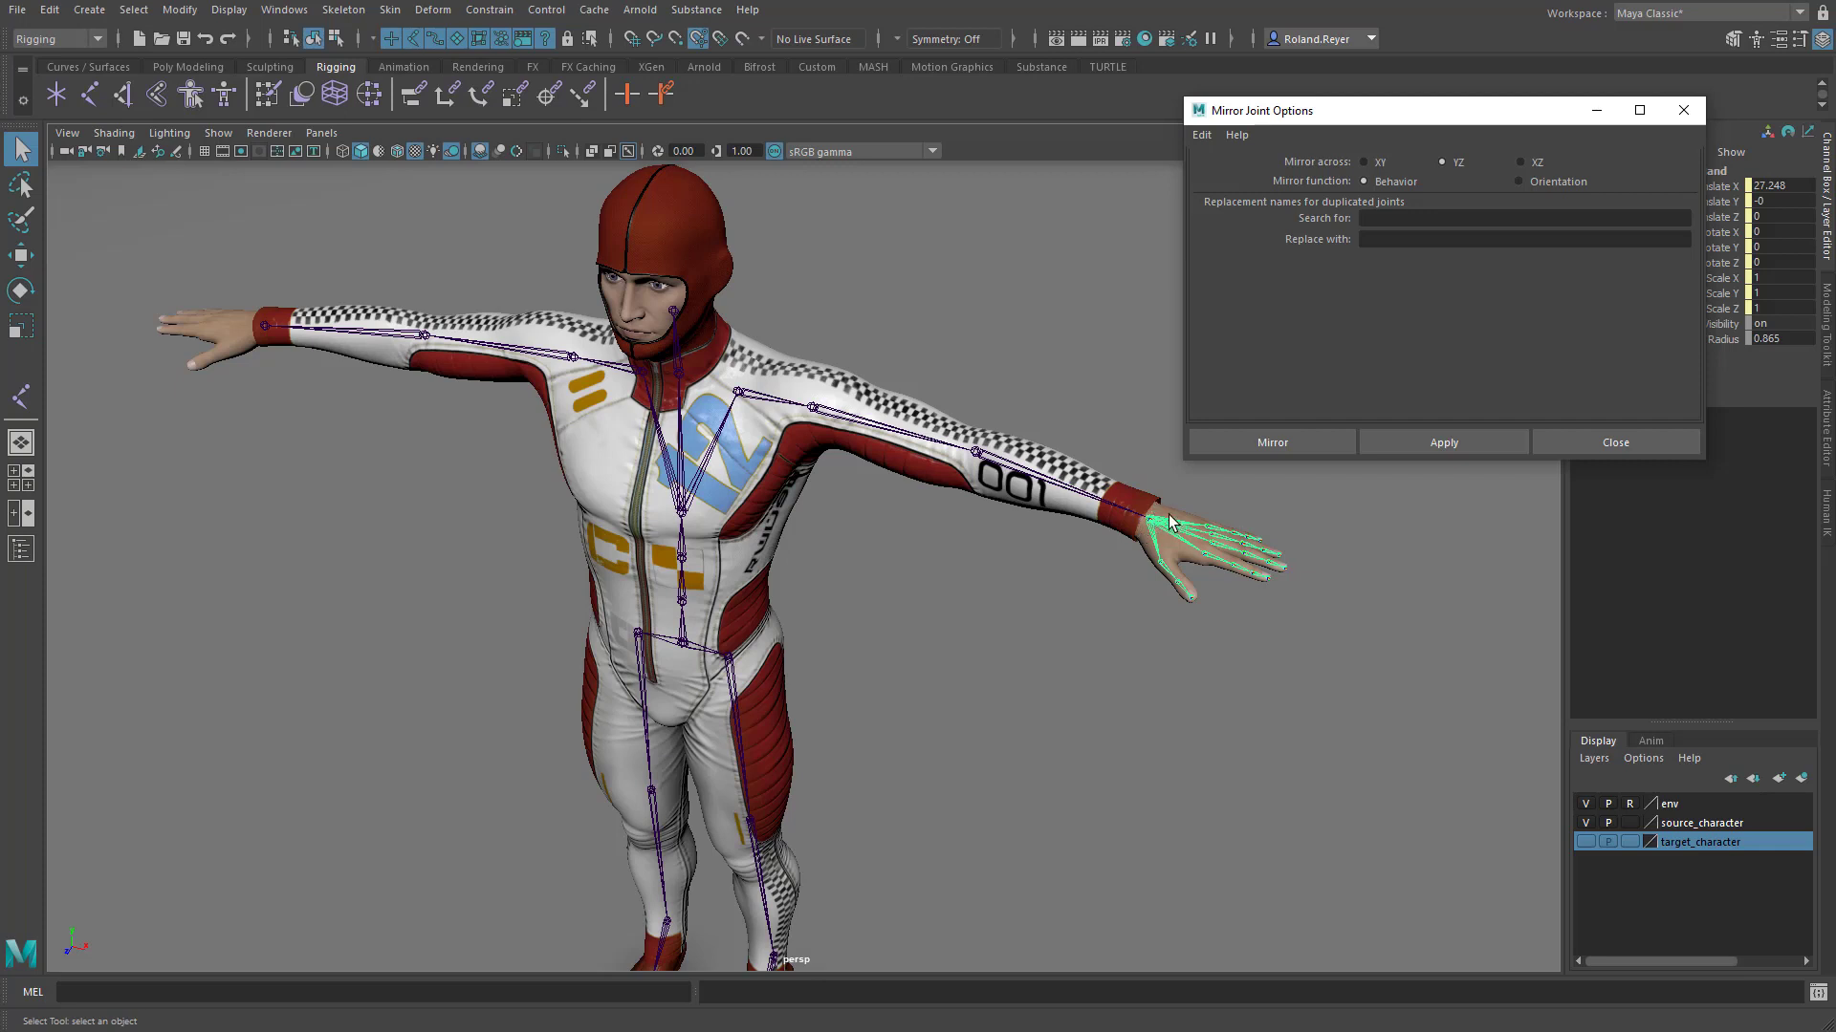
Unparent the left hand joint with its finger joints from the left forearm.
left_click(746, 392)
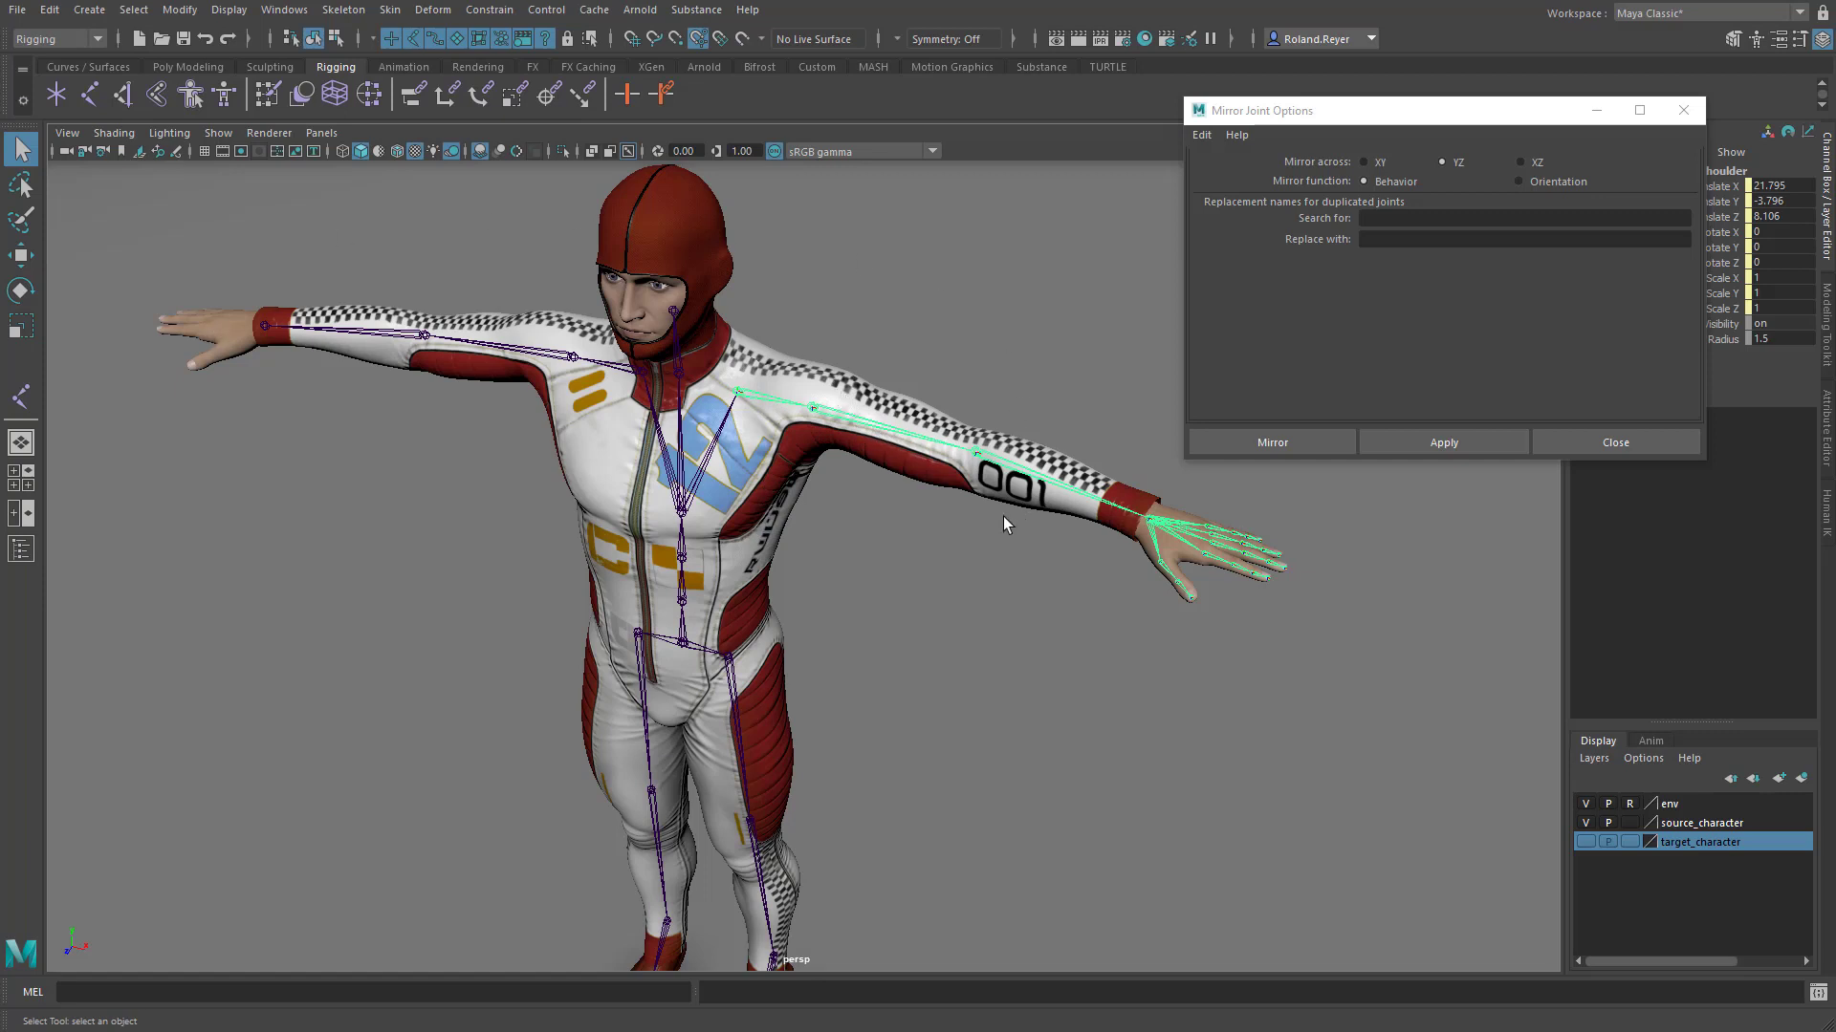
left_click(1178, 541)
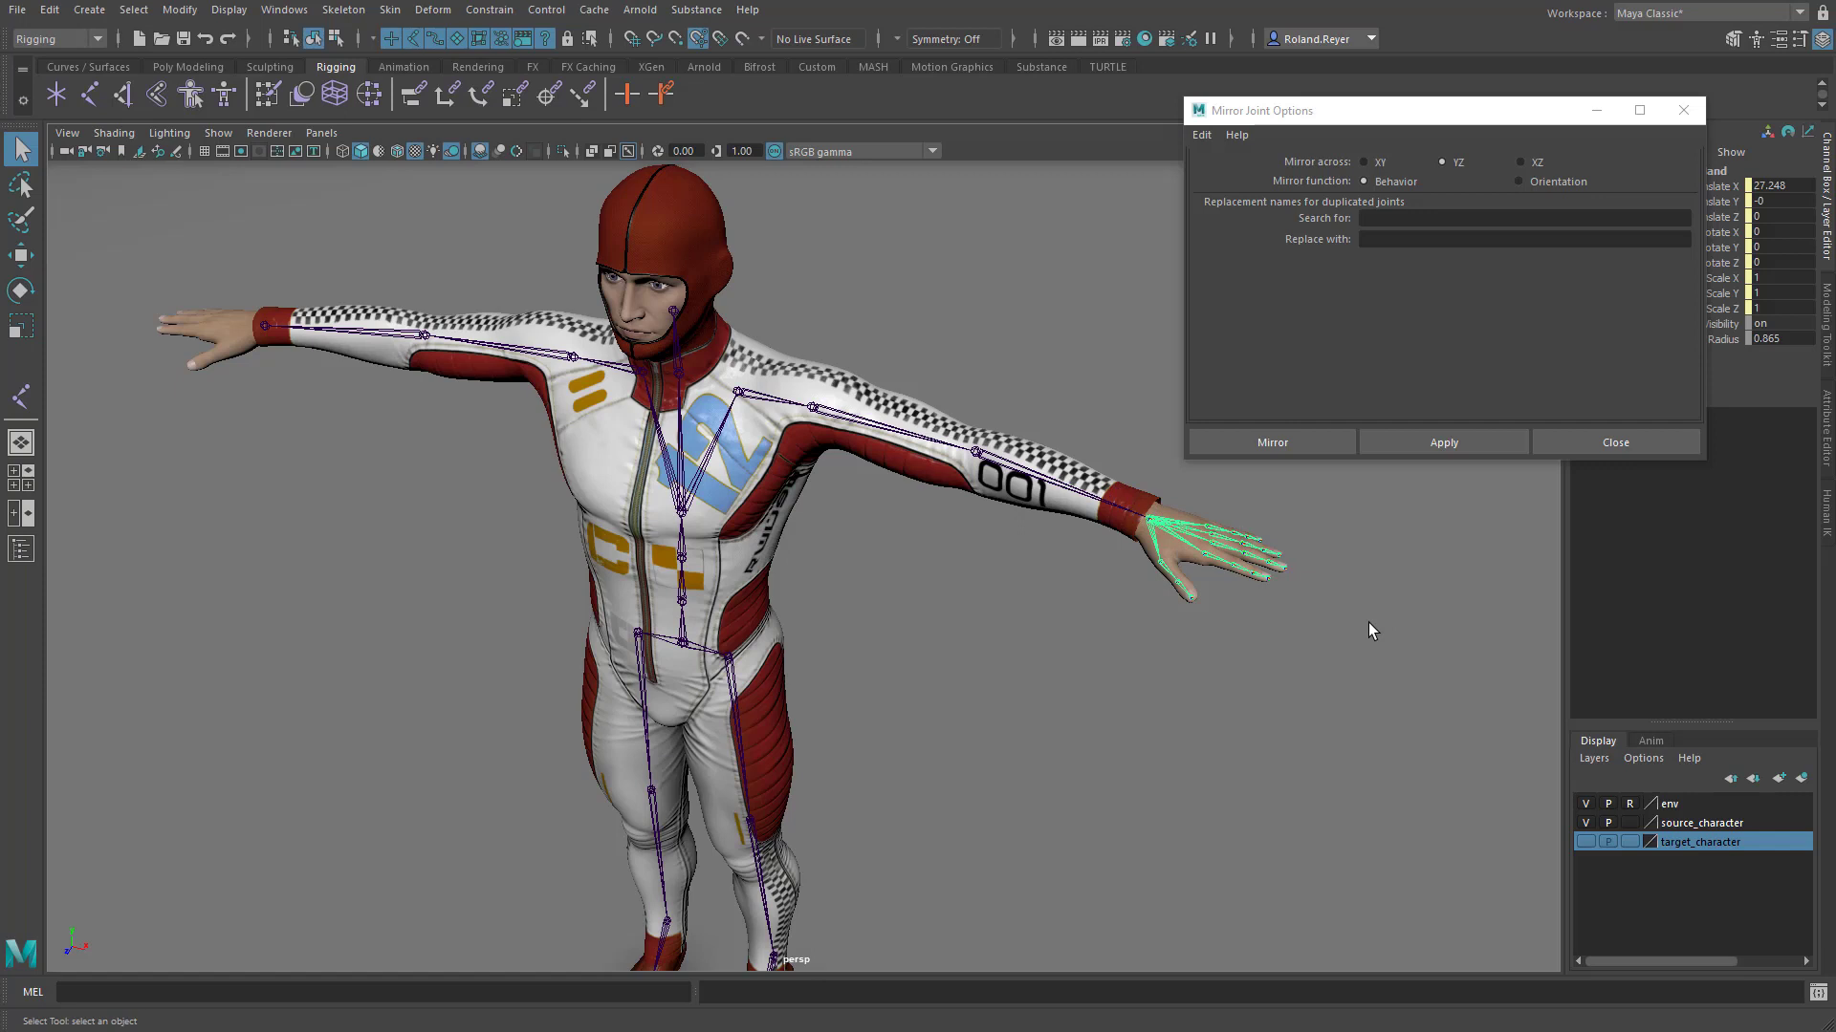
key("Down")
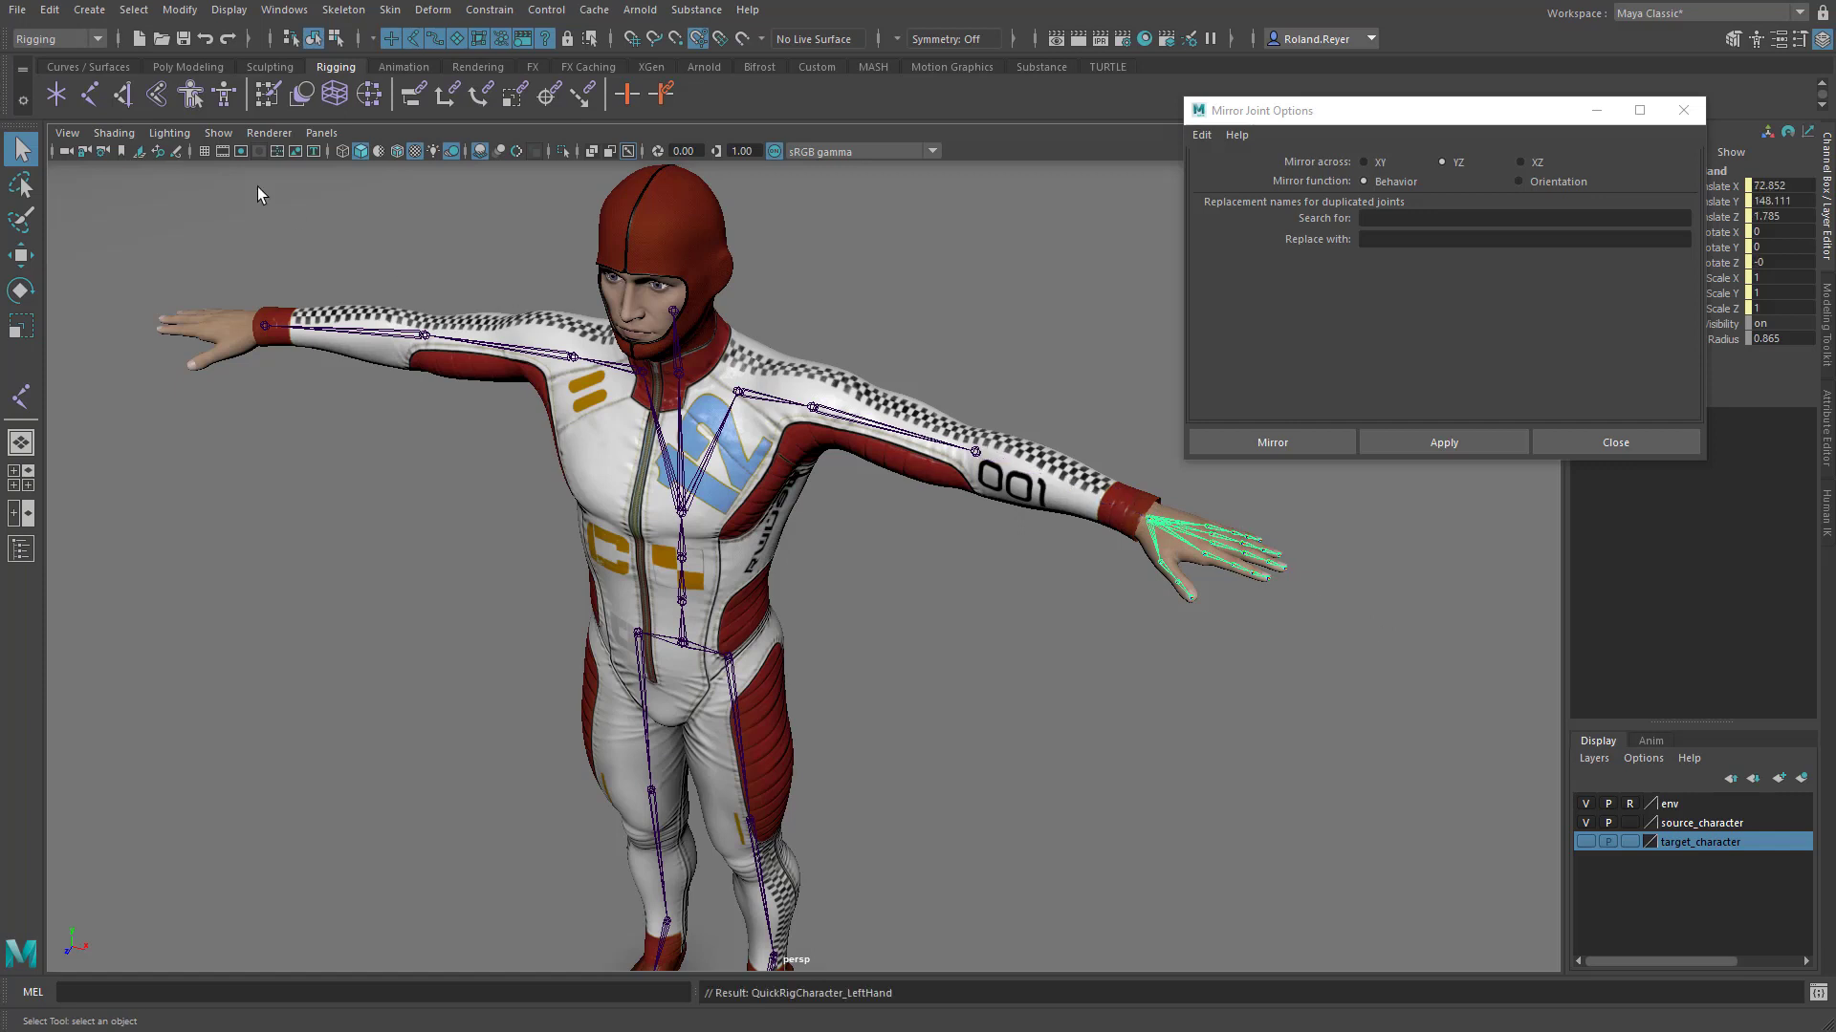
left_click(48, 10)
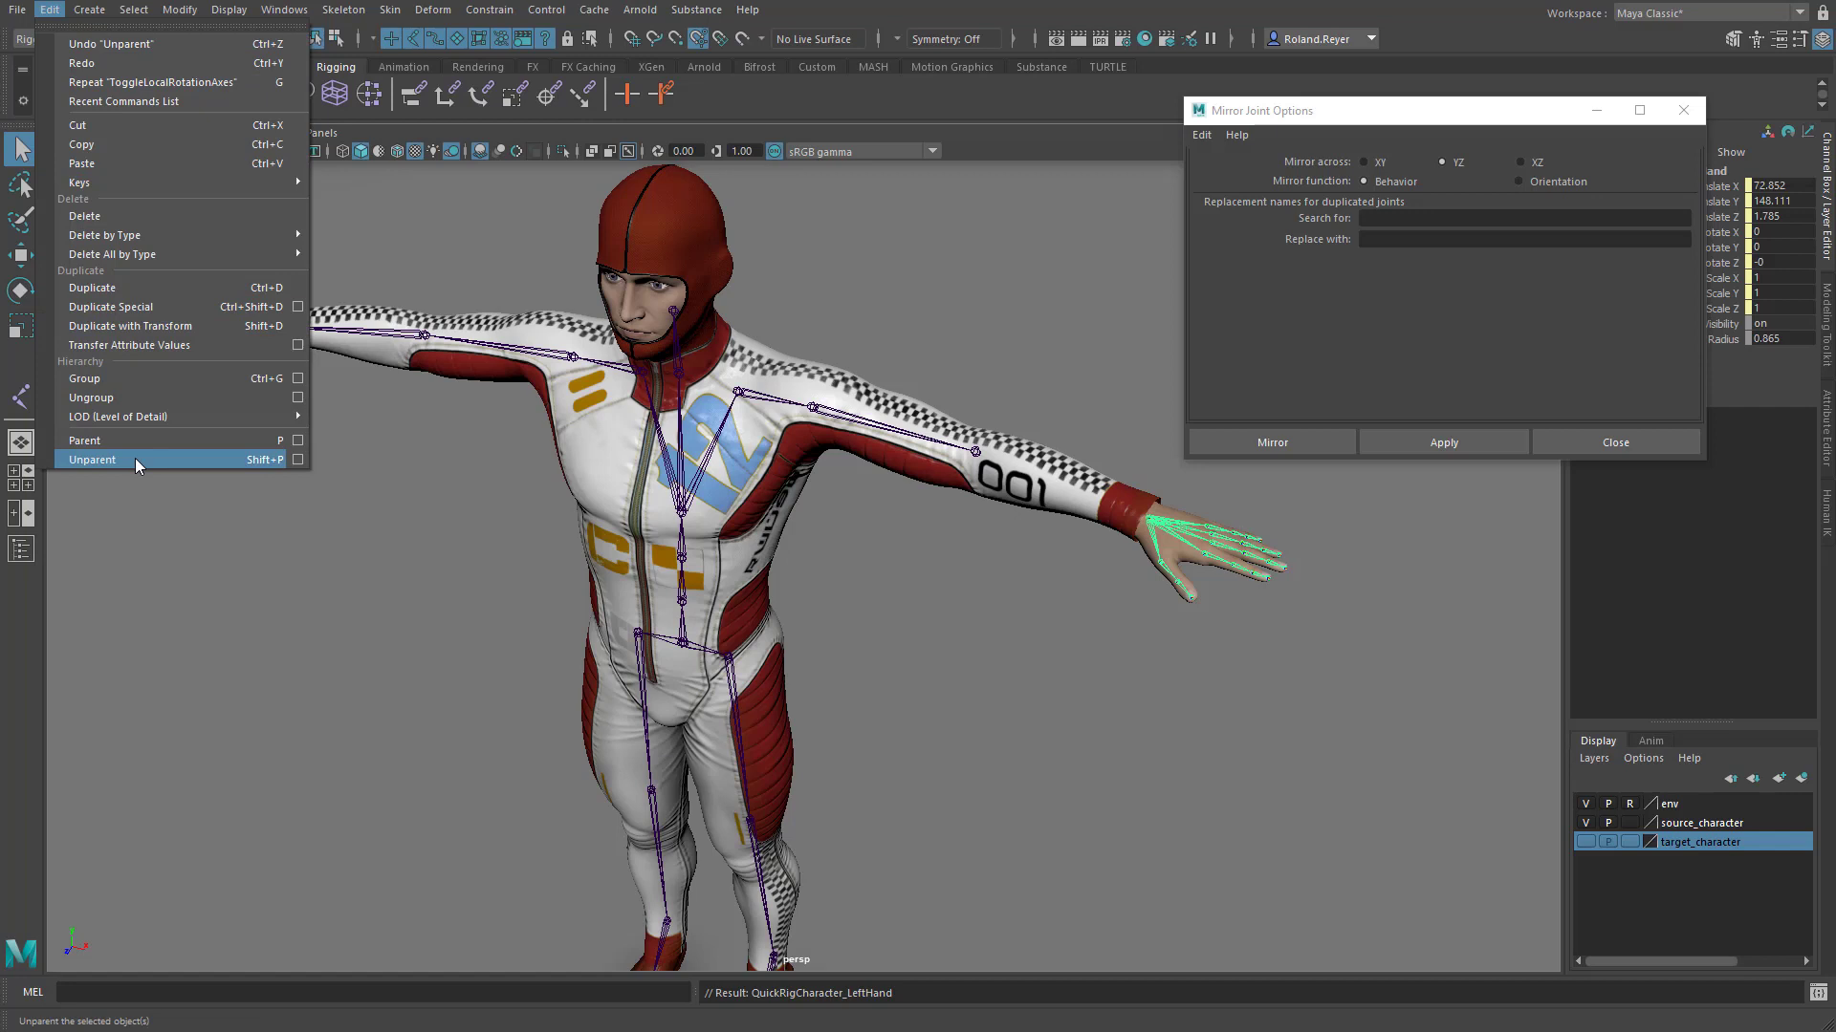
left_click(277, 459)
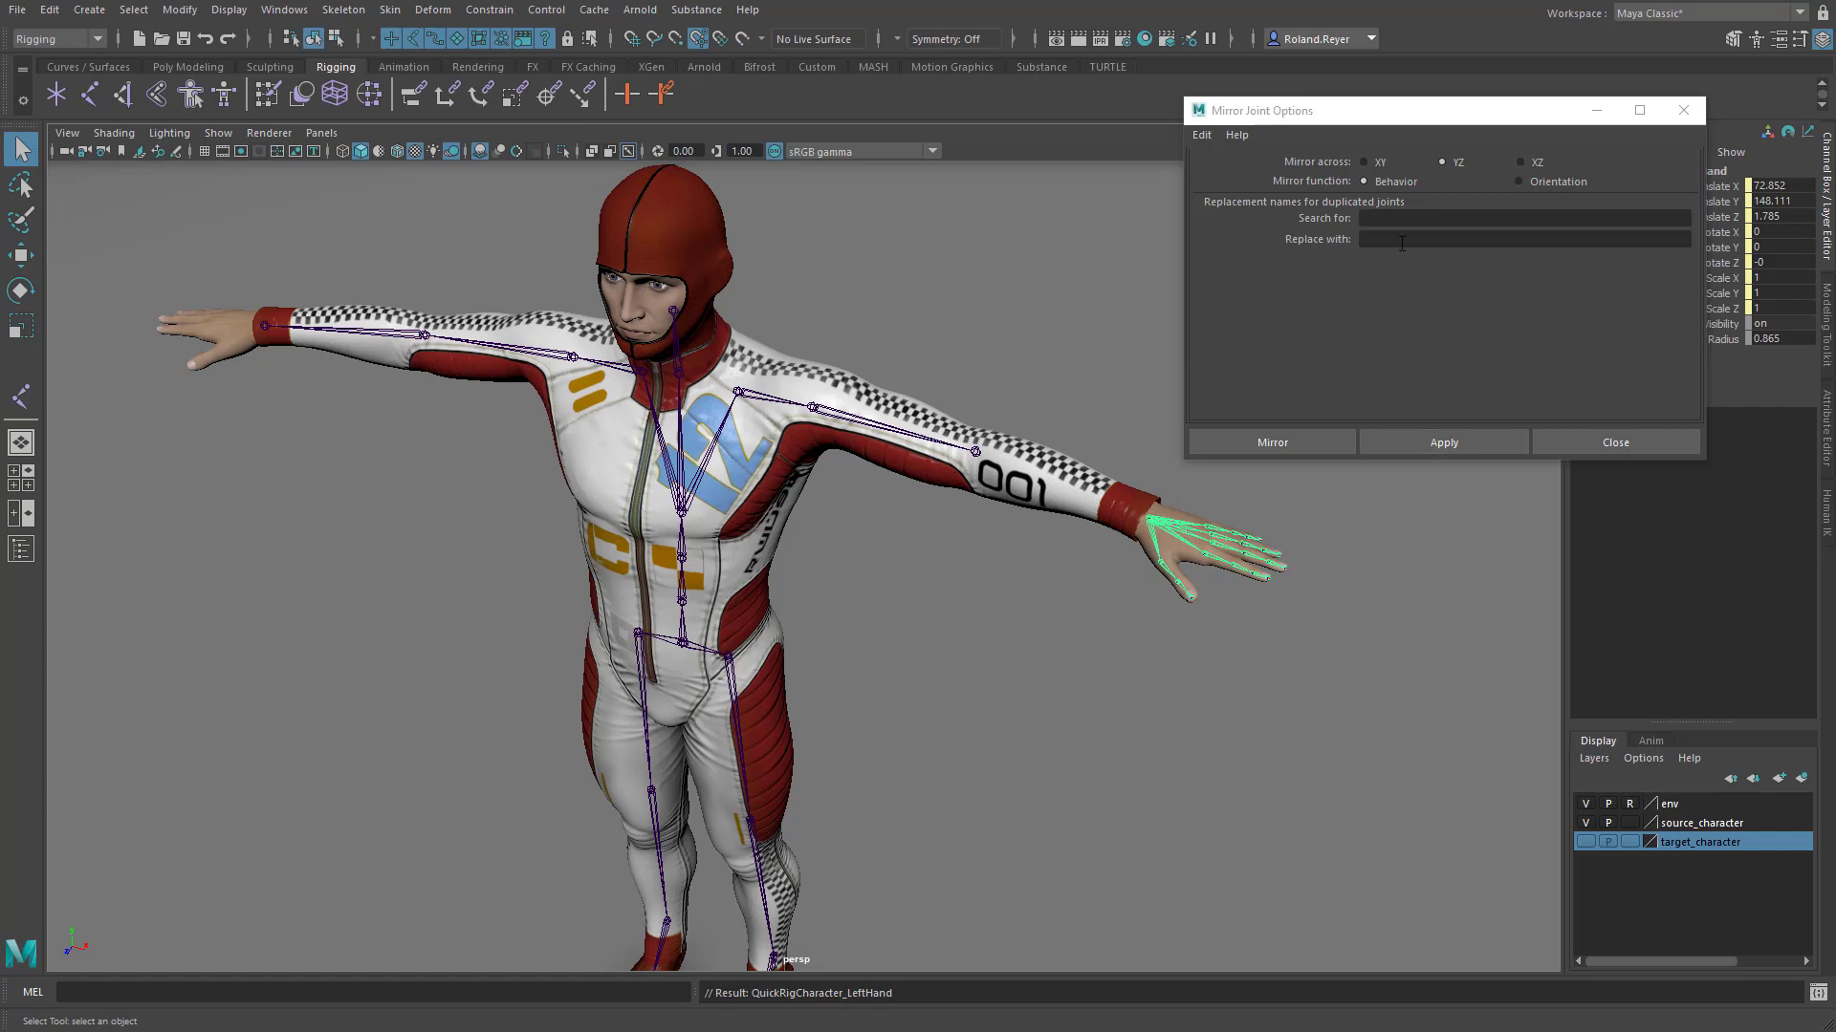
Choose Behavior as the mirror function and delete the existing right hand joint.
left_click(1364, 181)
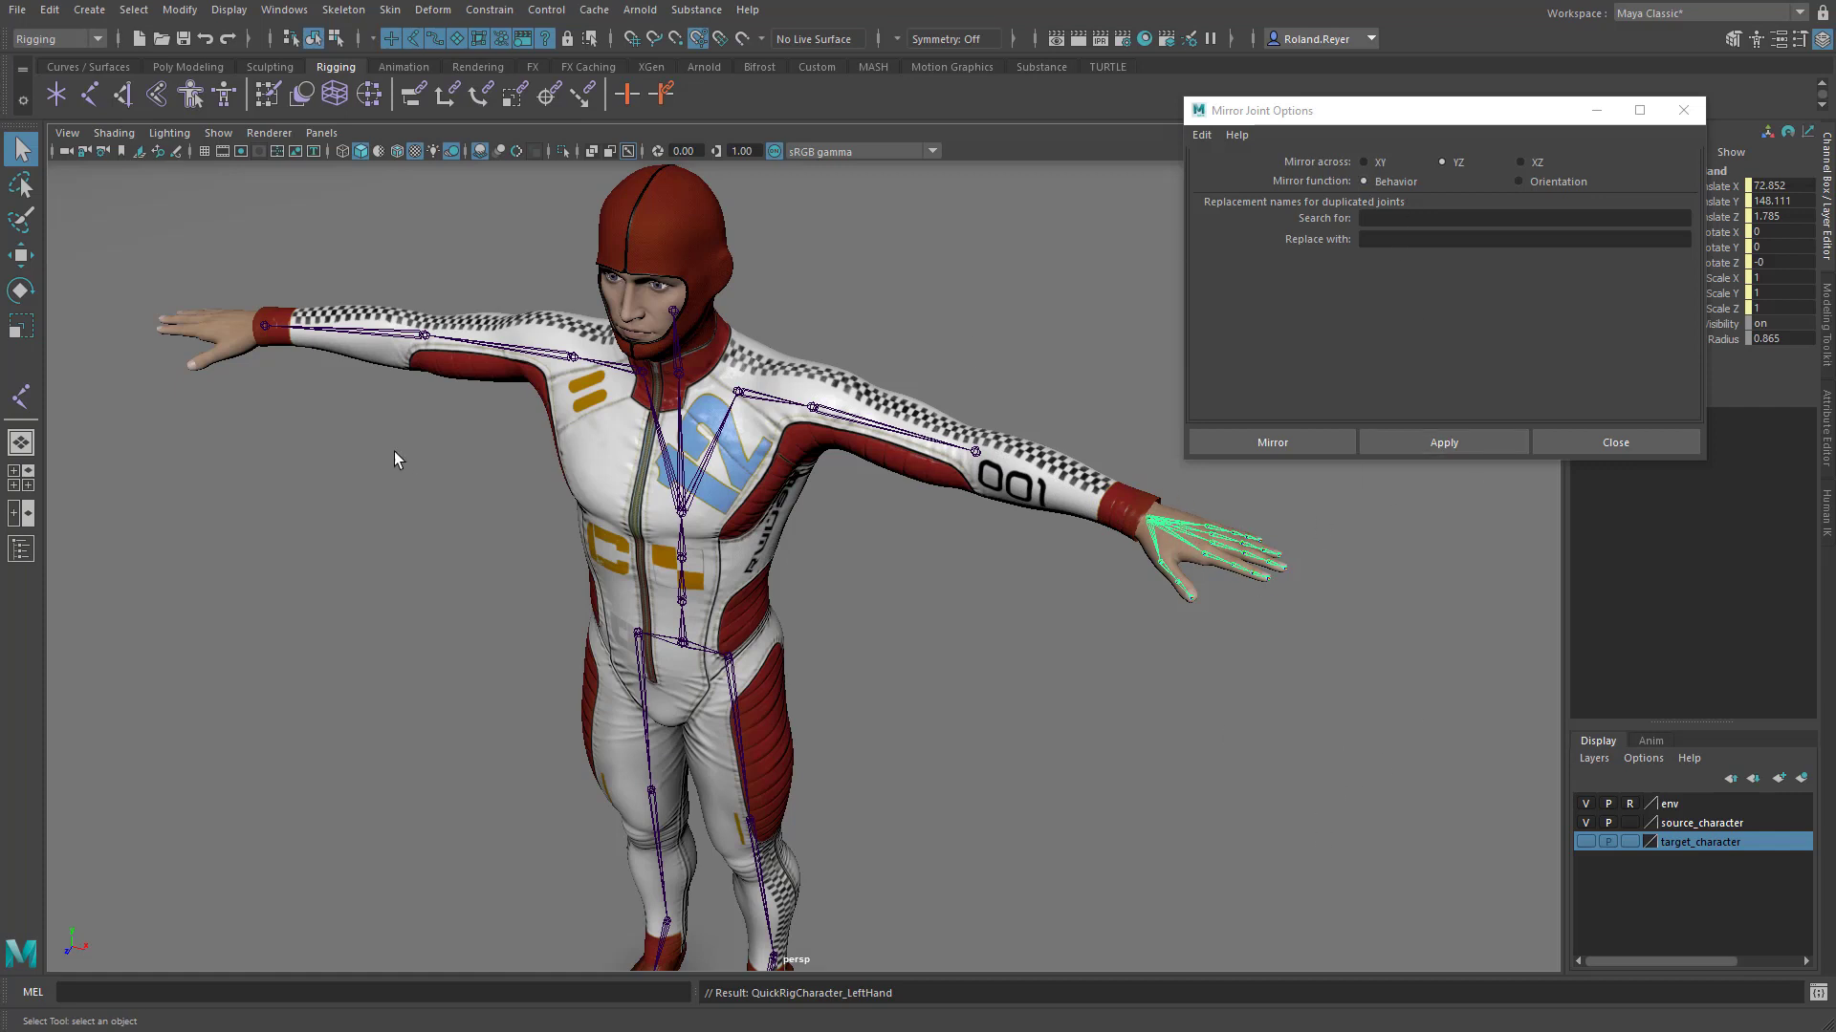
left_click(266, 333)
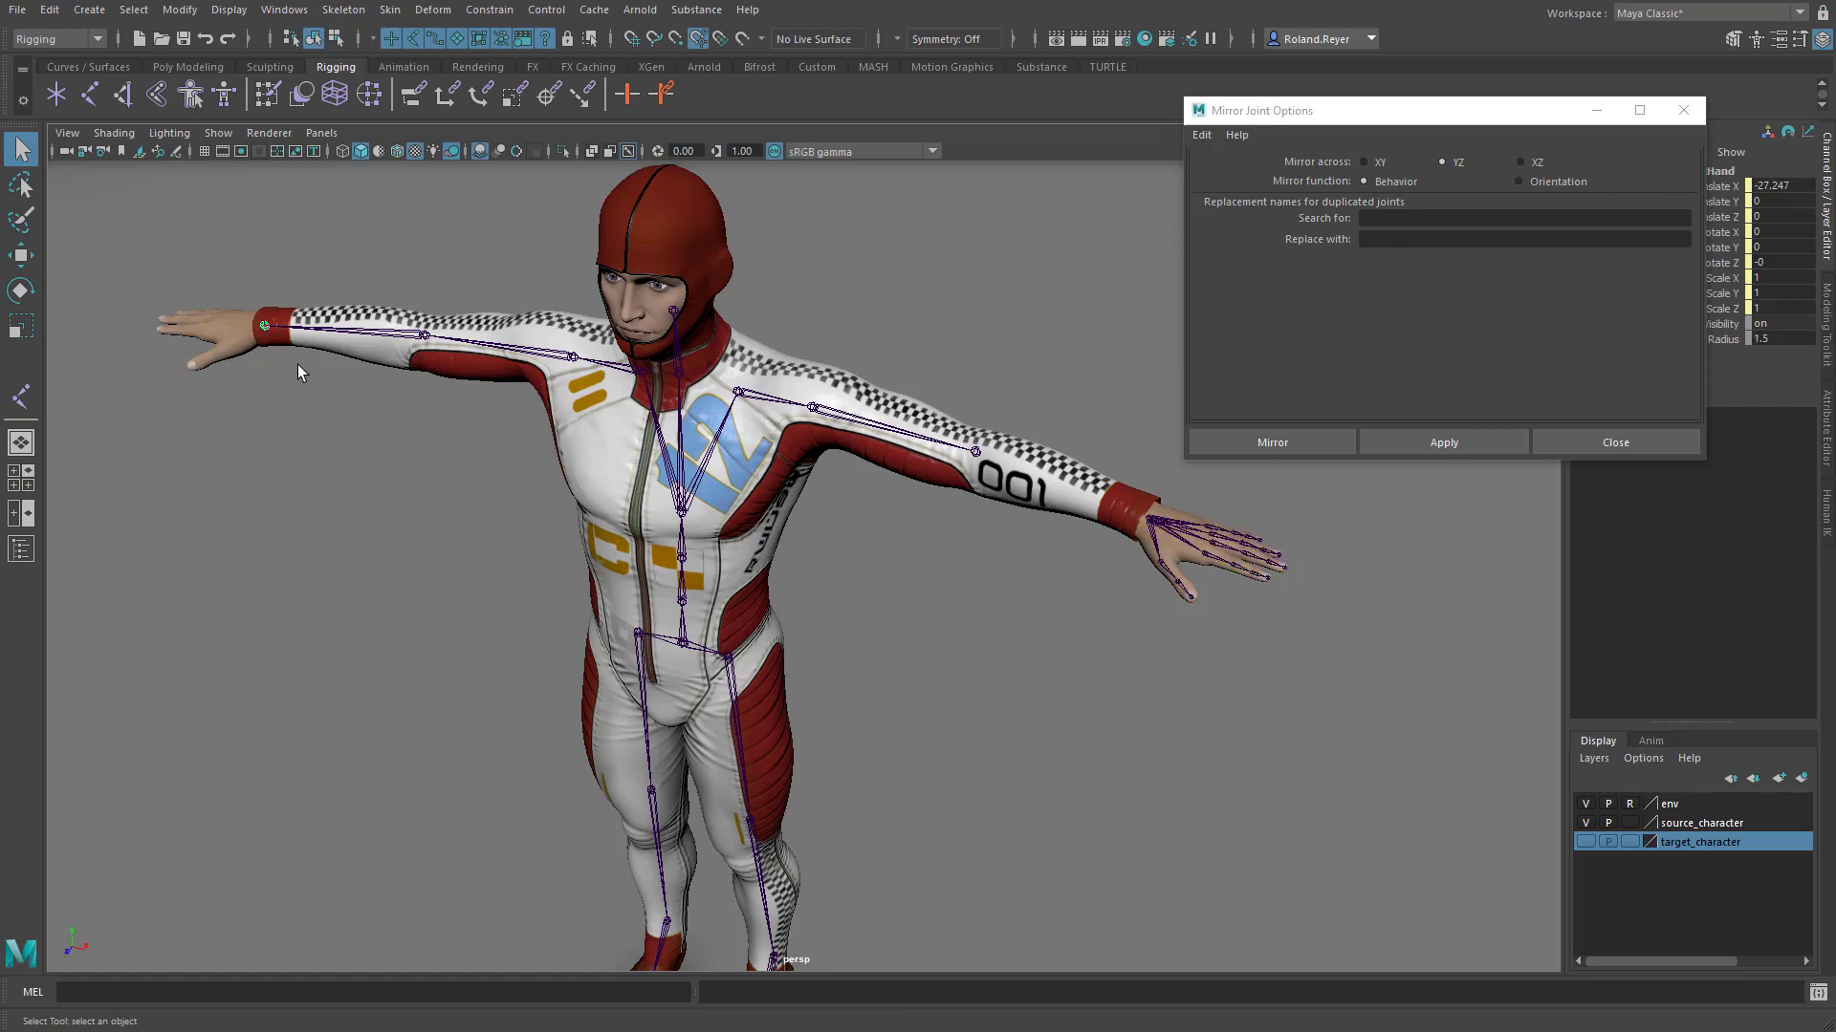
key("Delete")
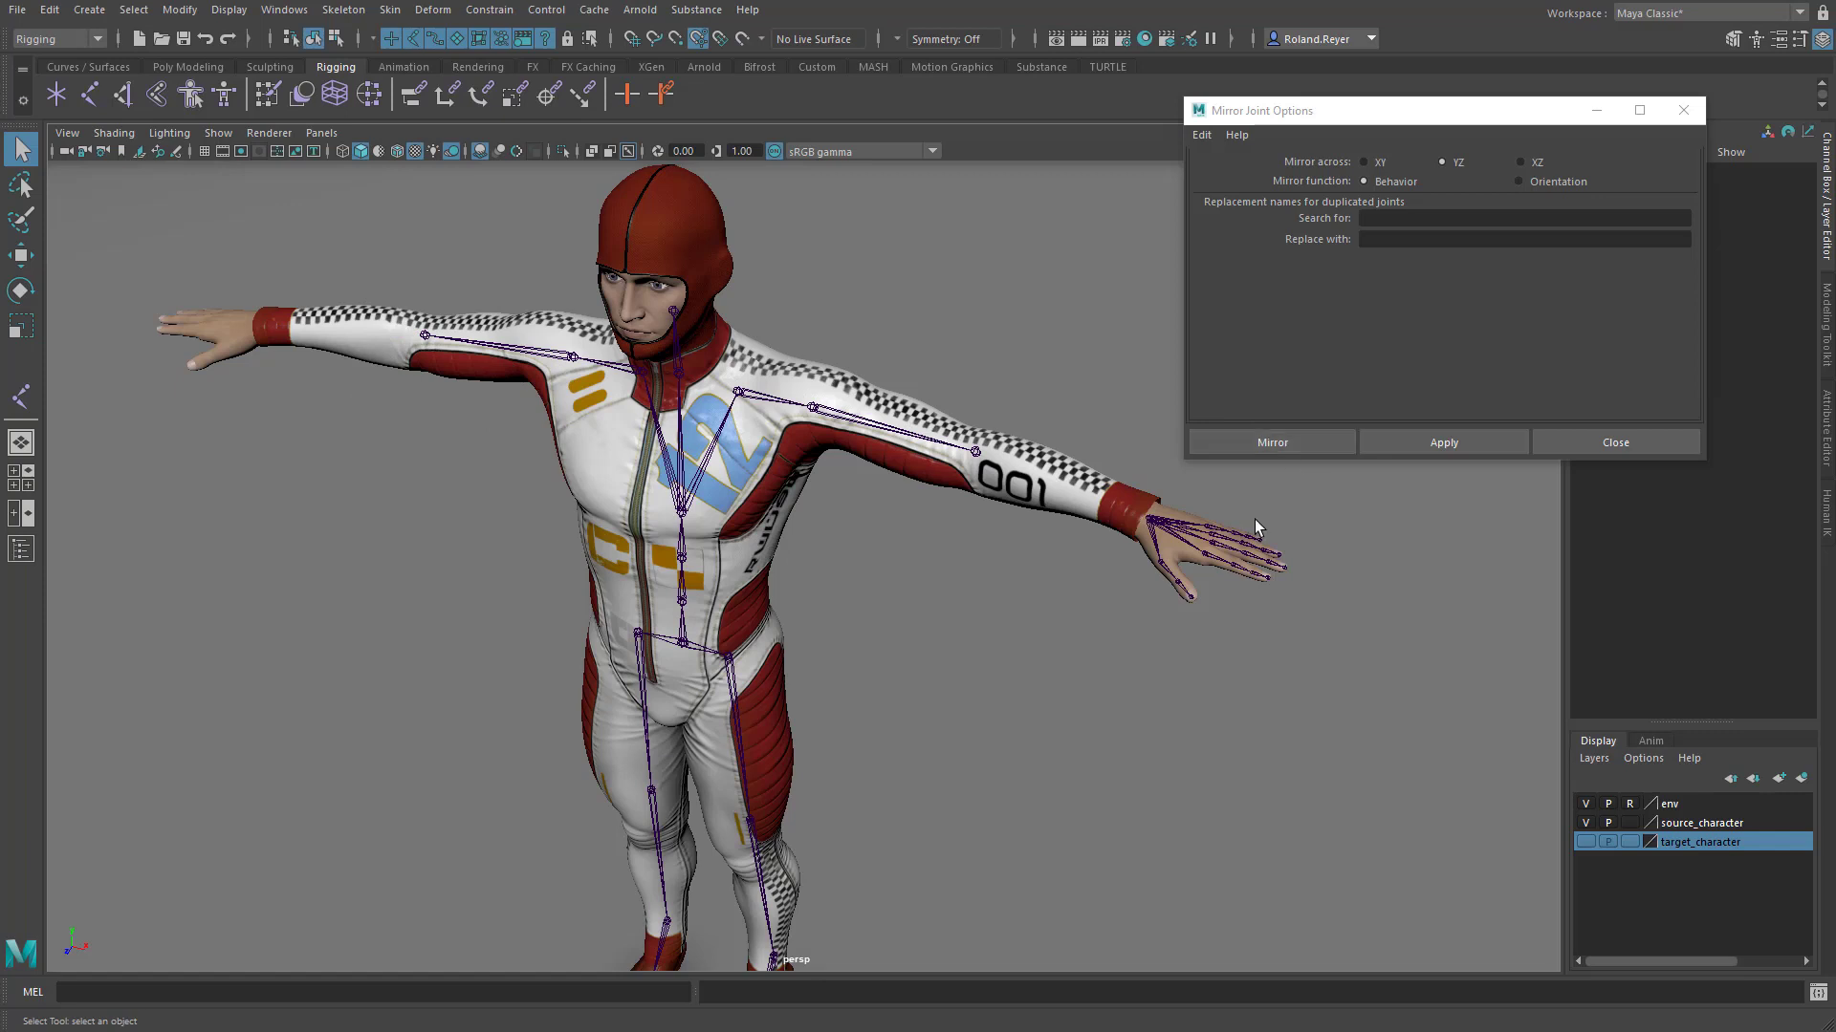
Mirror the left hand joint hierarchy across the YZ plane and close the mirror options.
left_click(1438, 440)
left_click(1449, 448)
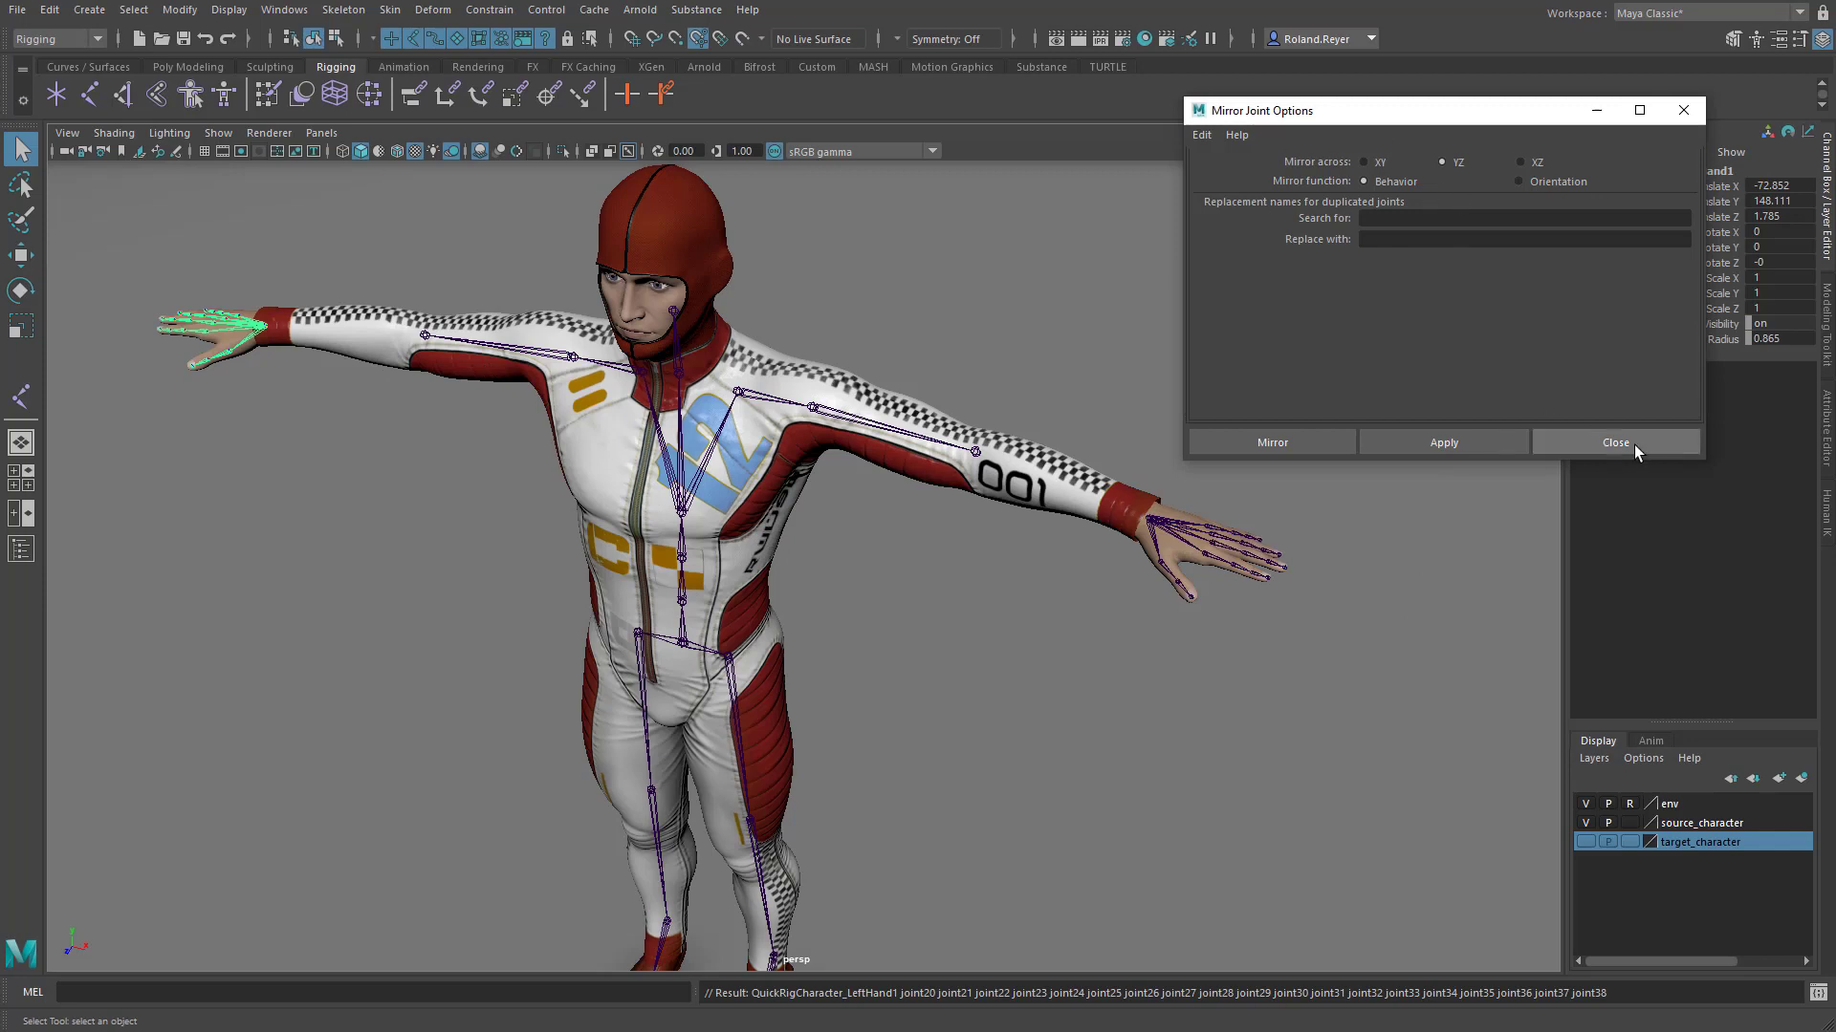
left_click(1589, 442)
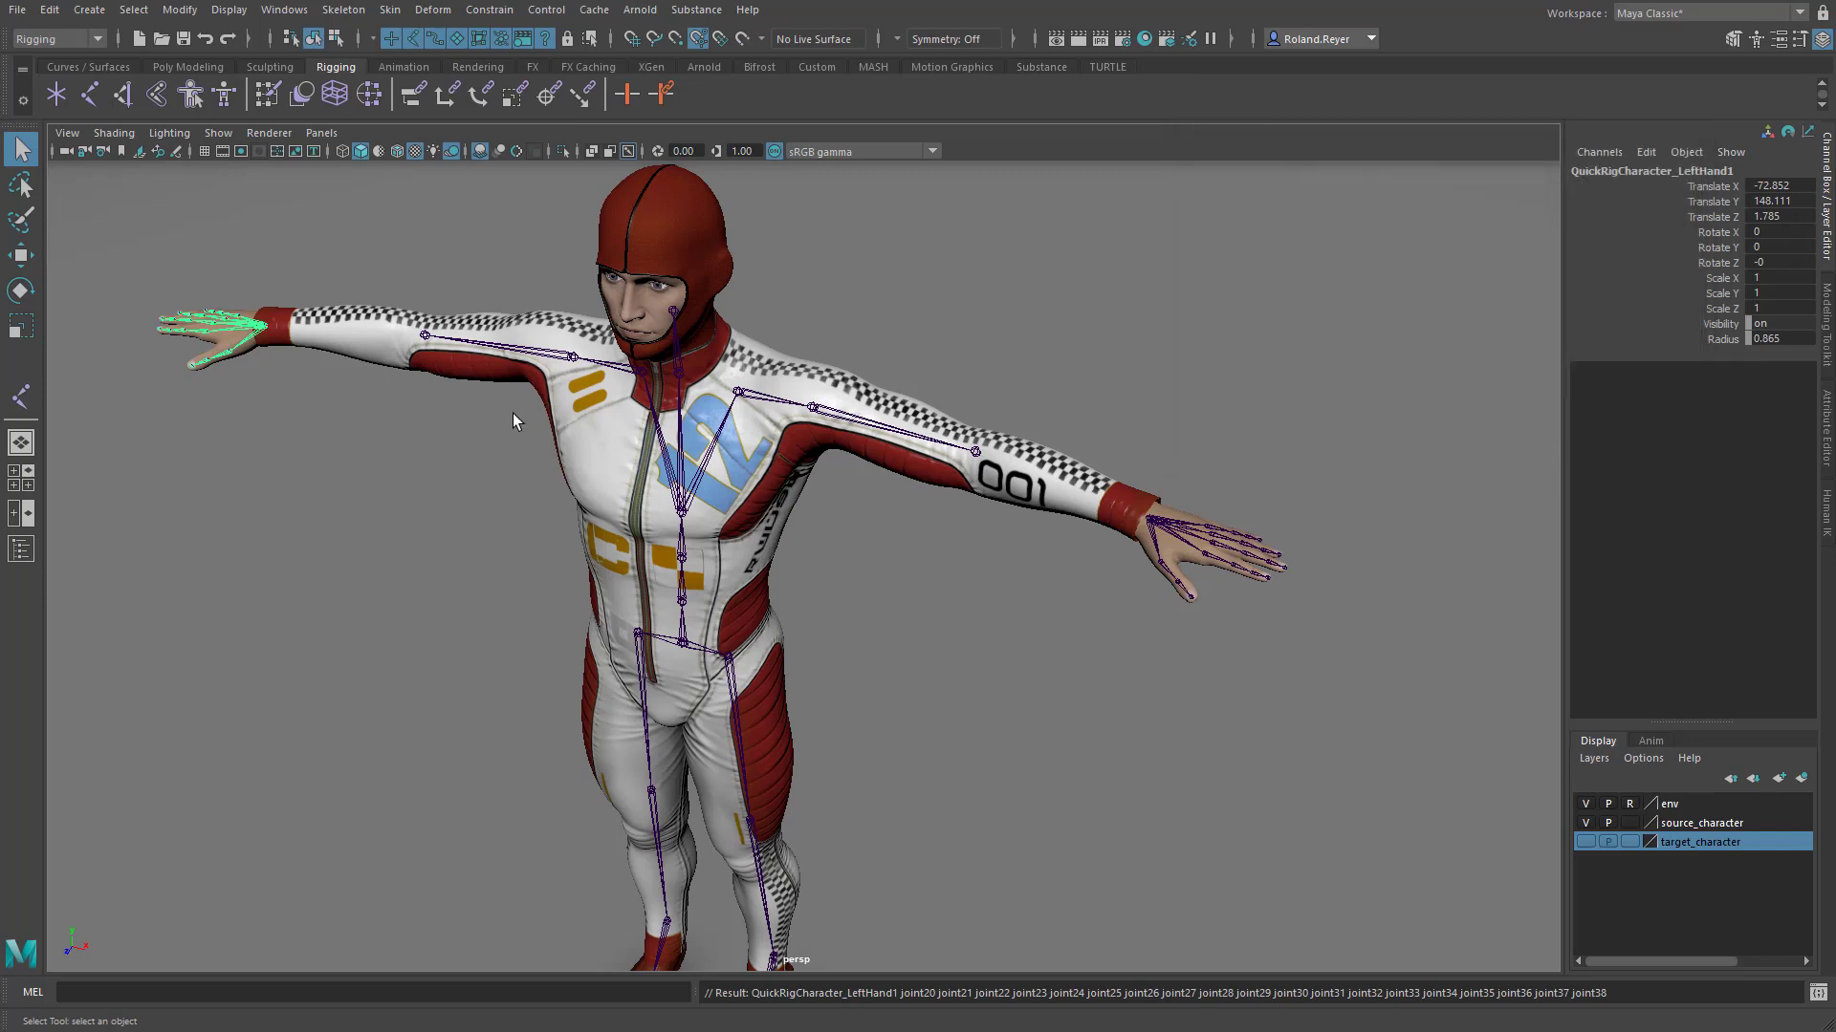
Parent the mirrored hand to the right forearm joint and the left hand to the left forearm joint, and clear the selection.
left_click(424, 334)
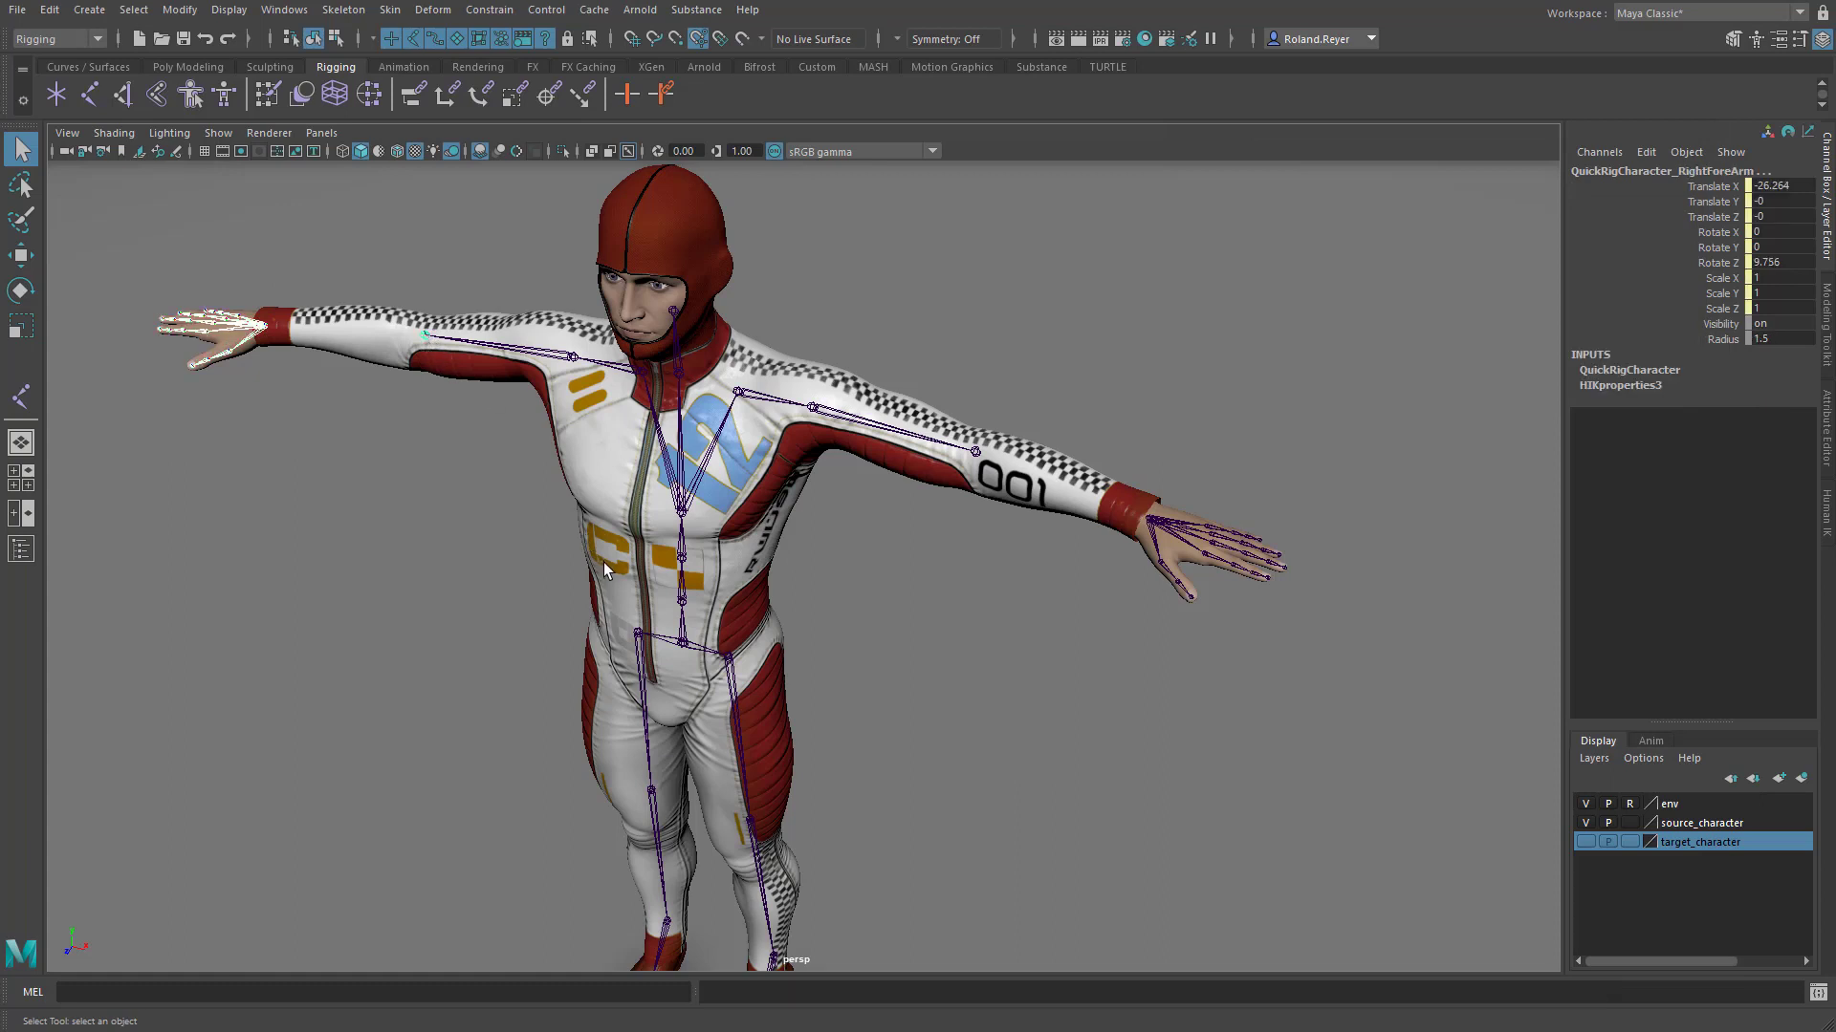
key("Down")
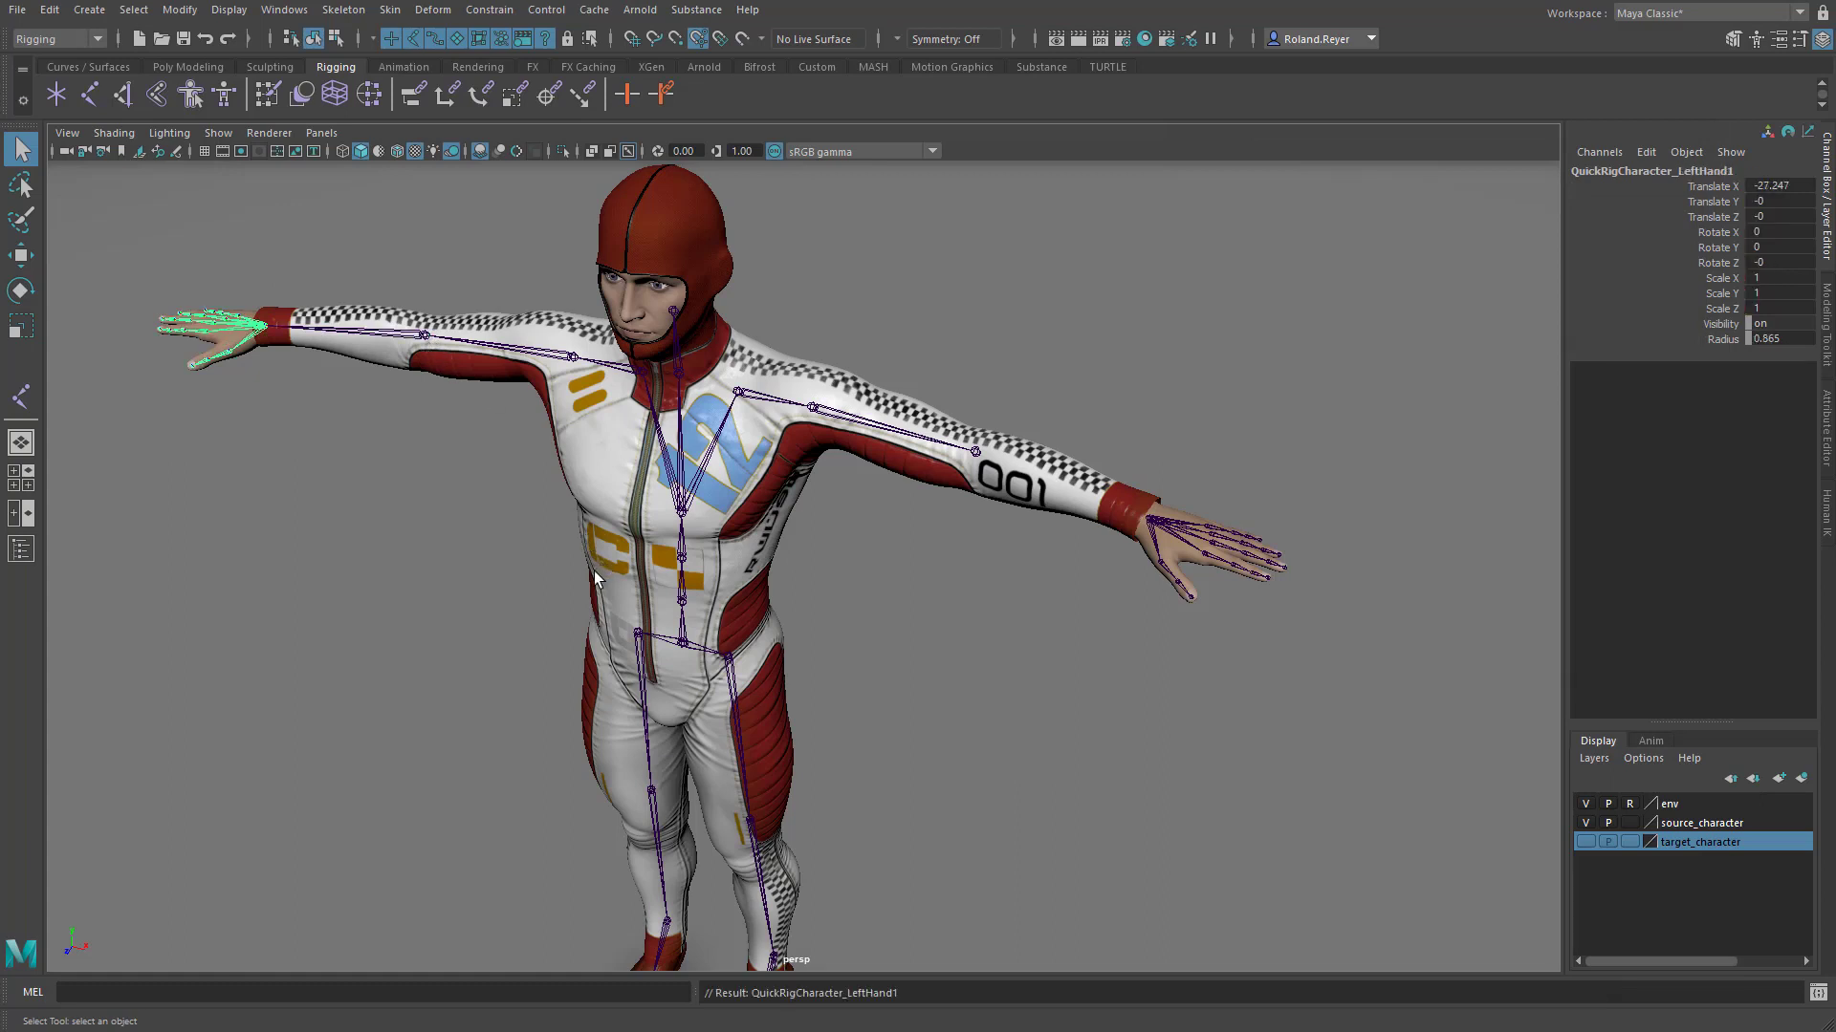
left_click(1178, 540)
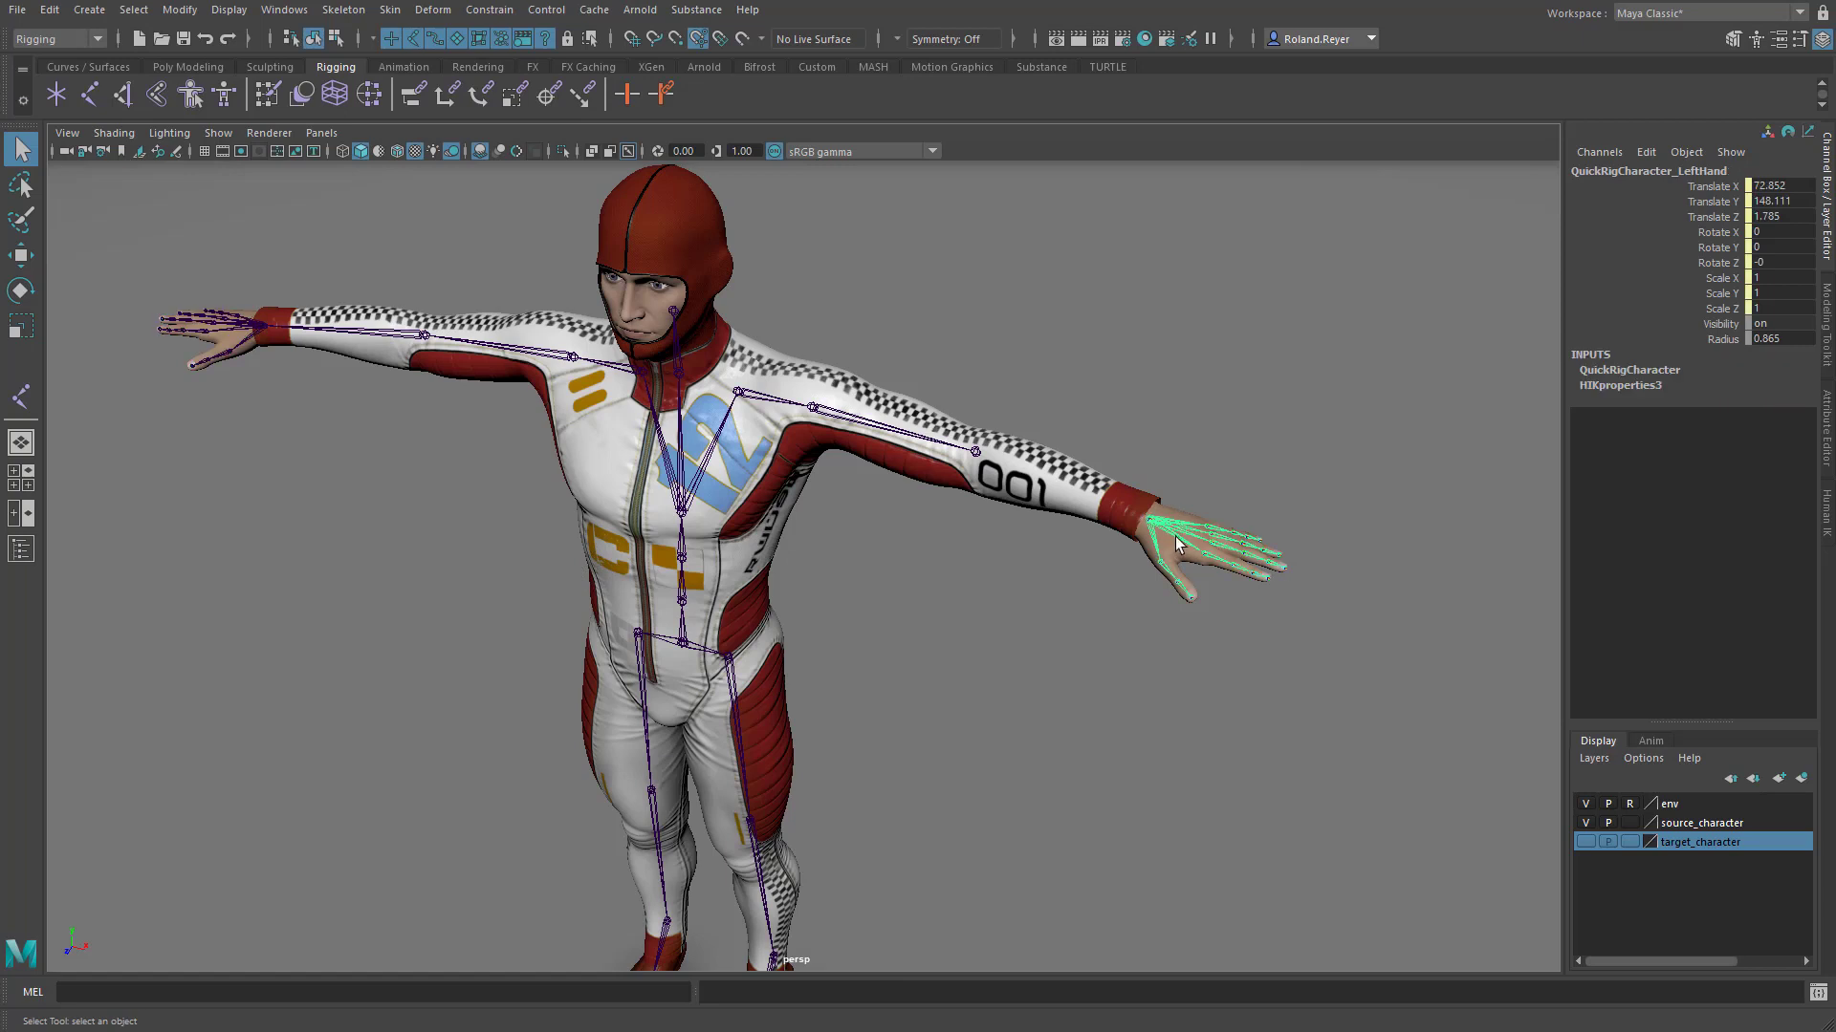
left_click(975, 453)
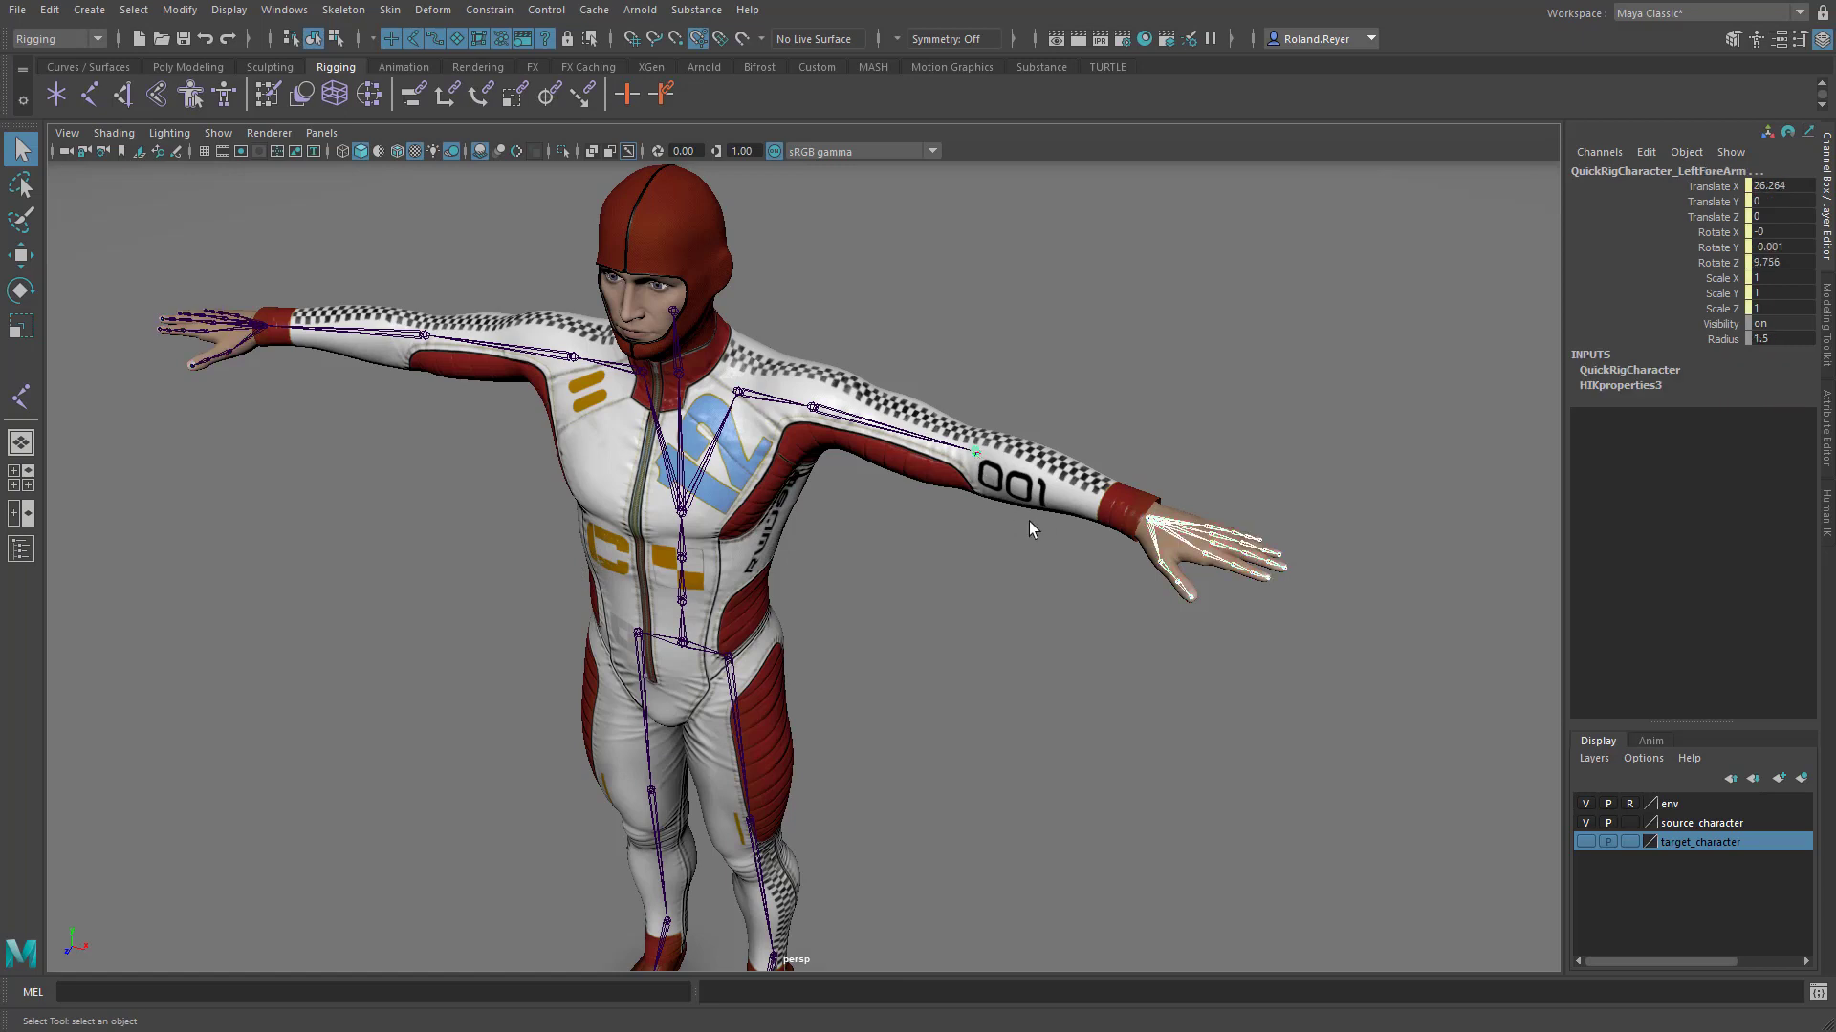
key("Down")
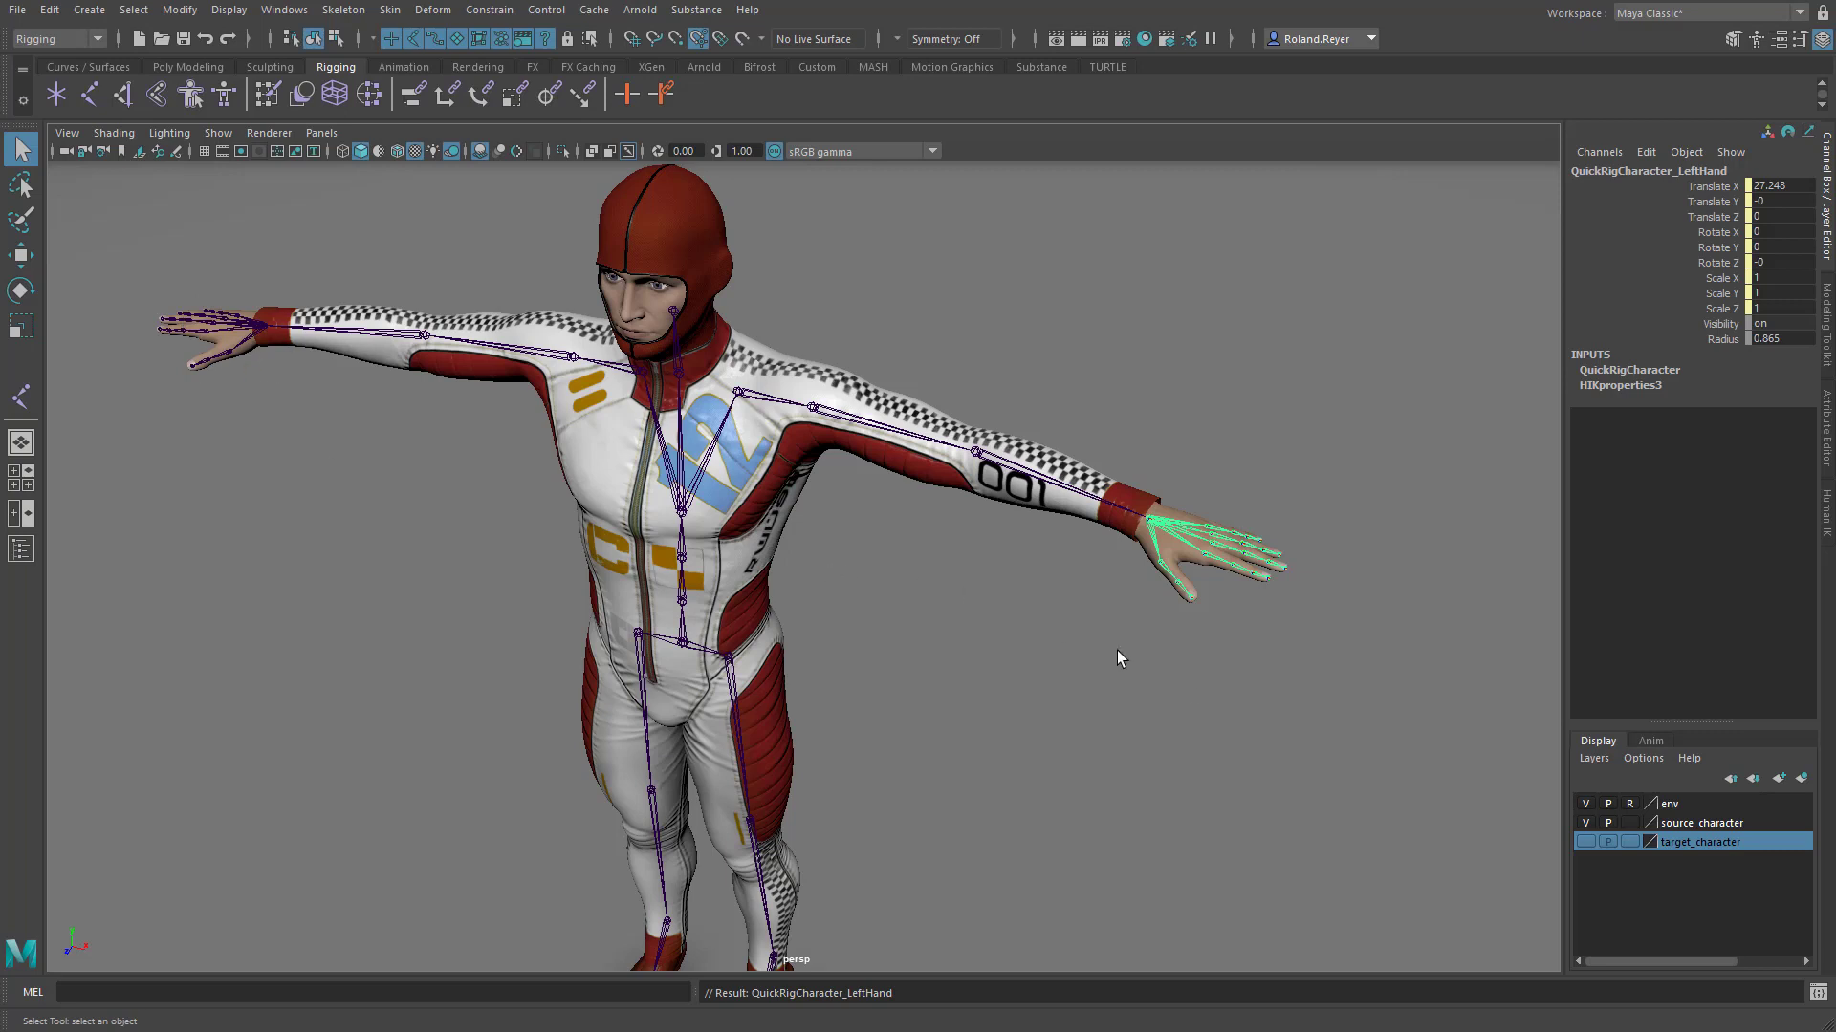
left_click(1376, 635)
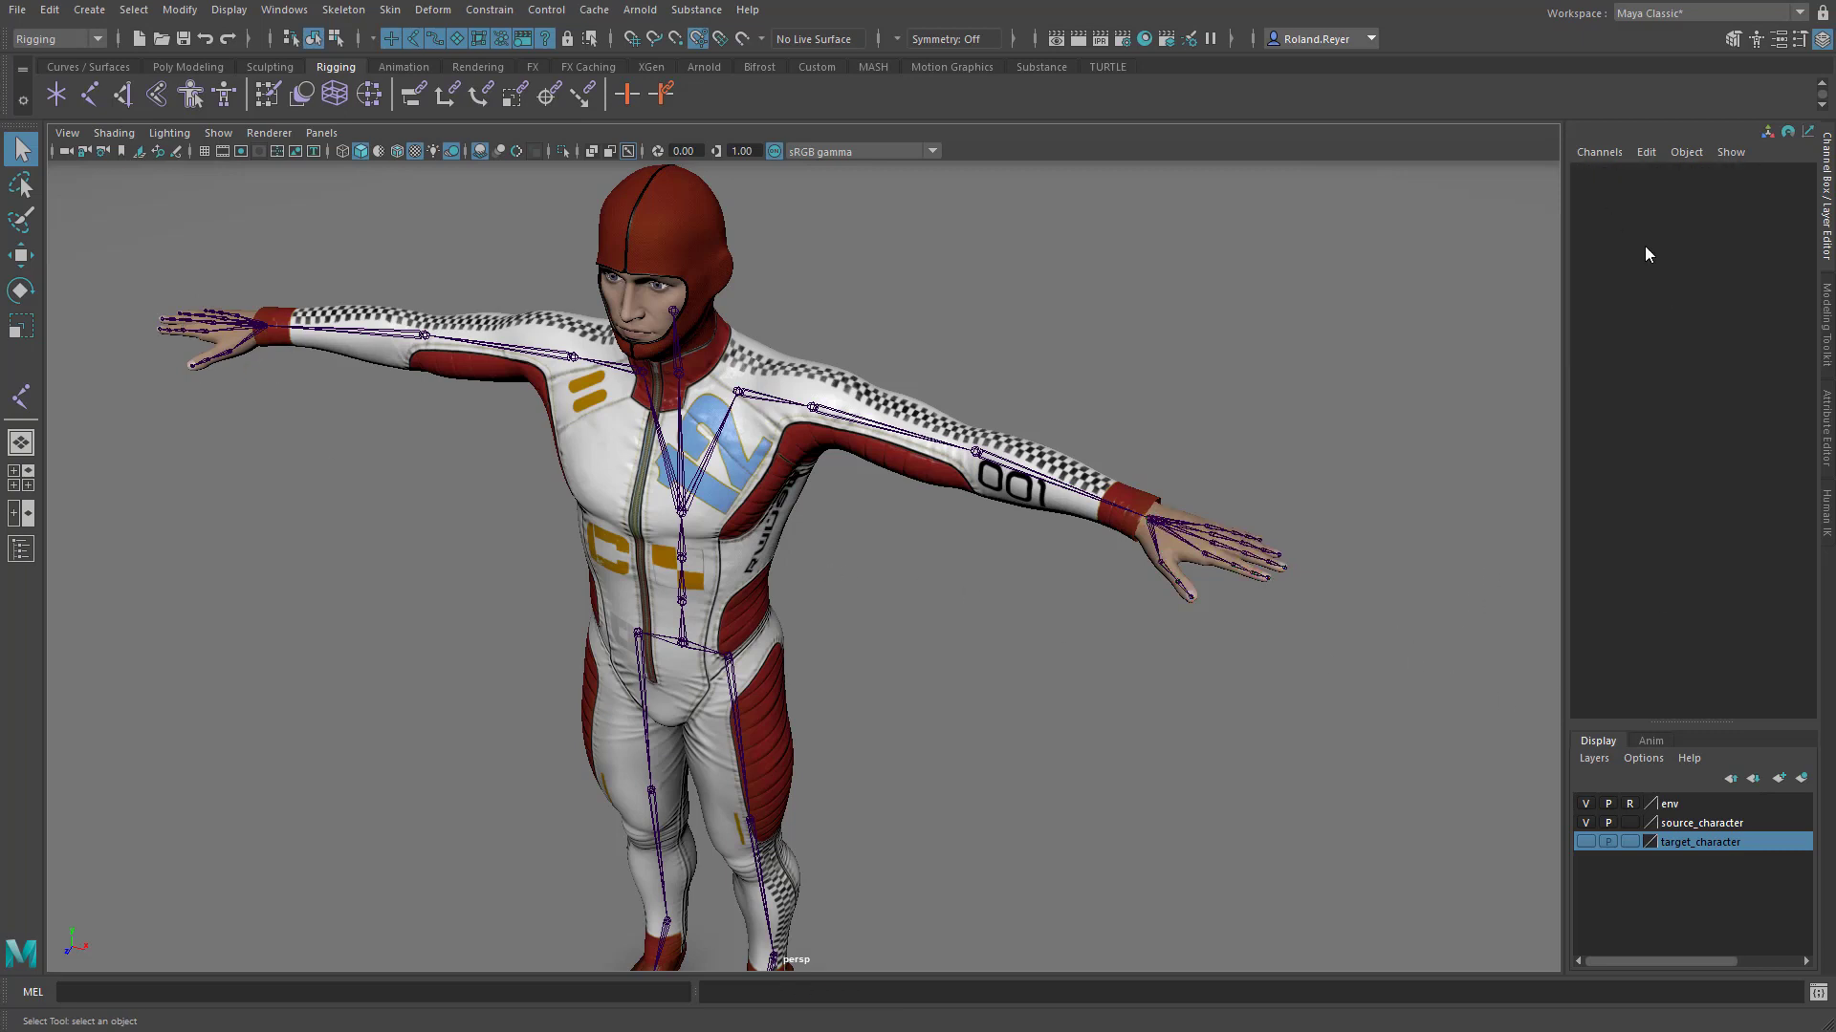
In the HumanIK controls, hide QuickRigCharacter's skeleton and show its control rig's FK and IK effectors.
left_click(1822, 531)
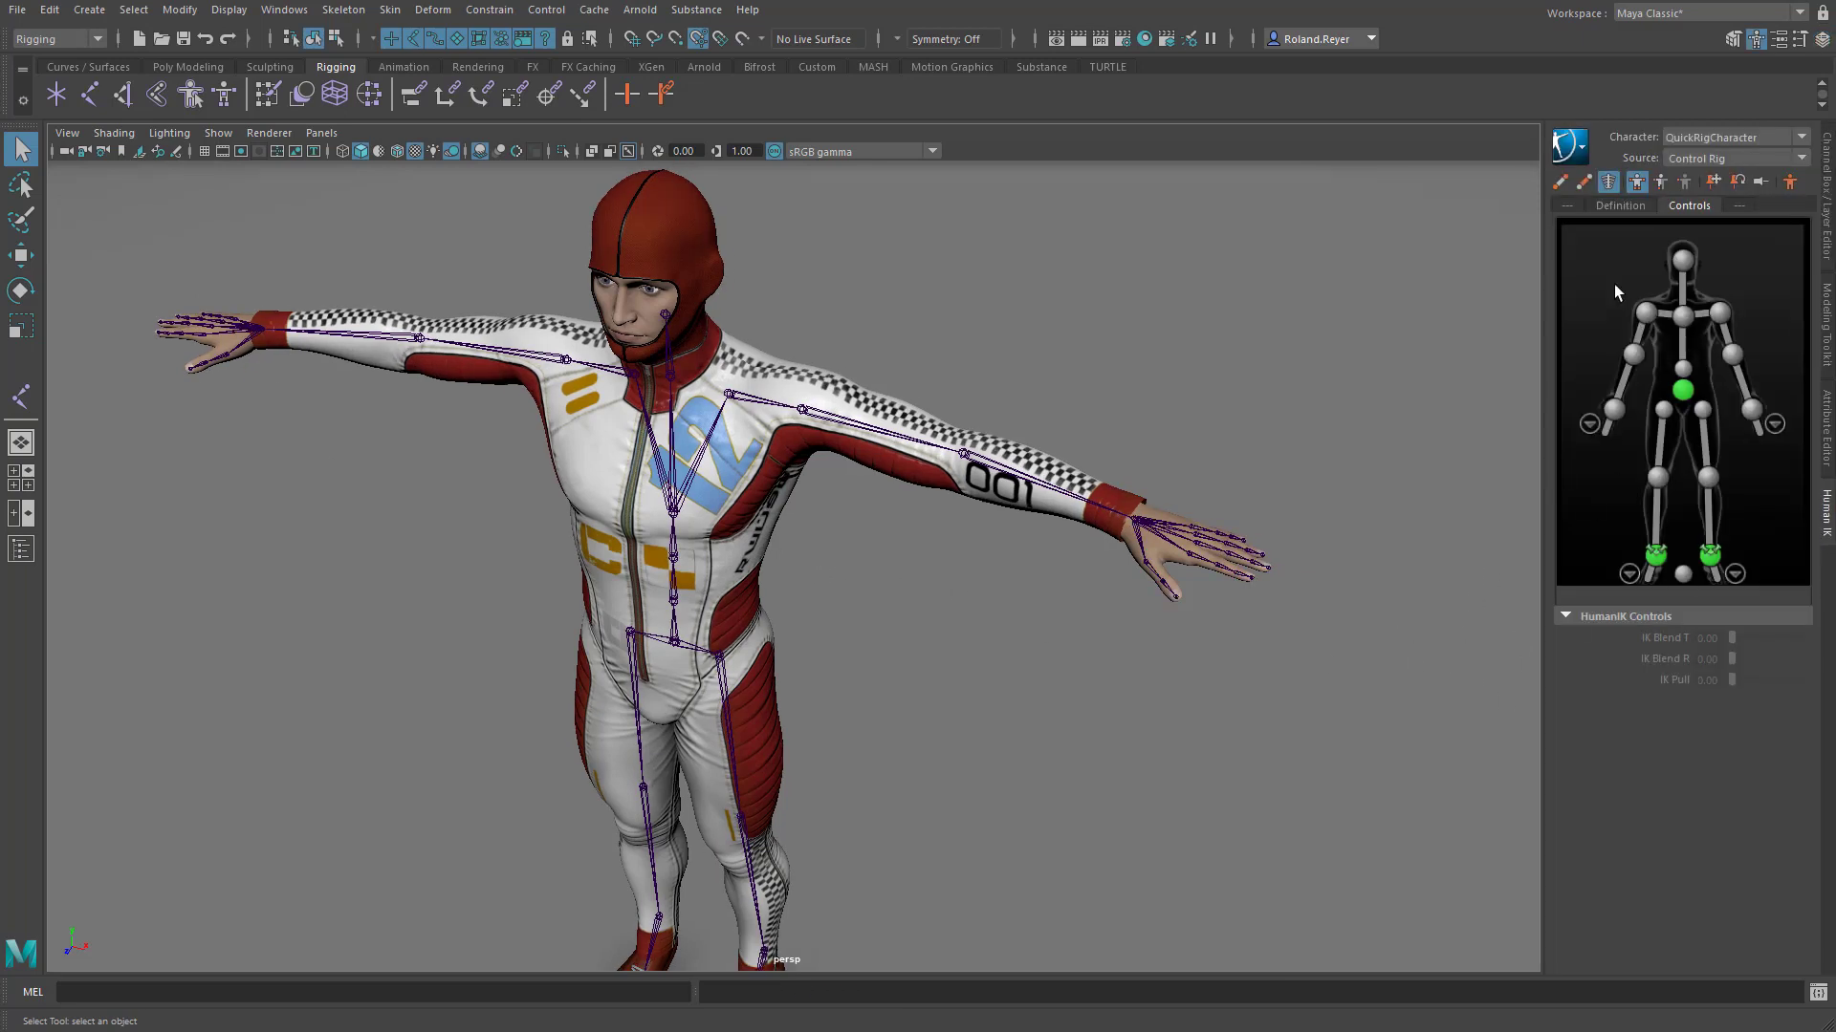
left_click(1608, 181)
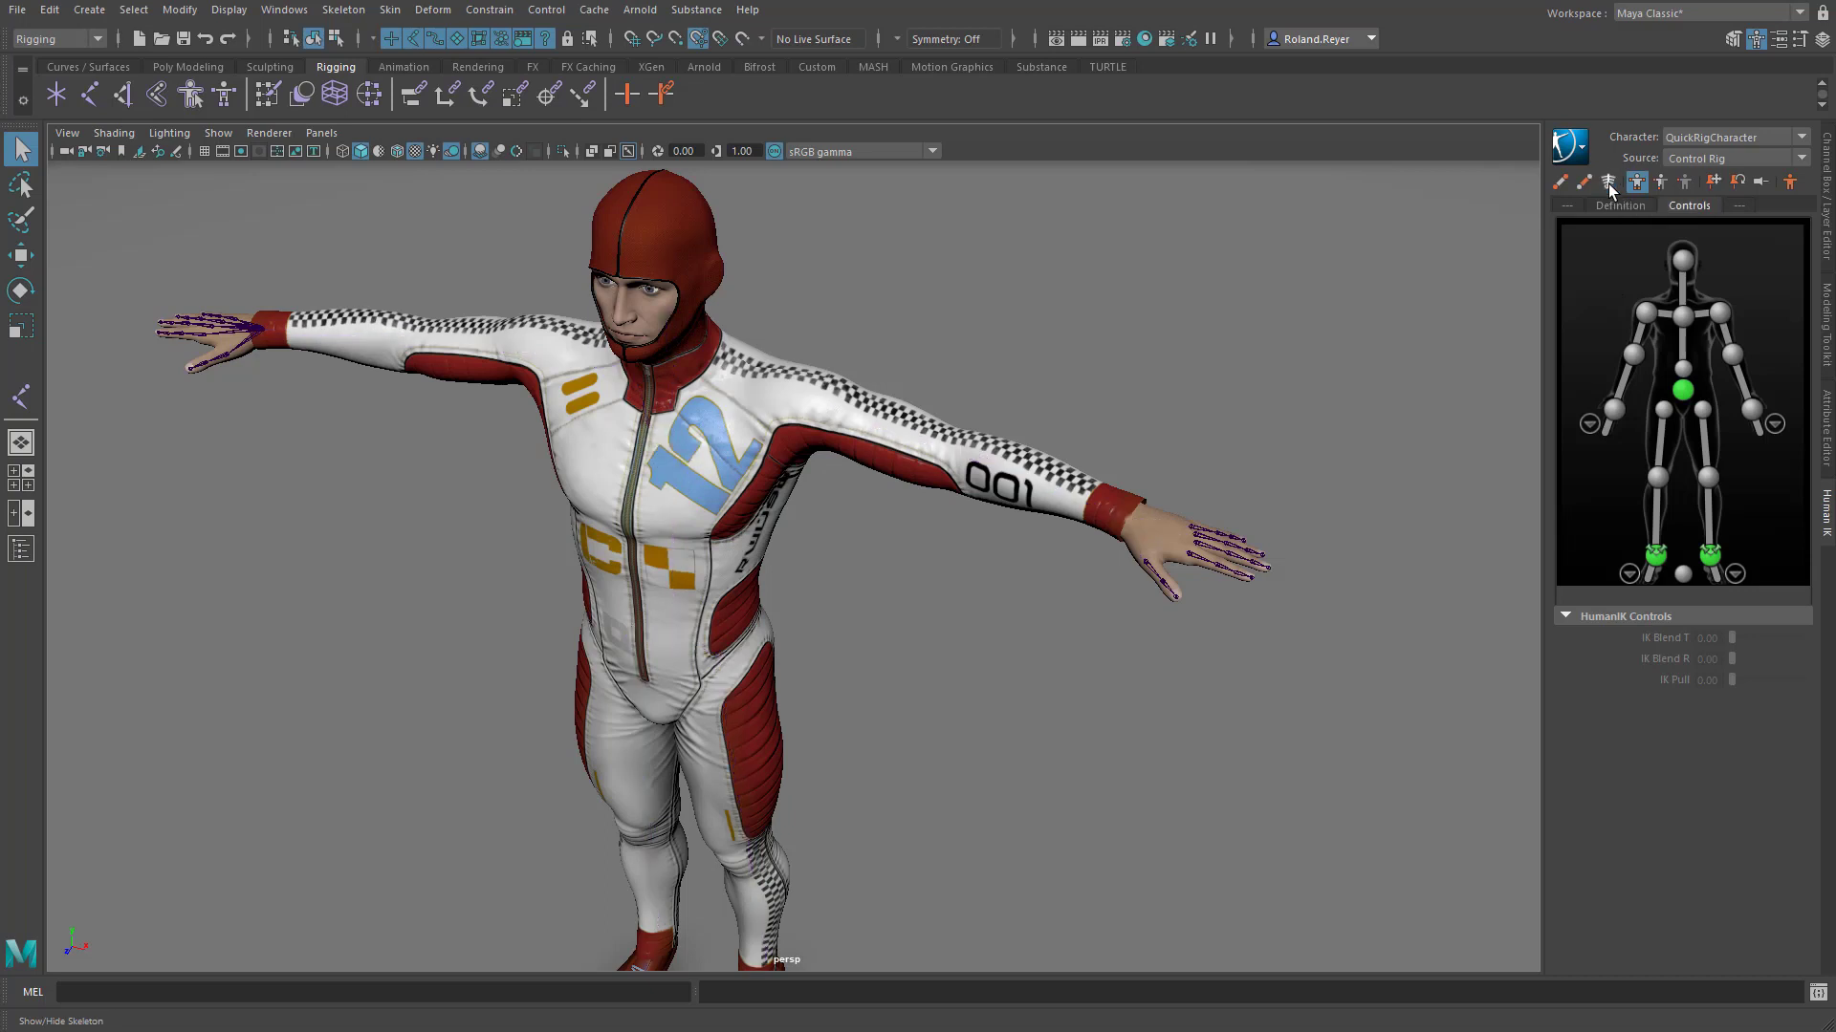
left_click_drag(1033, 636, 1271, 519, "alt")
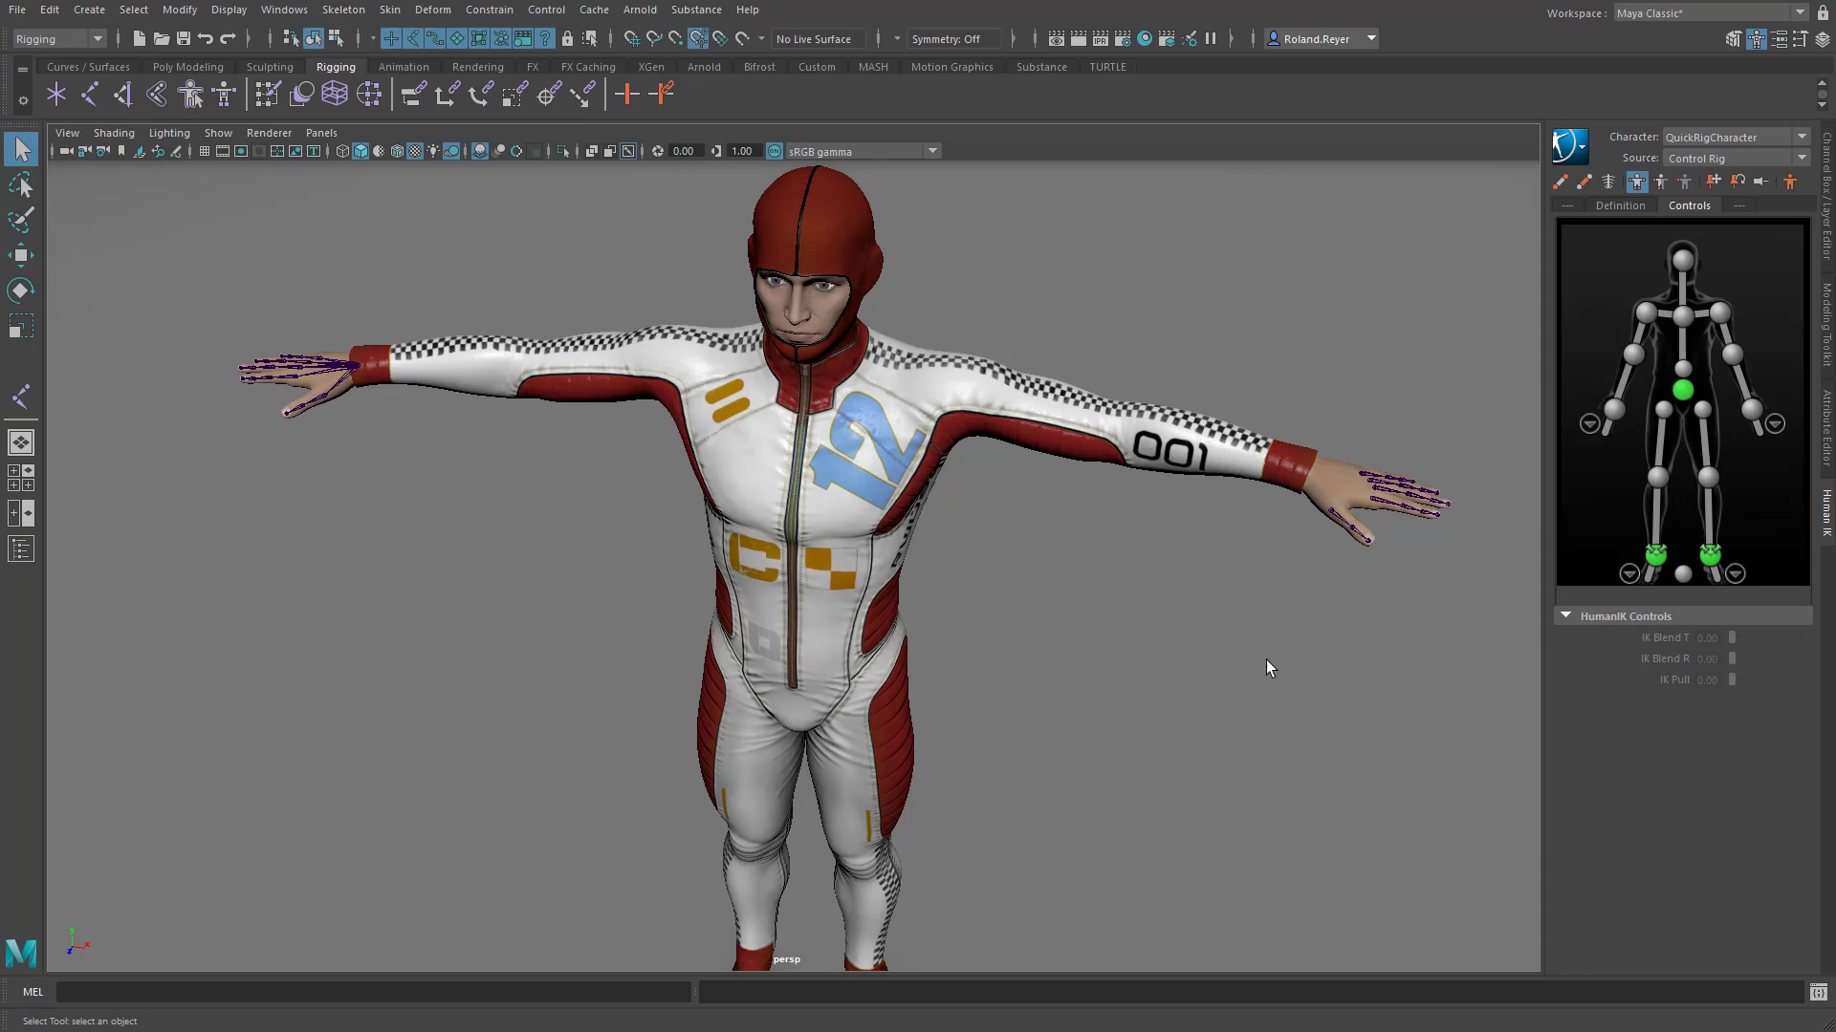
left_click(1584, 182)
left_click(1561, 182)
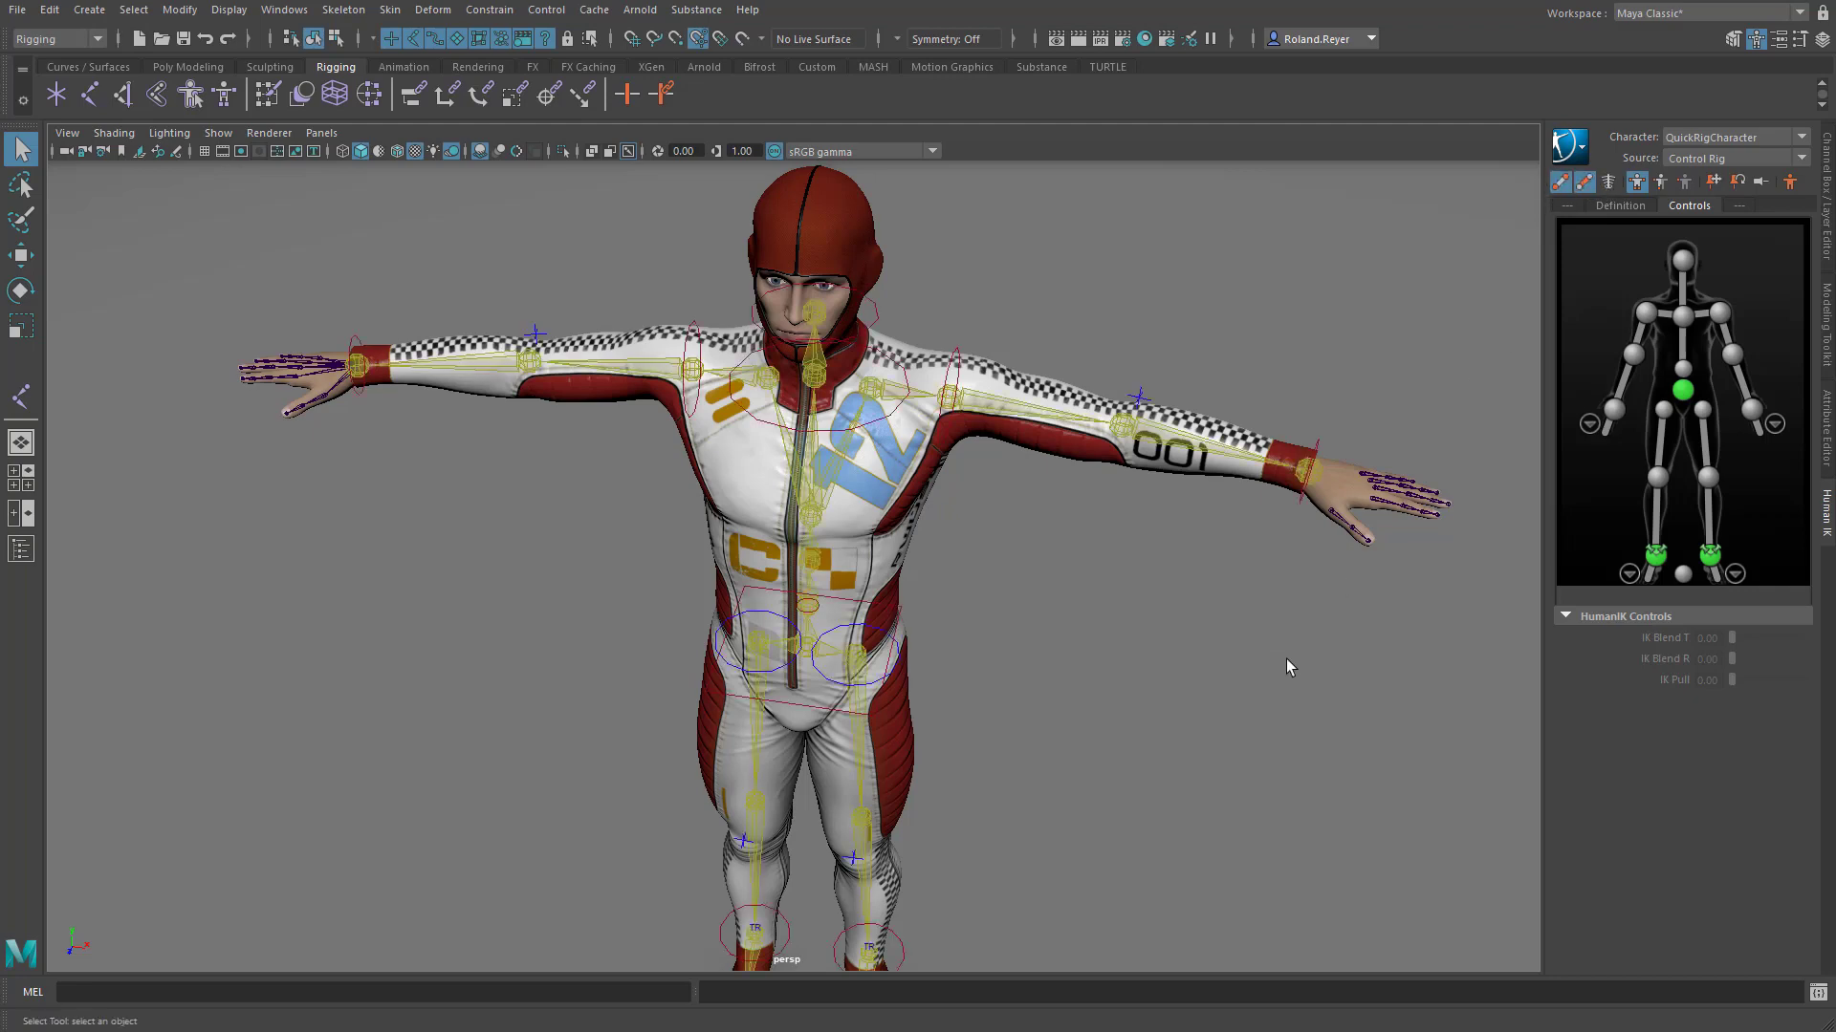
Reopen Quick Rig, switch its skinning binding method to Current Settings, and open the bind skin options.
left_click_drag(1288, 666, 1174, 600, "alt")
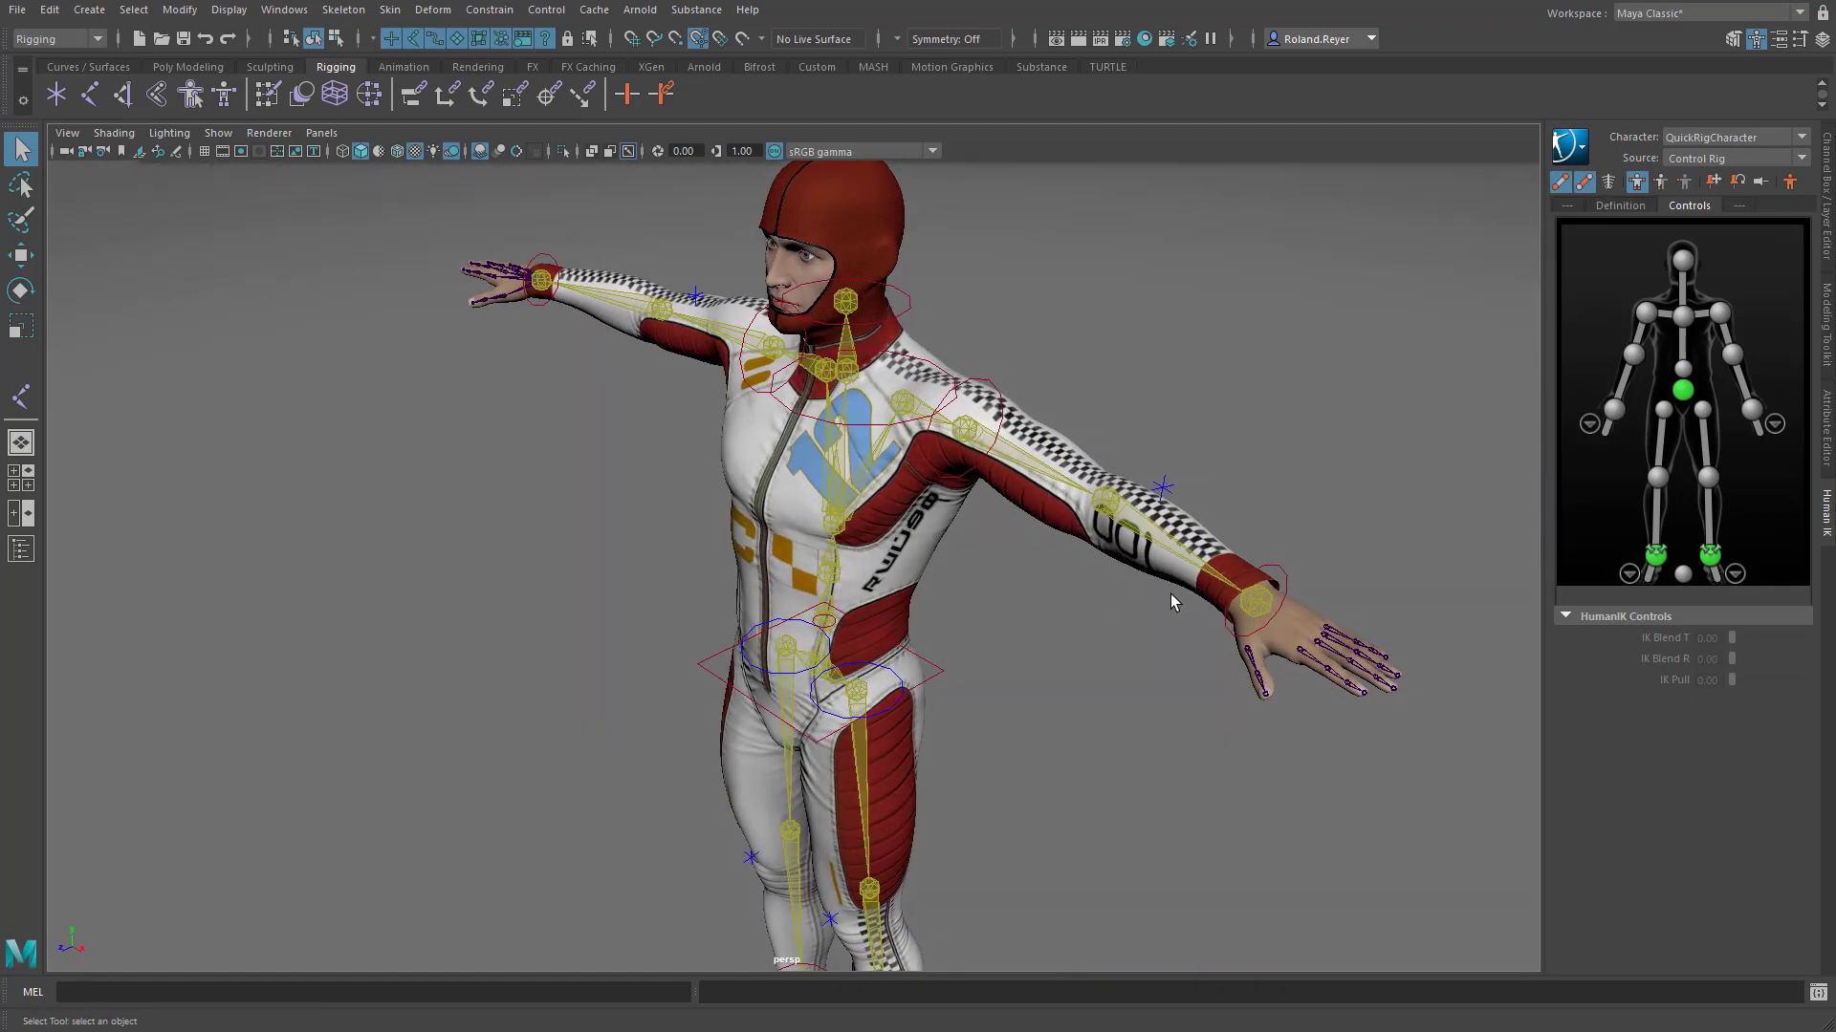
key("a")
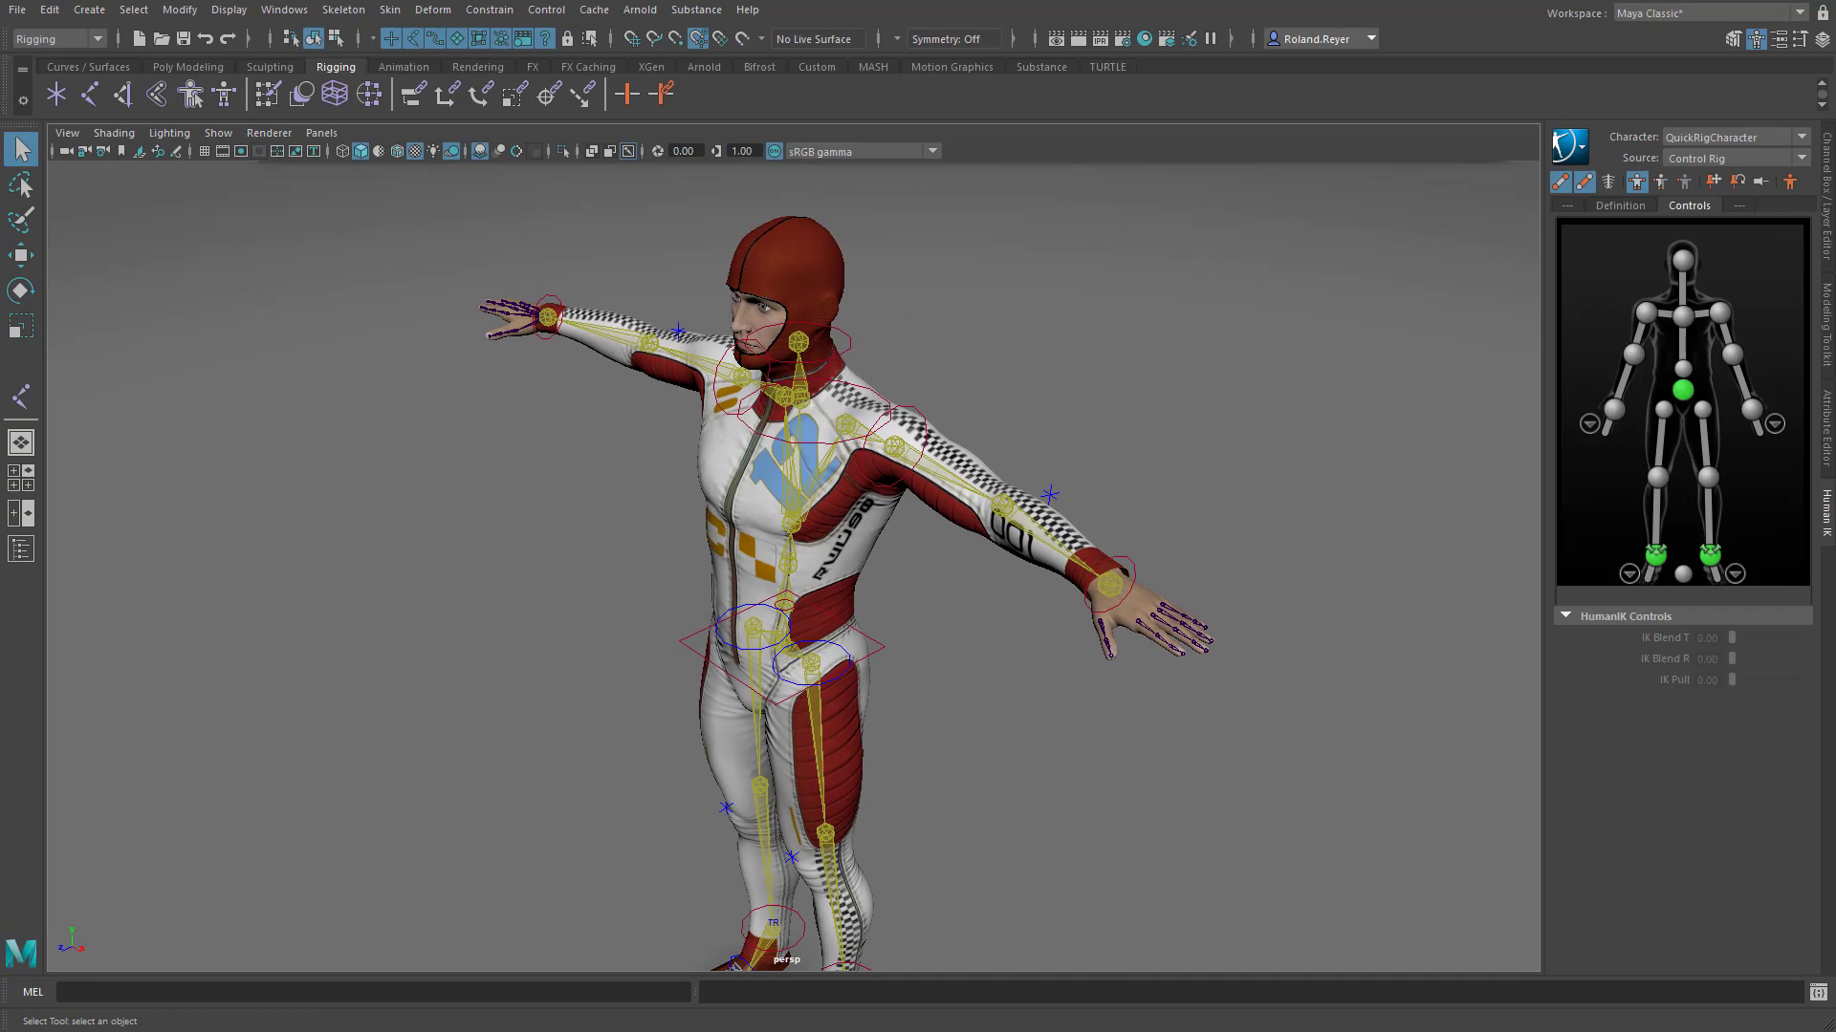
left_click_drag(1355, 178, 1395, 179)
left_click_drag(896, 622, 822, 599, "alt")
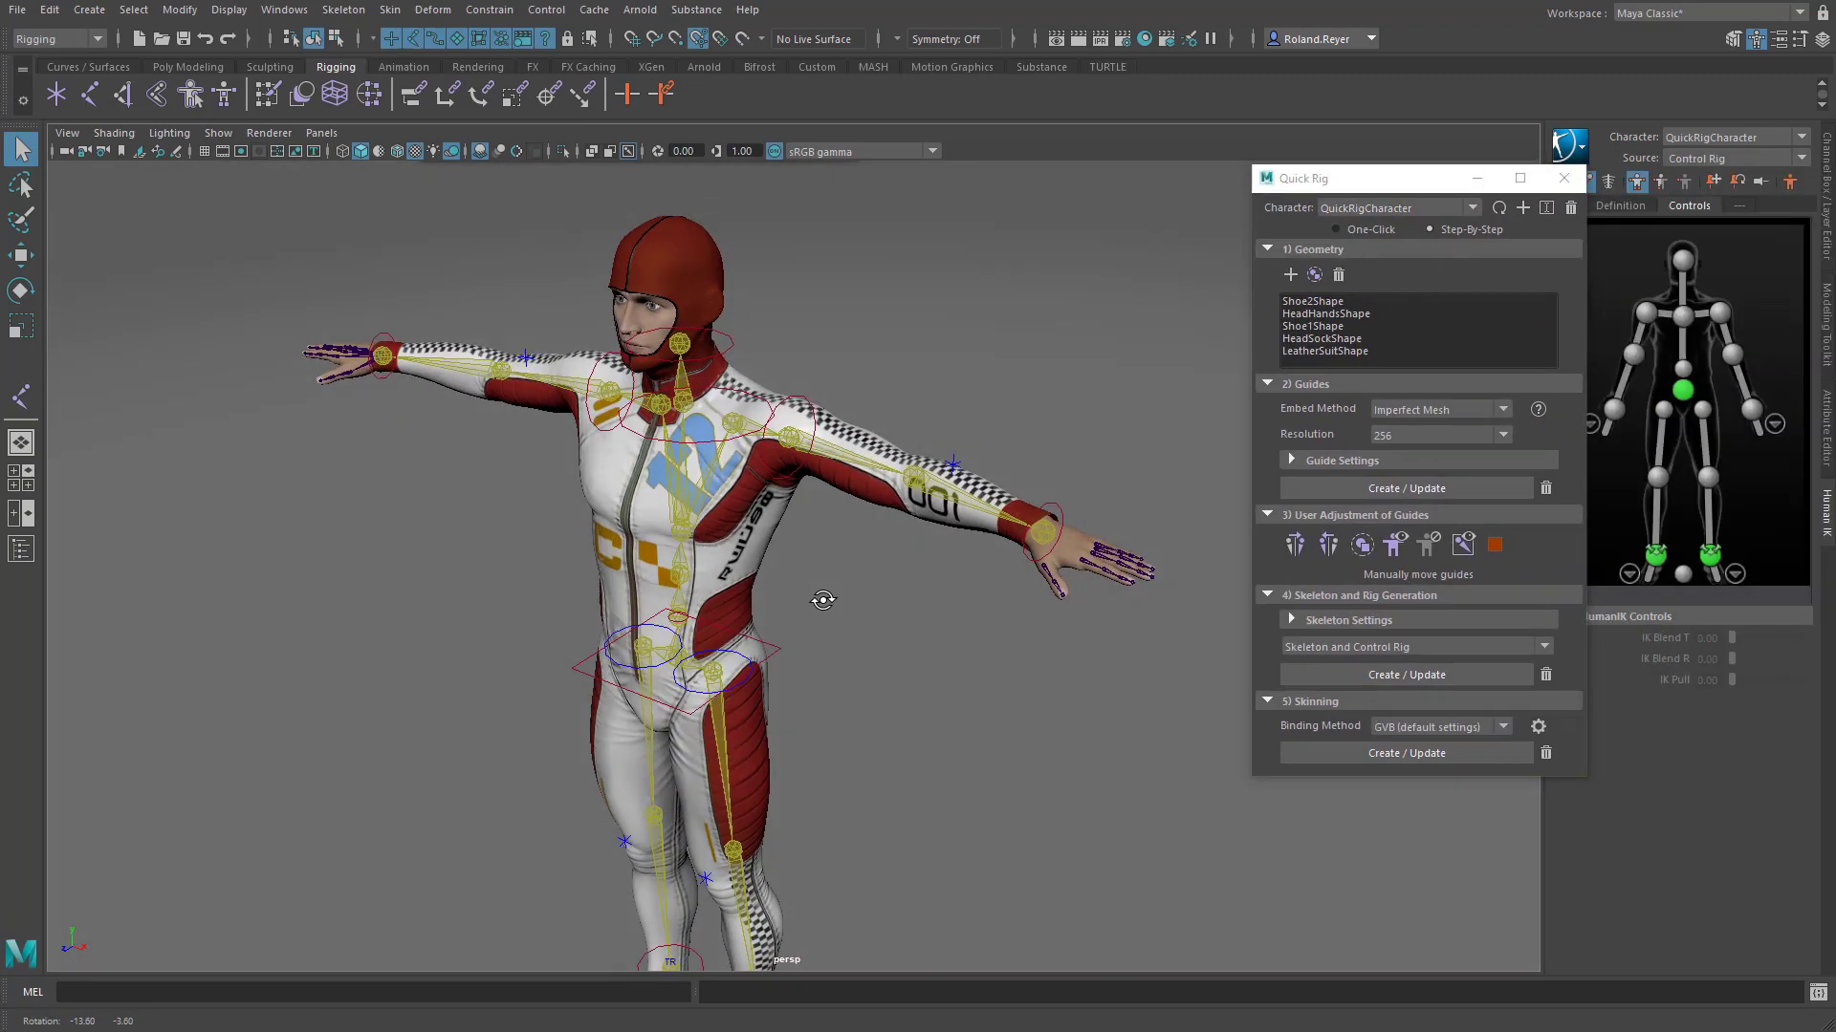
middle_click_drag(822, 600, 772, 569, "alt")
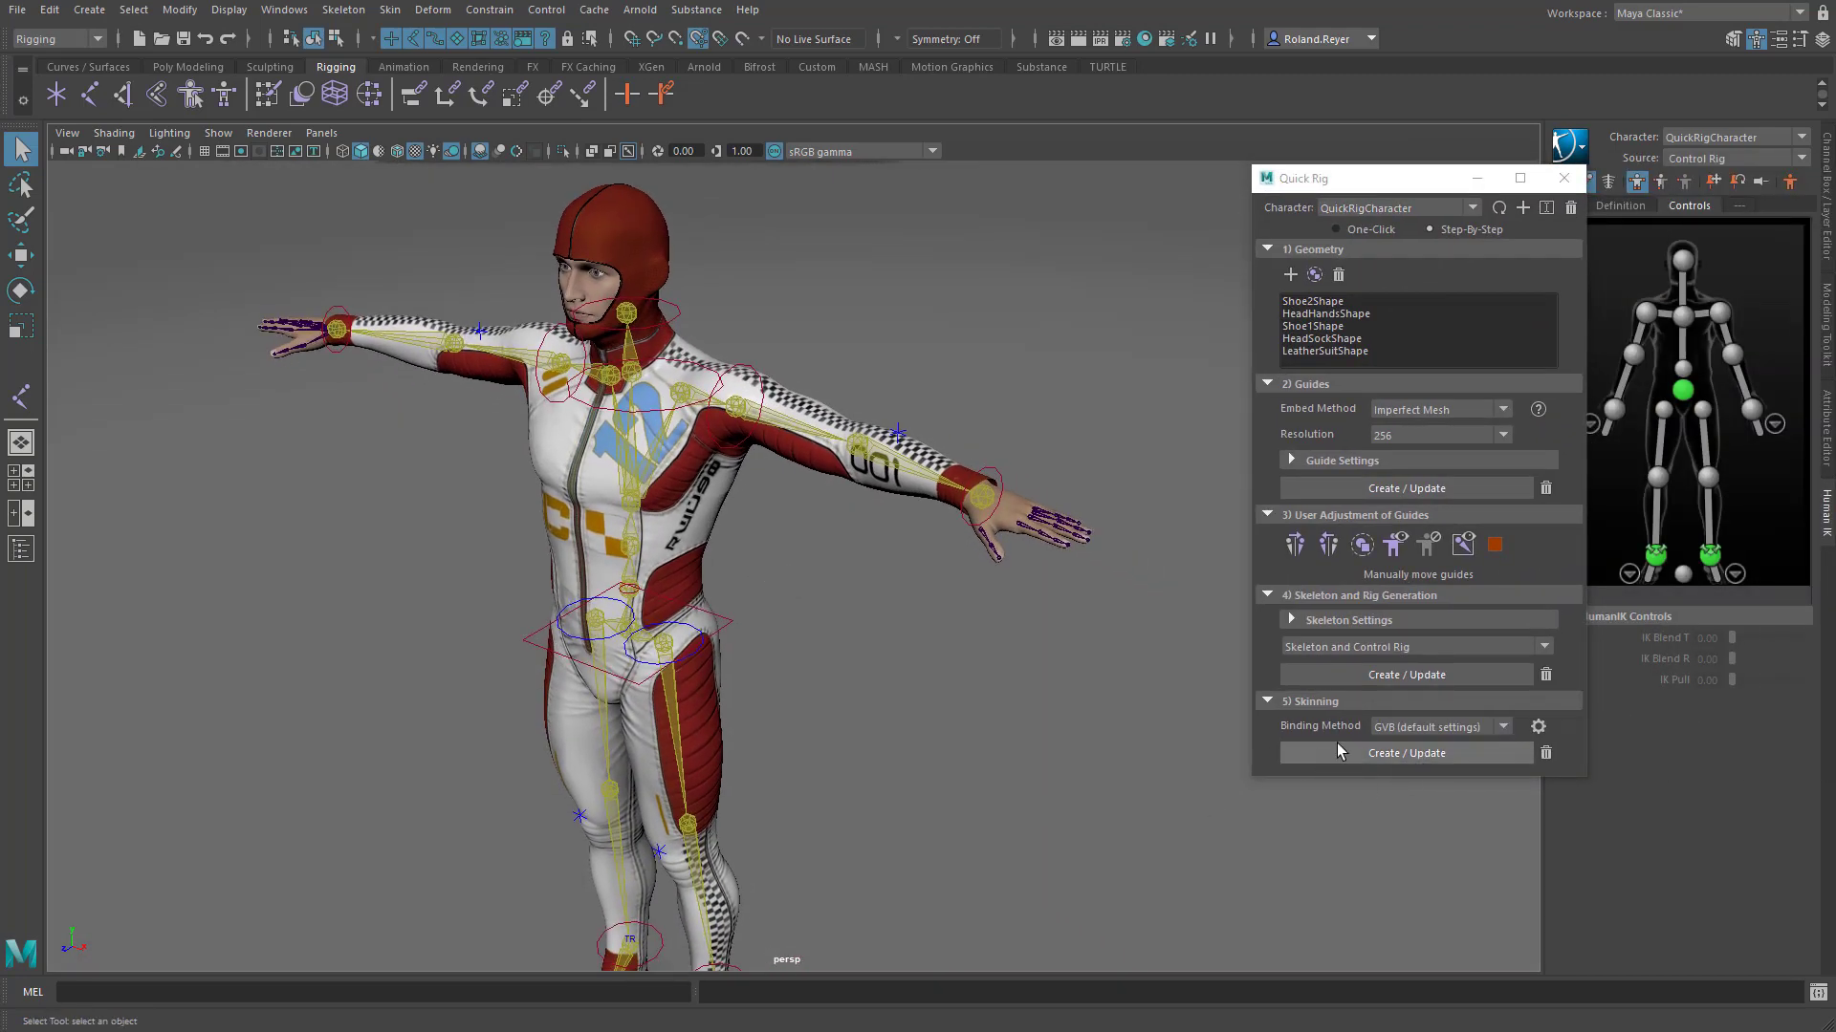
left_click(1537, 727)
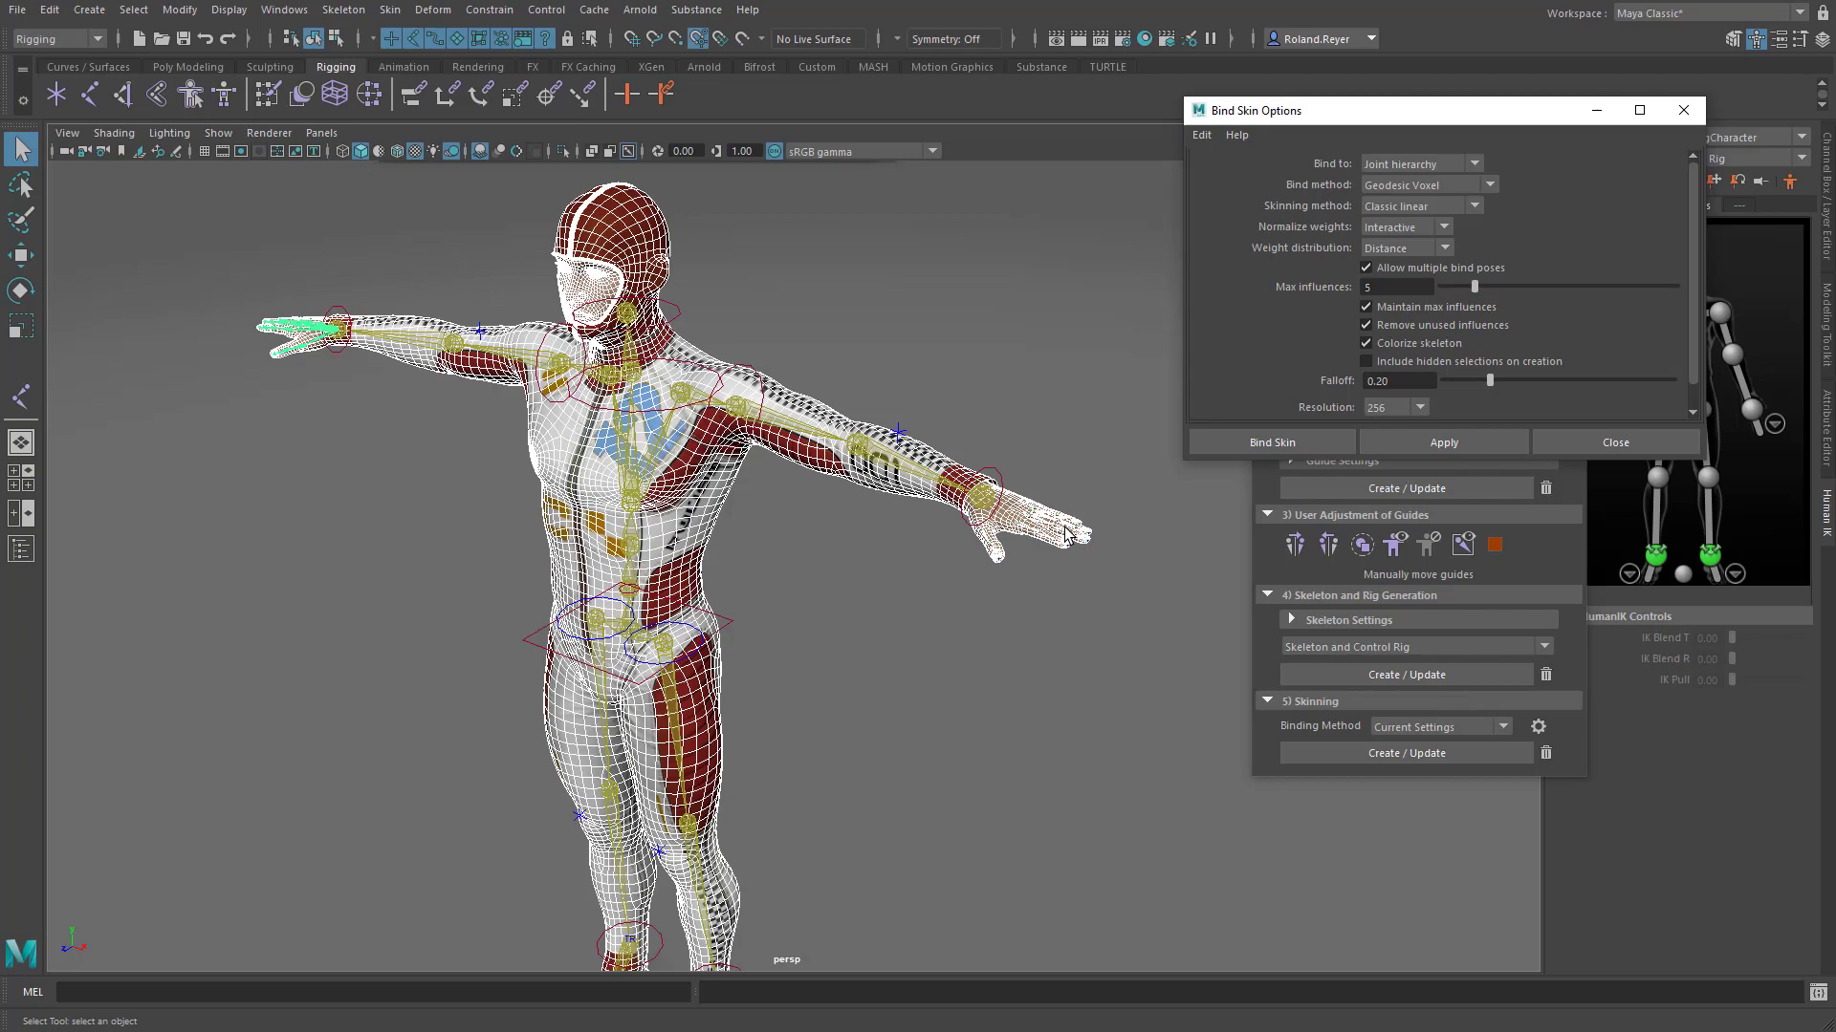
left_click_drag(990, 677, 793, 731, "alt")
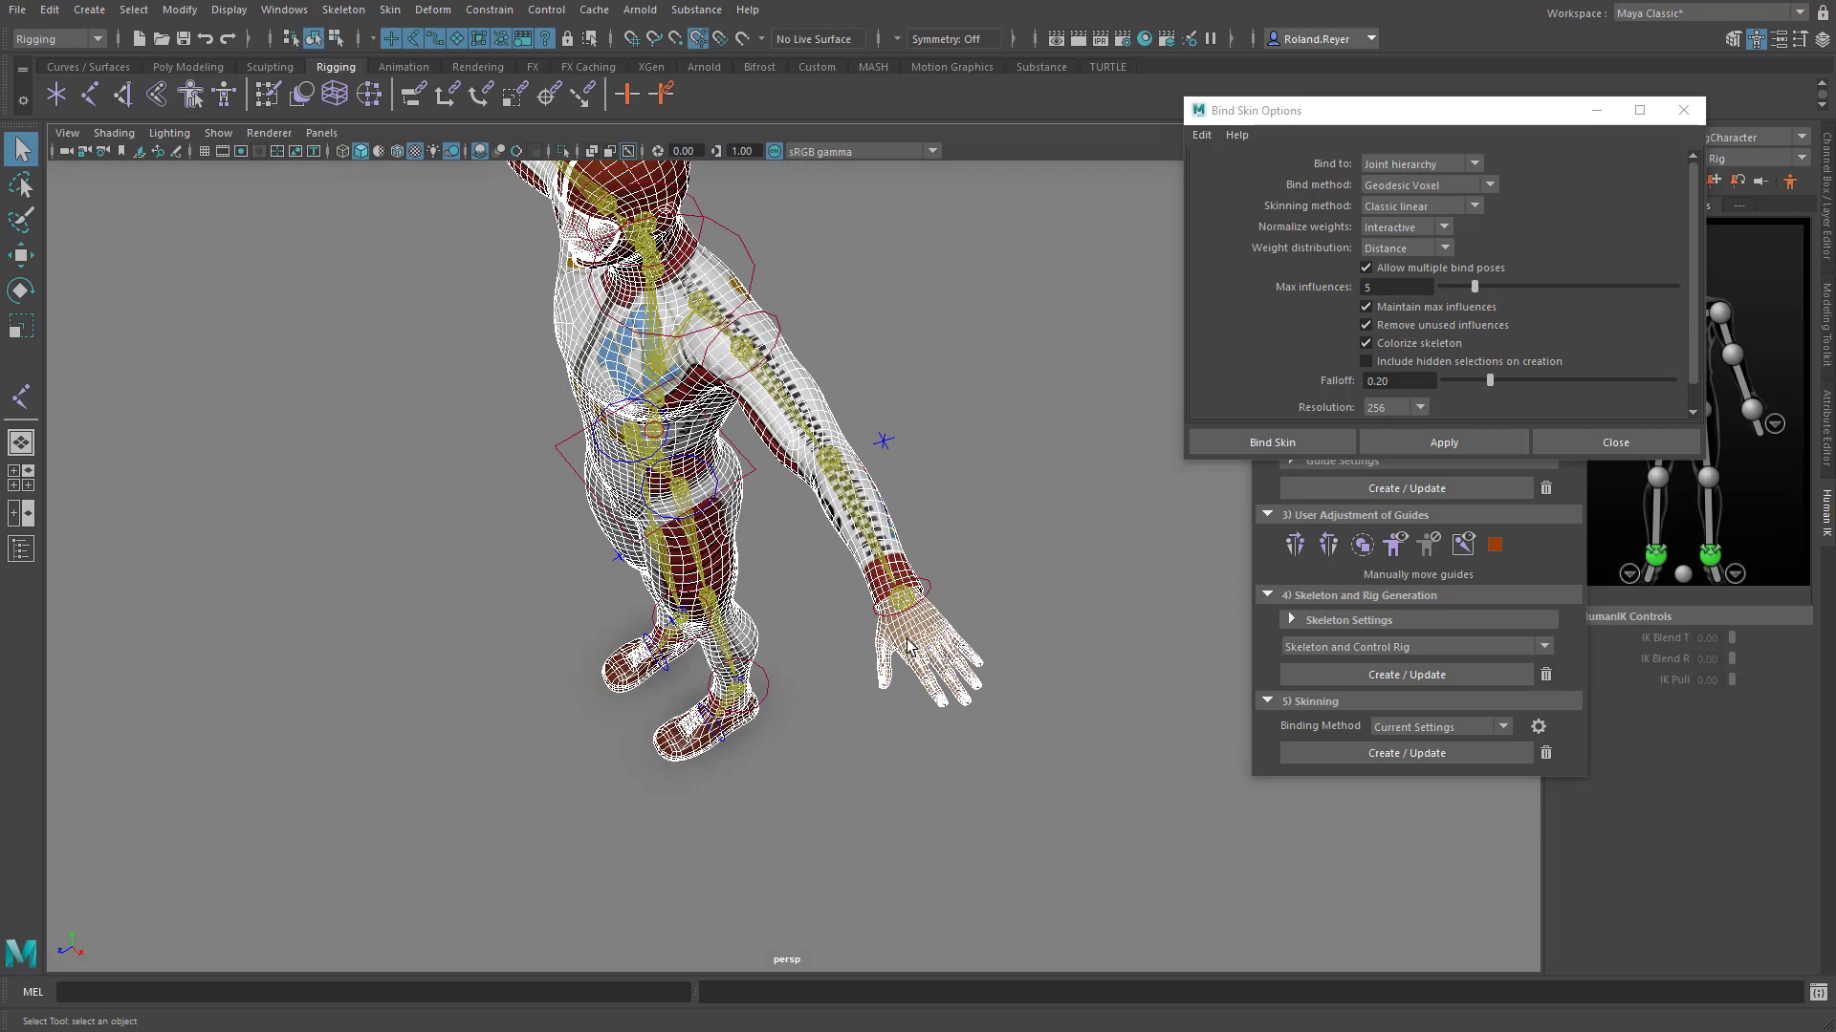
Bind the character meshes to the skeleton with Geodesic Voxel at resolution 512, and close Quick Rig.
left_click(1401, 409)
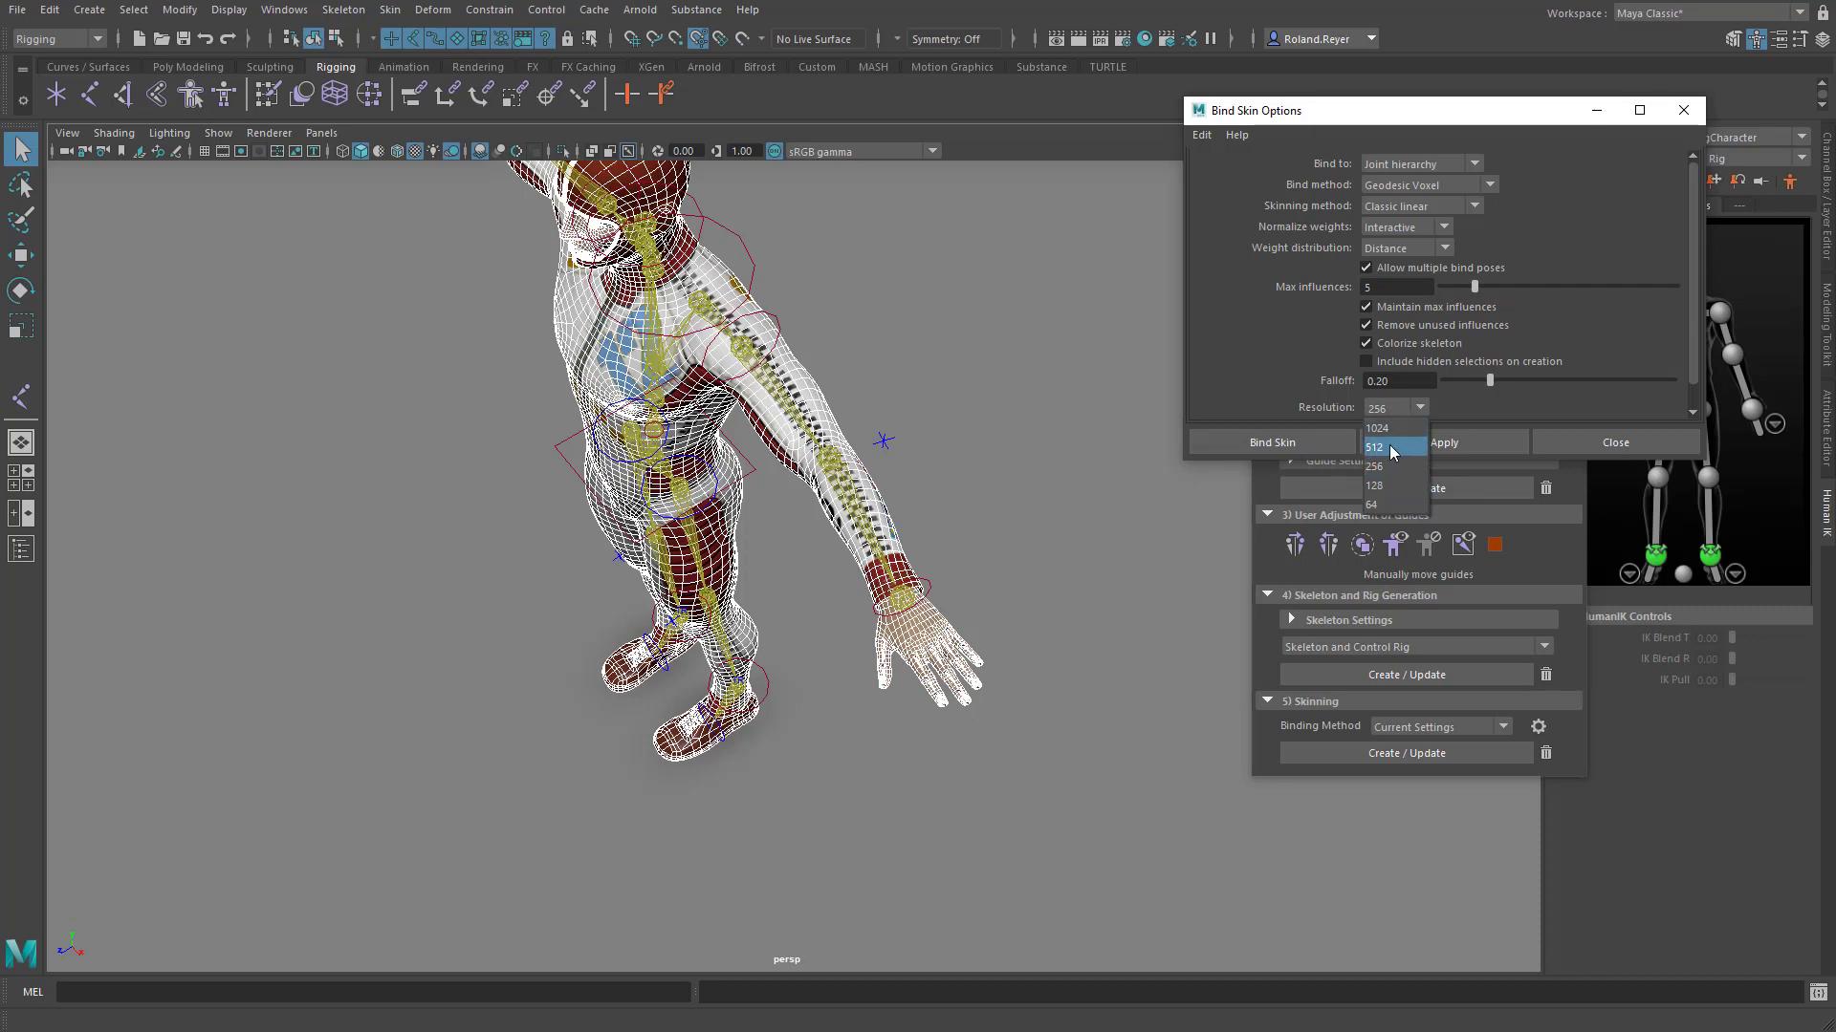
left_click(1392, 451)
left_click(1398, 410)
left_click(1323, 407)
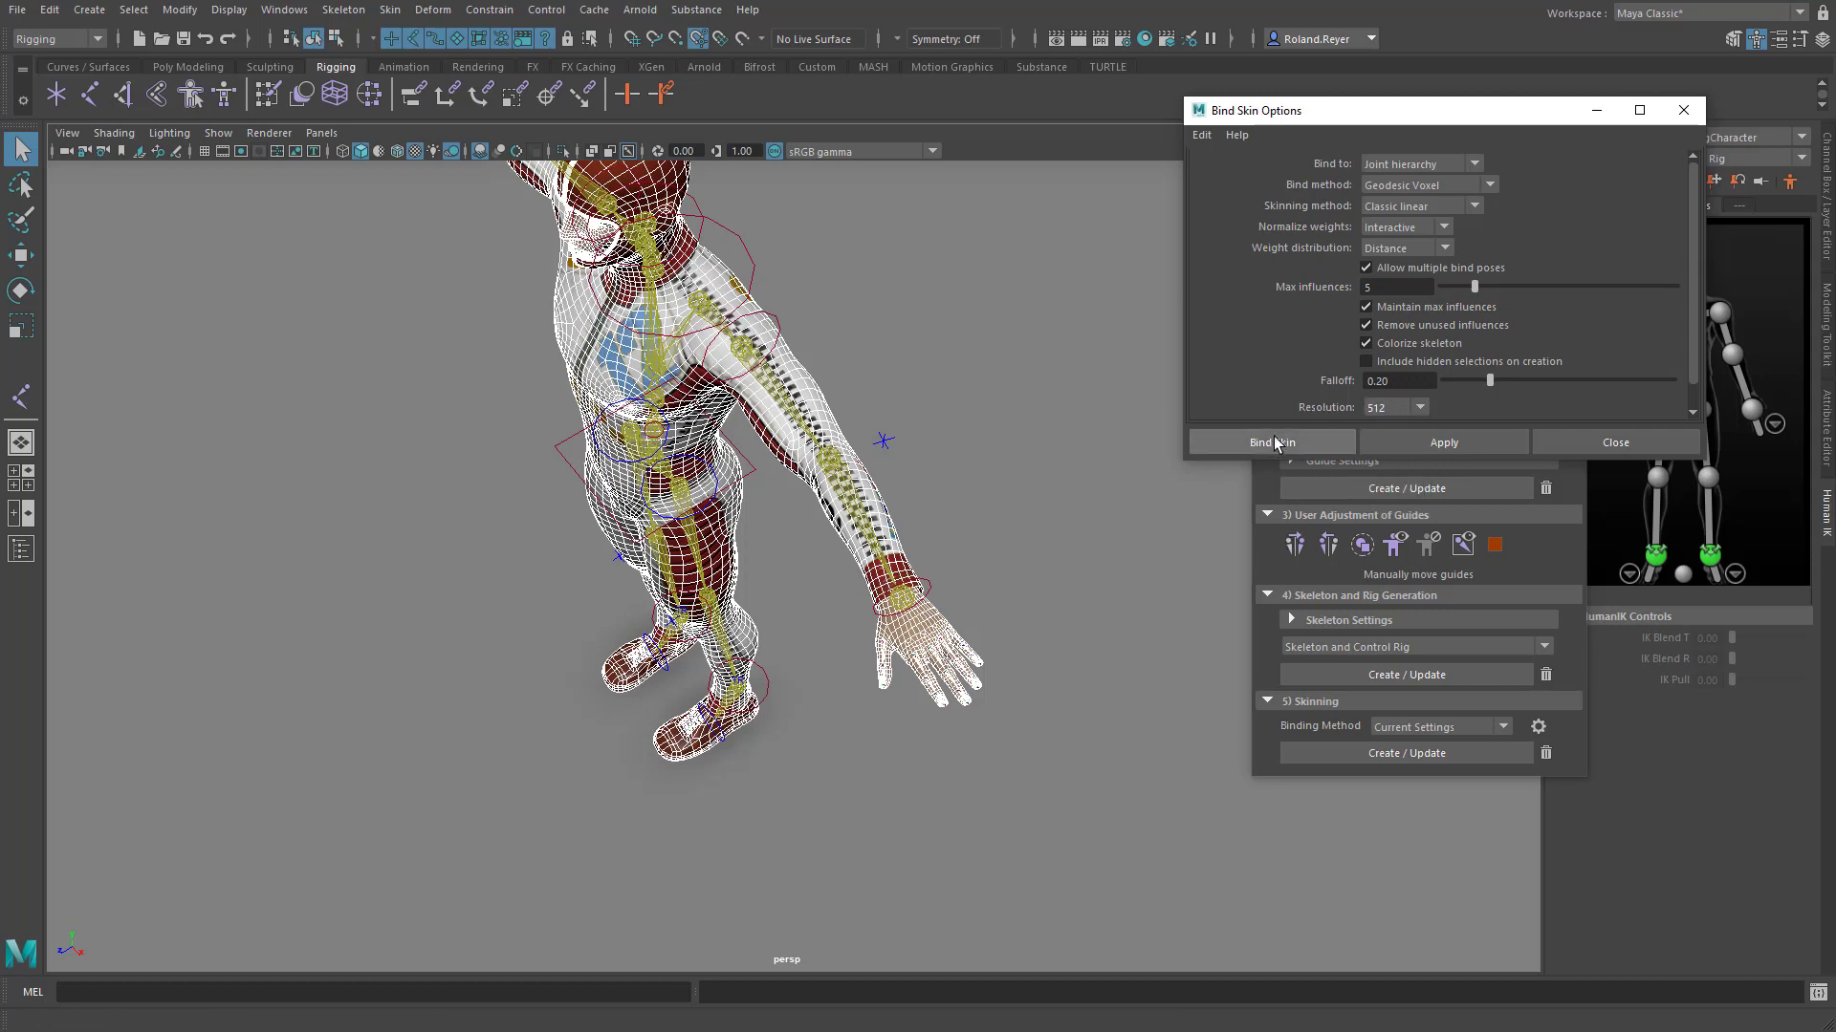
left_click(1274, 440)
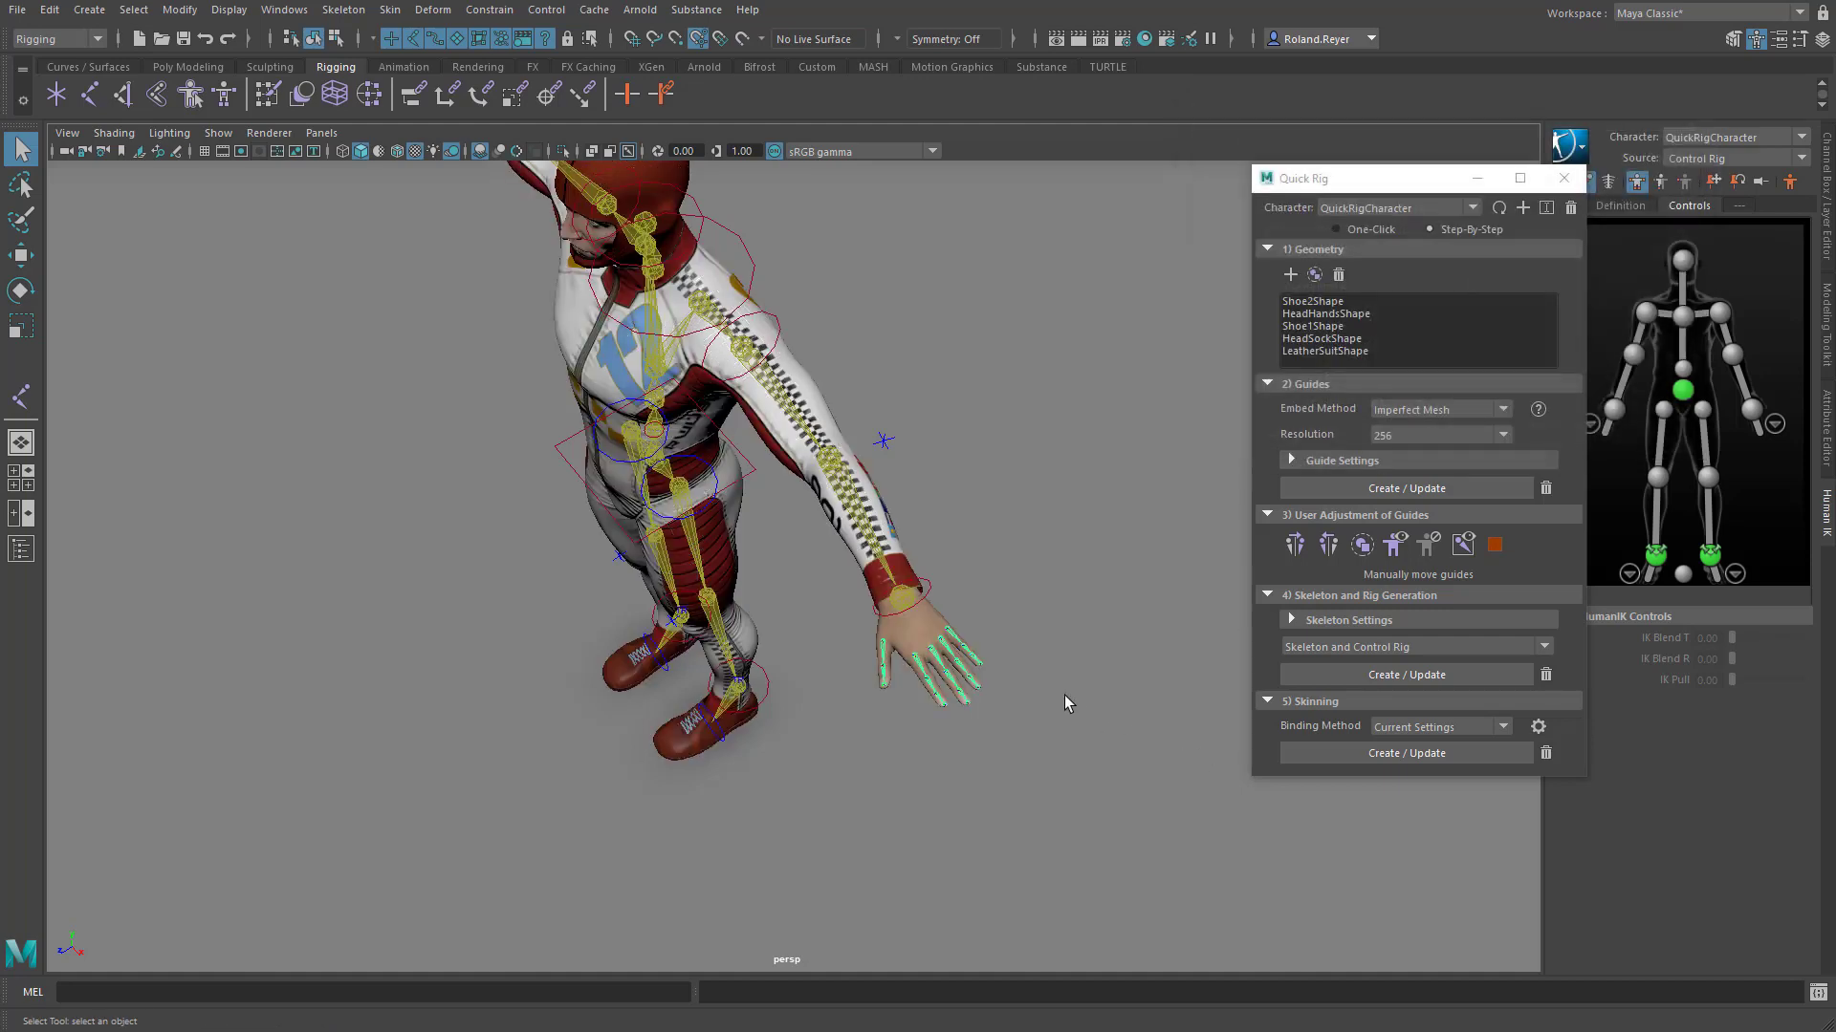
mouse_move(865, 725)
left_mouse_down("alt")
mouse_move(848, 692)
mouse_move(864, 615)
mouse_move(803, 697)
mouse_move(906, 799)
left_mouse_up("alt")
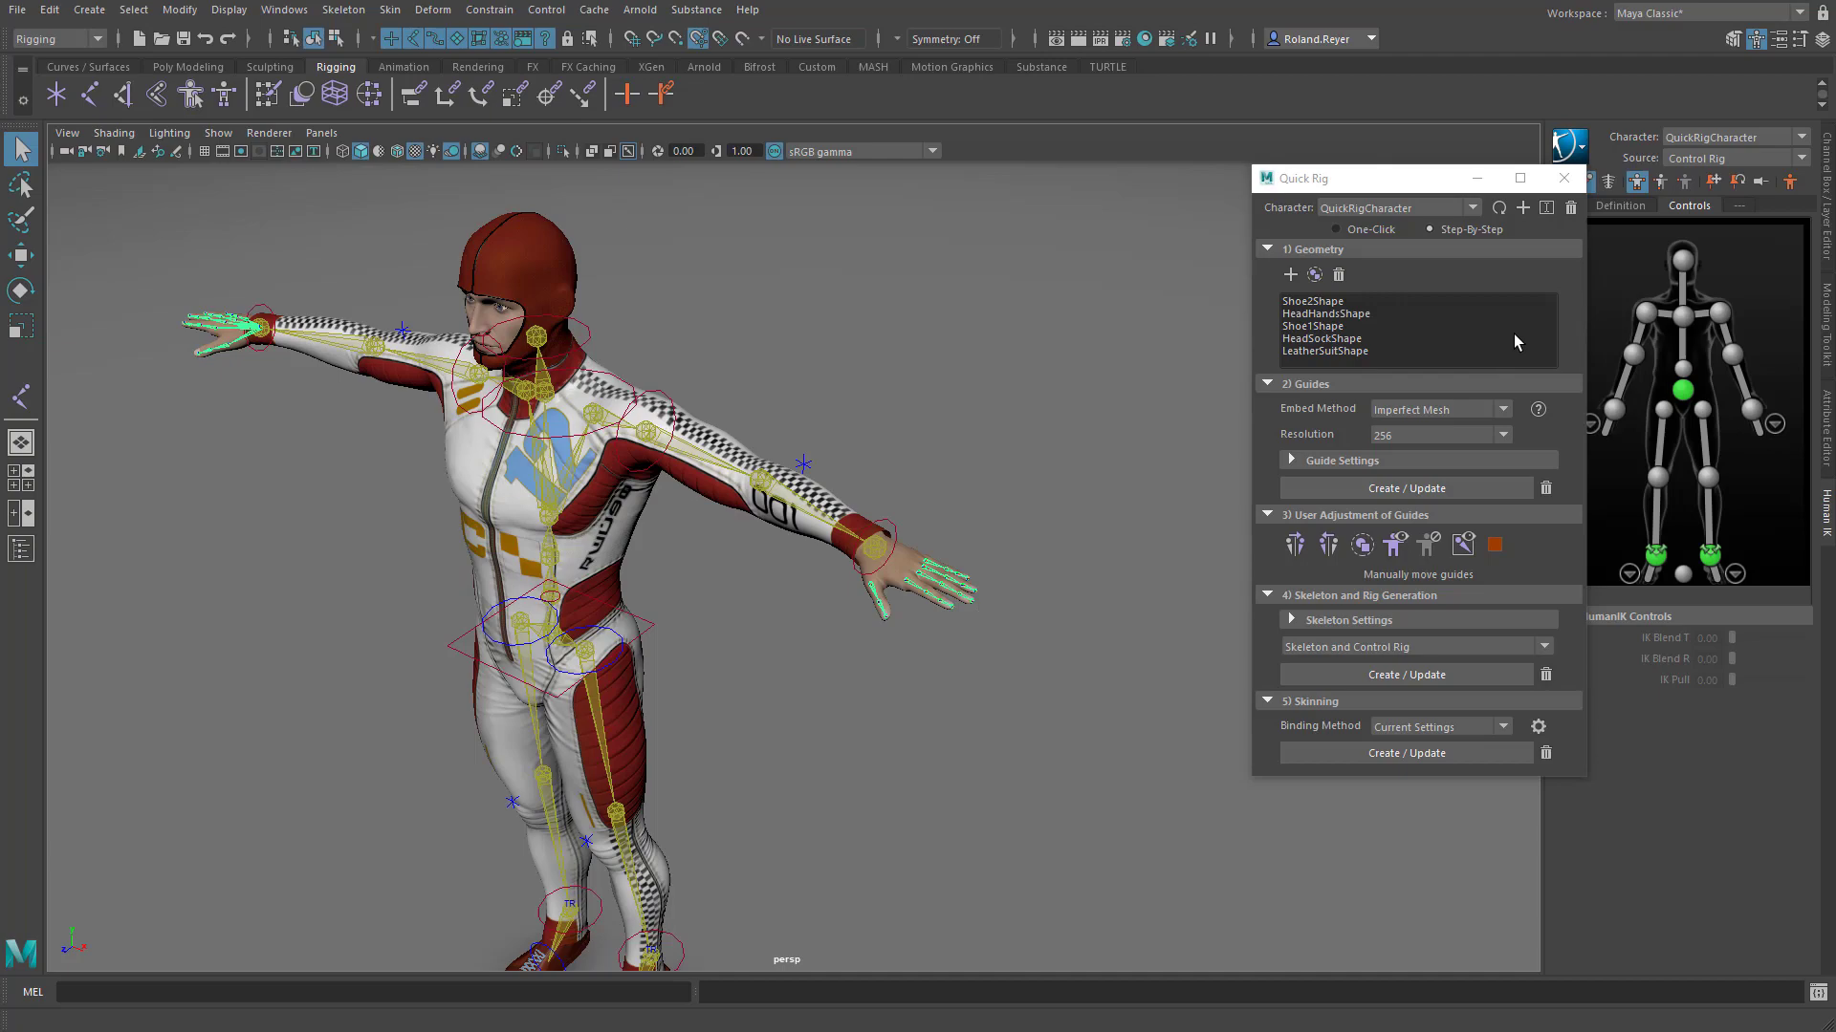
left_click(1564, 179)
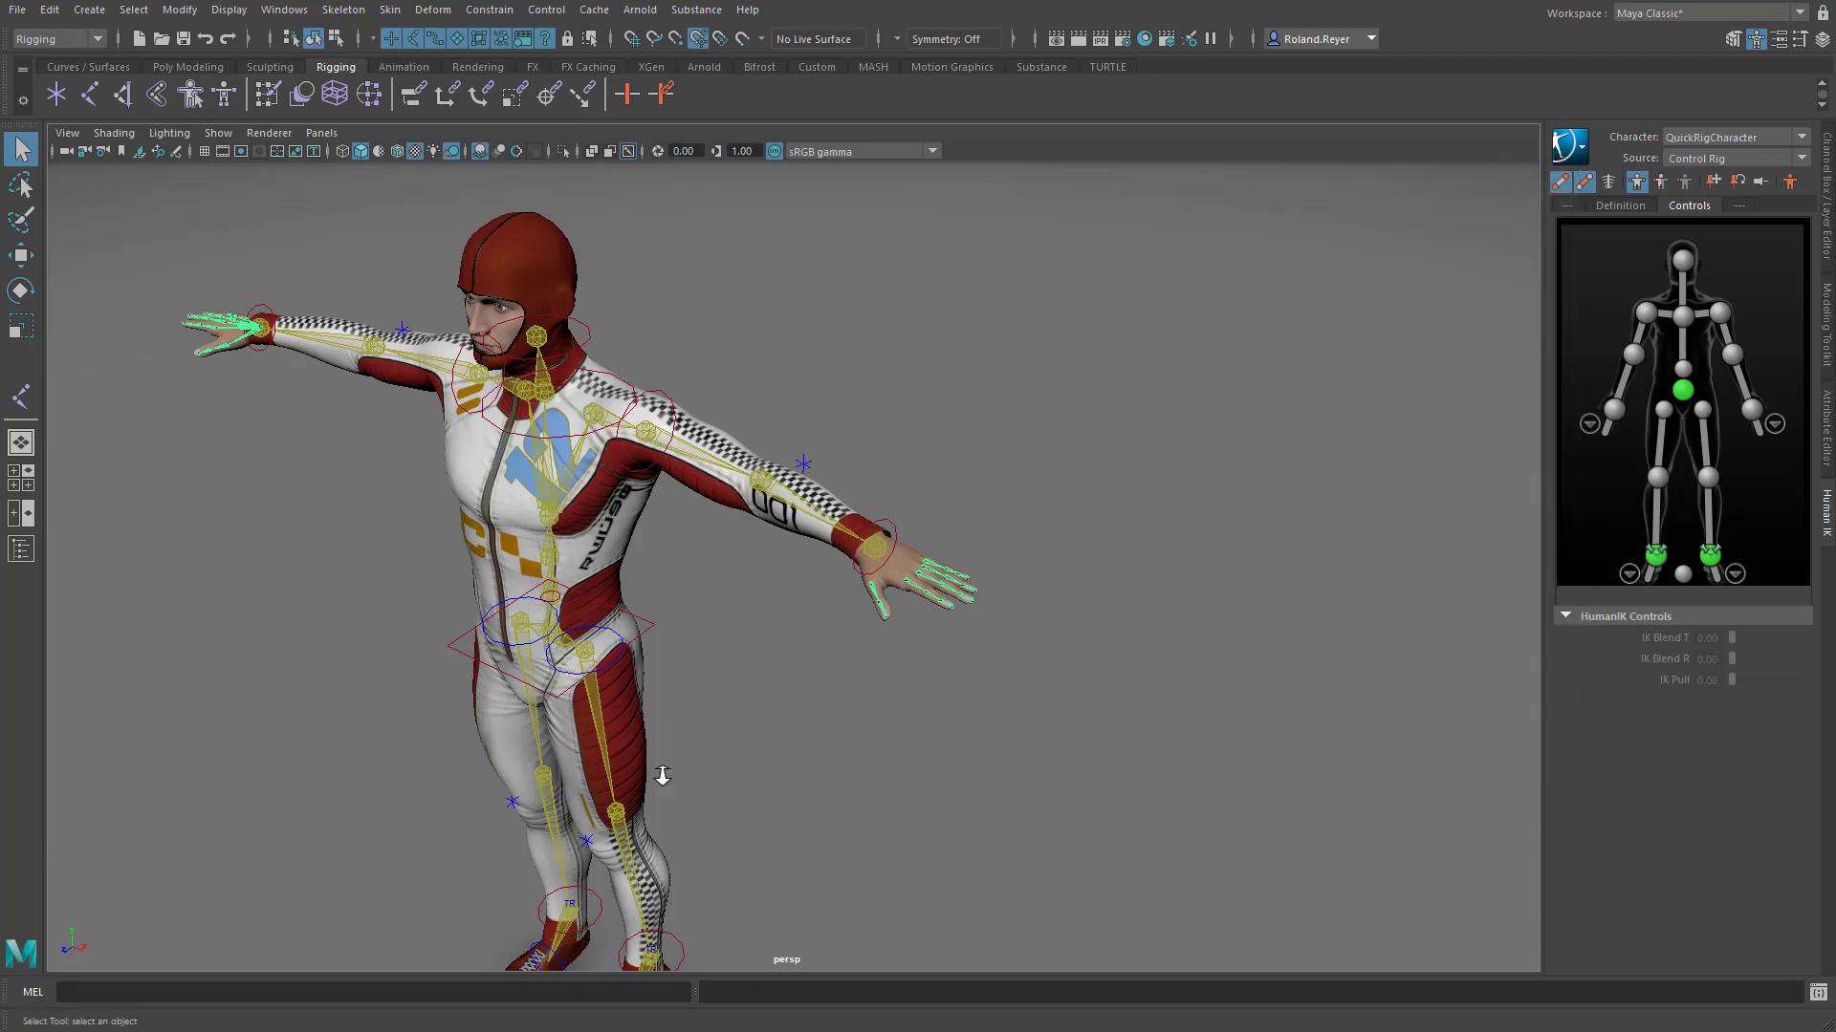
Rotate the left index finger's base joint about -64° around Z to test the finger's skinning.
right_click_drag(656, 771, 1146, 771, "alt")
left_click_drag(1146, 772, 1024, 689, "alt")
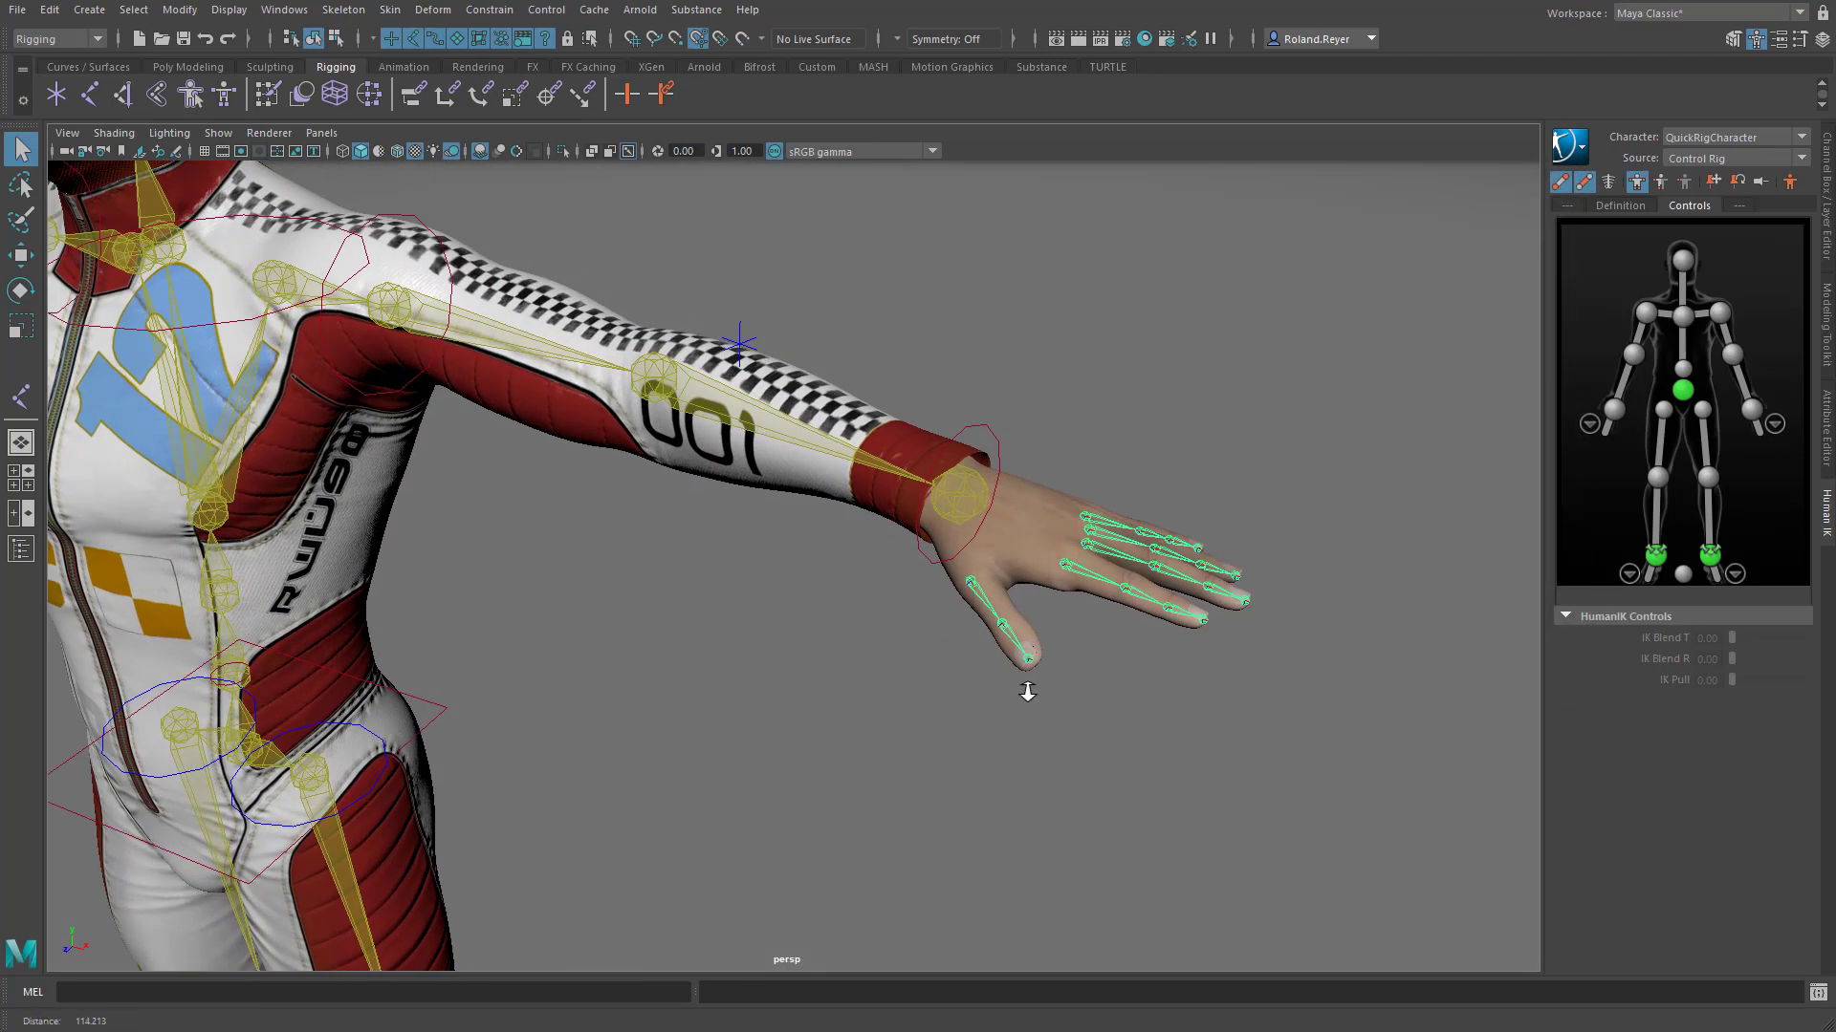
right_click_drag(1024, 688, 1286, 729, "alt")
middle_click_drag(1284, 729, 1119, 726, "alt")
left_click(1082, 575)
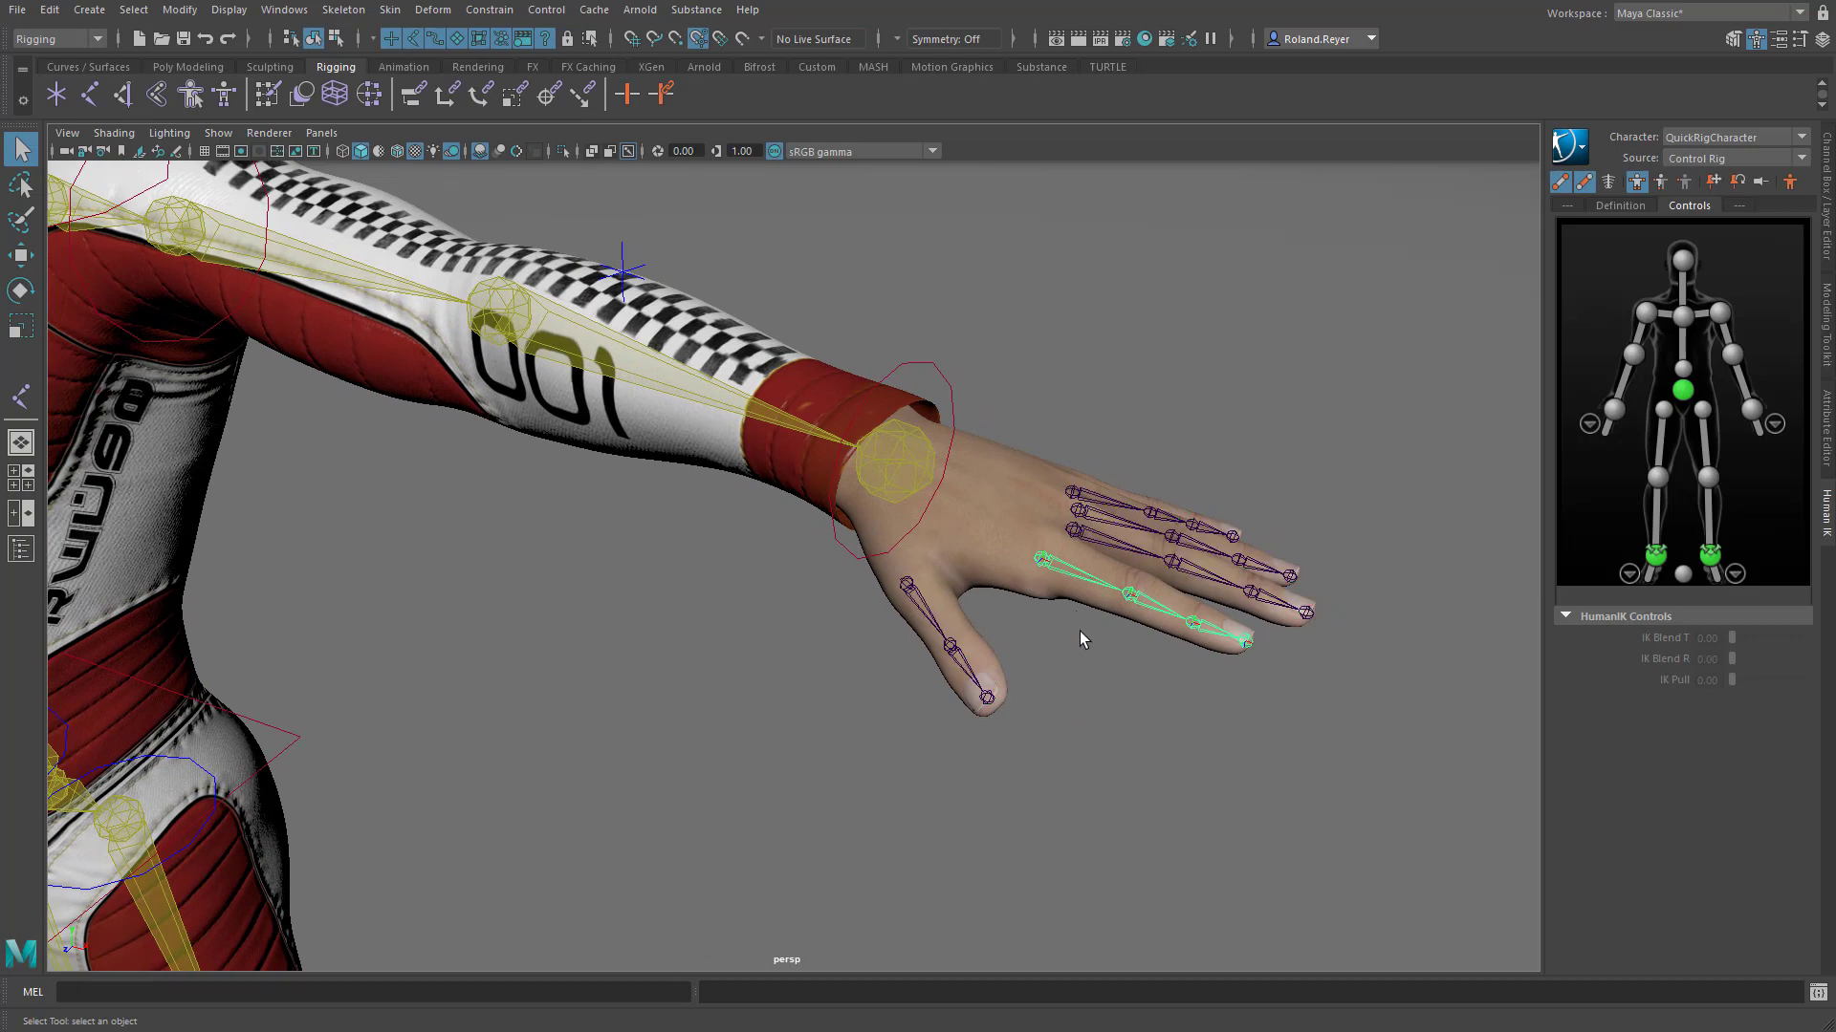
key("e")
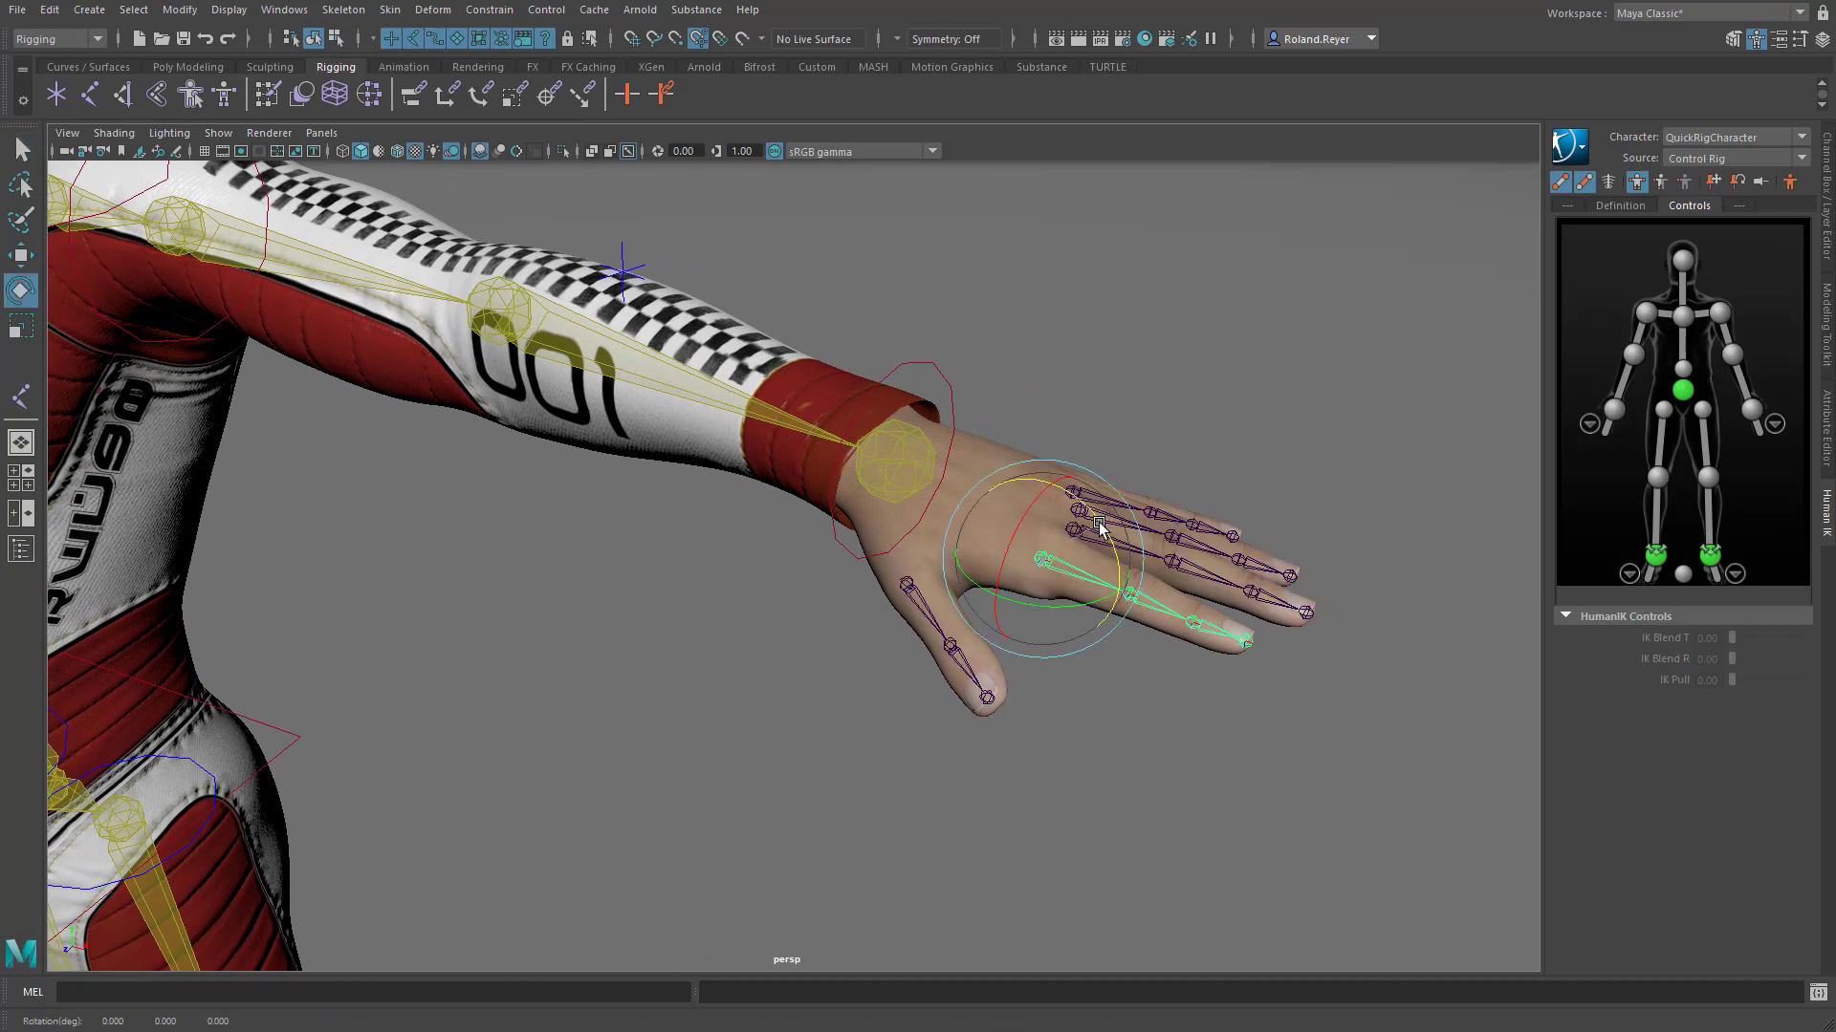
left_click_drag(1100, 525, 1100, 621)
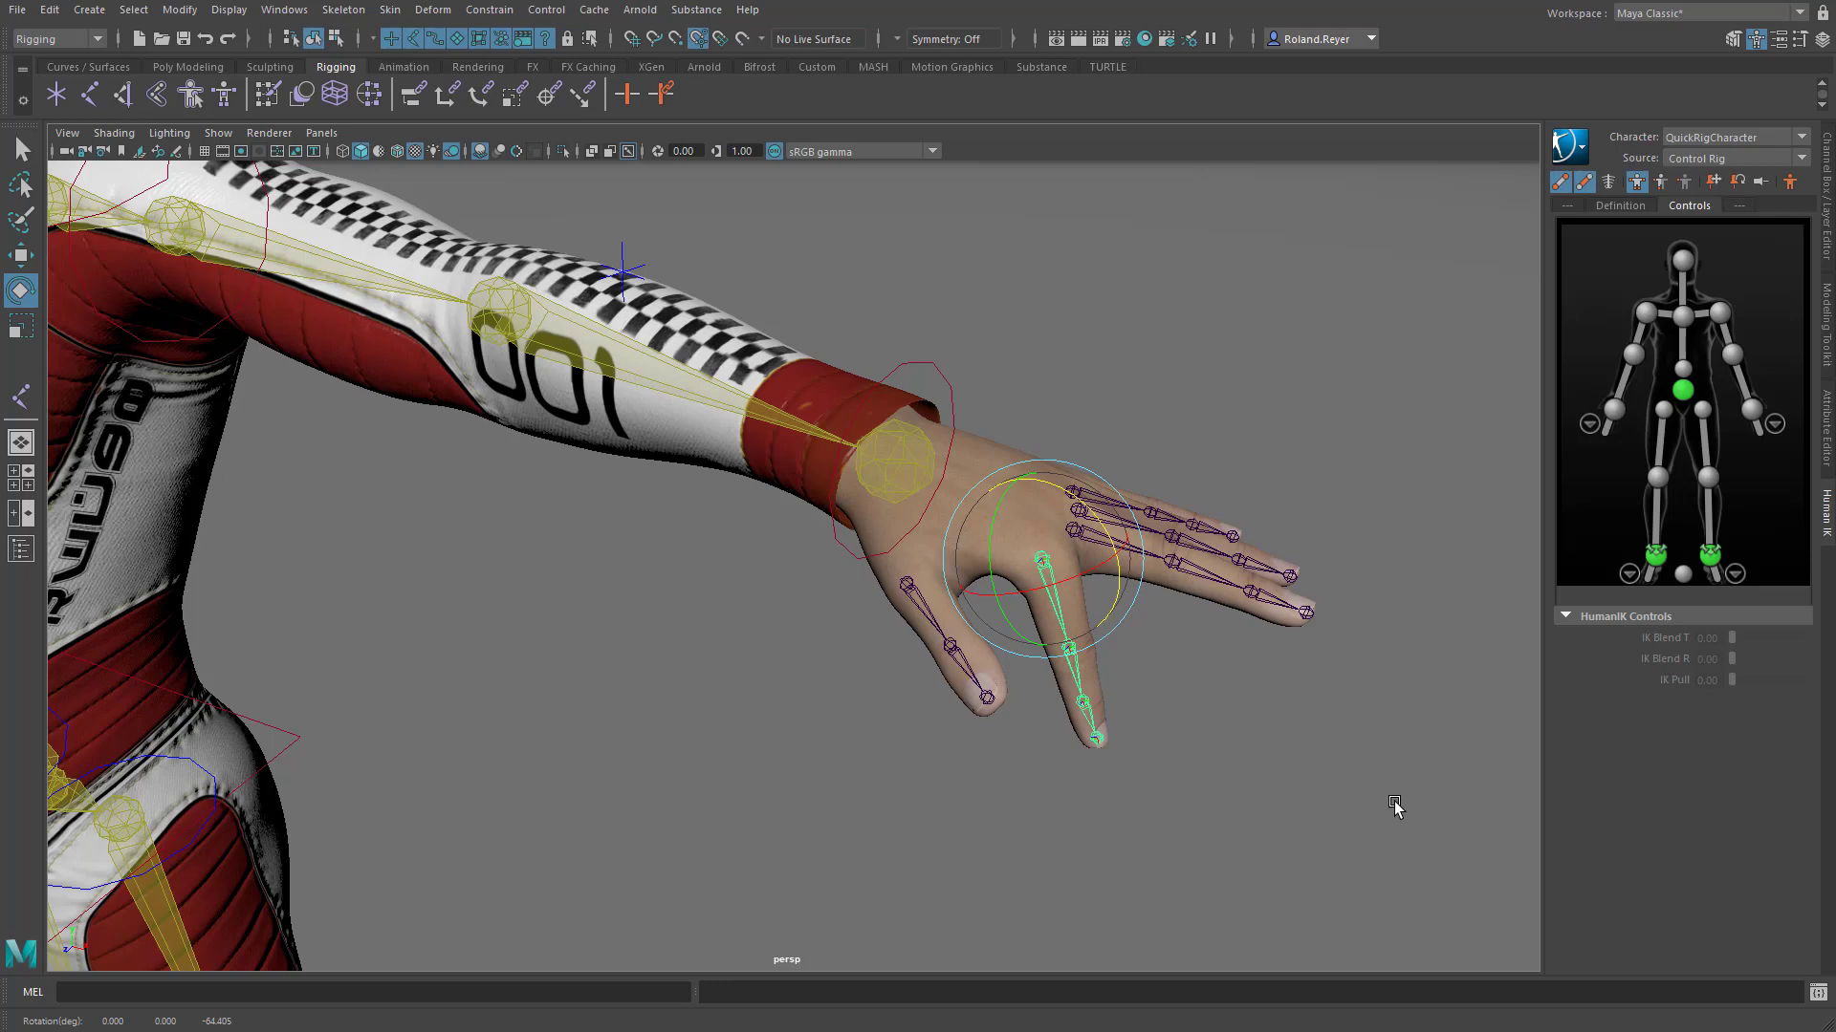
Bend the left middle, ring and little fingers at their base joints, rotating the ring and little fingers about -32° and -31° around Z.
key("Right")
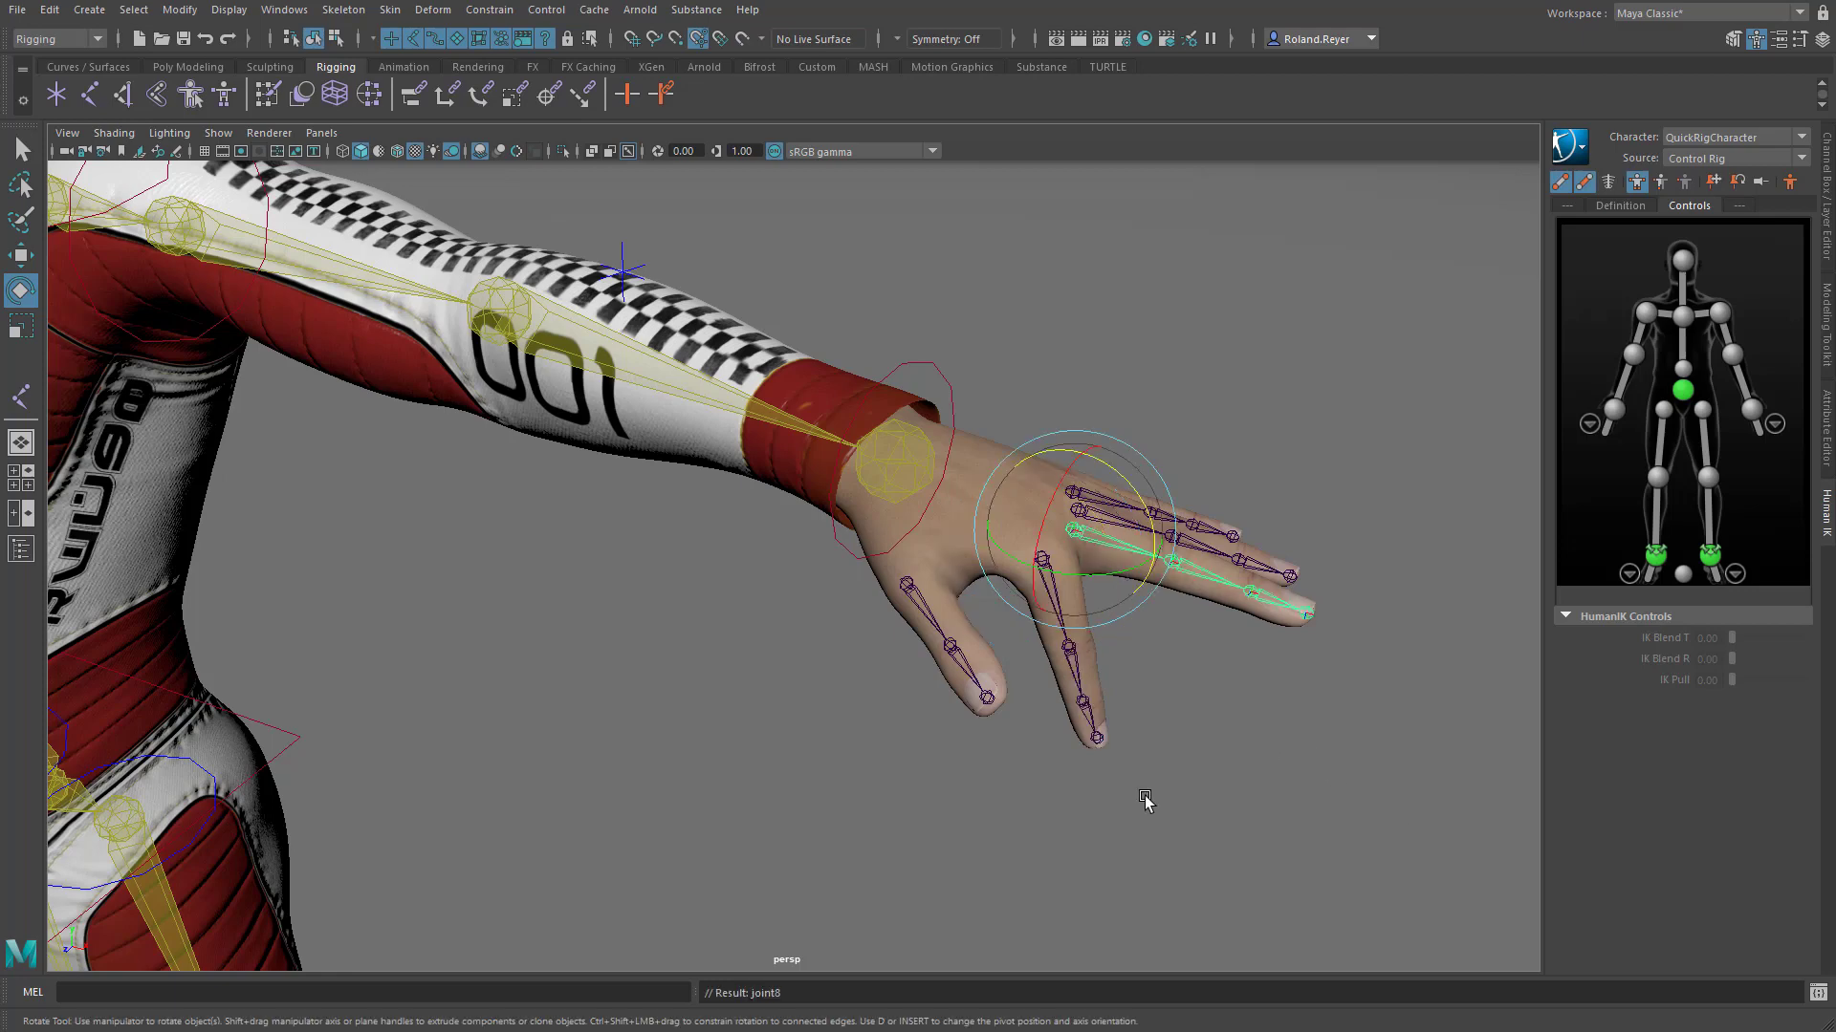
middle_click_drag(1037, 909, 758, 836)
key("Left")
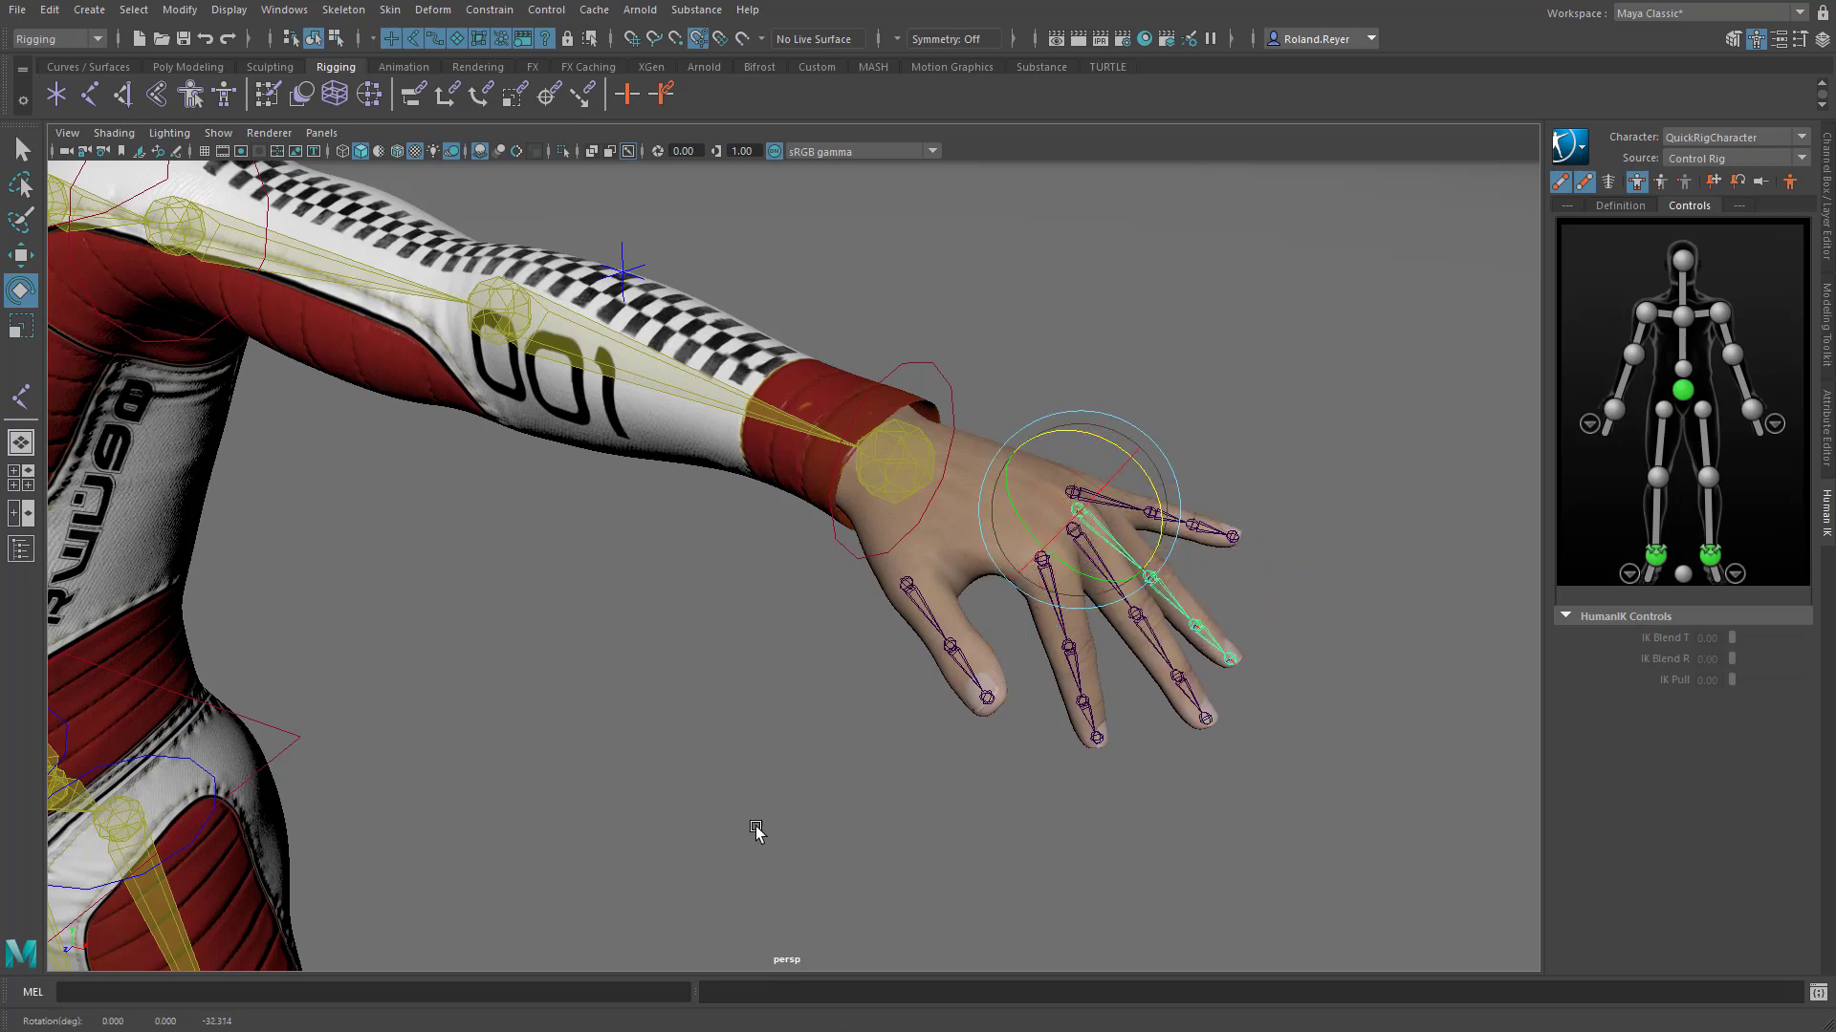
key("Left")
middle_click_drag(877, 832, 840, 840)
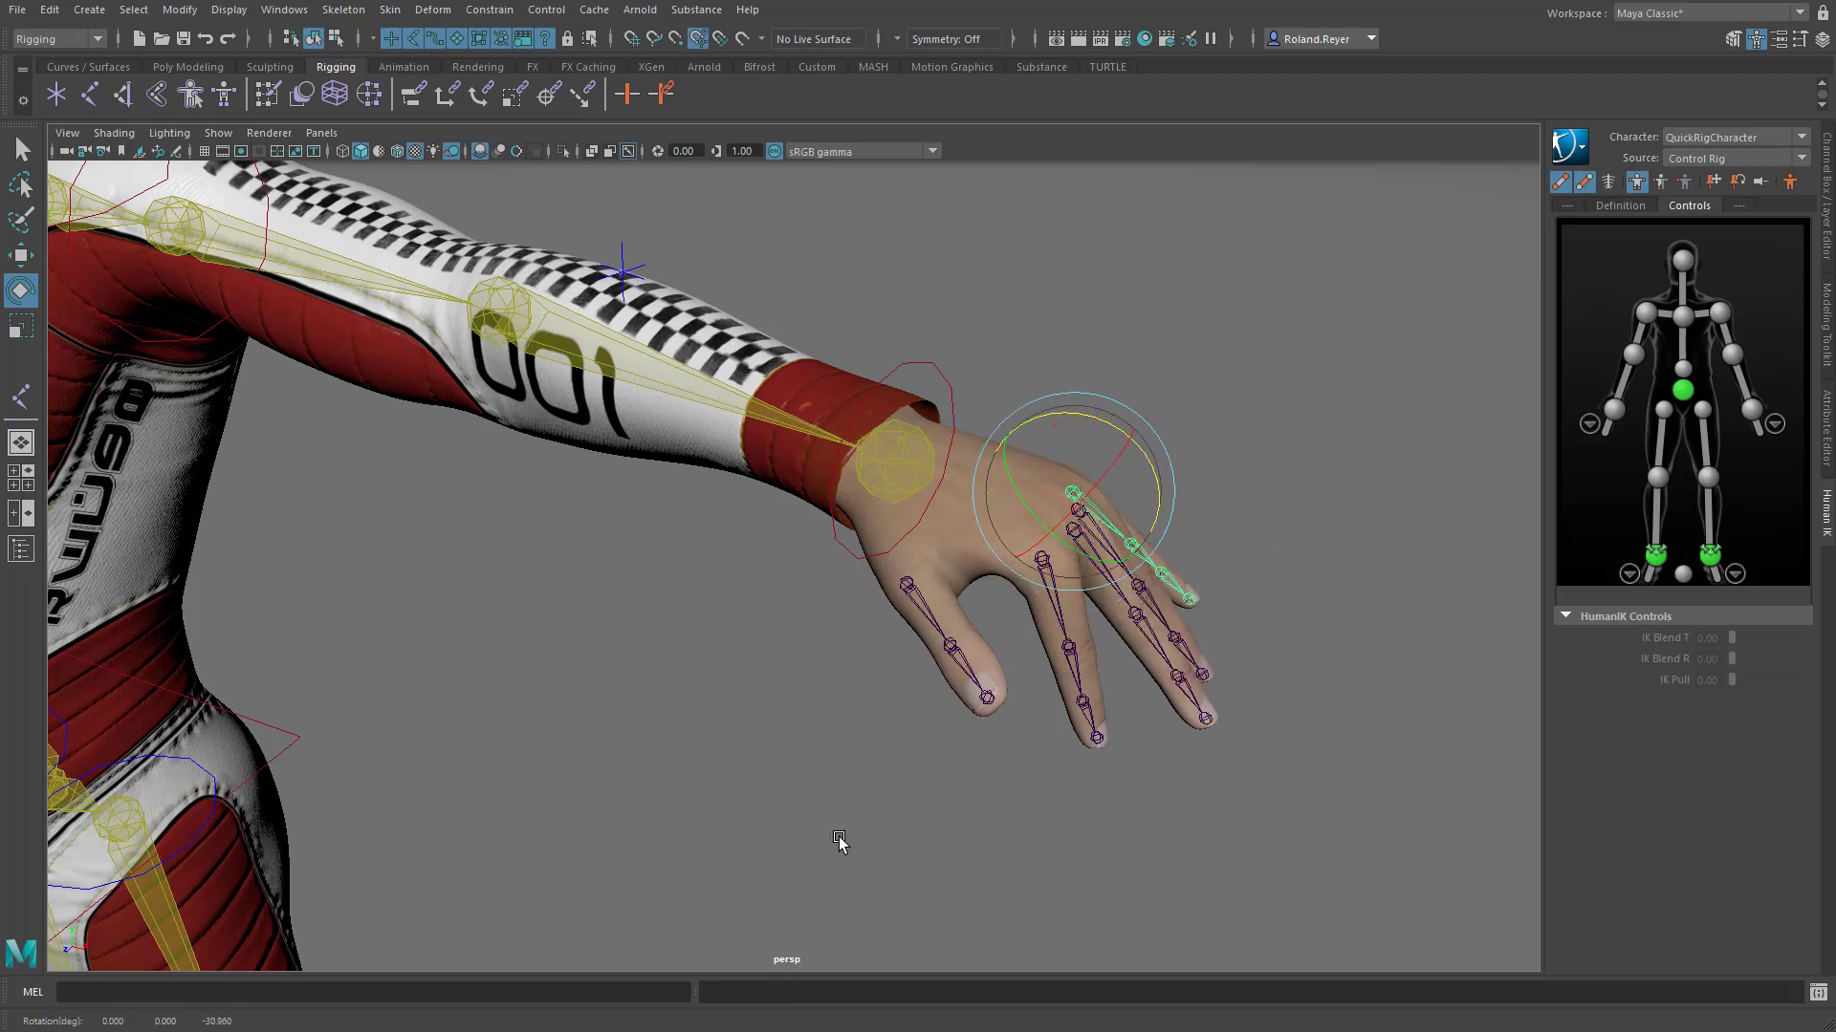
key("Left")
Undo the test rotations of the left index, middle, ring and little fingers.
key("ctrl+z")
key("ctrl+z")
key("ctrl+z")
key("ctrl+z")
key("ctrl+z")
key("ctrl+z")
key("ctrl+z")
key("ctrl+z")
key("ctrl+z")
key("ctrl+z")
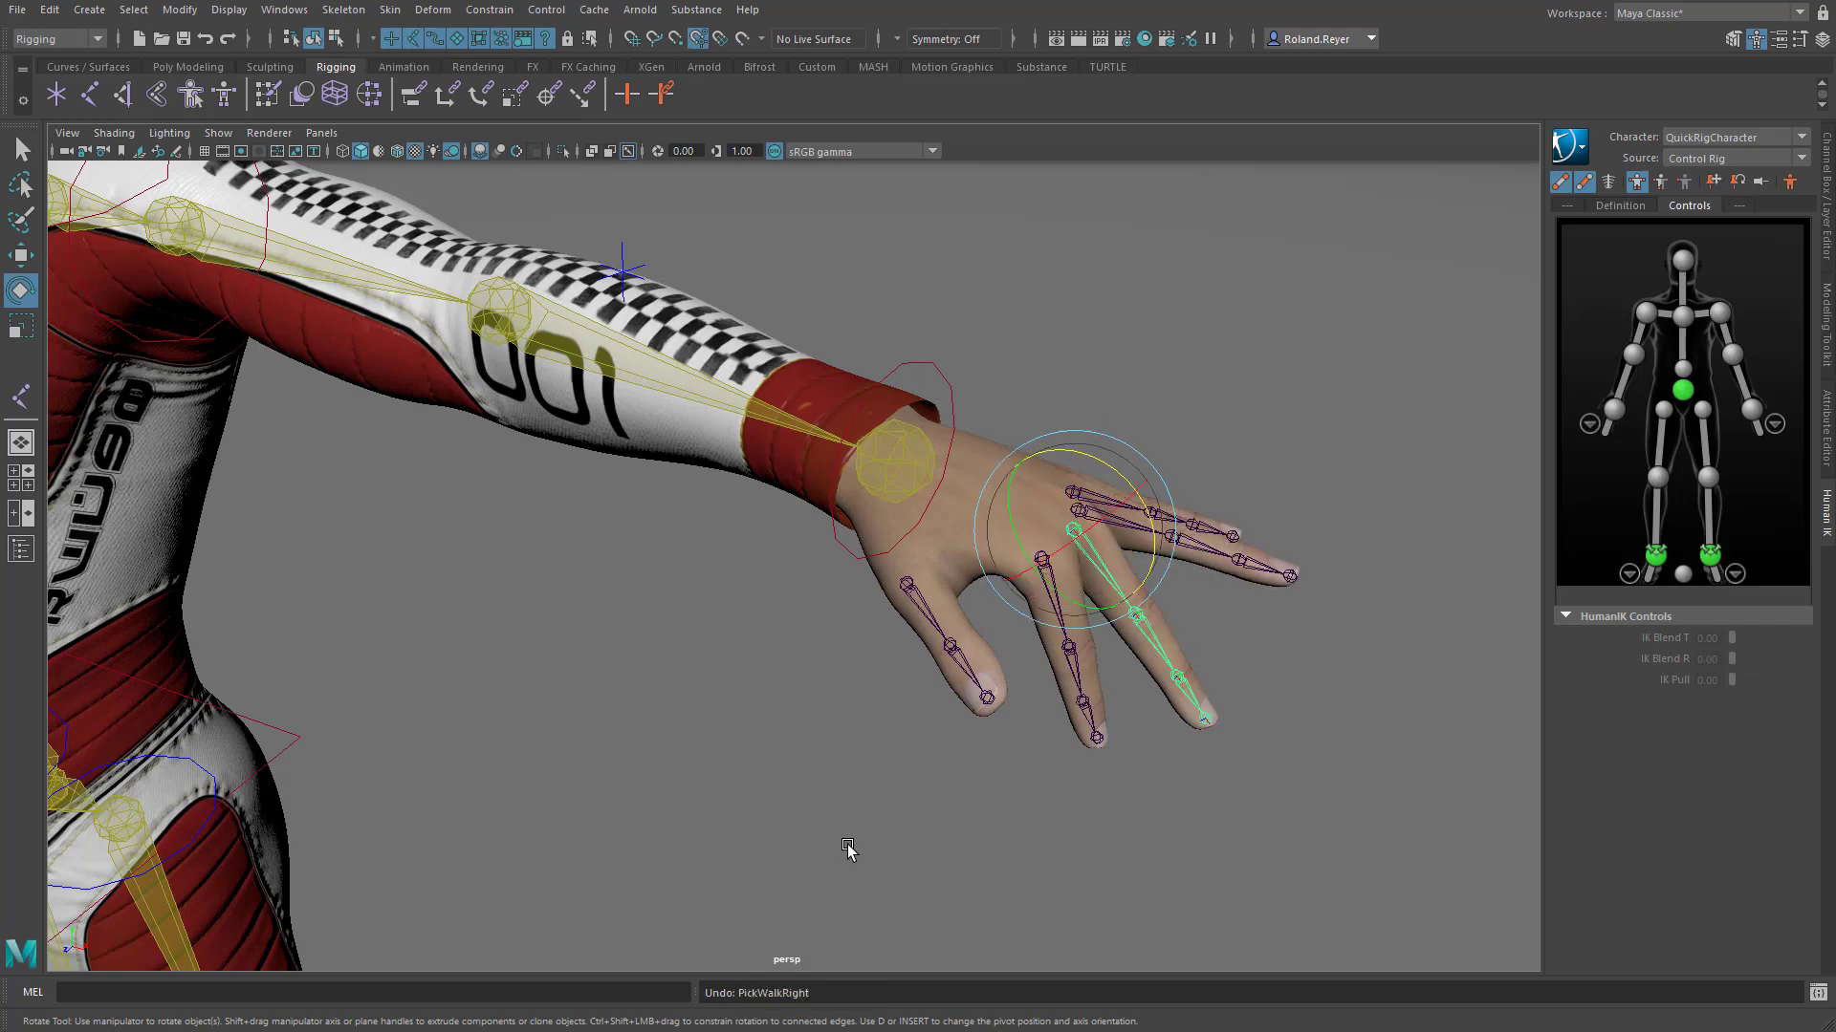
Try bending the left thumb at its base and second joints, and undo the thumb rotations.
left_click(921, 608)
middle_click_drag(835, 848, 945, 868)
key("Down")
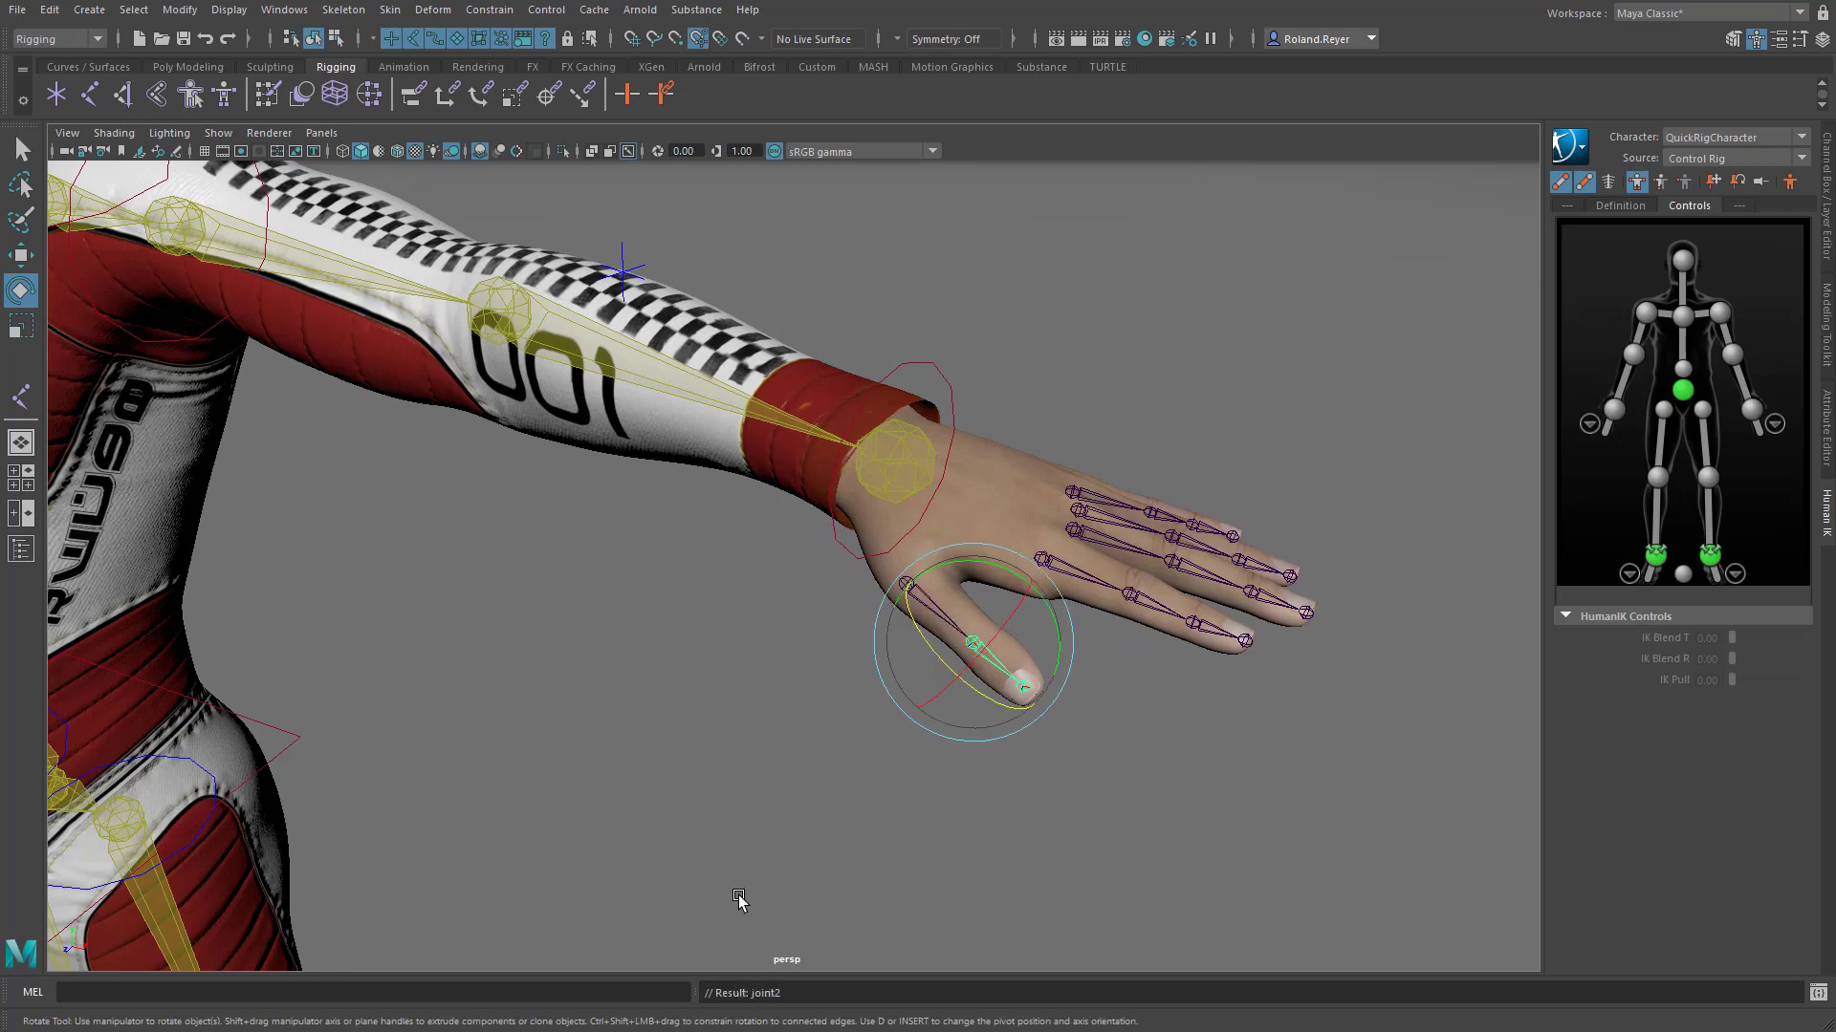
middle_click_drag(741, 898, 851, 901)
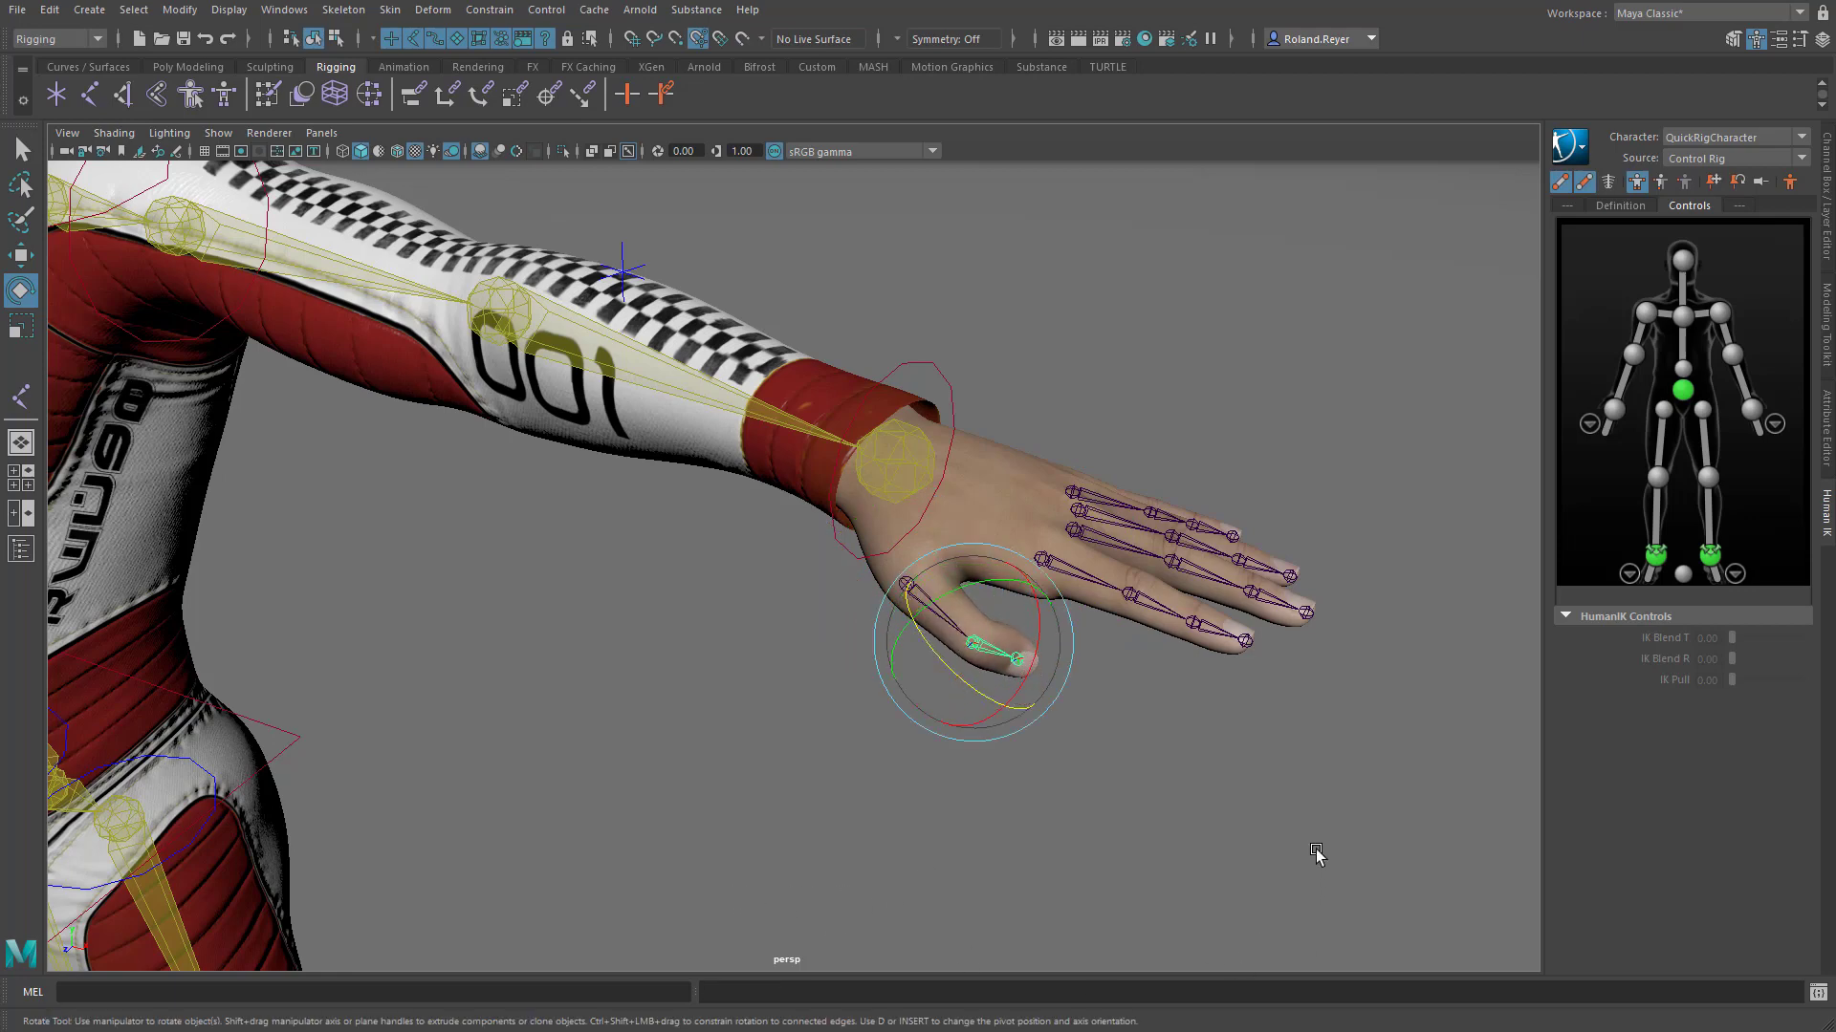
key("ctrl+z")
key("ctrl+z")
Move the left wrist's control rig effector down, forward and toward the body to bend the left elbow.
scroll(771, 745, "down", 6)
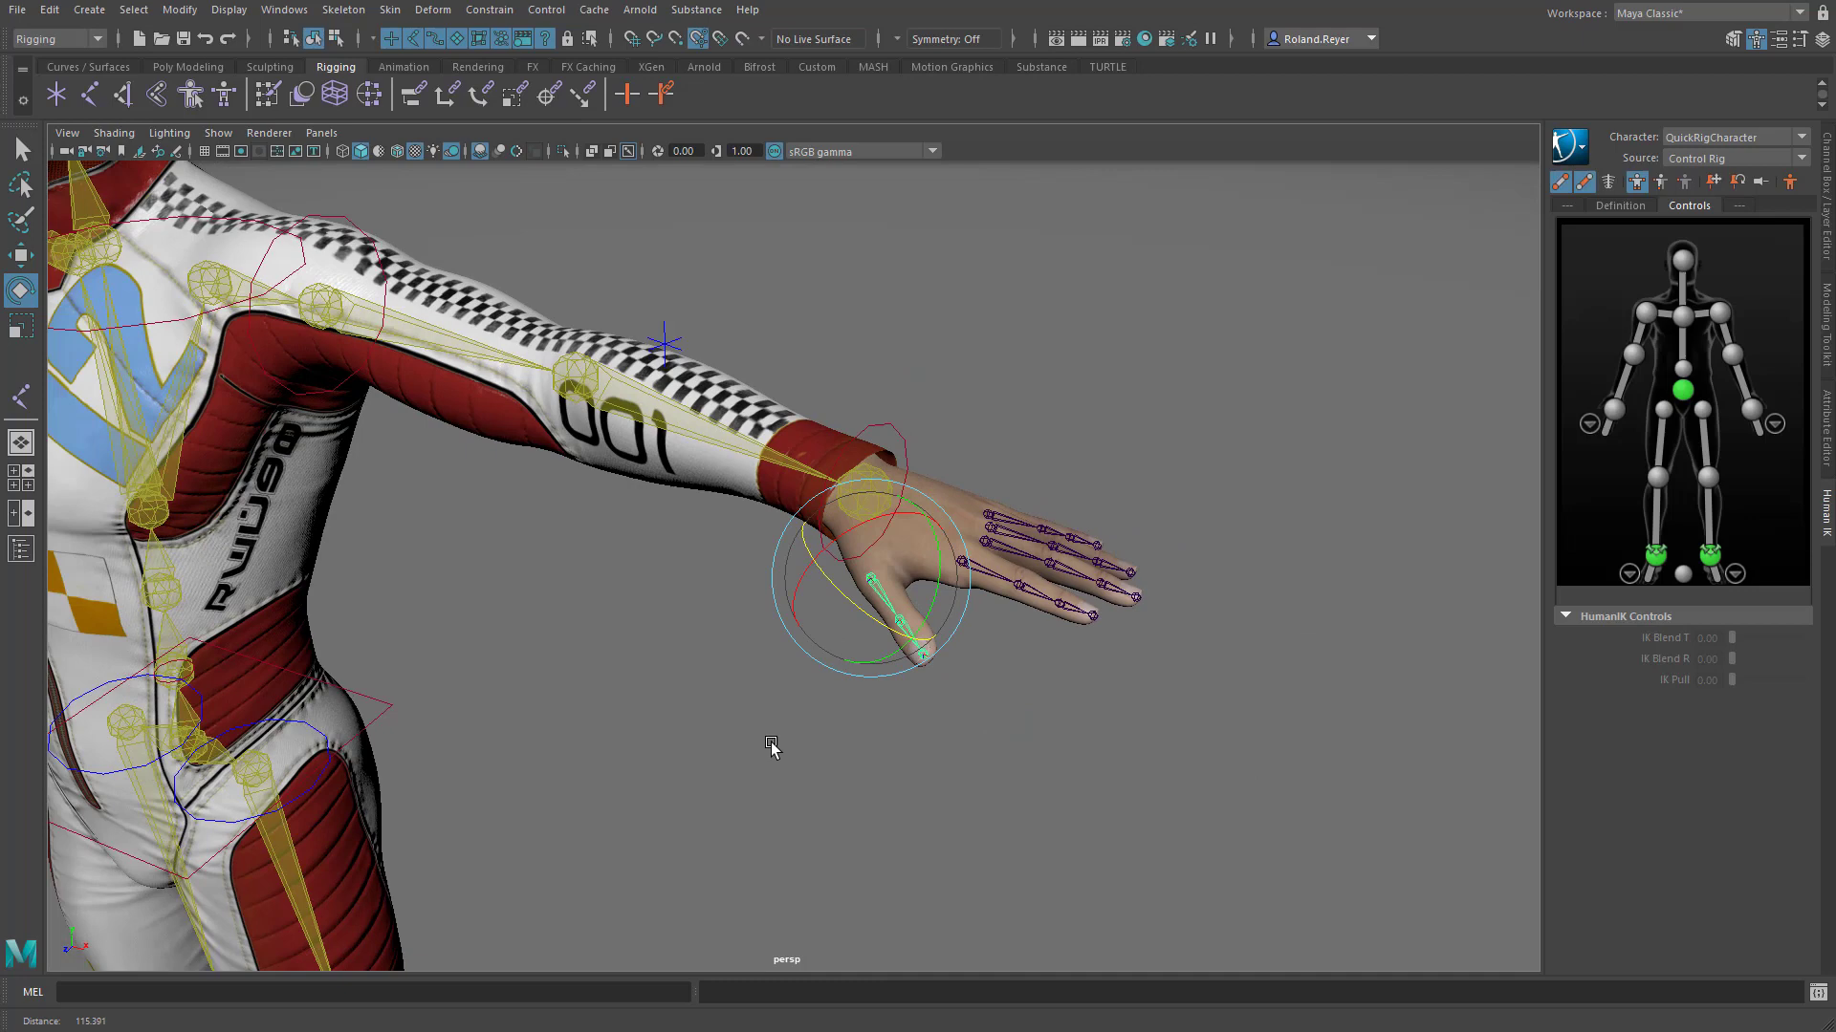
left_click_drag(901, 334, 1027, 487)
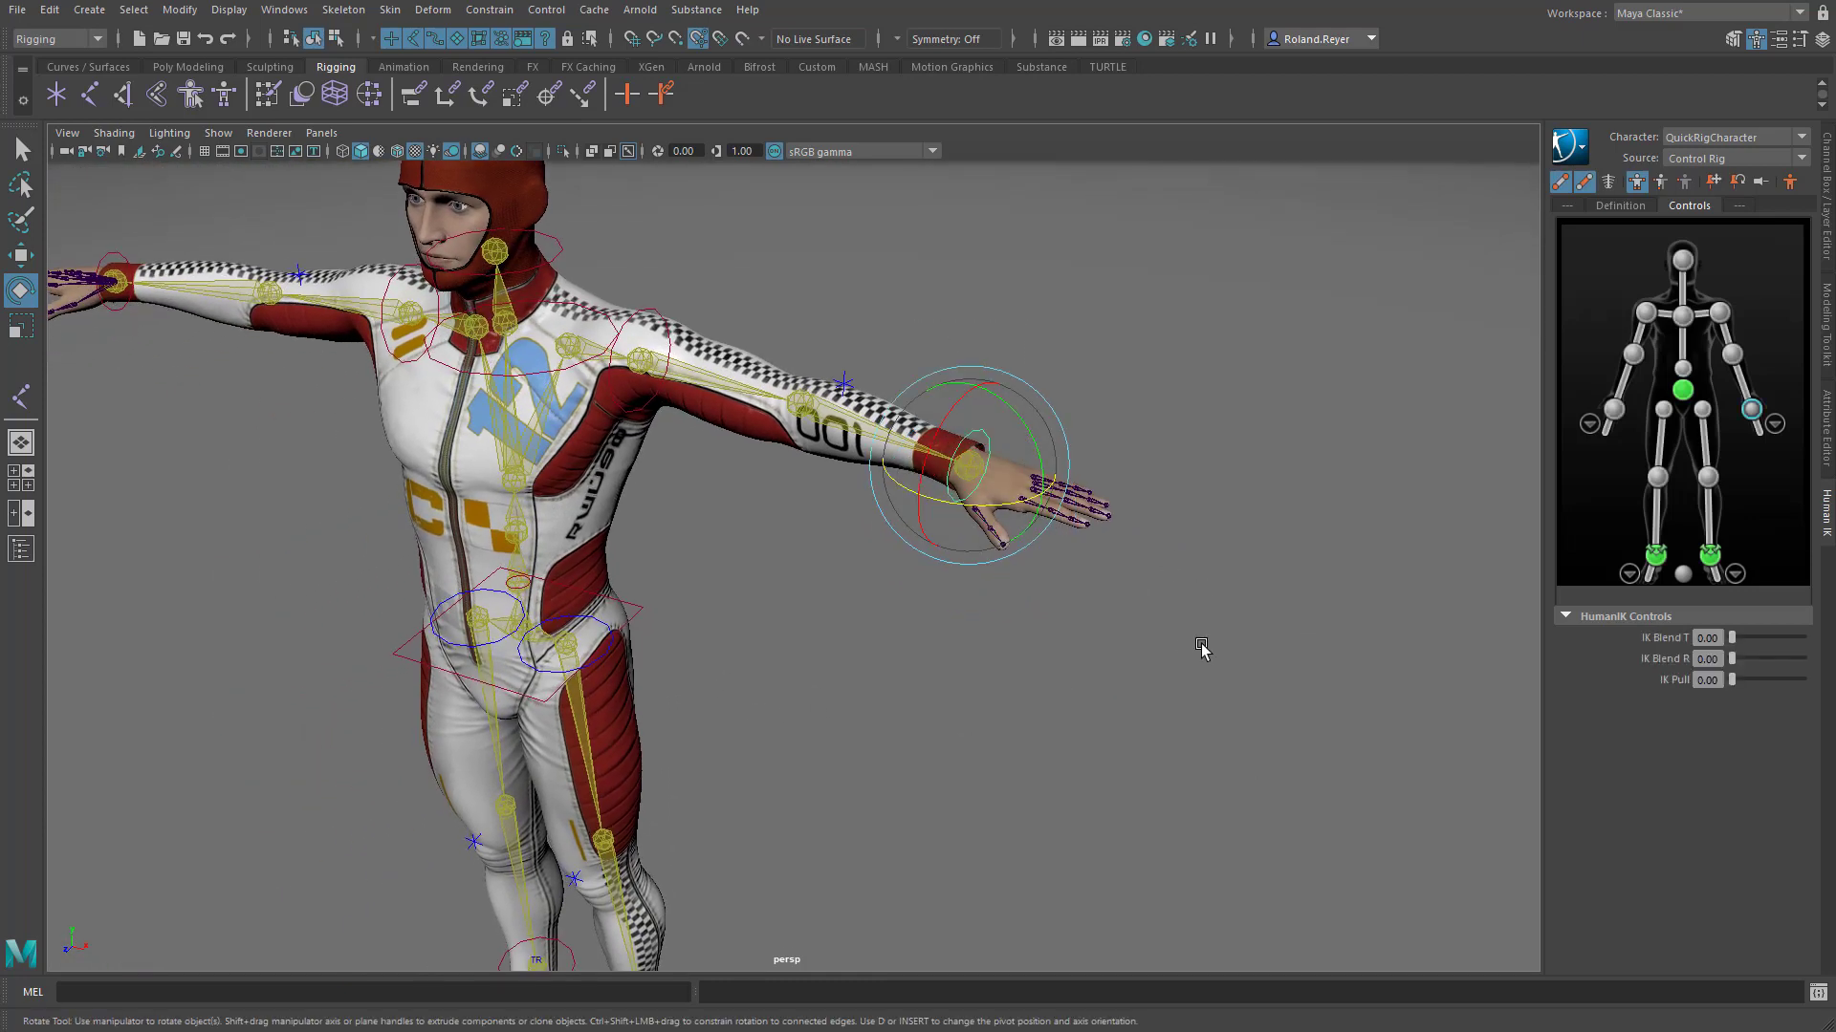
key("w")
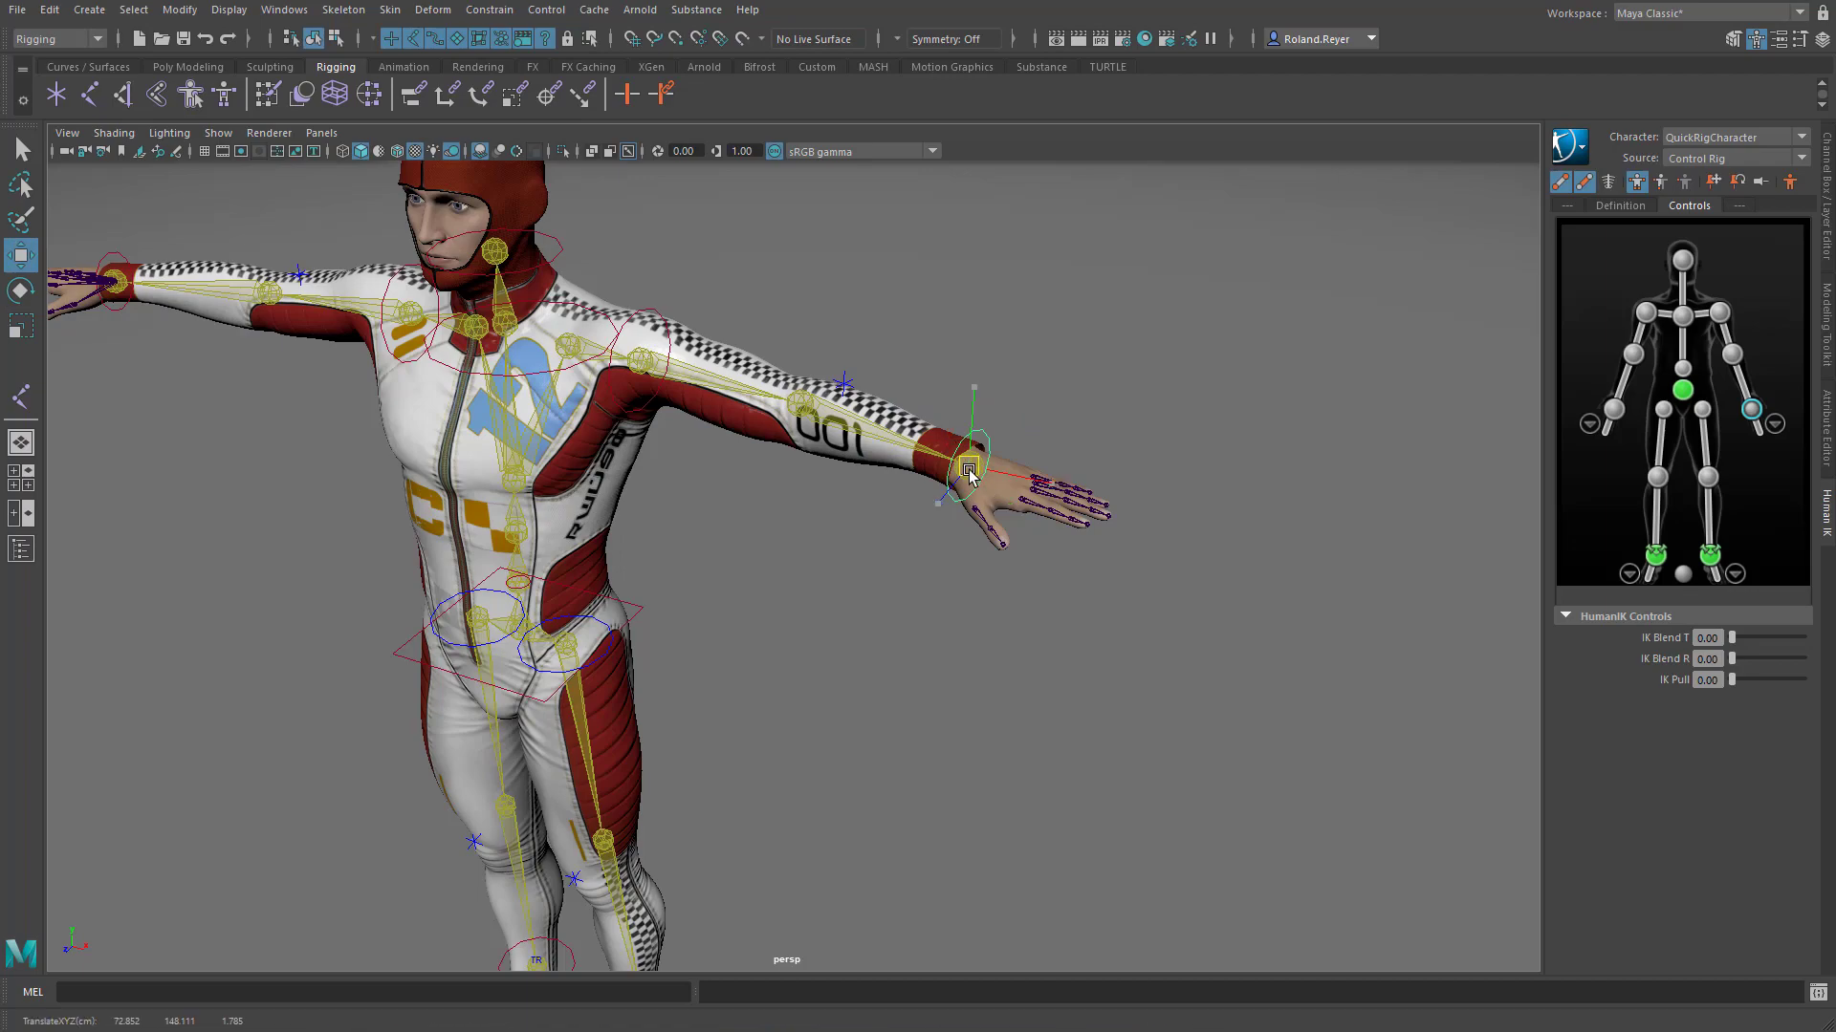
left_click_drag(971, 471, 294, 699)
key("ctrl+z")
key("ctrl+z")
key("ctrl+z")
key("ctrl+z")
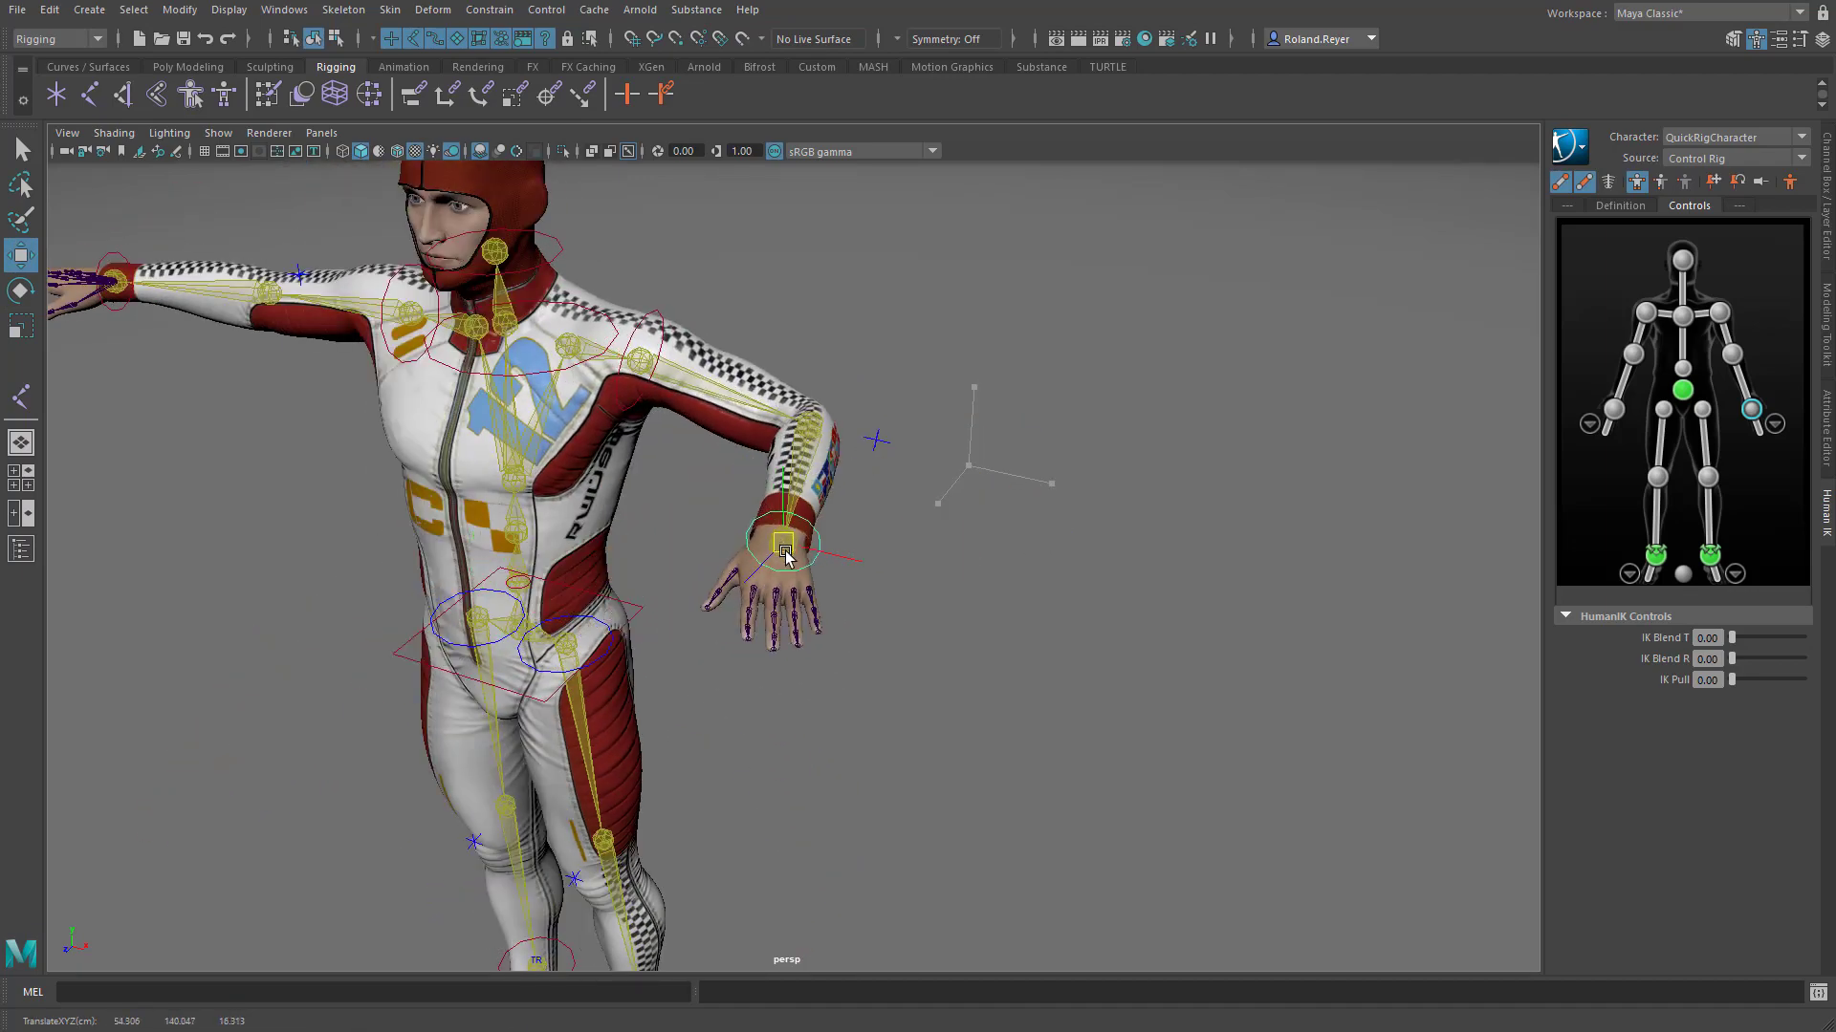
left_click_drag(973, 690, 650, 701, "alt")
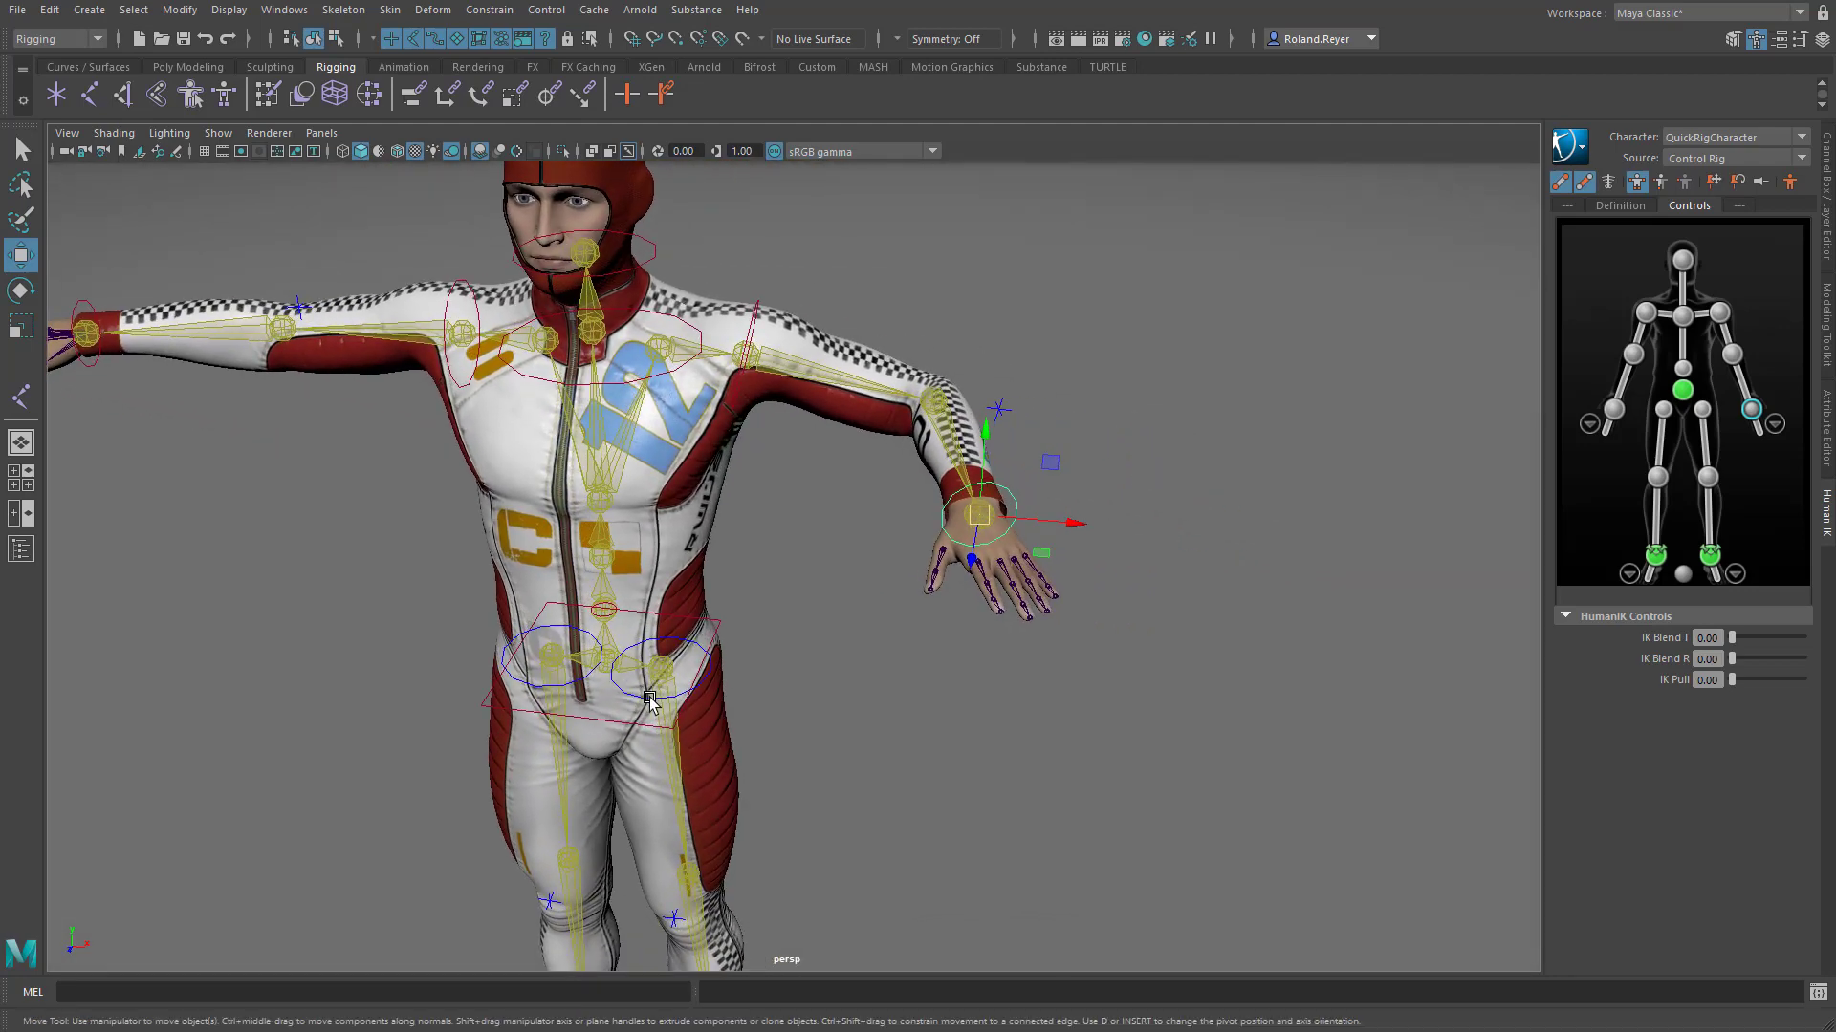